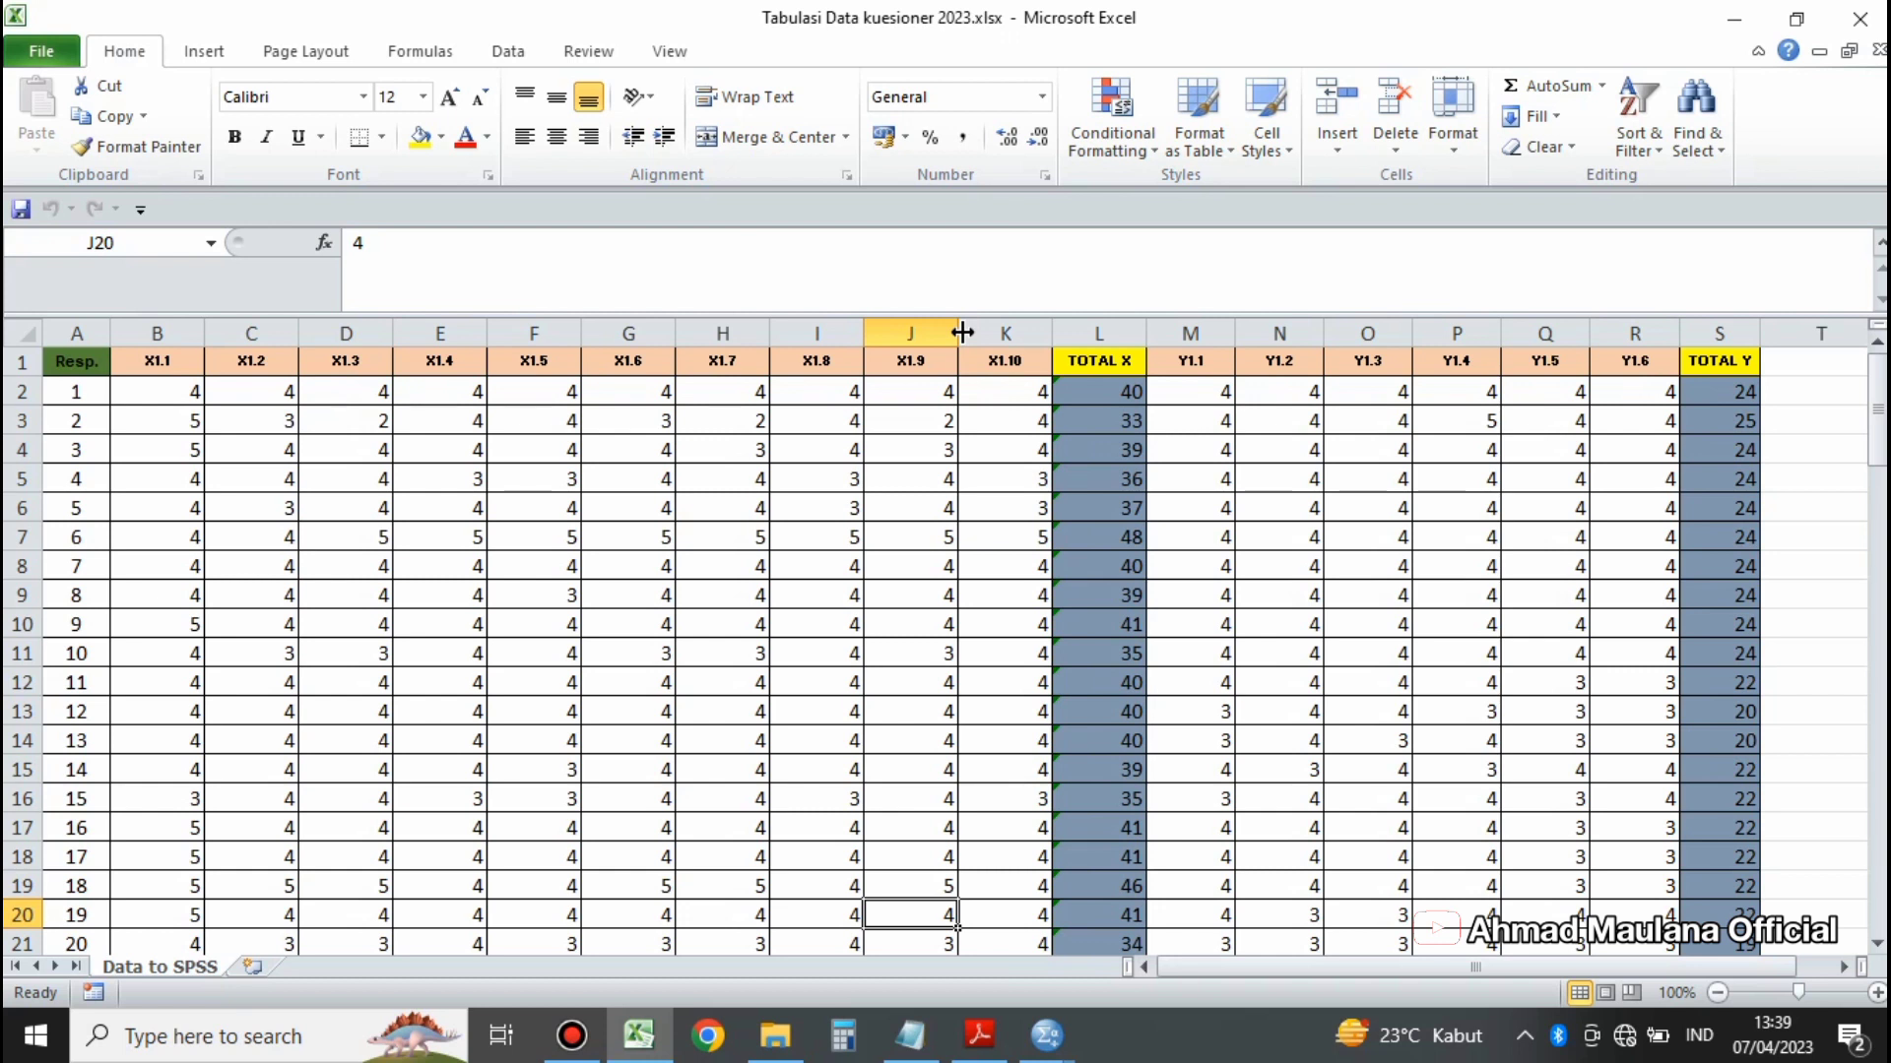
Step: Review the questionnaire columns X1.1 to X1.10, TOTAL X, Y1.1 to Y1.6 and TOTAL Y in the worksheet
{"action": "left_click", "coordinate": [1097, 329]}
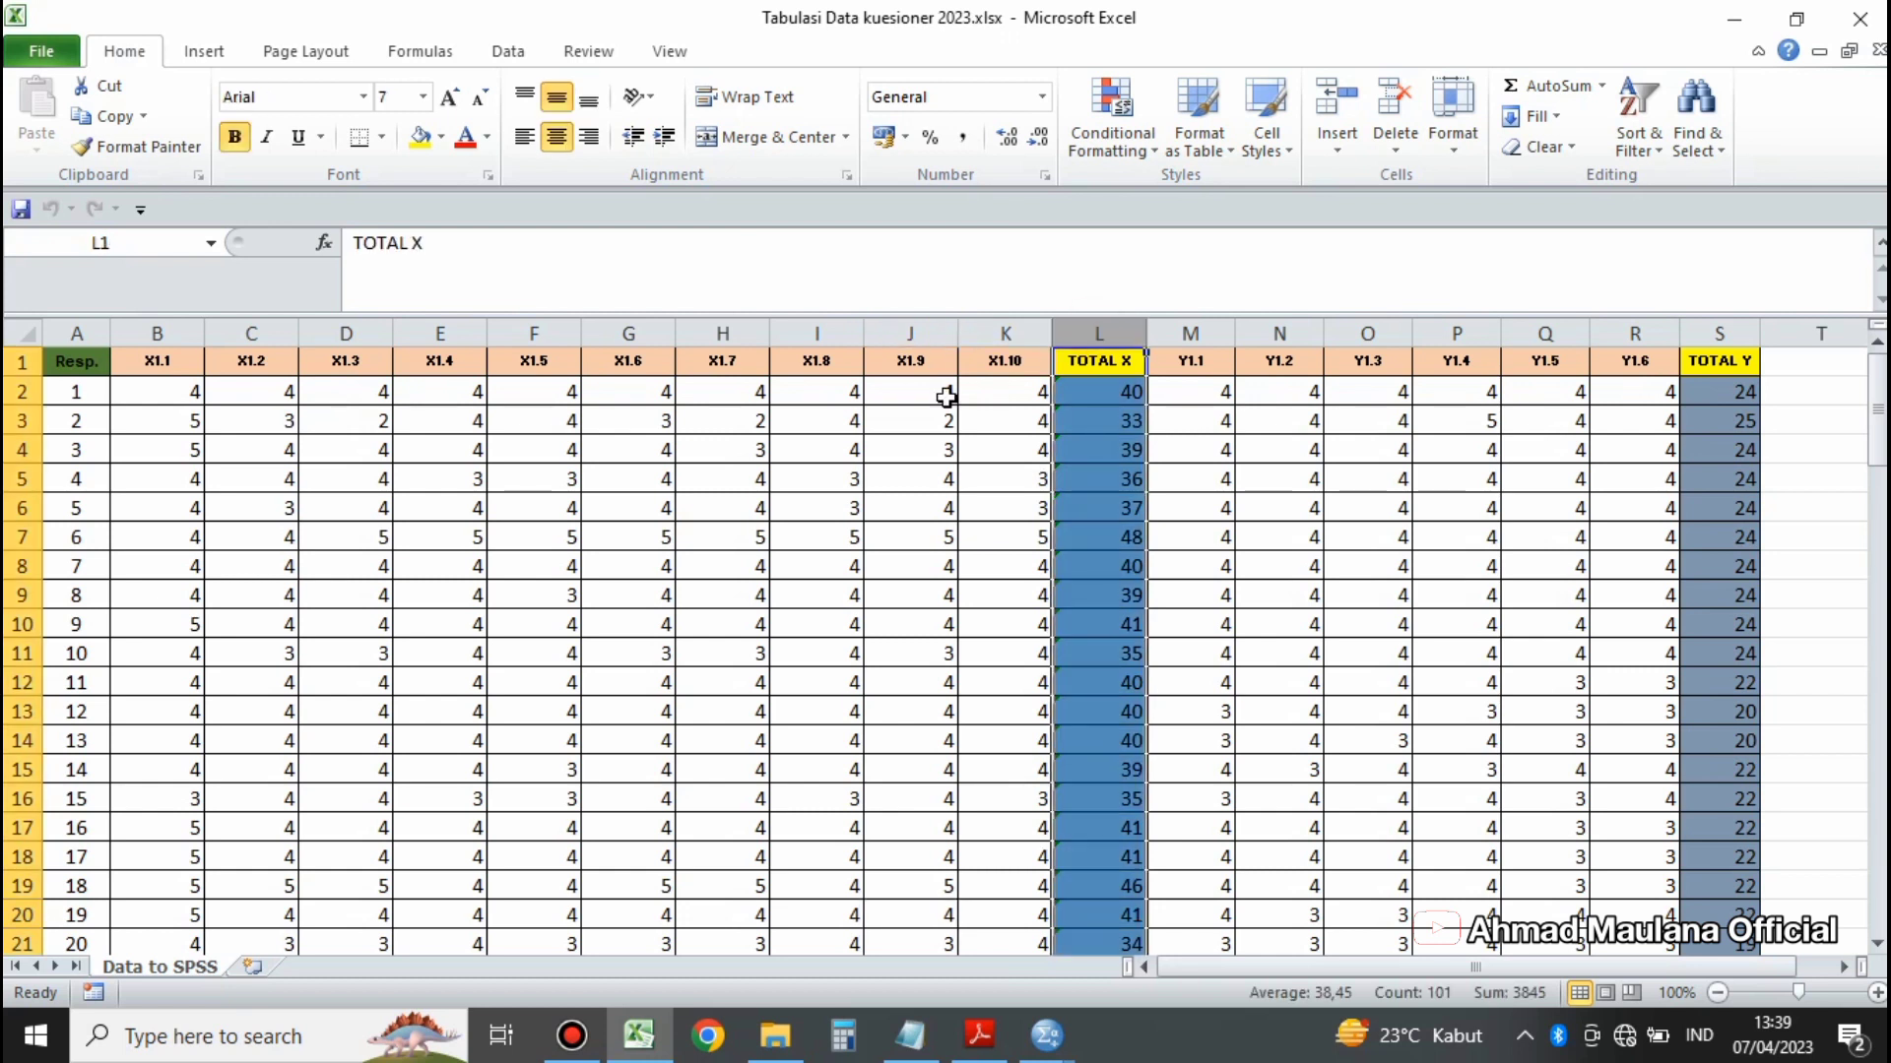
{"action": "left_click_drag", "start_coordinate": [157, 331], "coordinate": [975, 310]}
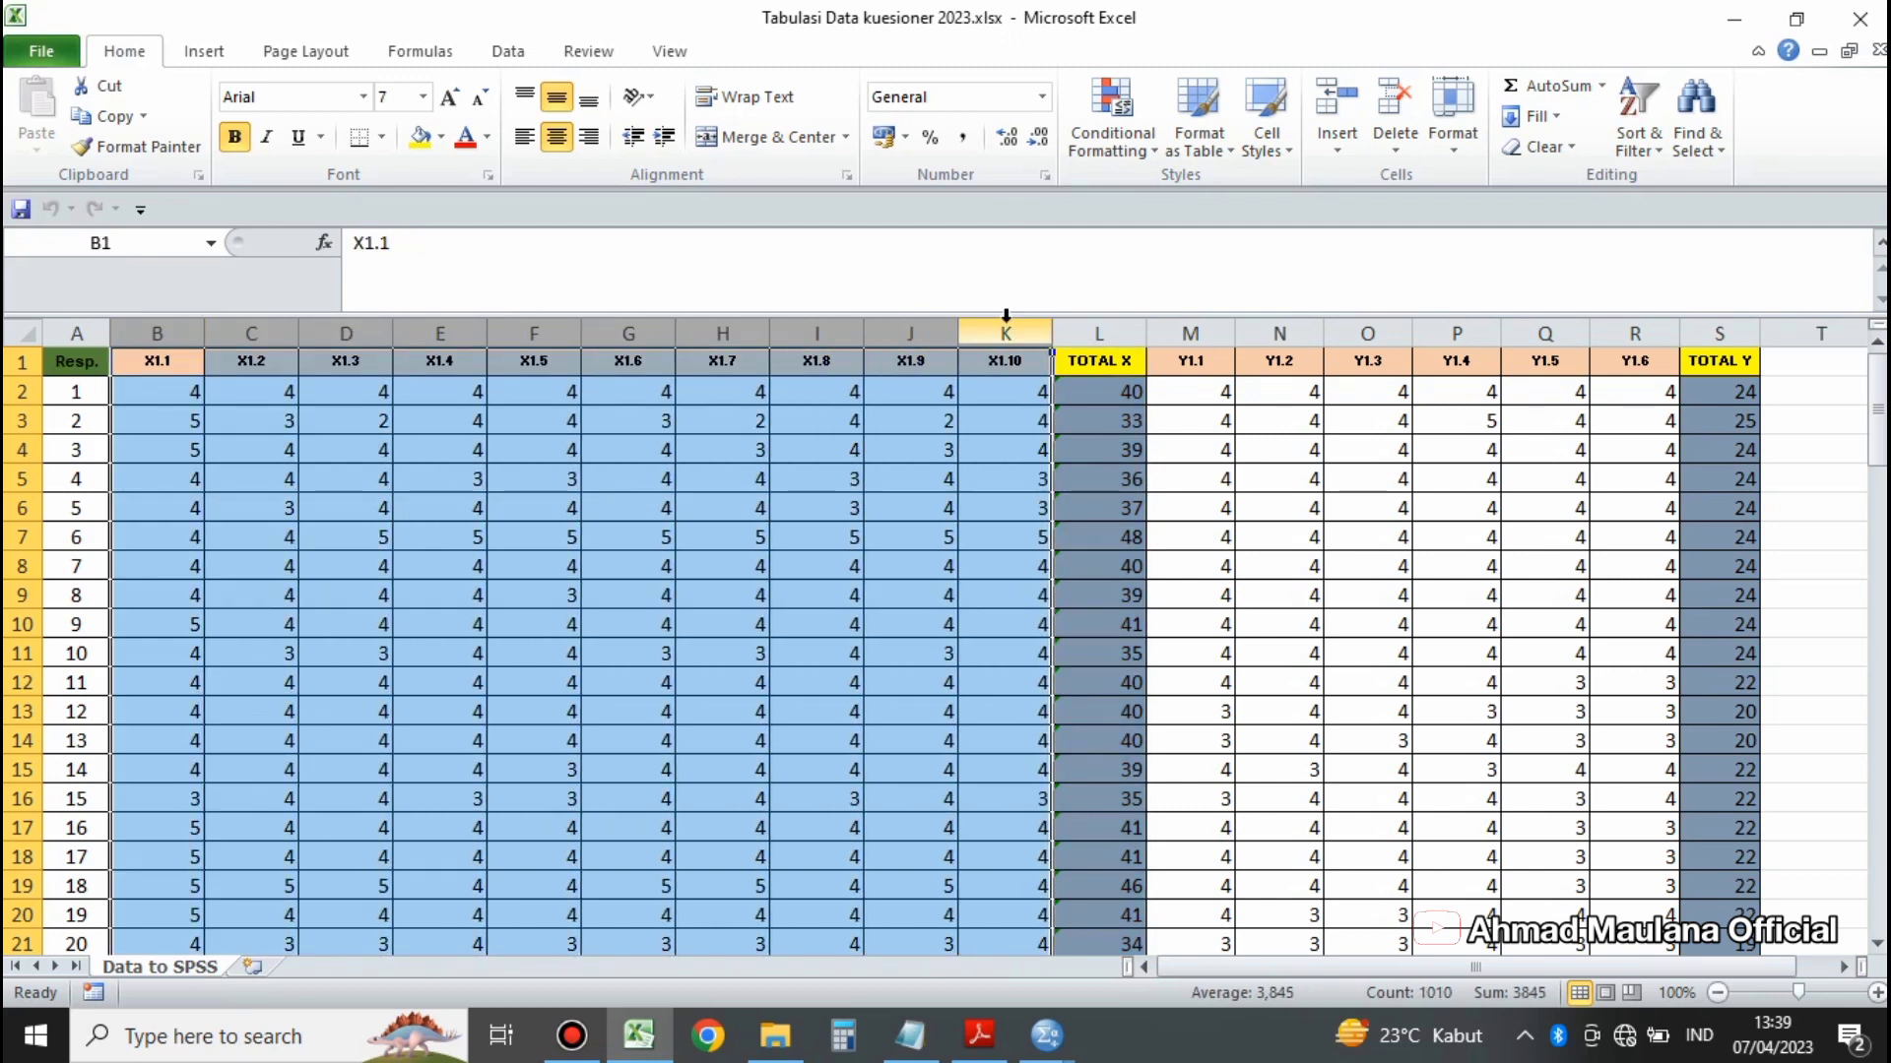
{"action": "left_click", "coordinate": [1092, 317]}
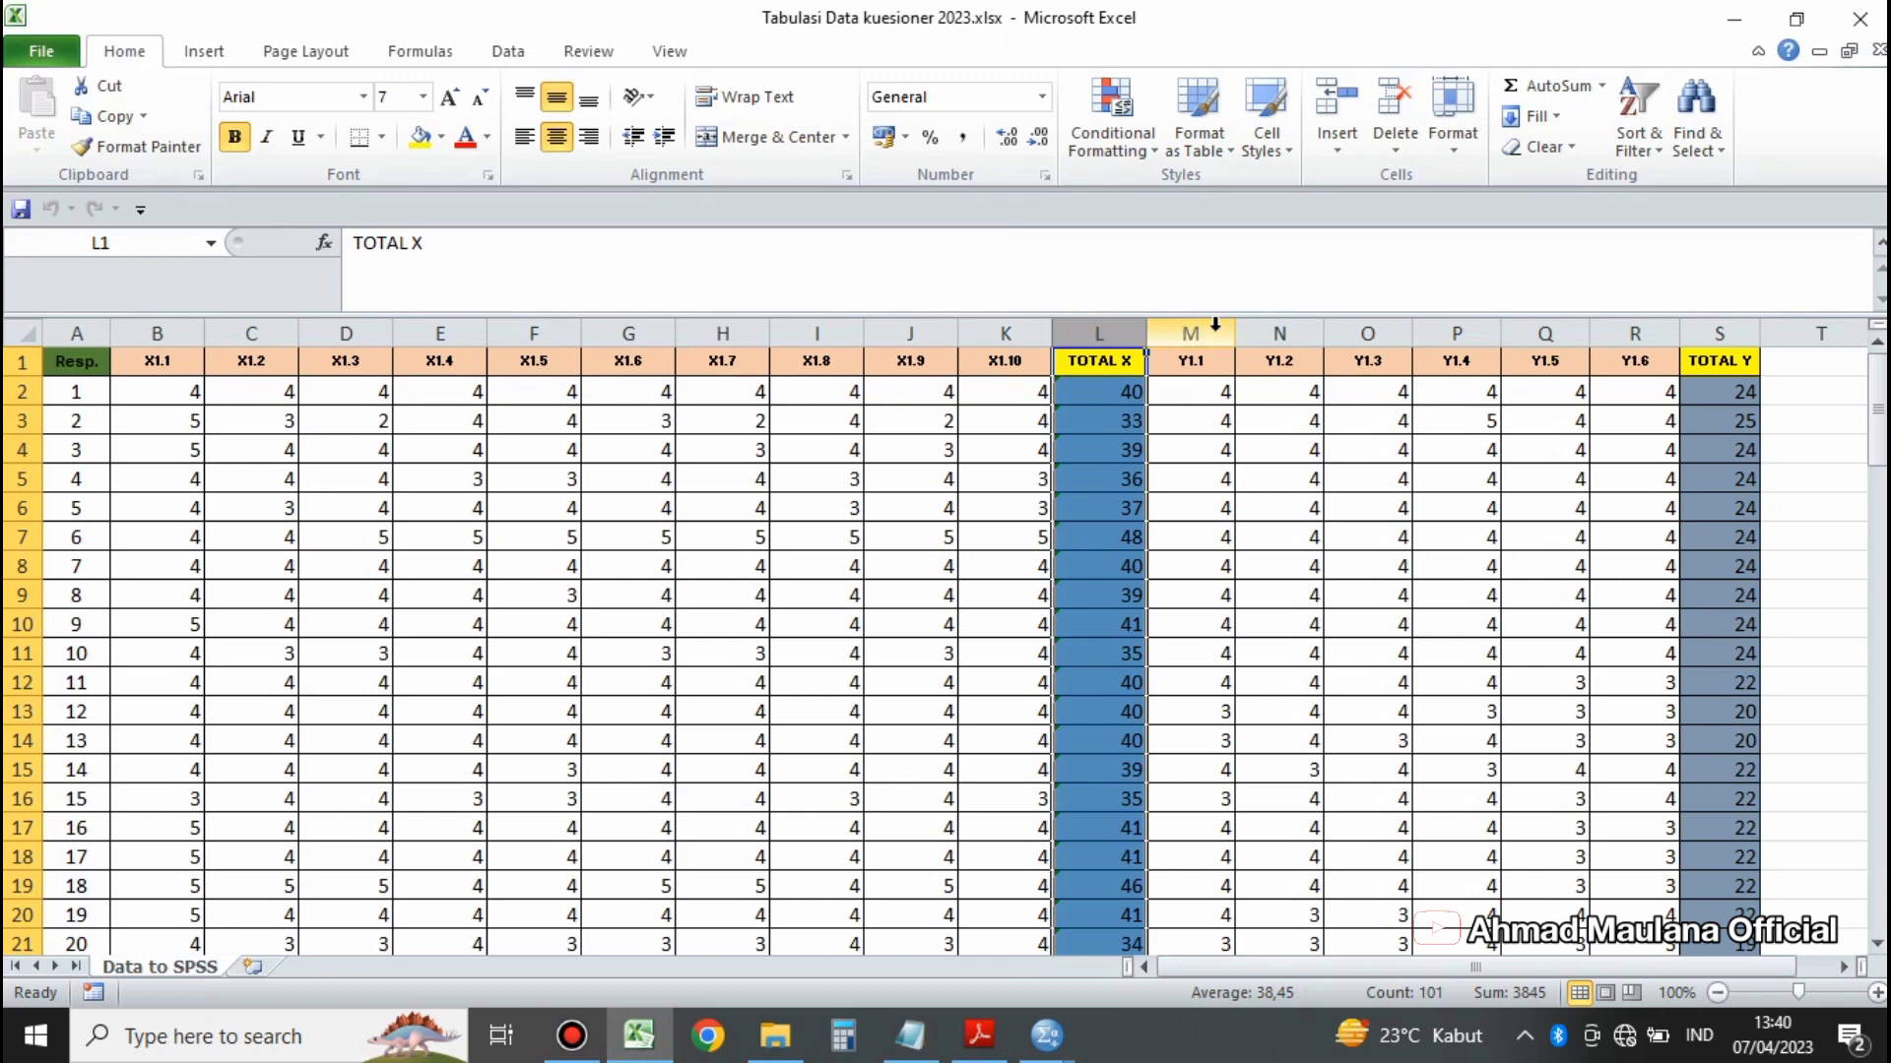
{"action": "left_click_drag", "start_coordinate": [1190, 331], "coordinate": [1626, 353]}
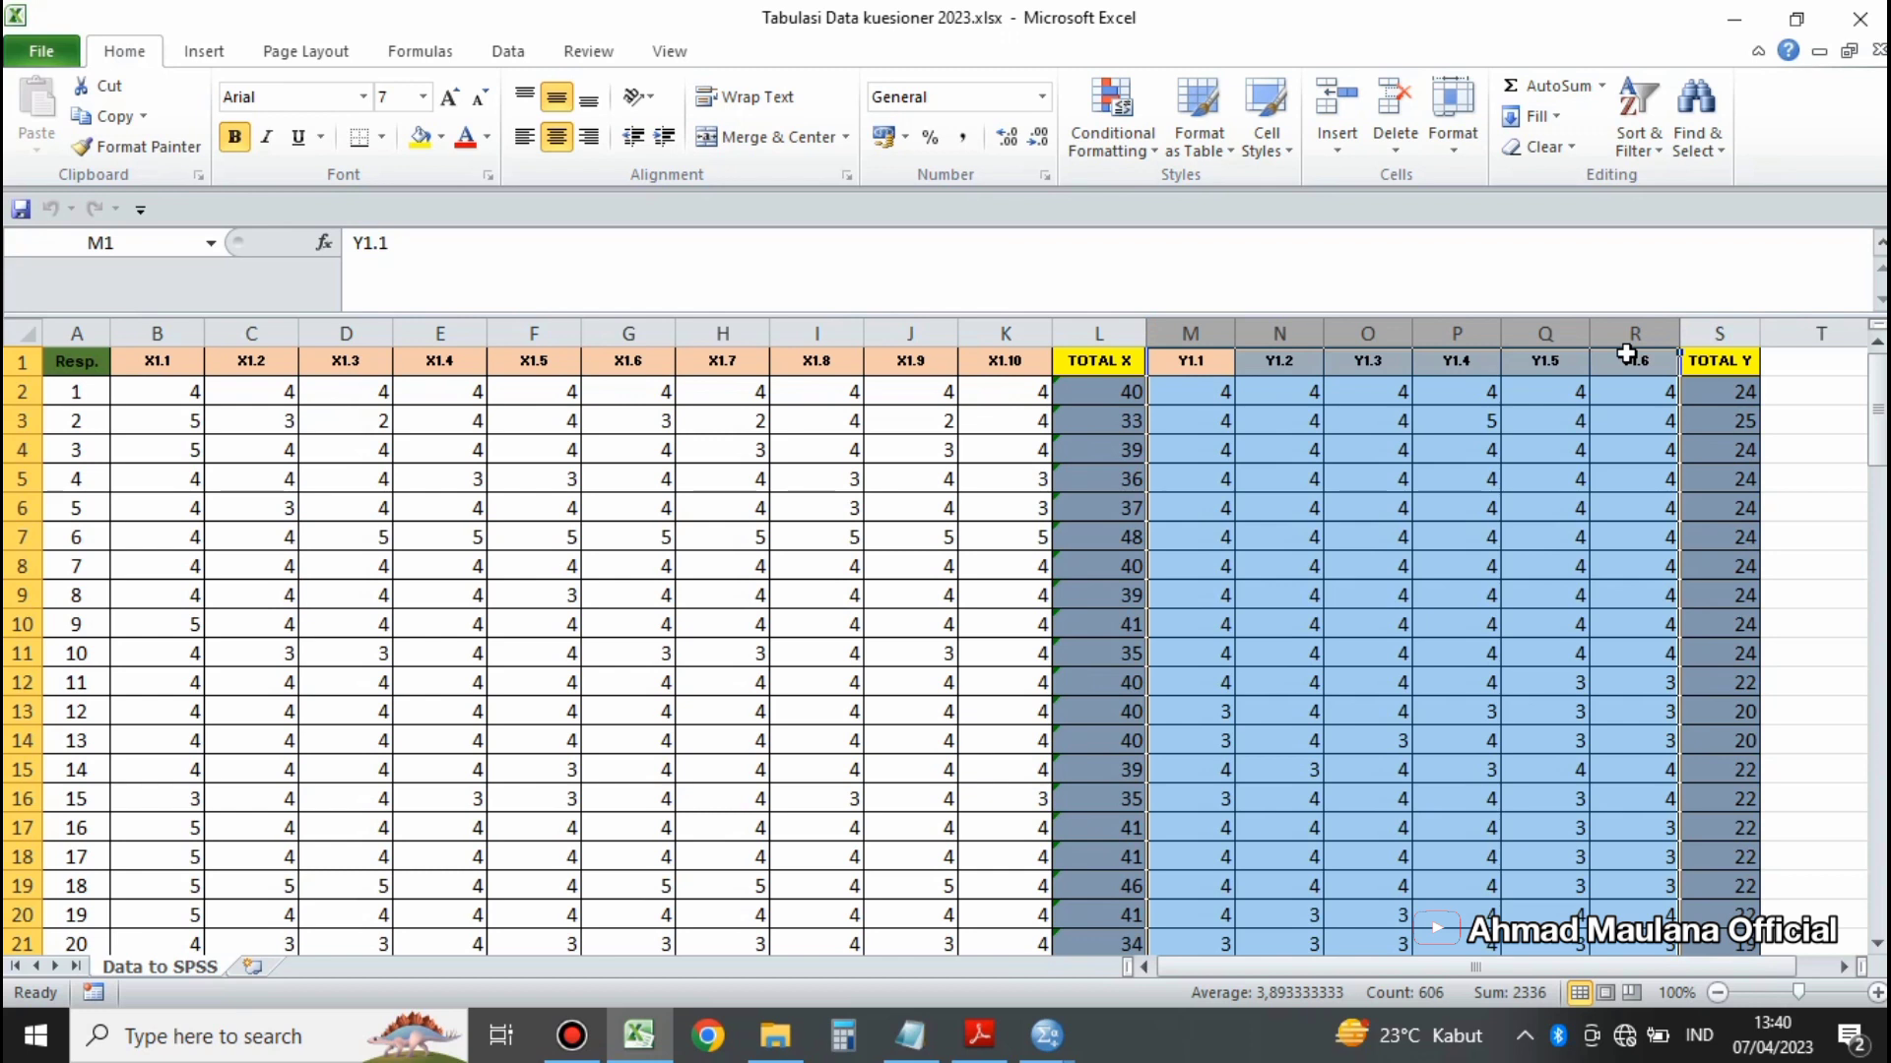
{"action": "left_click", "coordinate": [1727, 325]}
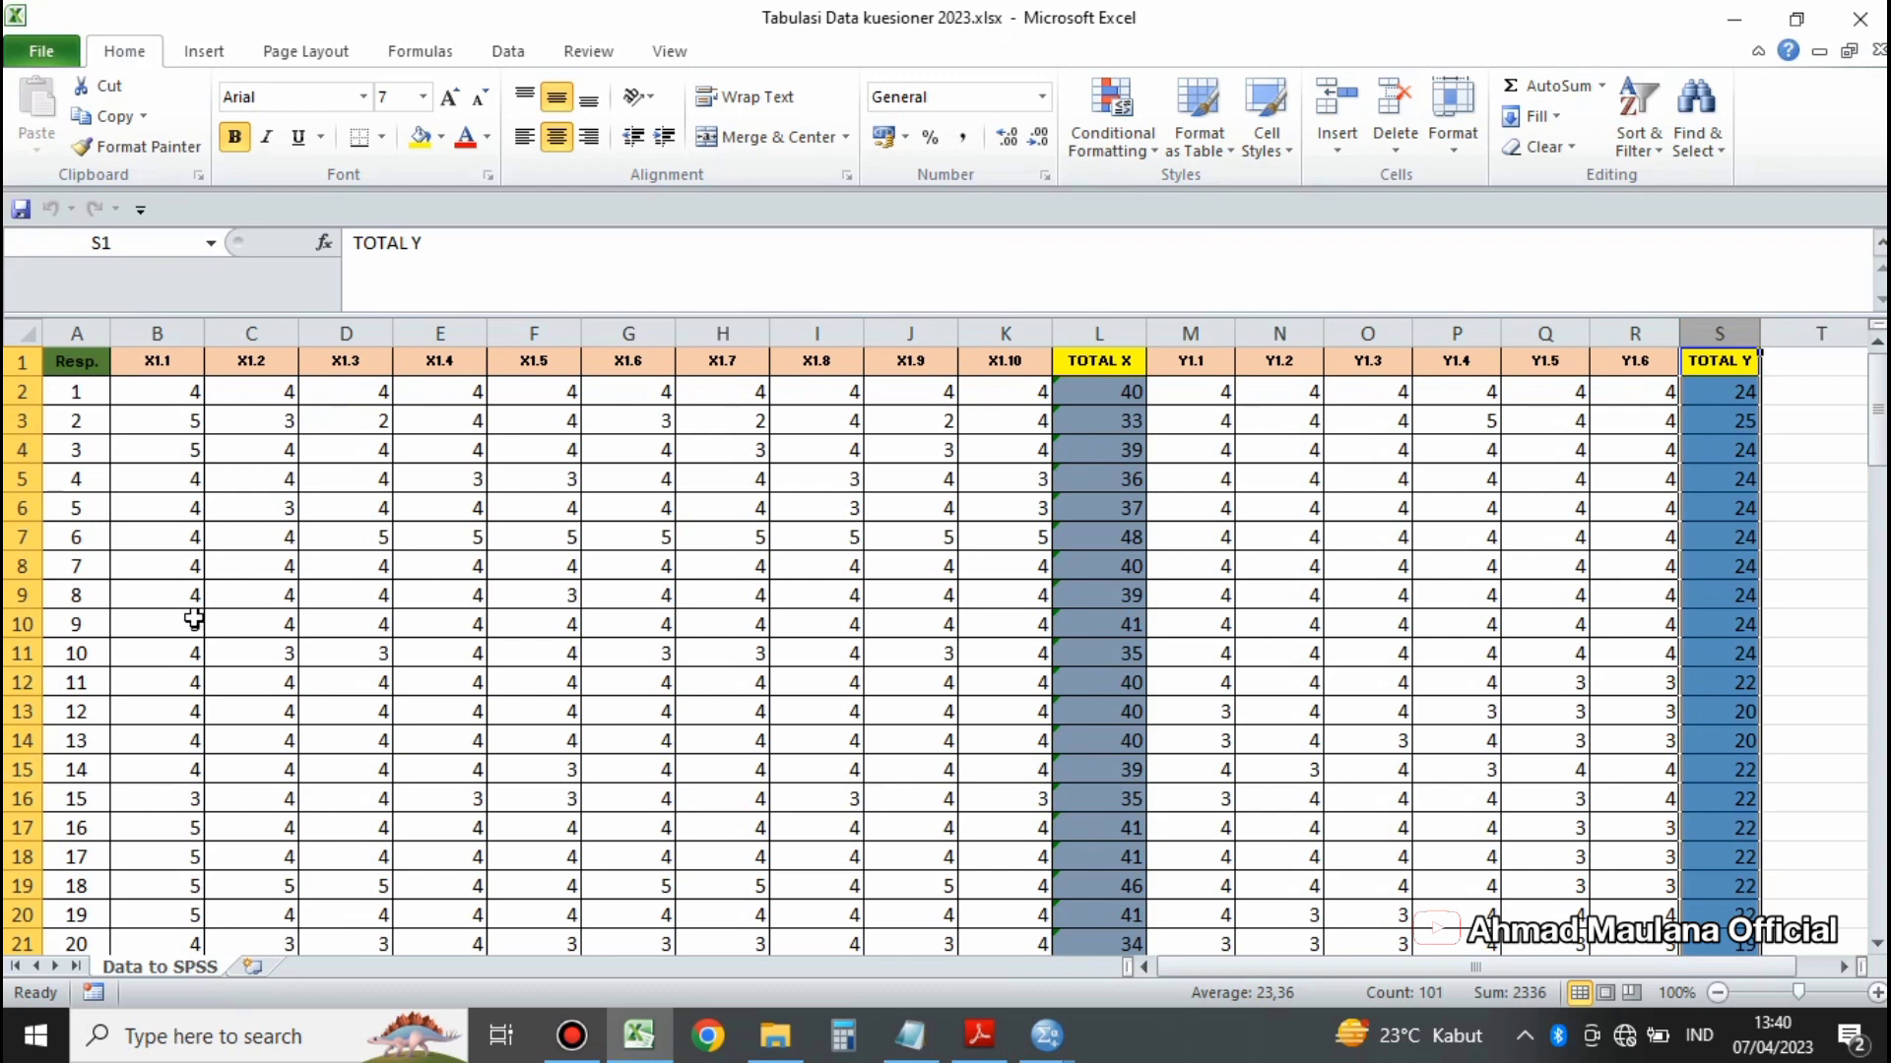
{"action": "left_click_drag", "start_coordinate": [157, 332], "coordinate": [1714, 377]}
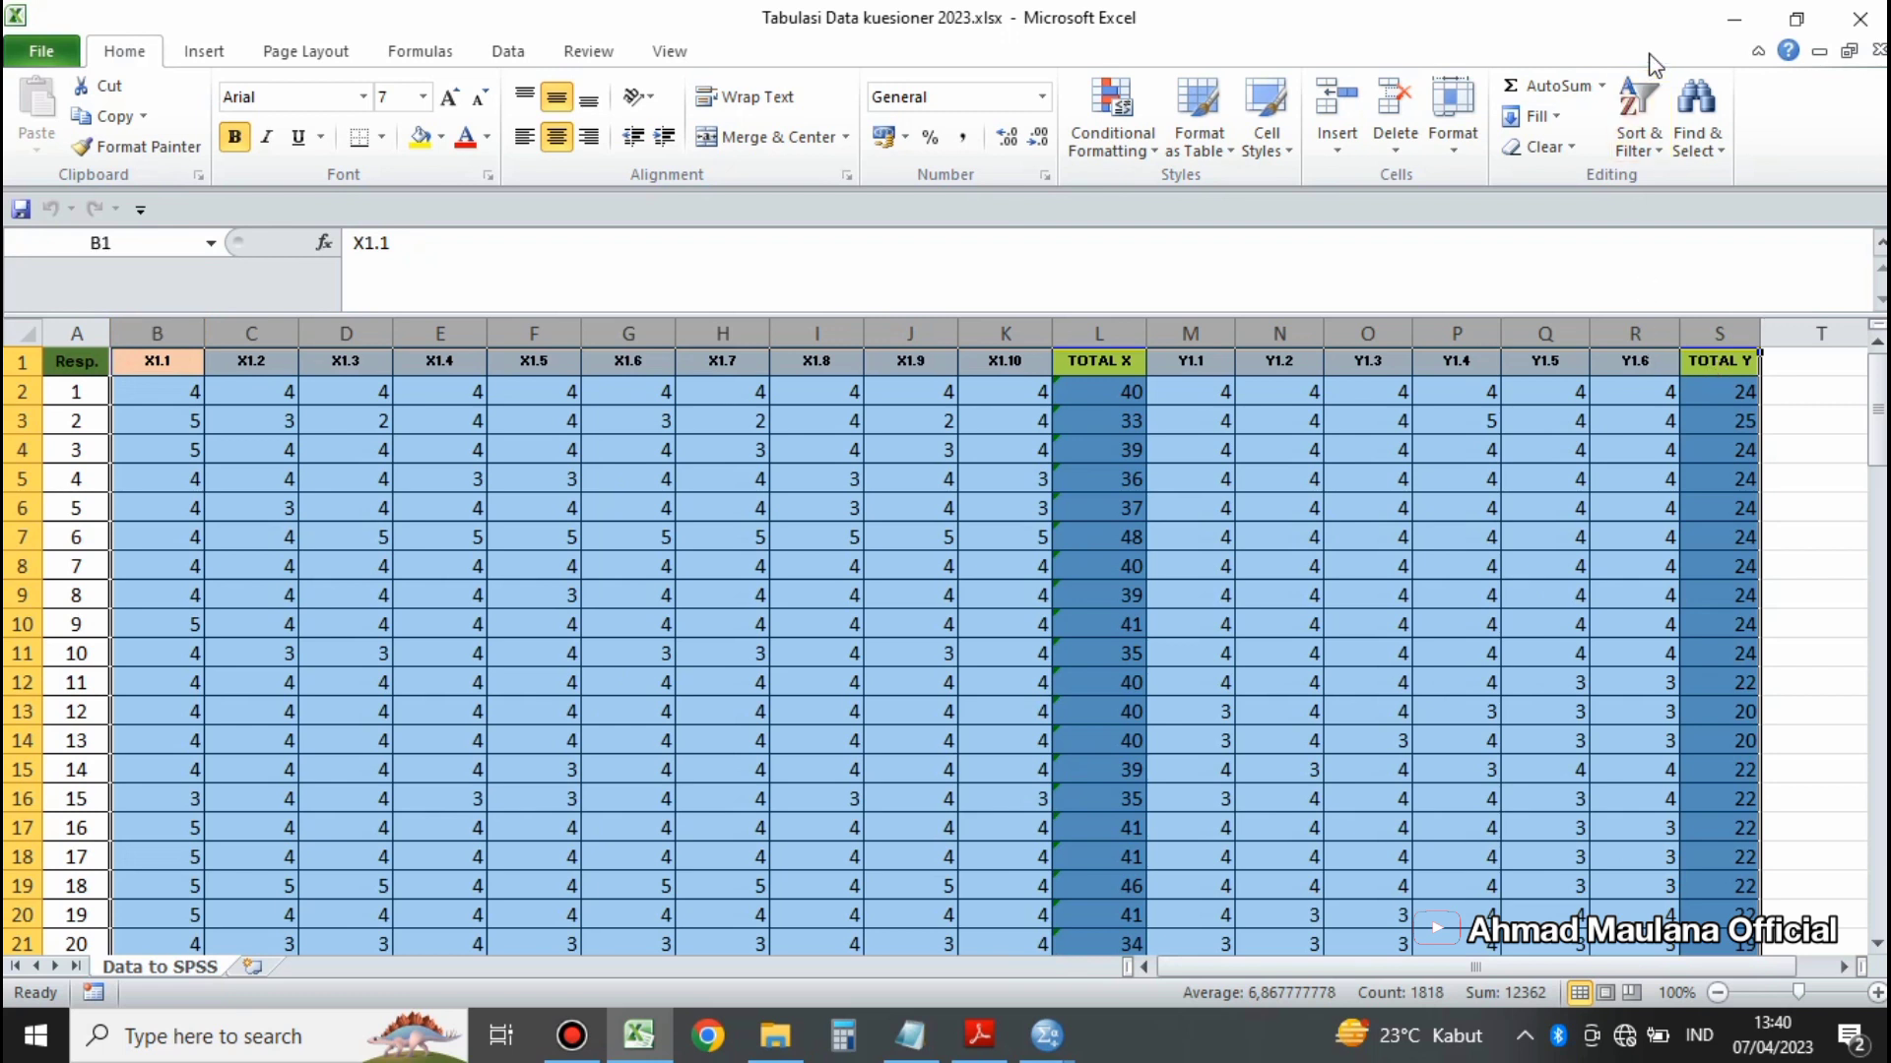
Step: Switch to IBM SPSS Statistics and dismiss its welcome dialog
{"action": "left_click", "coordinate": [1733, 5]}
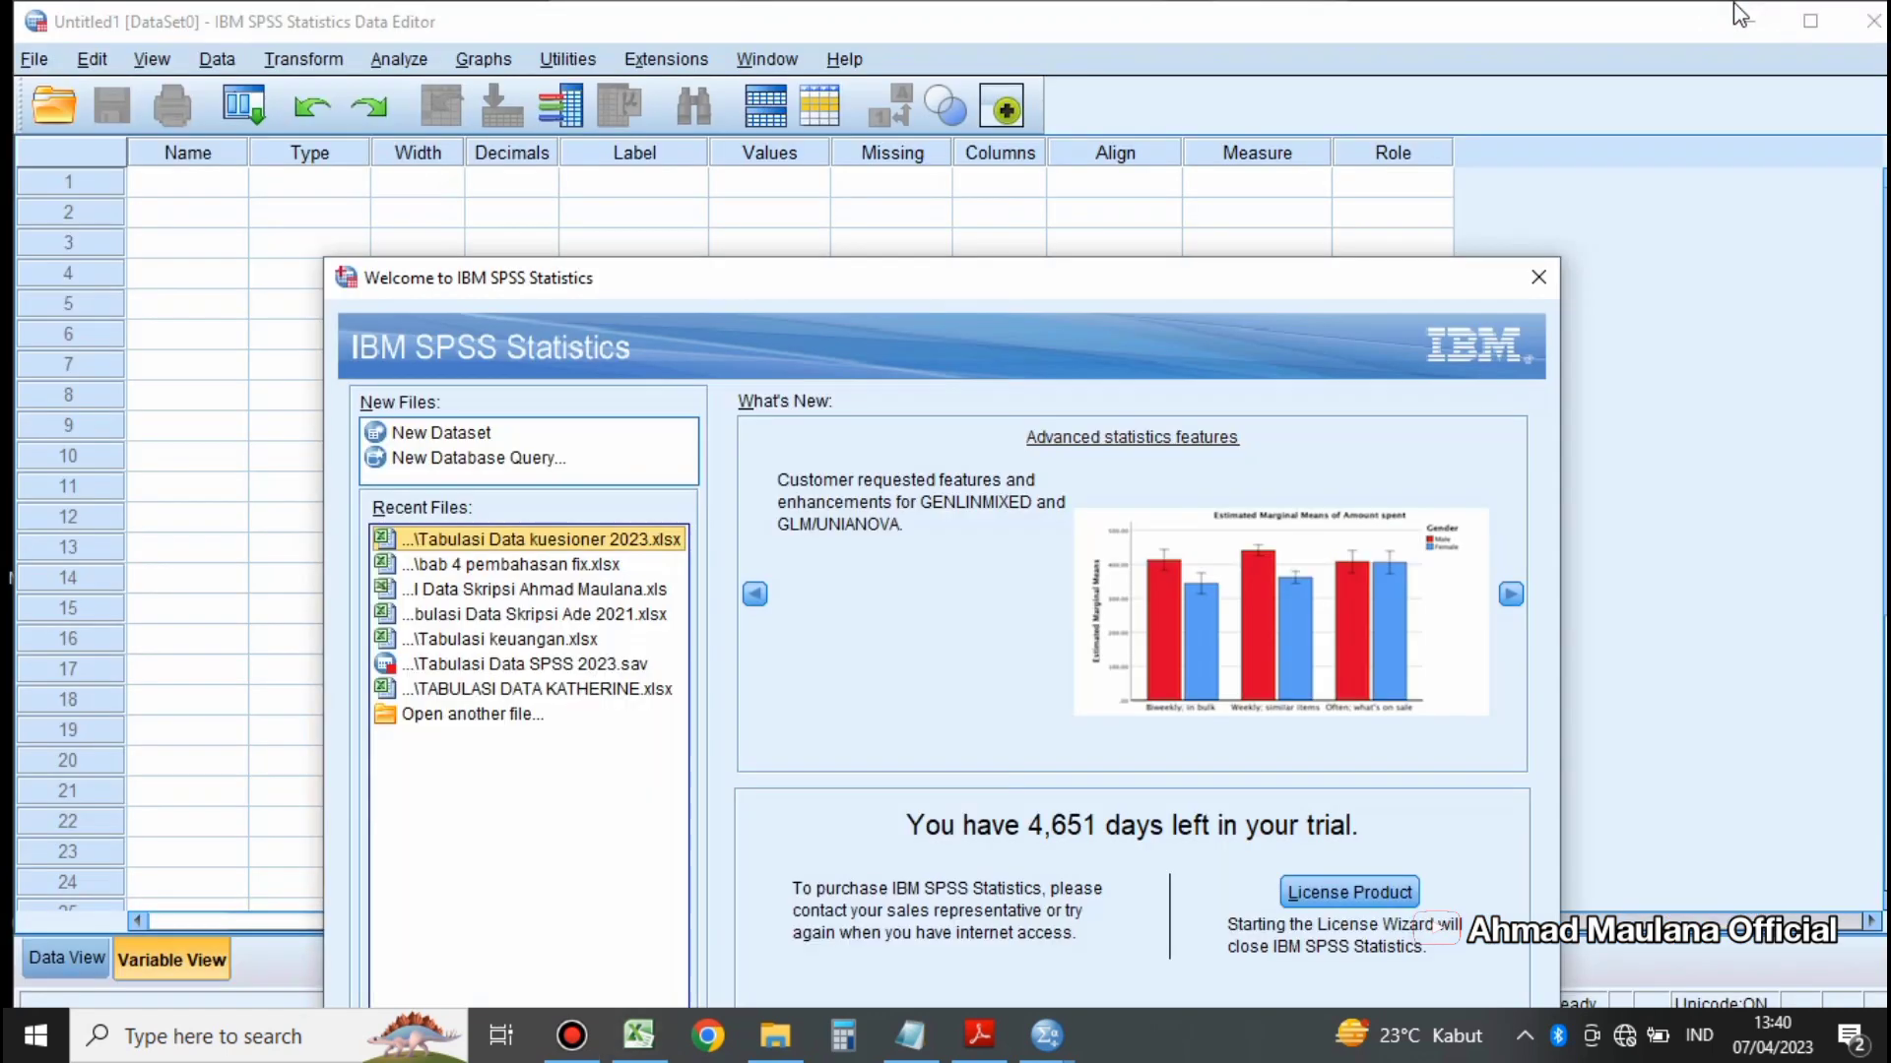
{"action": "left_click_drag", "start_coordinate": [1191, 297], "coordinate": [1202, 169]}
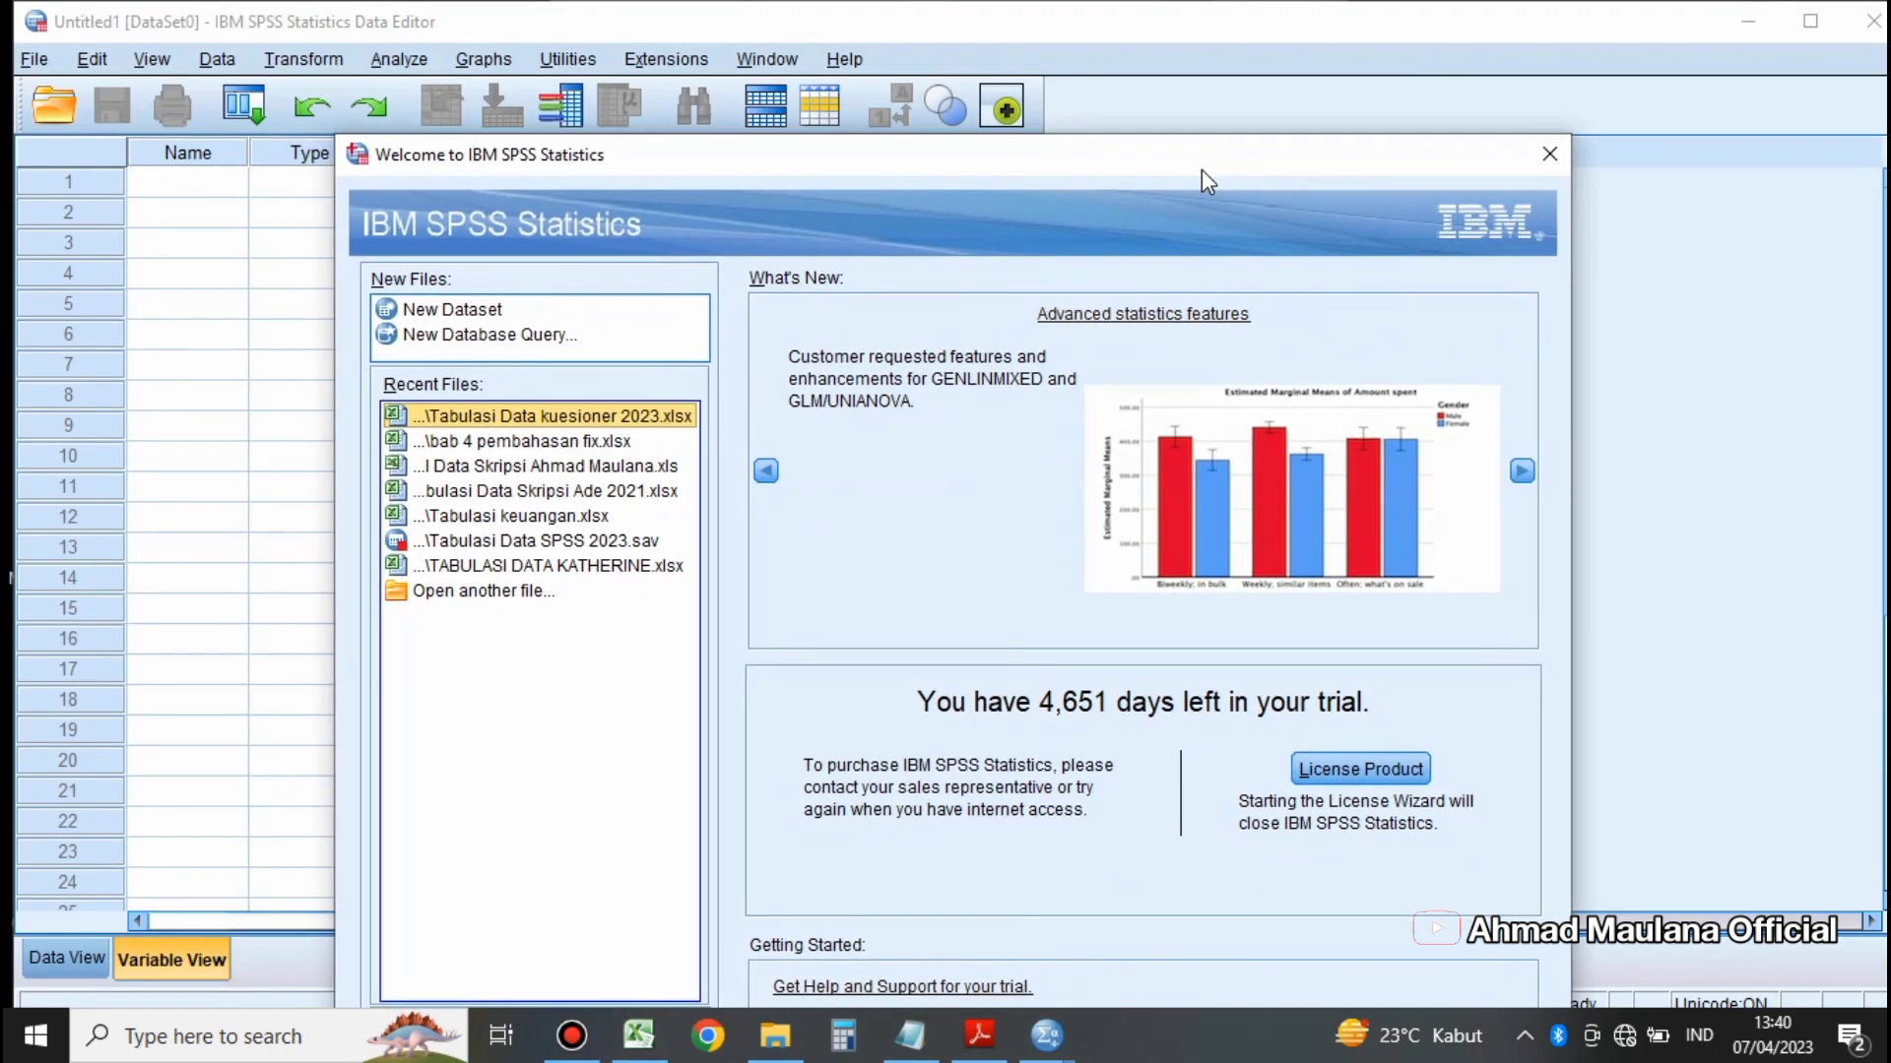
{"action": "left_click_drag", "start_coordinate": [1207, 174], "coordinate": [1246, 236]}
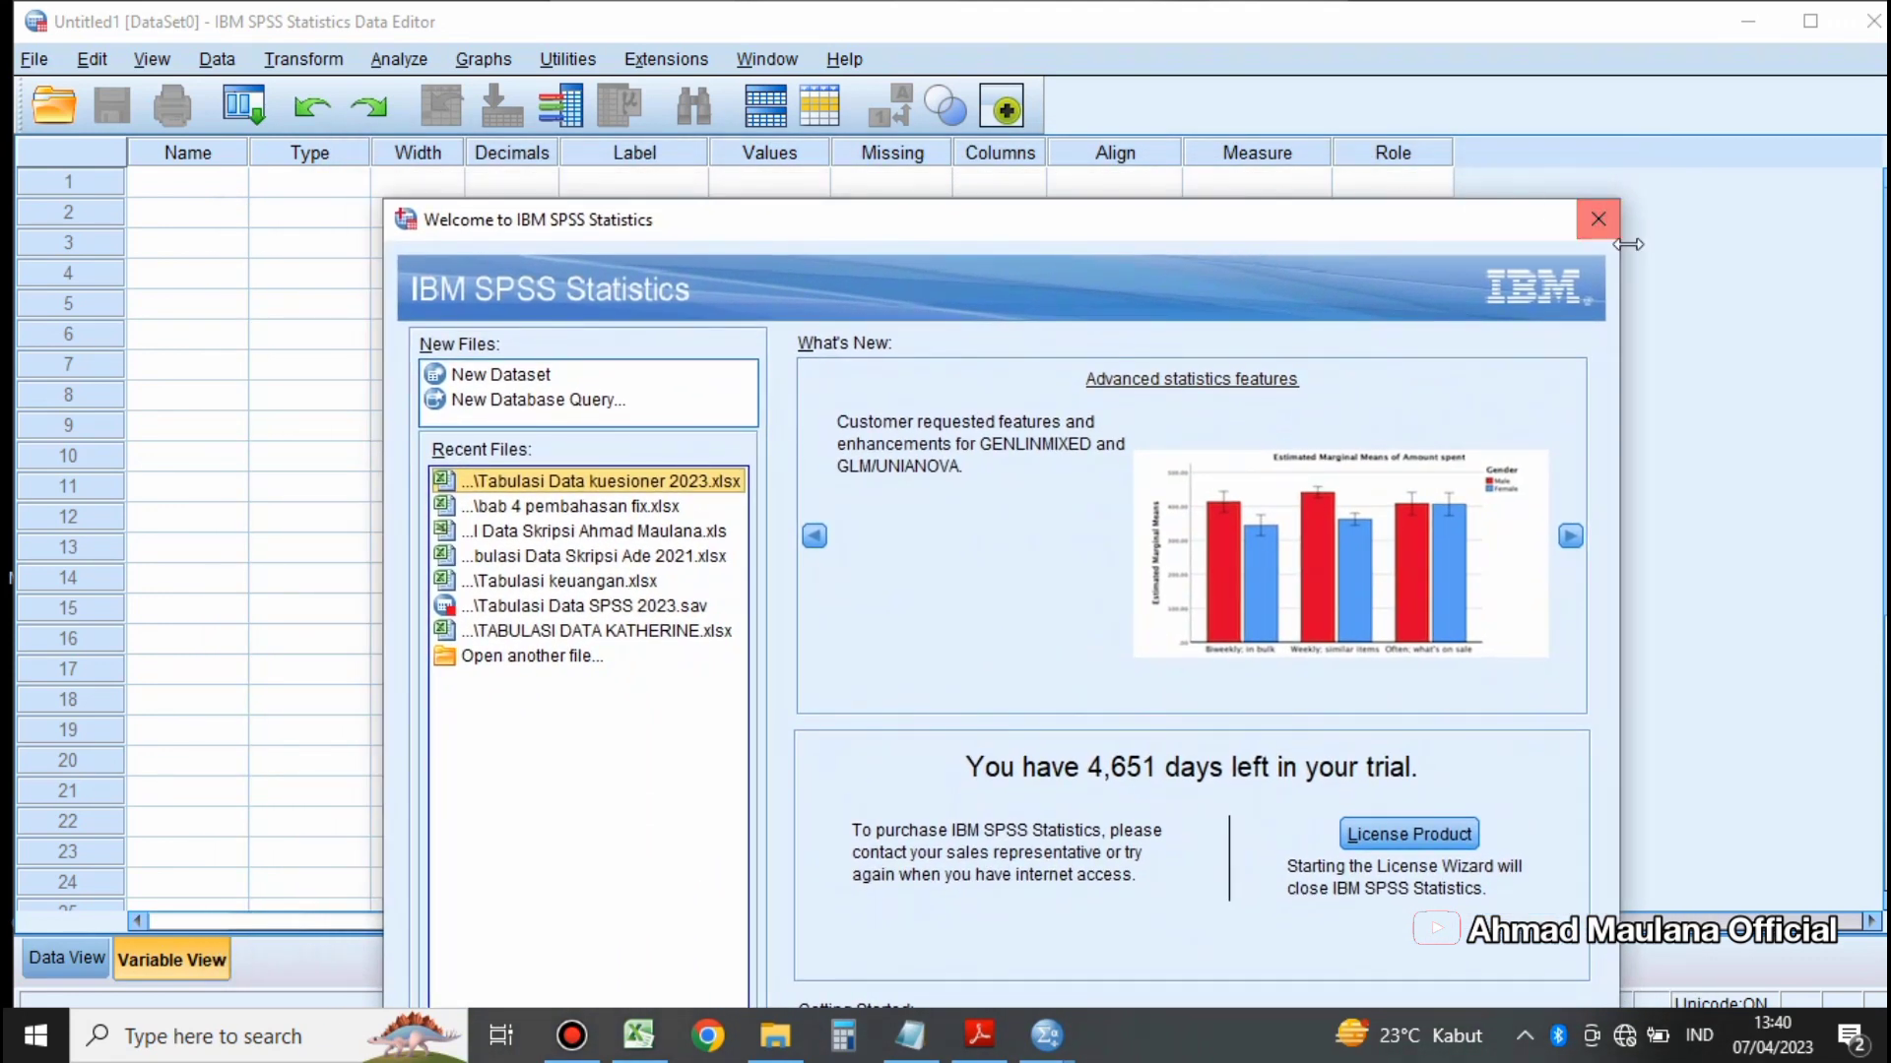
{"action": "left_click", "coordinate": [1593, 222]}
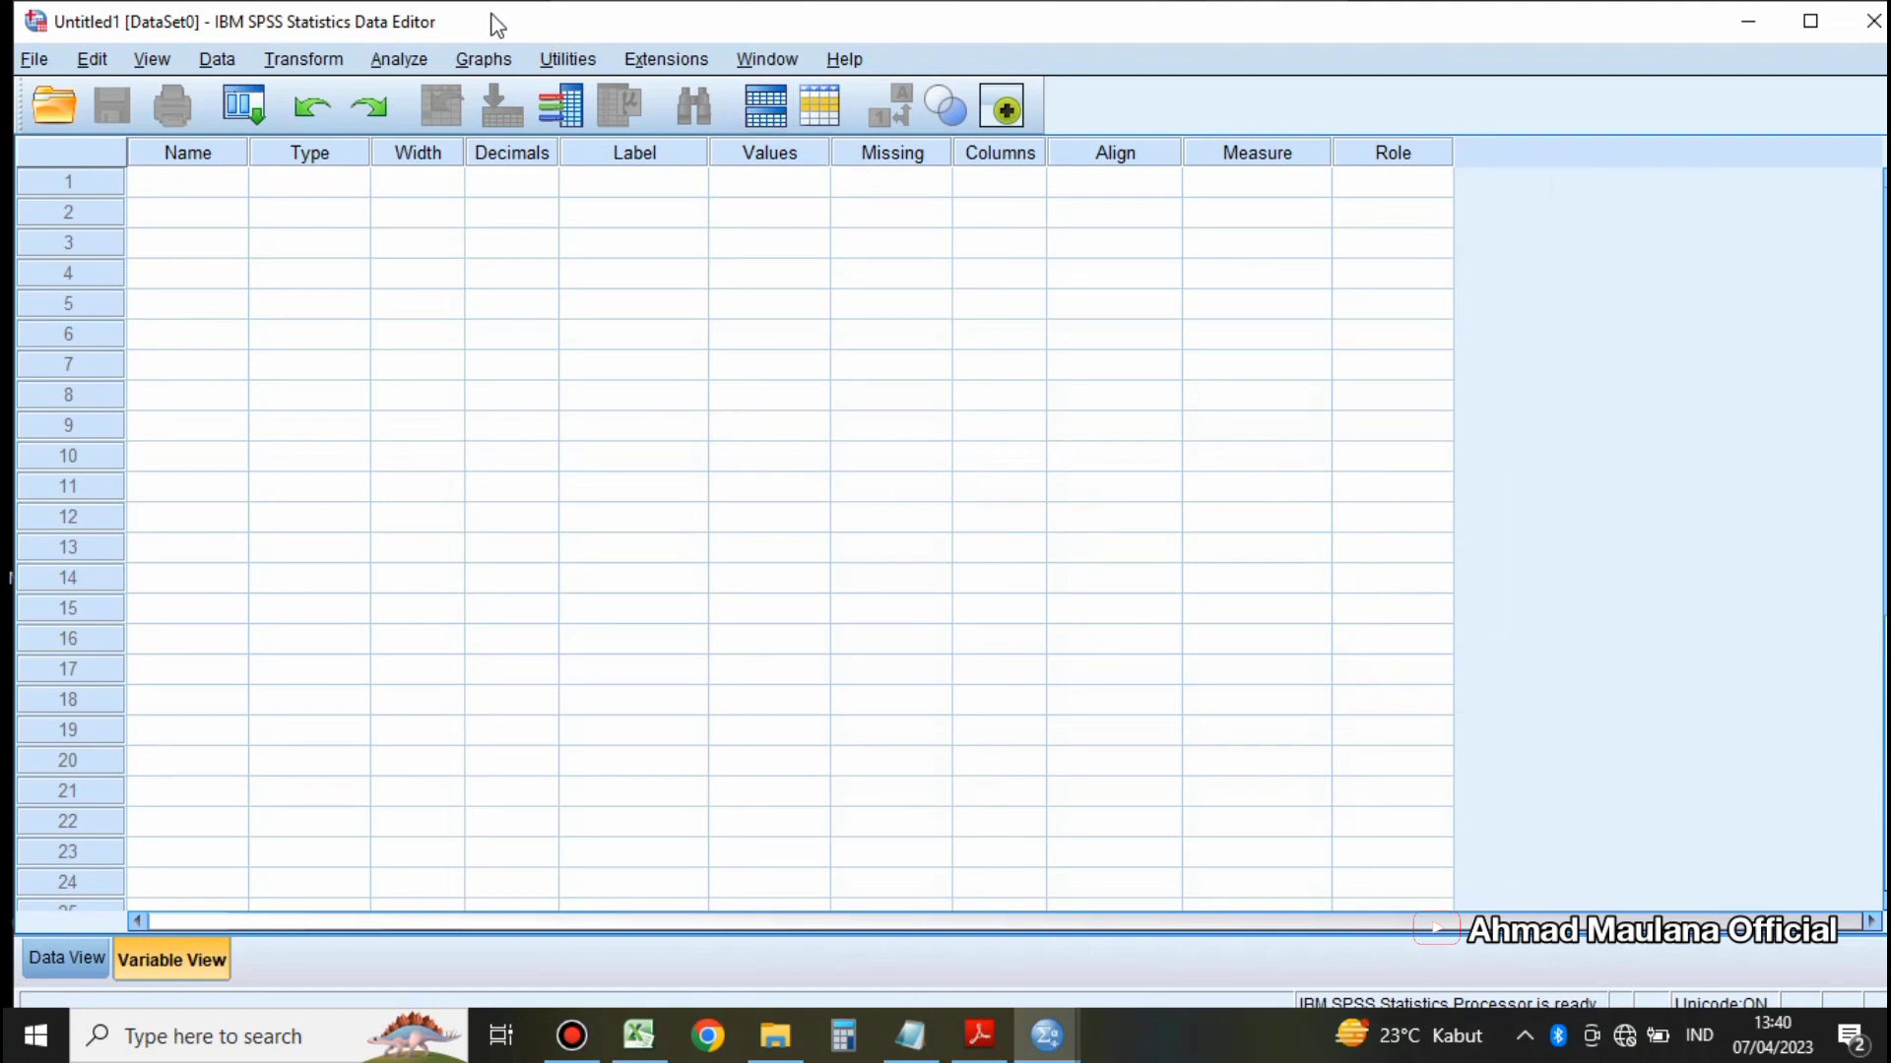
Step: Start an Excel data import and open Tabulasi Data kuesioner 2023.xlsx from the Data Olahan SPSS folder on drive D
{"action": "left_click", "coordinate": [44, 61]}
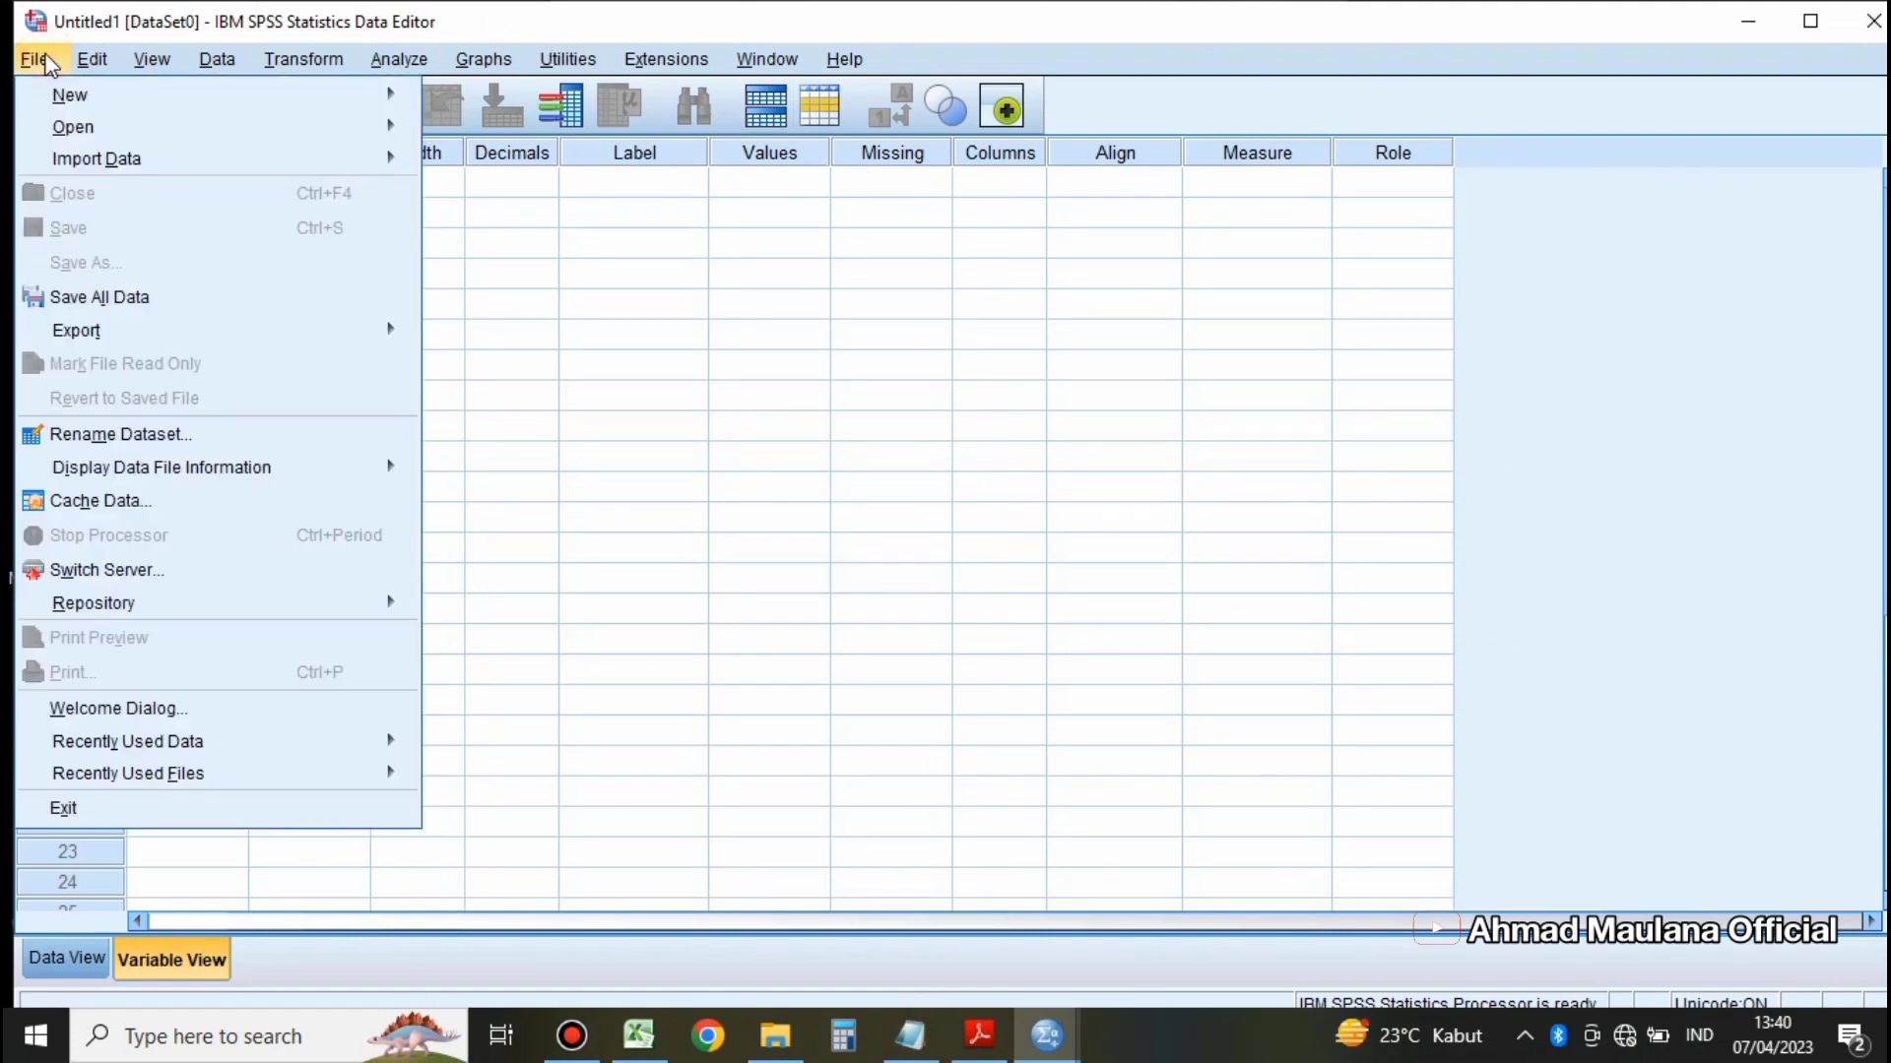
{"action": "mouse_move", "coordinate": [203, 159]}
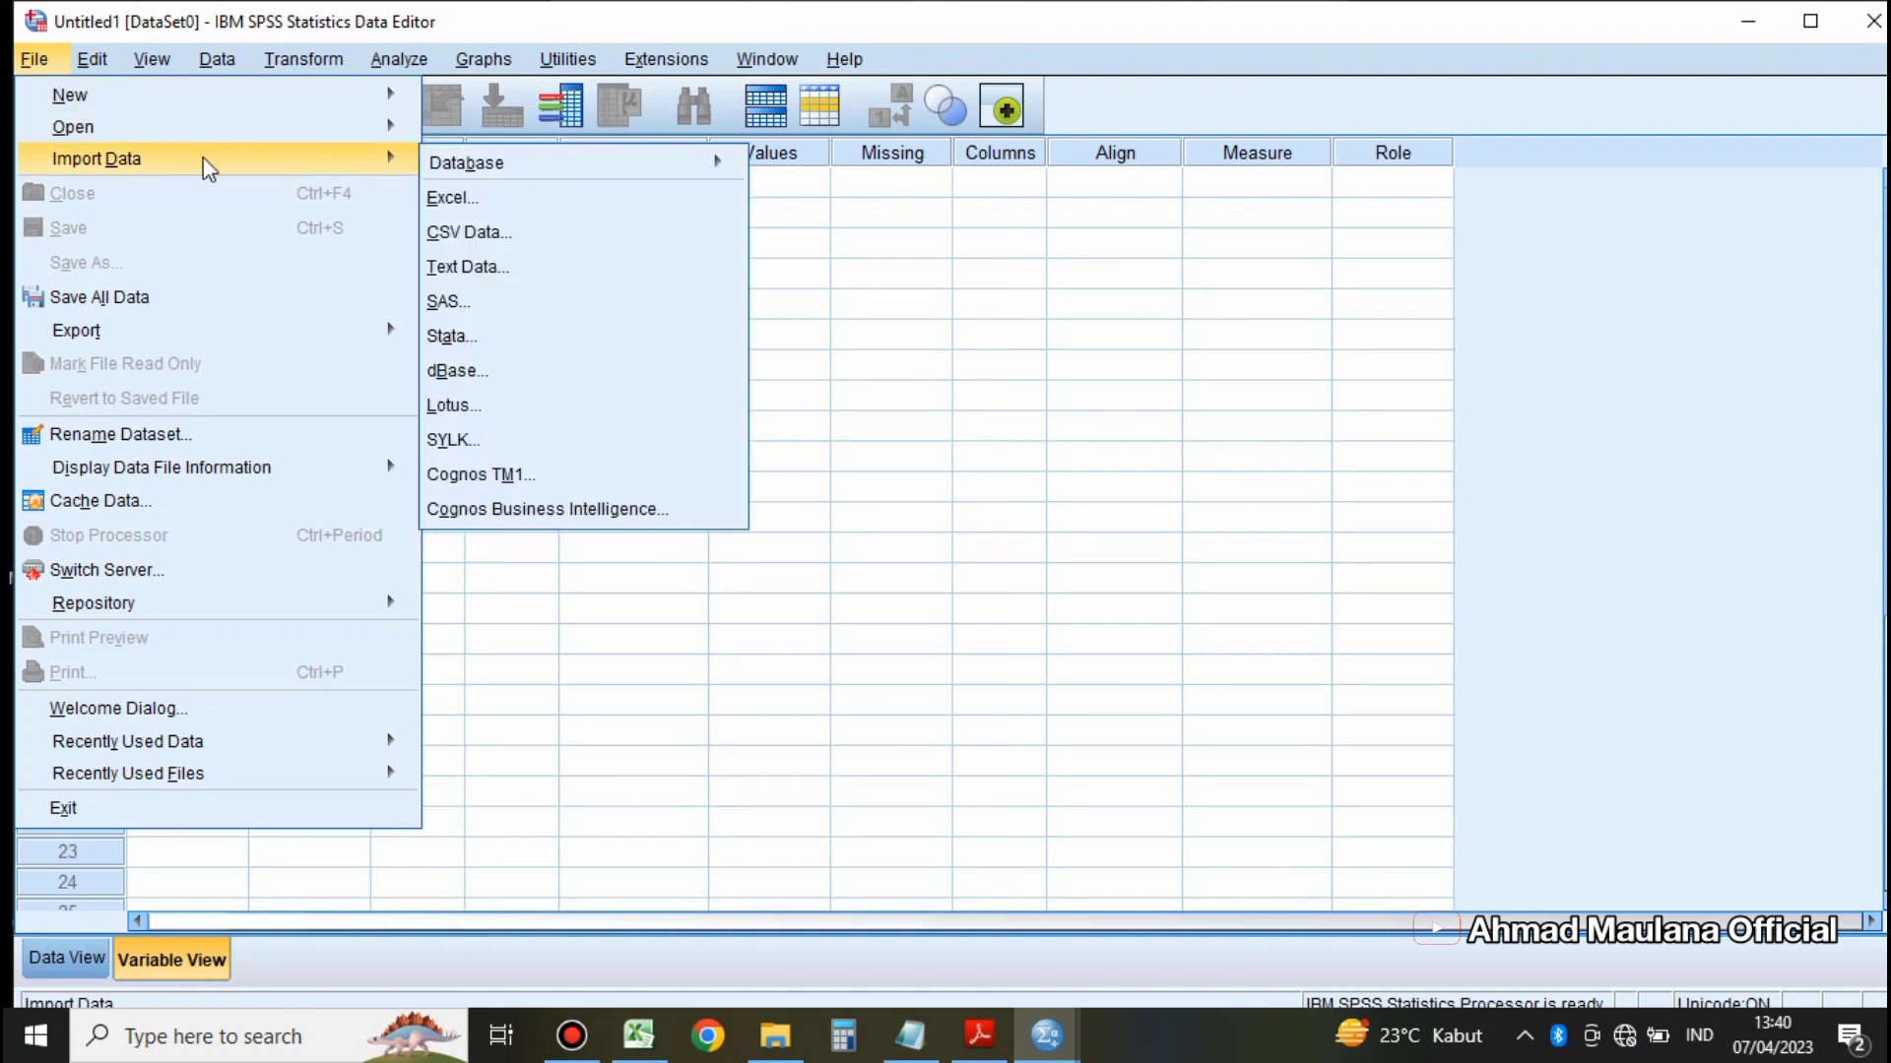
{"action": "left_click", "coordinate": [478, 197]}
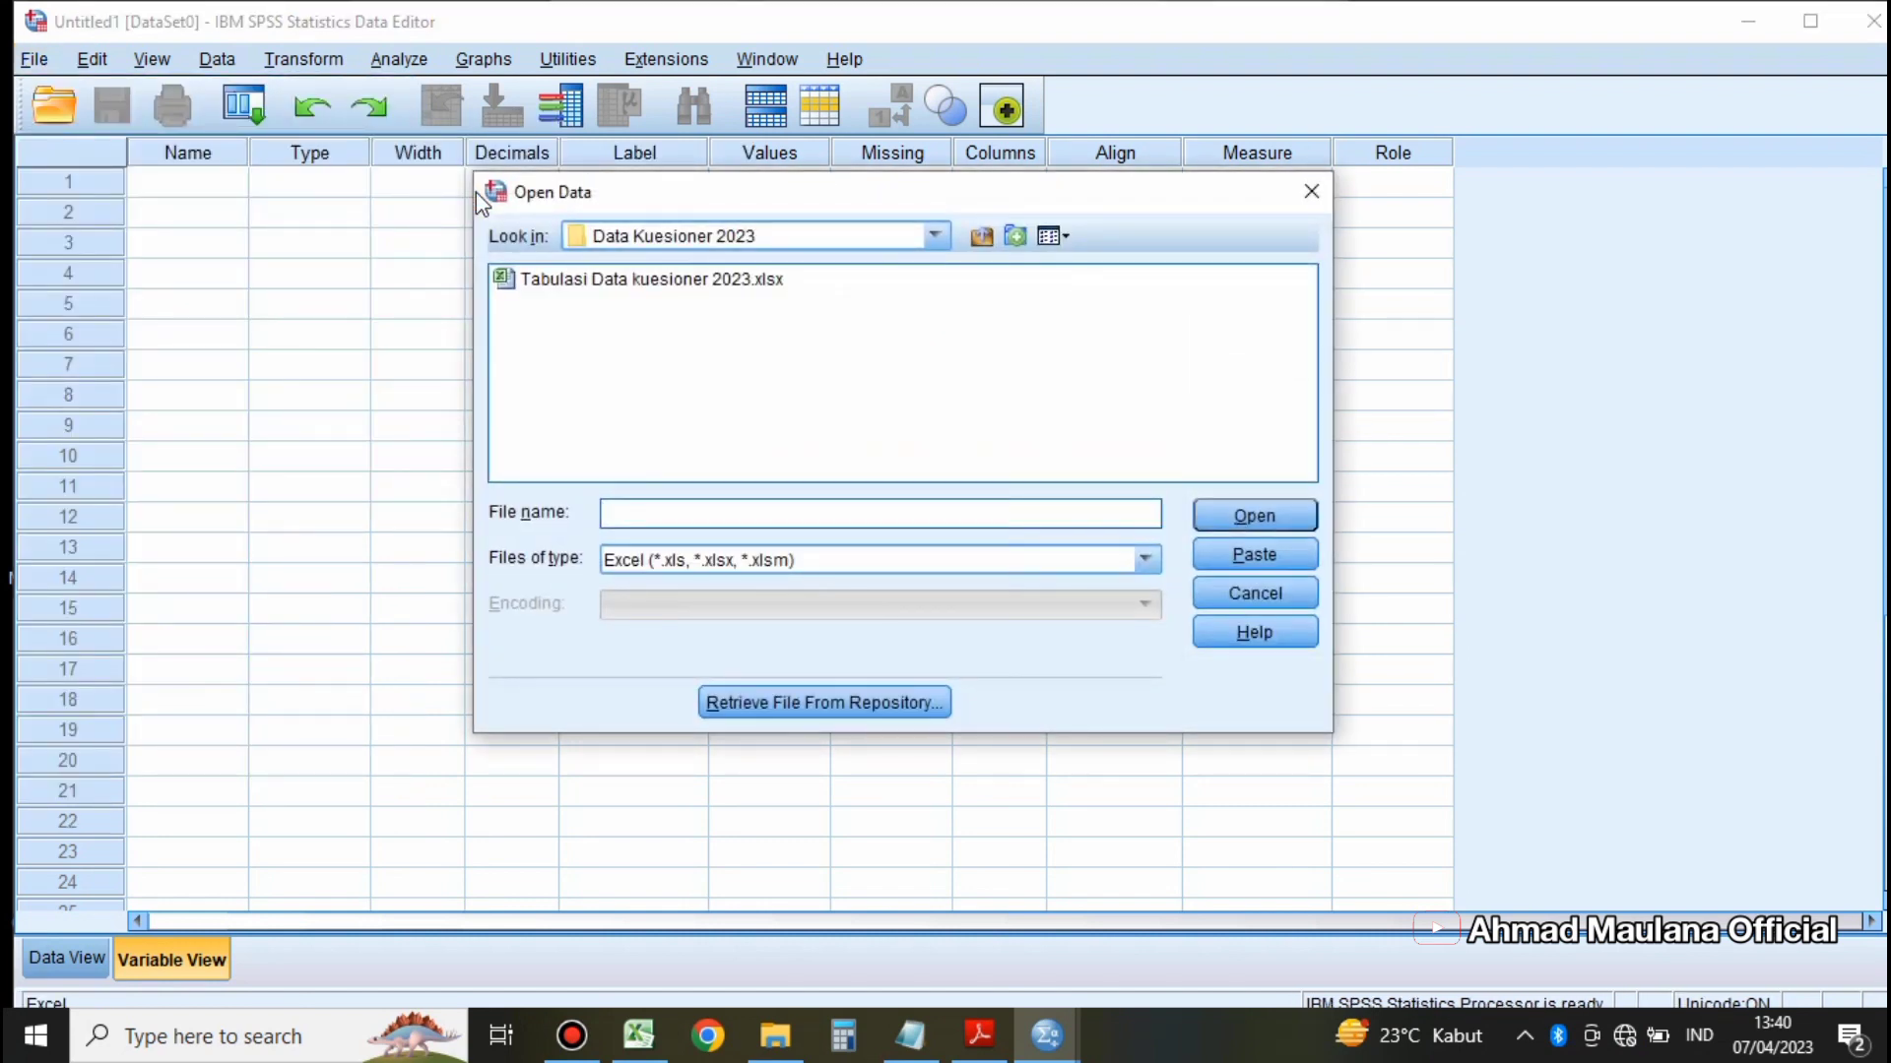
{"action": "left_click_drag", "start_coordinate": [737, 200], "coordinate": [768, 233]}
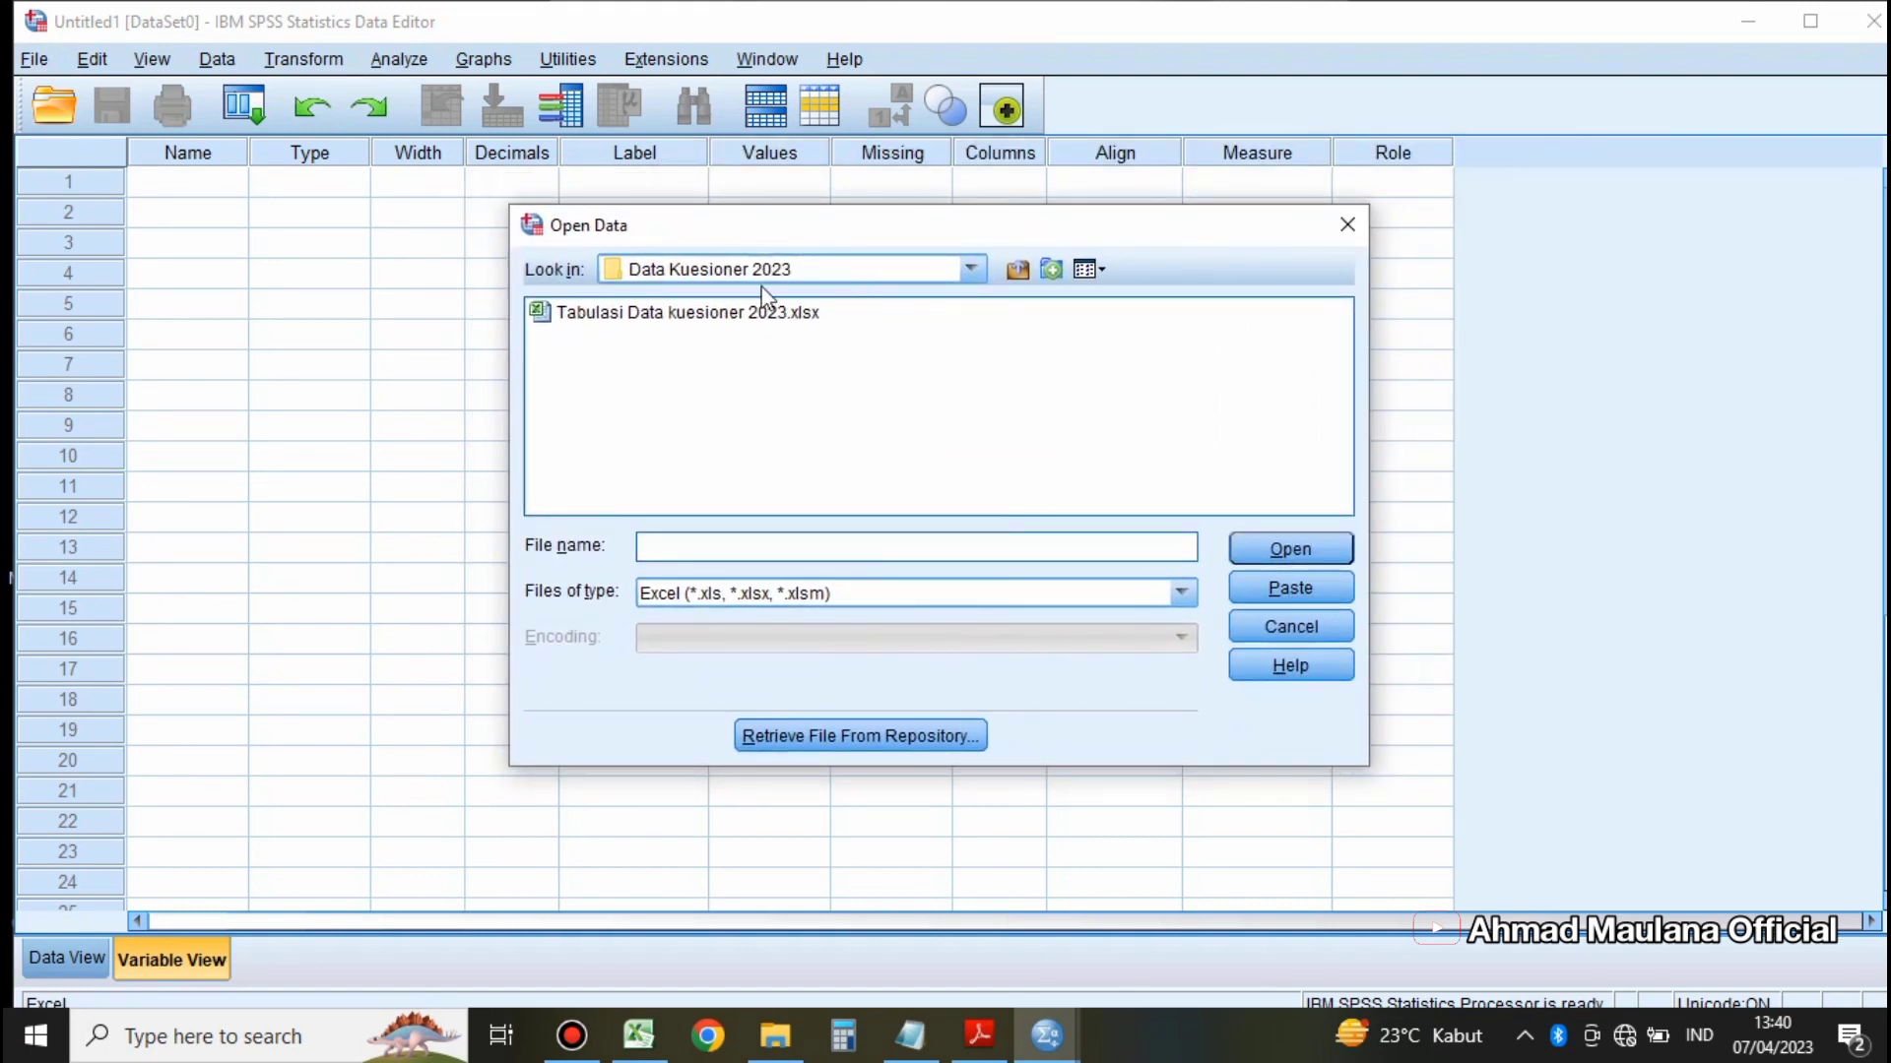
{"action": "left_click", "coordinate": [971, 269]}
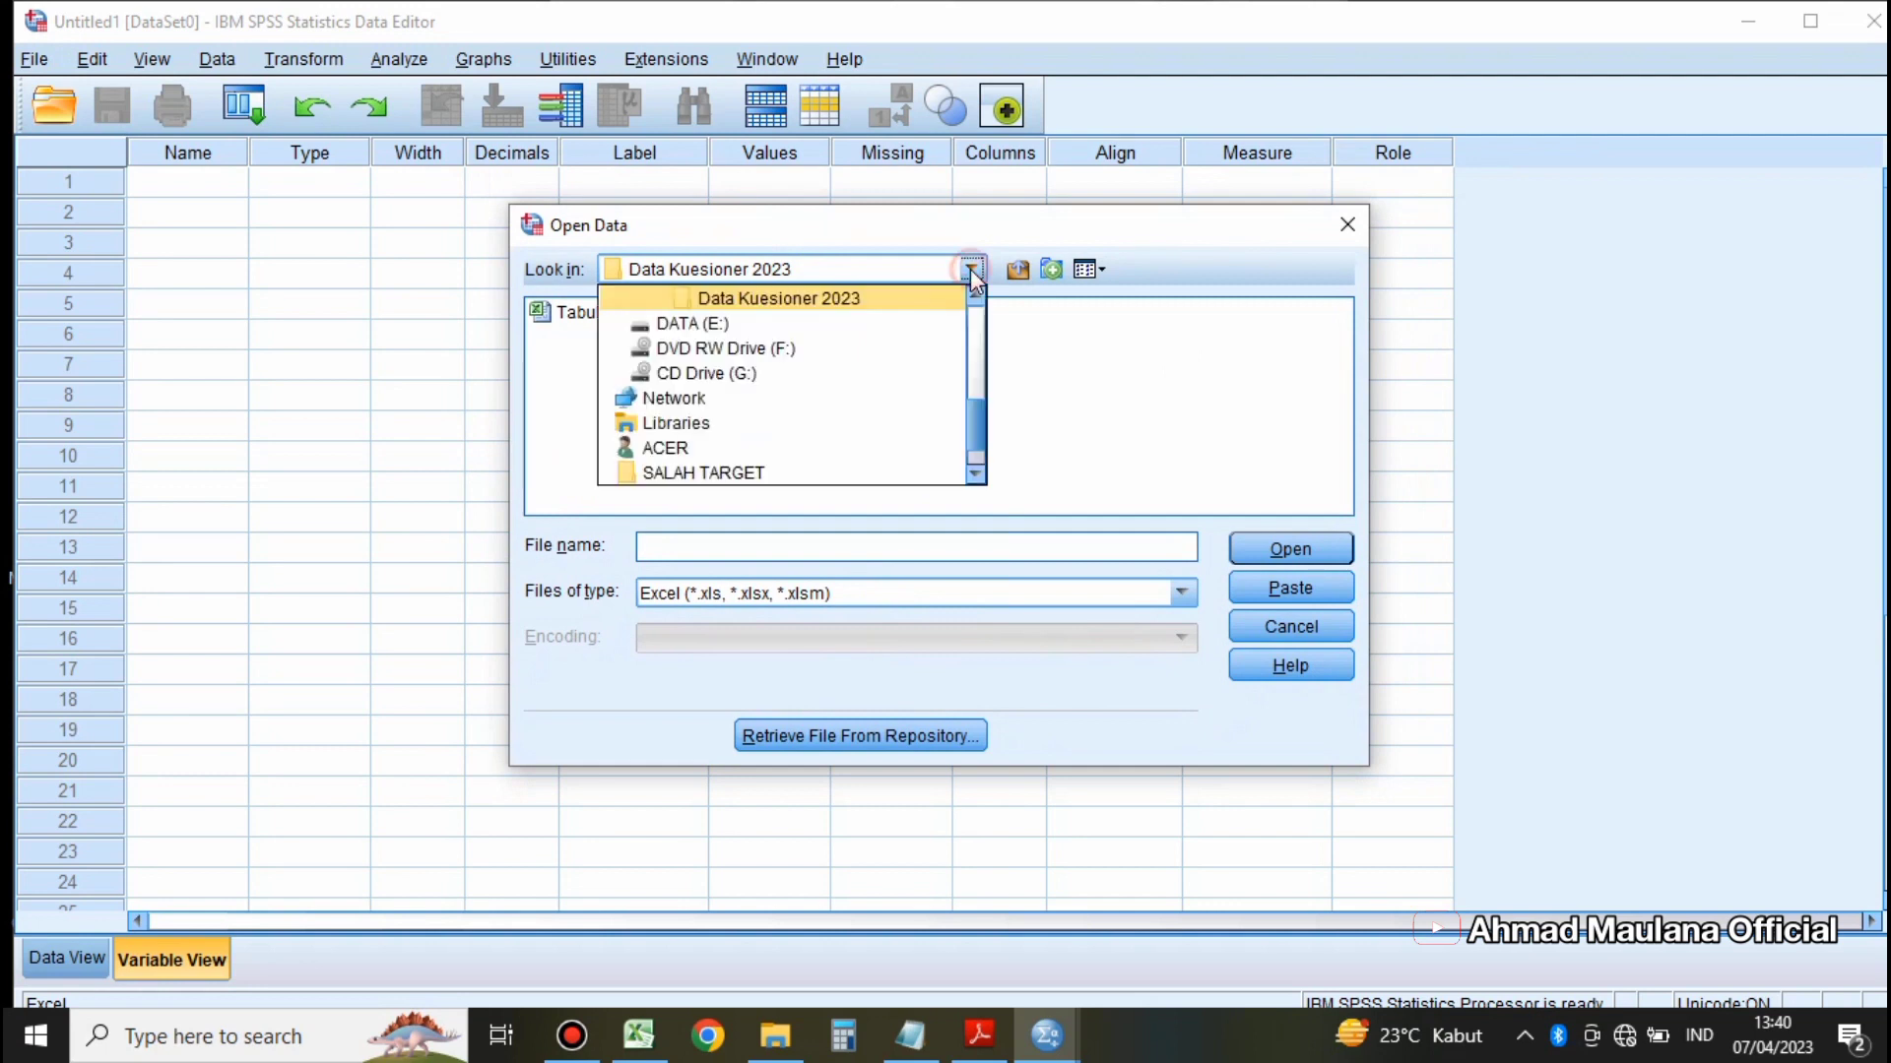
{"action": "scroll", "coordinate": [886, 355], "scroll_direction": "up", "scroll_amount": 1}
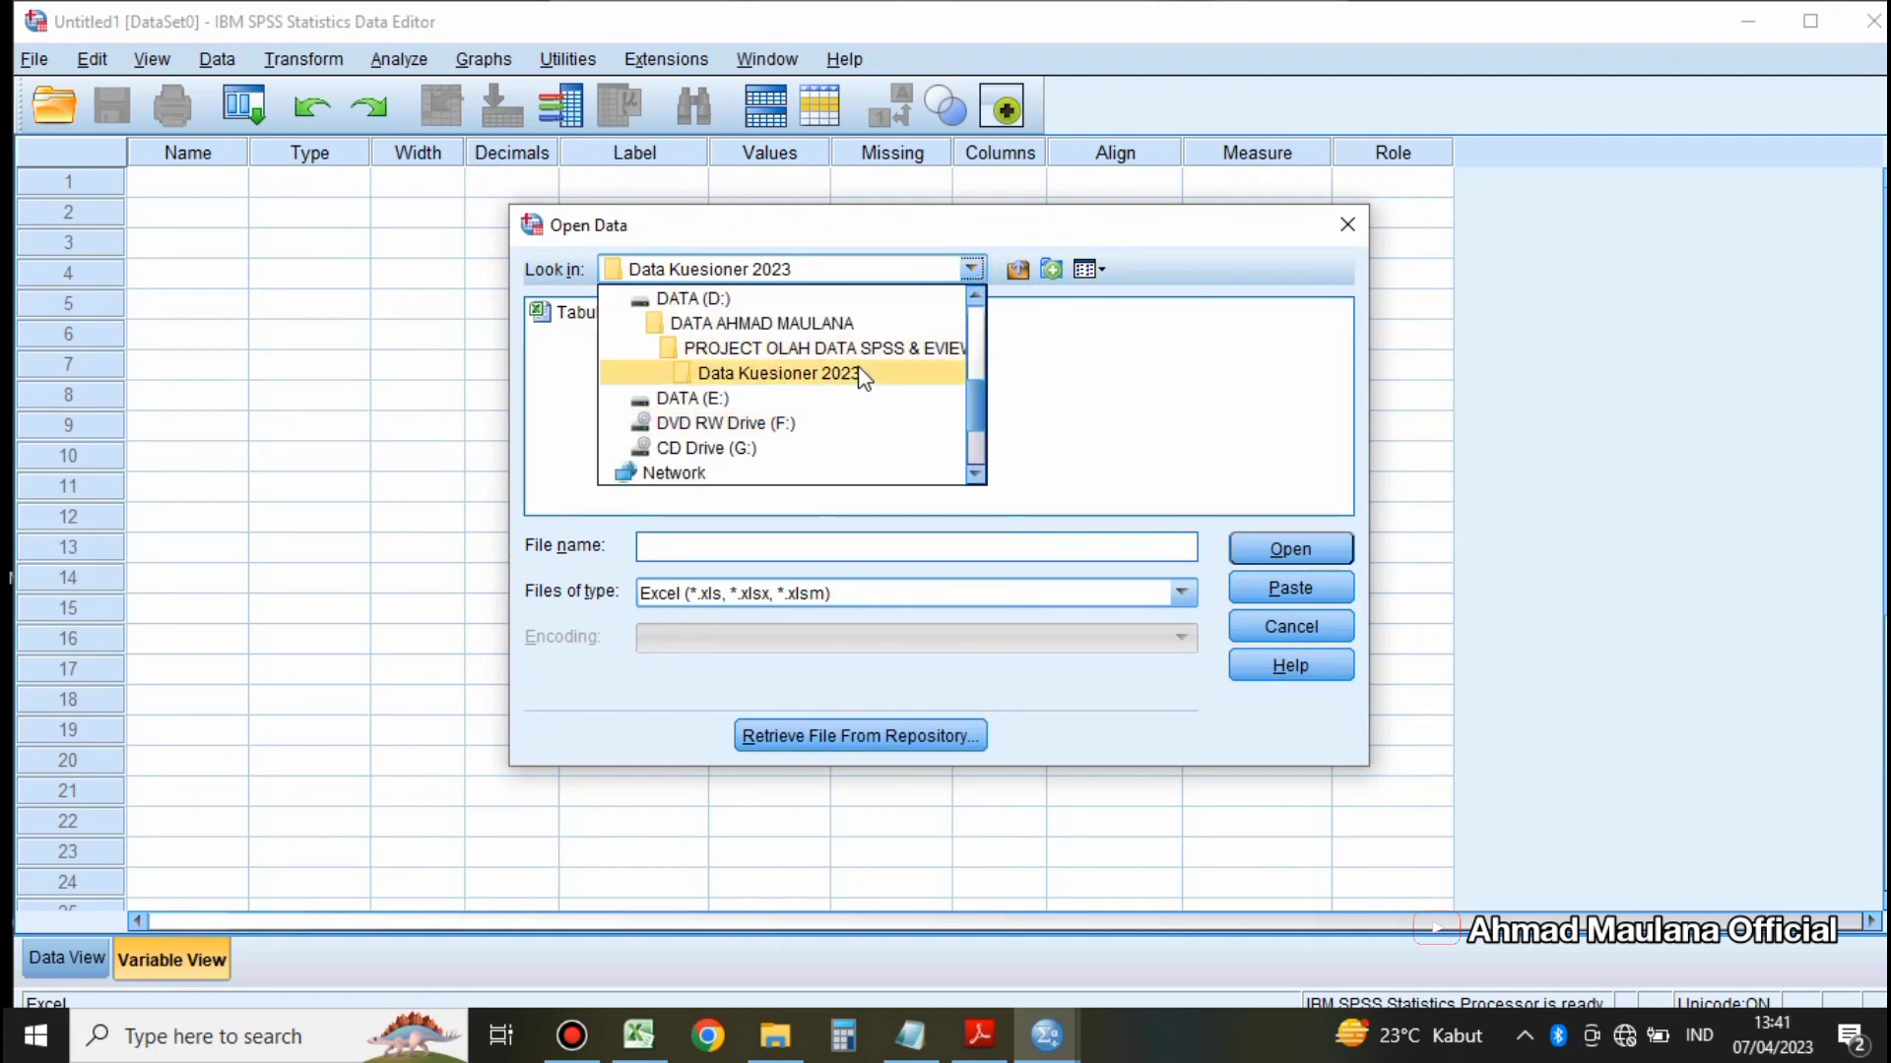
{"action": "left_click", "coordinate": [734, 299]}
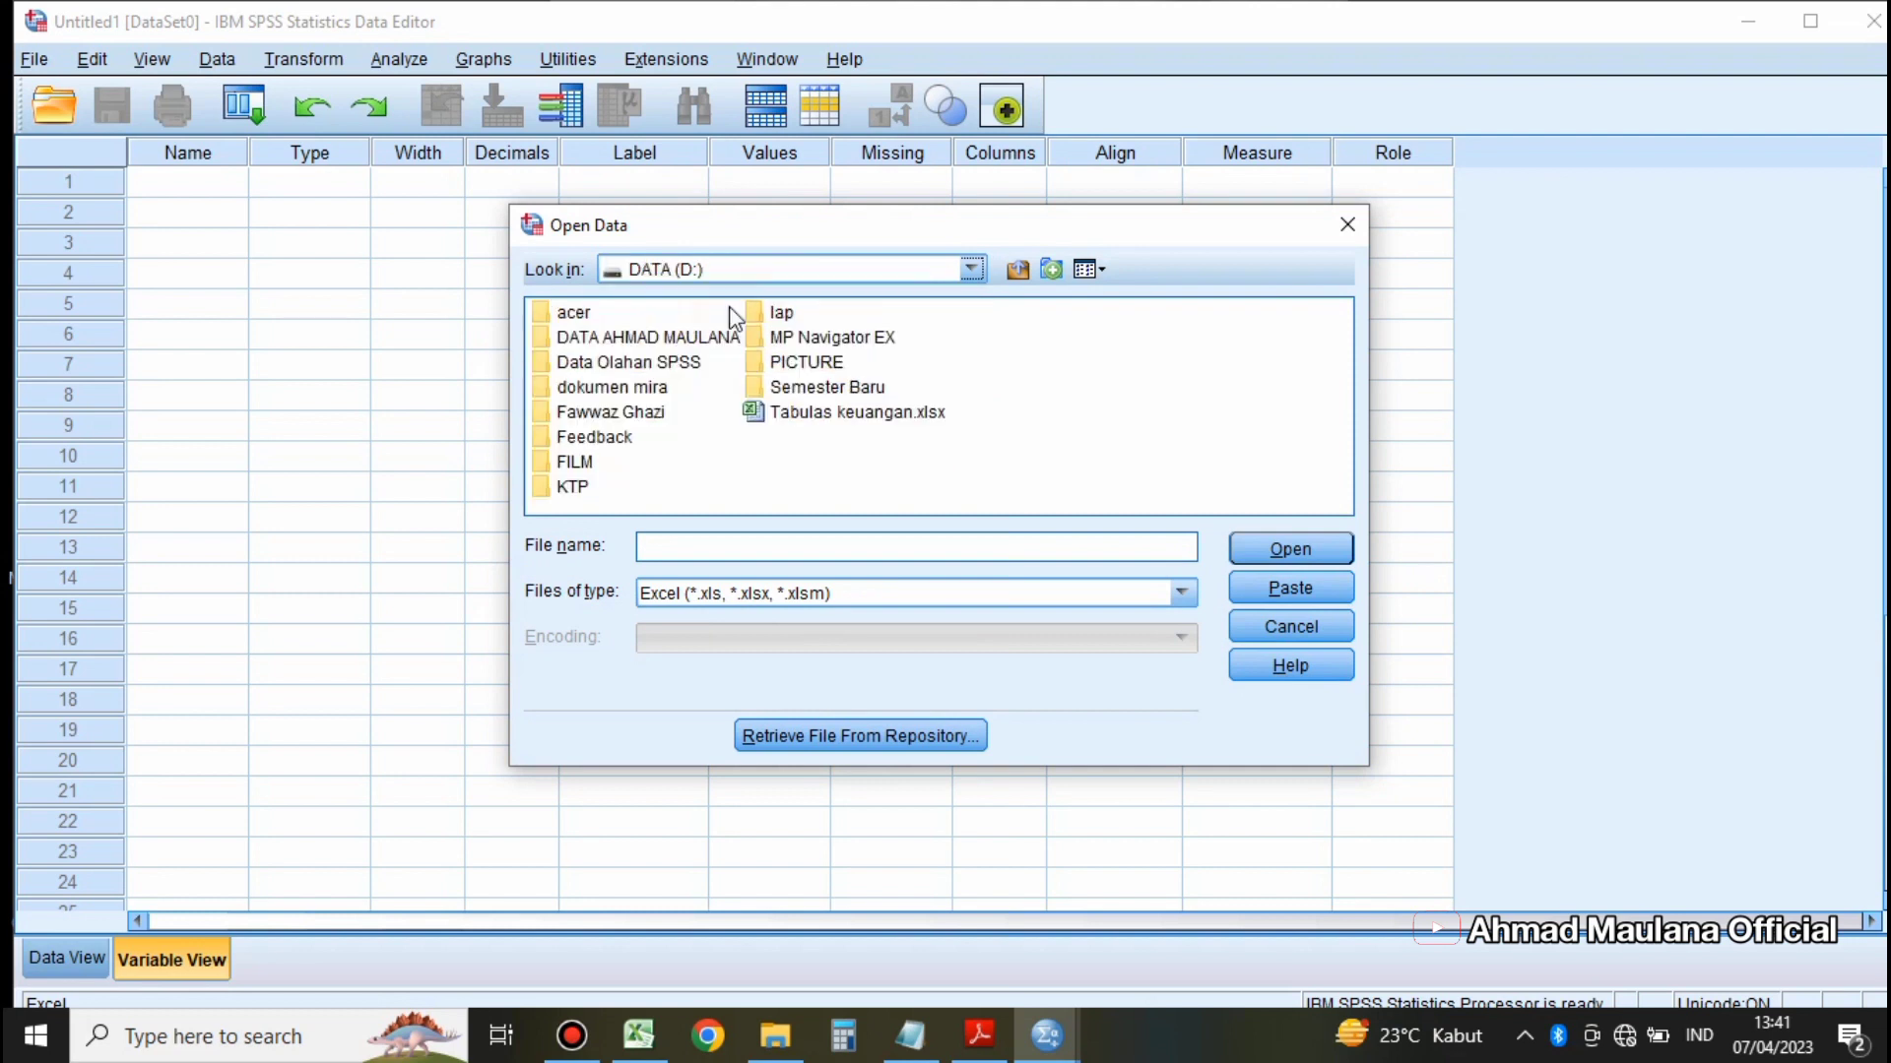
{"action": "double_click", "coordinate": [646, 362]}
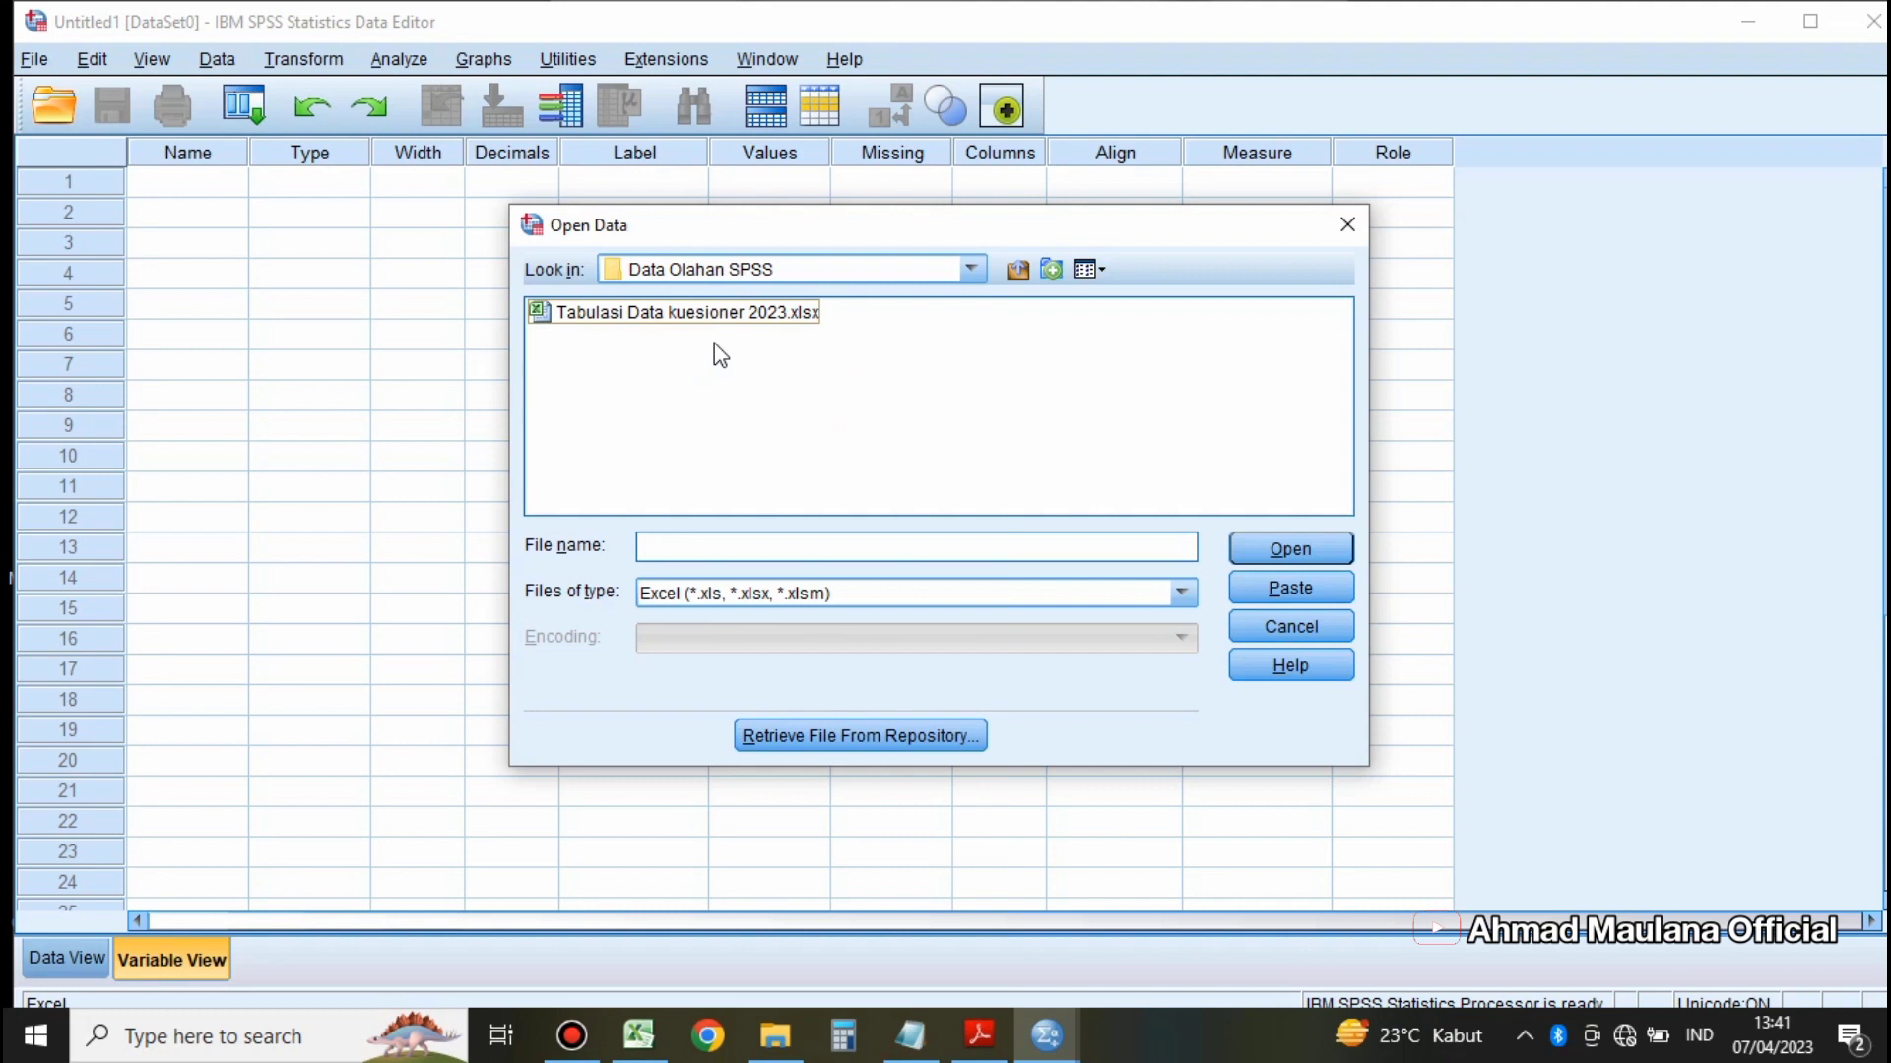
{"action": "left_click", "coordinate": [690, 315]}
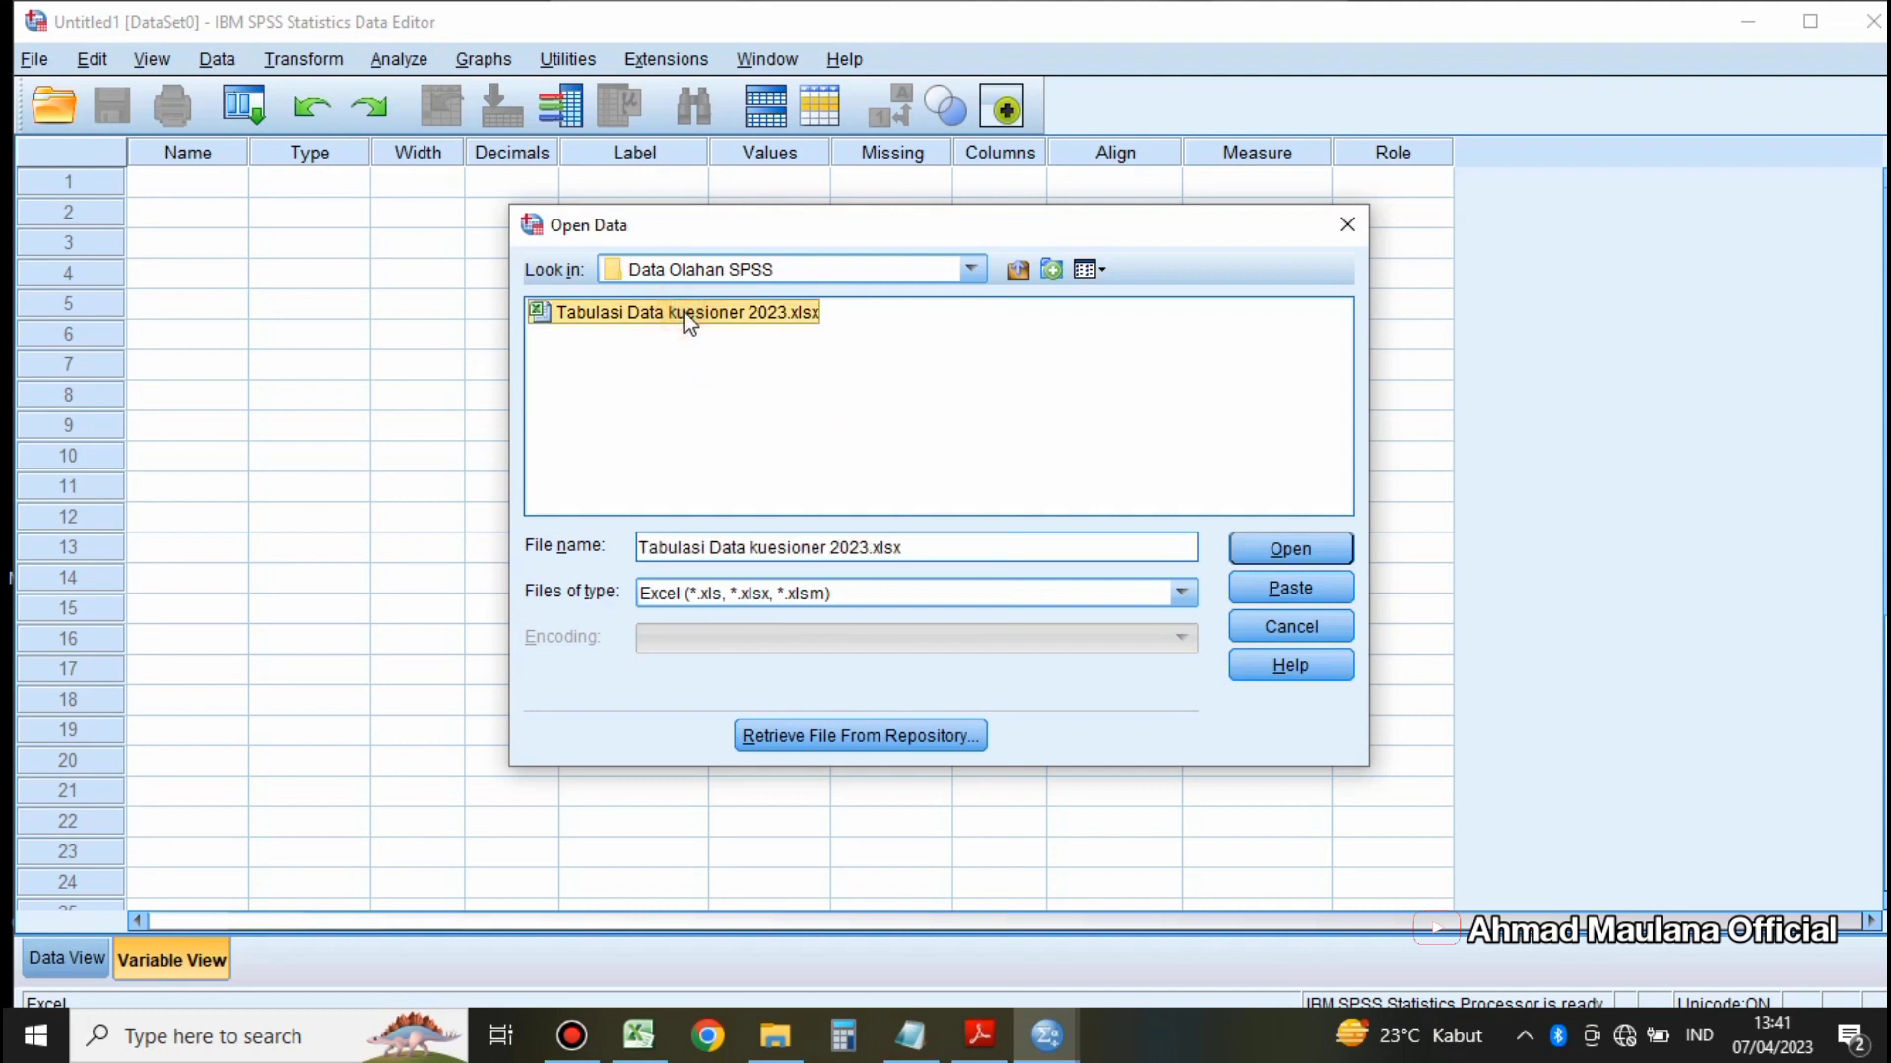
{"action": "left_click", "coordinate": [1294, 548]}
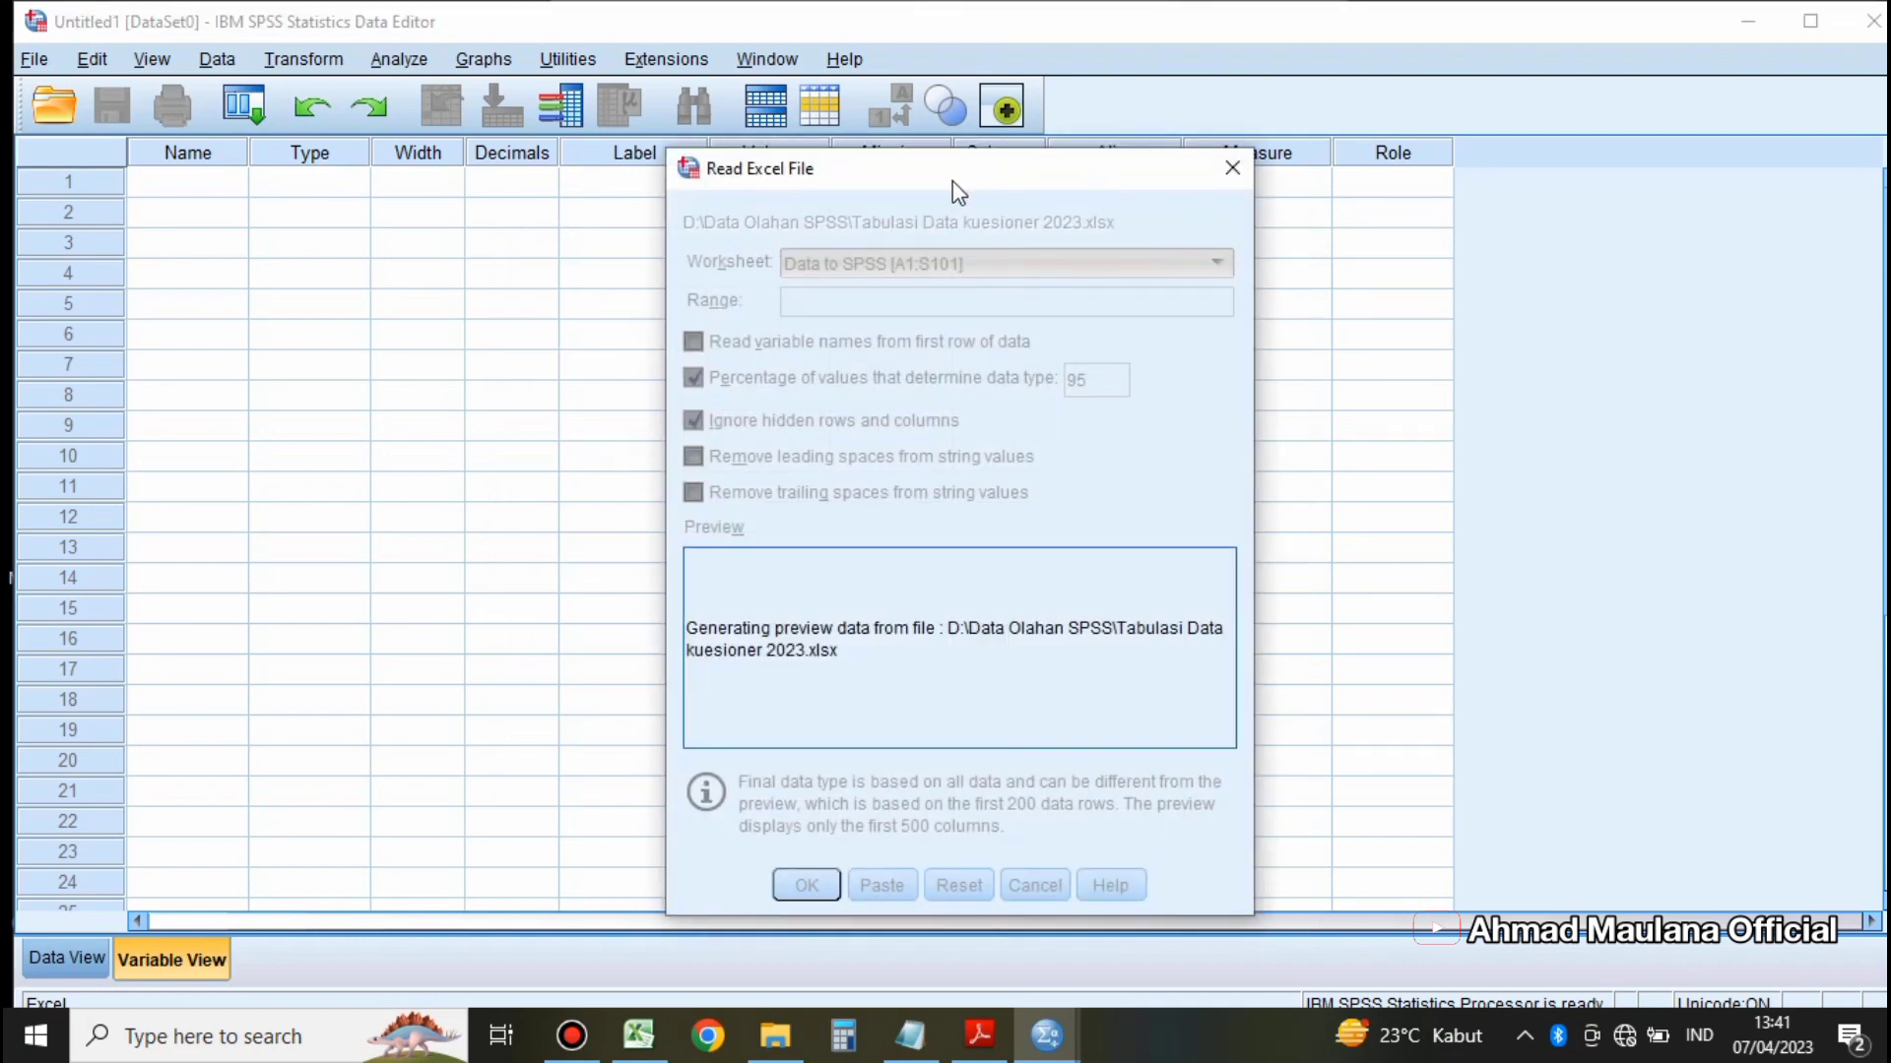
Step: Import the worksheet Data to SPSS [A1:S101], reading variable names from the first row of data
{"action": "left_click_drag", "start_coordinate": [924, 181], "coordinate": [814, 204]}
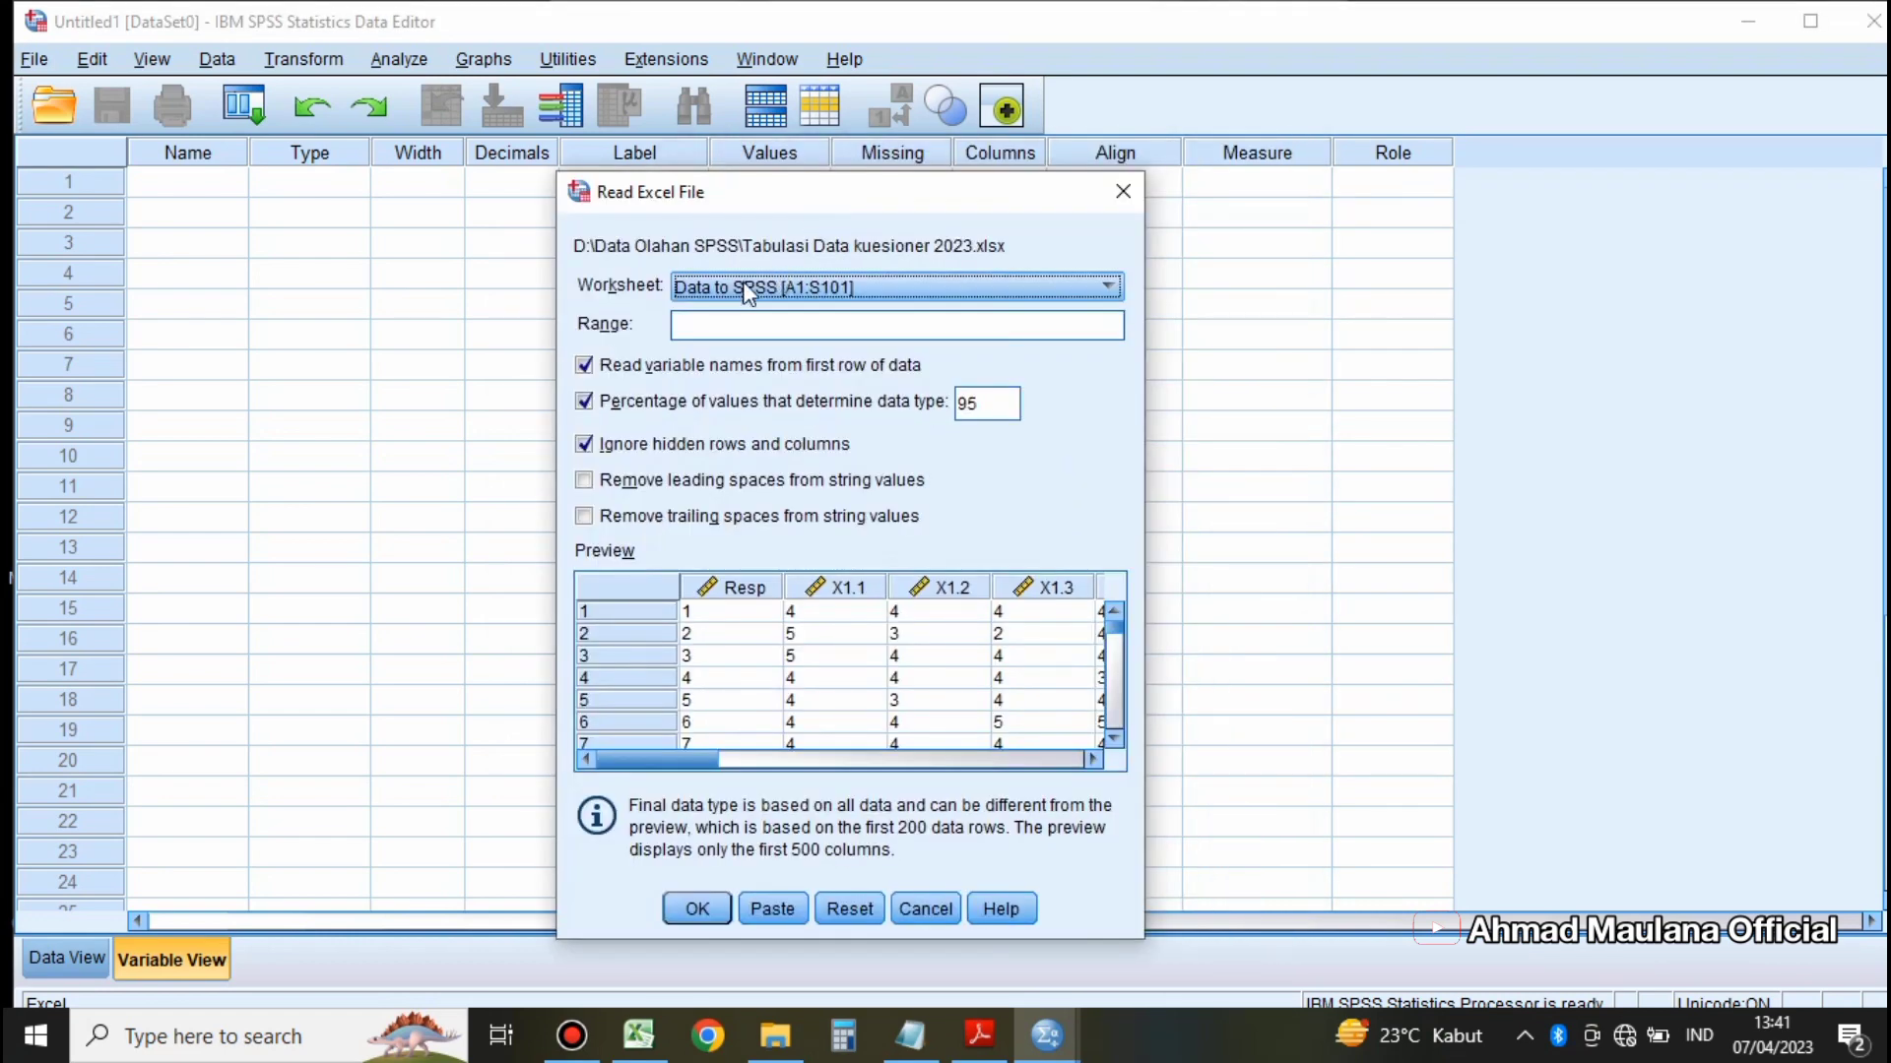
{"action": "left_click", "coordinate": [906, 287]}
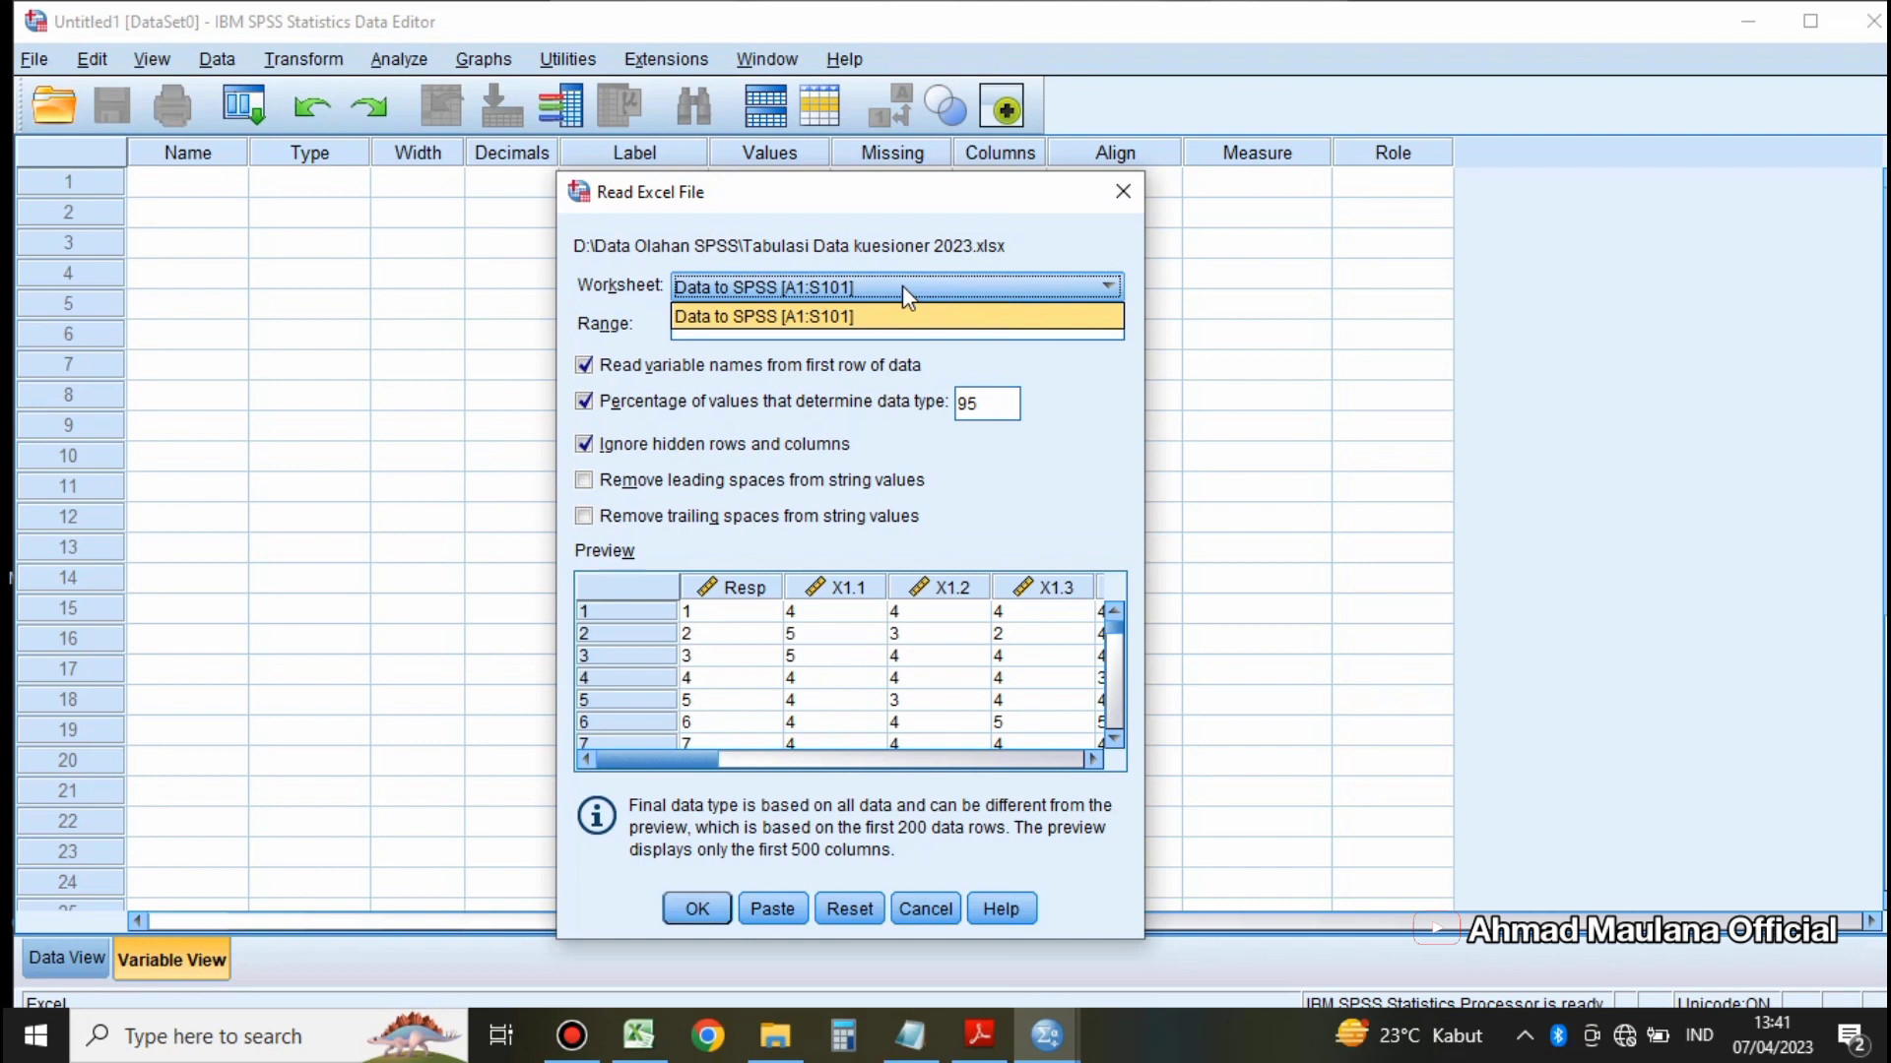
{"action": "left_click", "coordinate": [758, 313]}
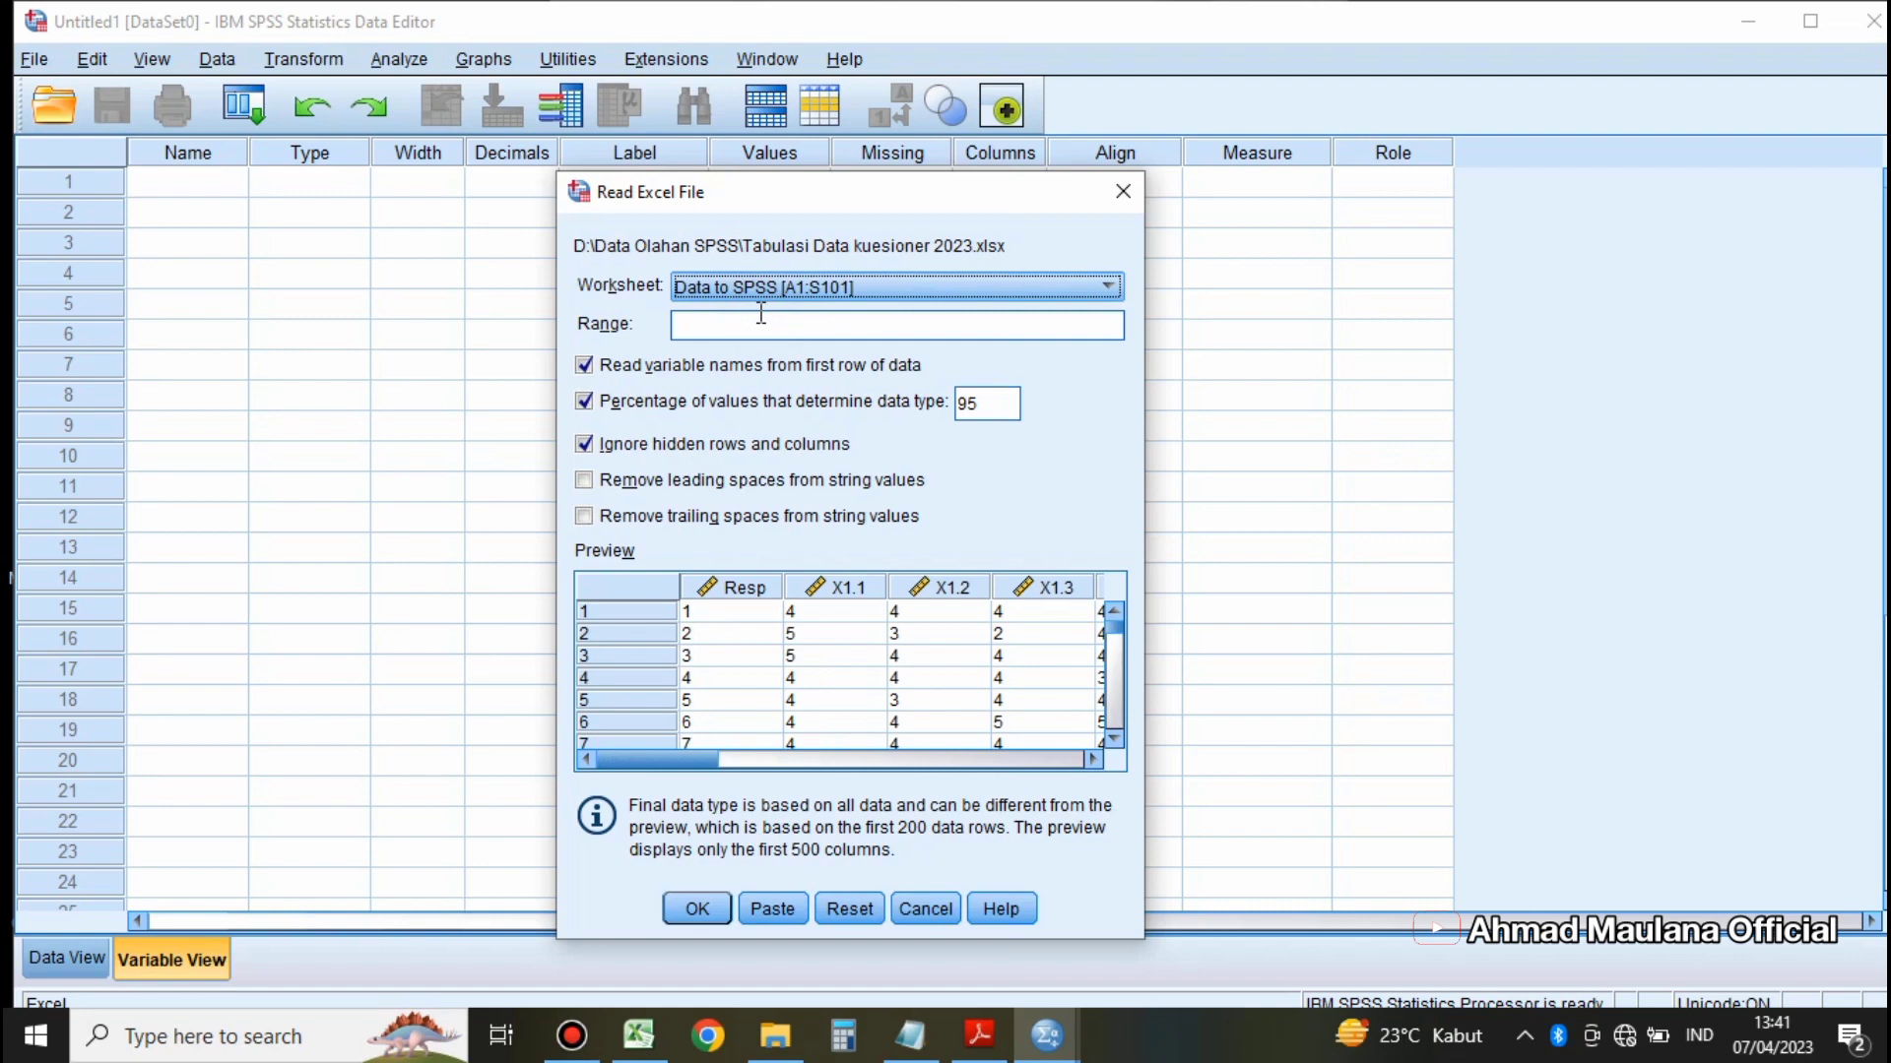
{"action": "left_click", "coordinate": [707, 913]}
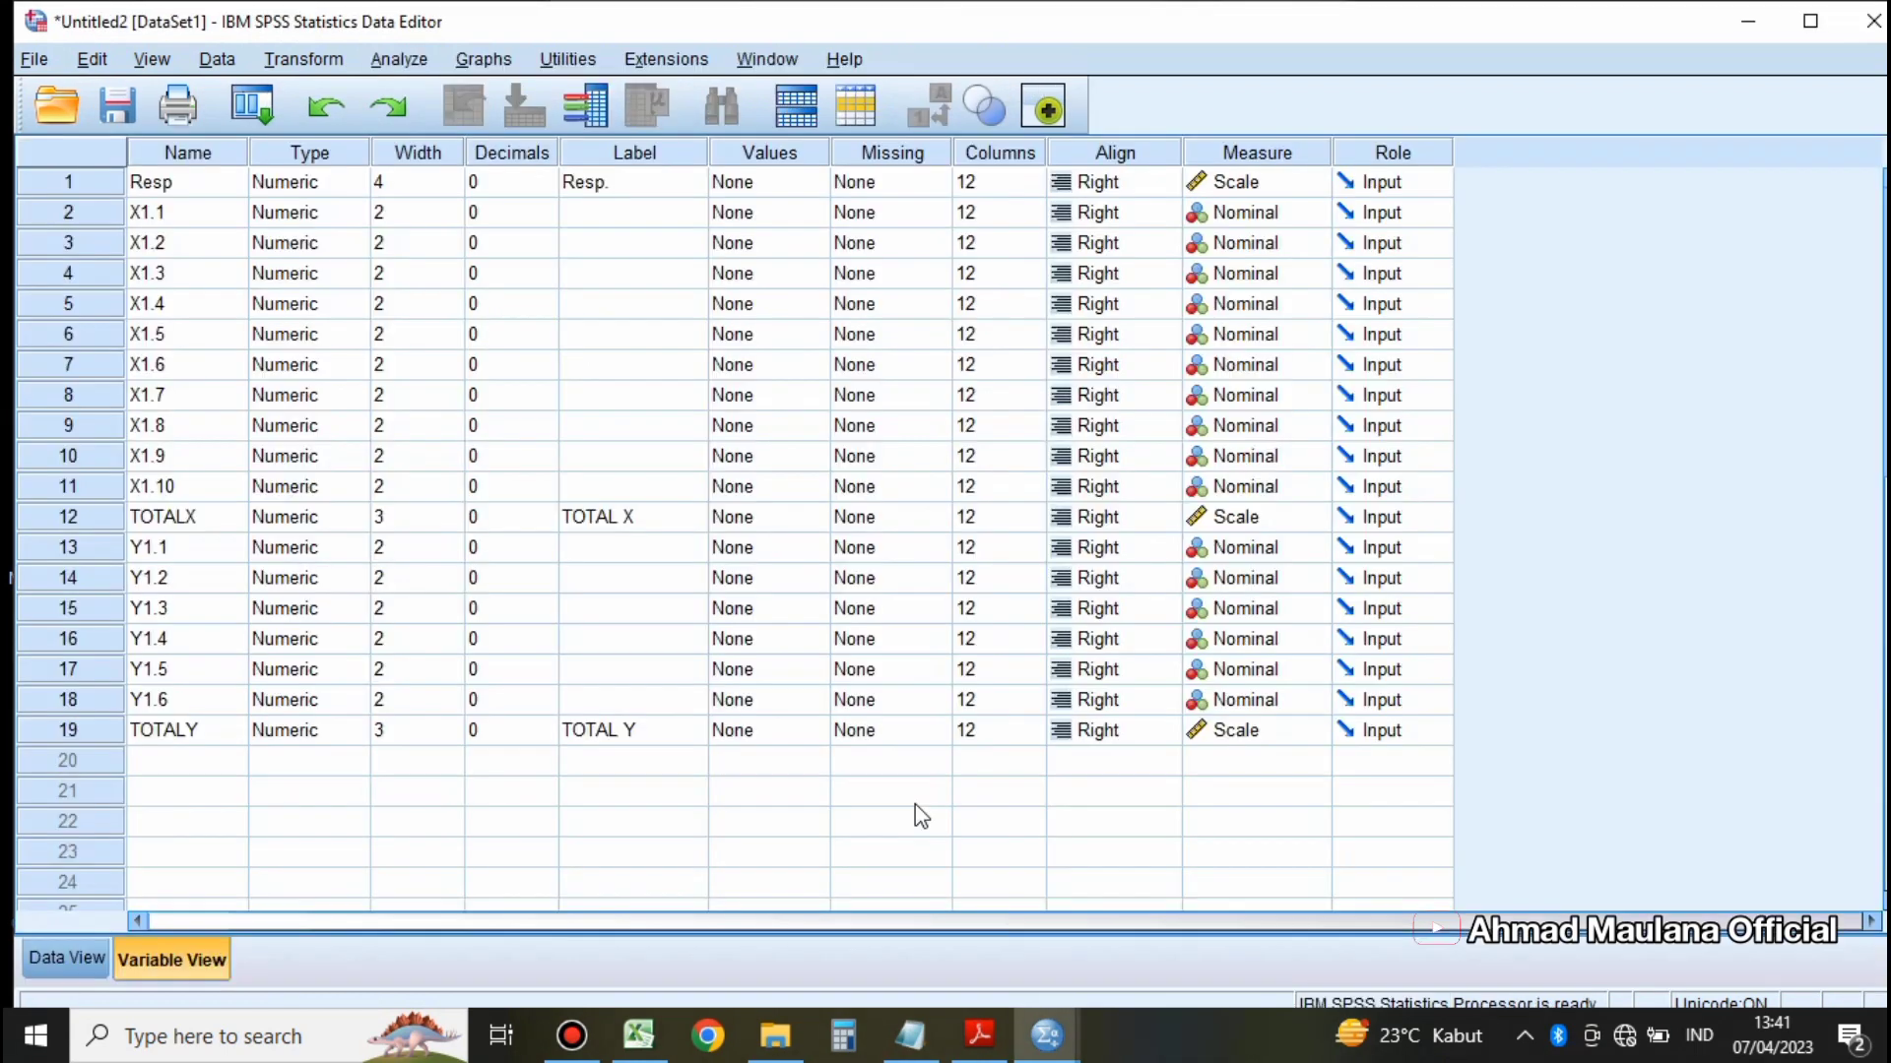
Step: Examine the imported response values in the data view, from X1.1 through TOTALX
{"action": "left_click", "coordinate": [64, 960]}
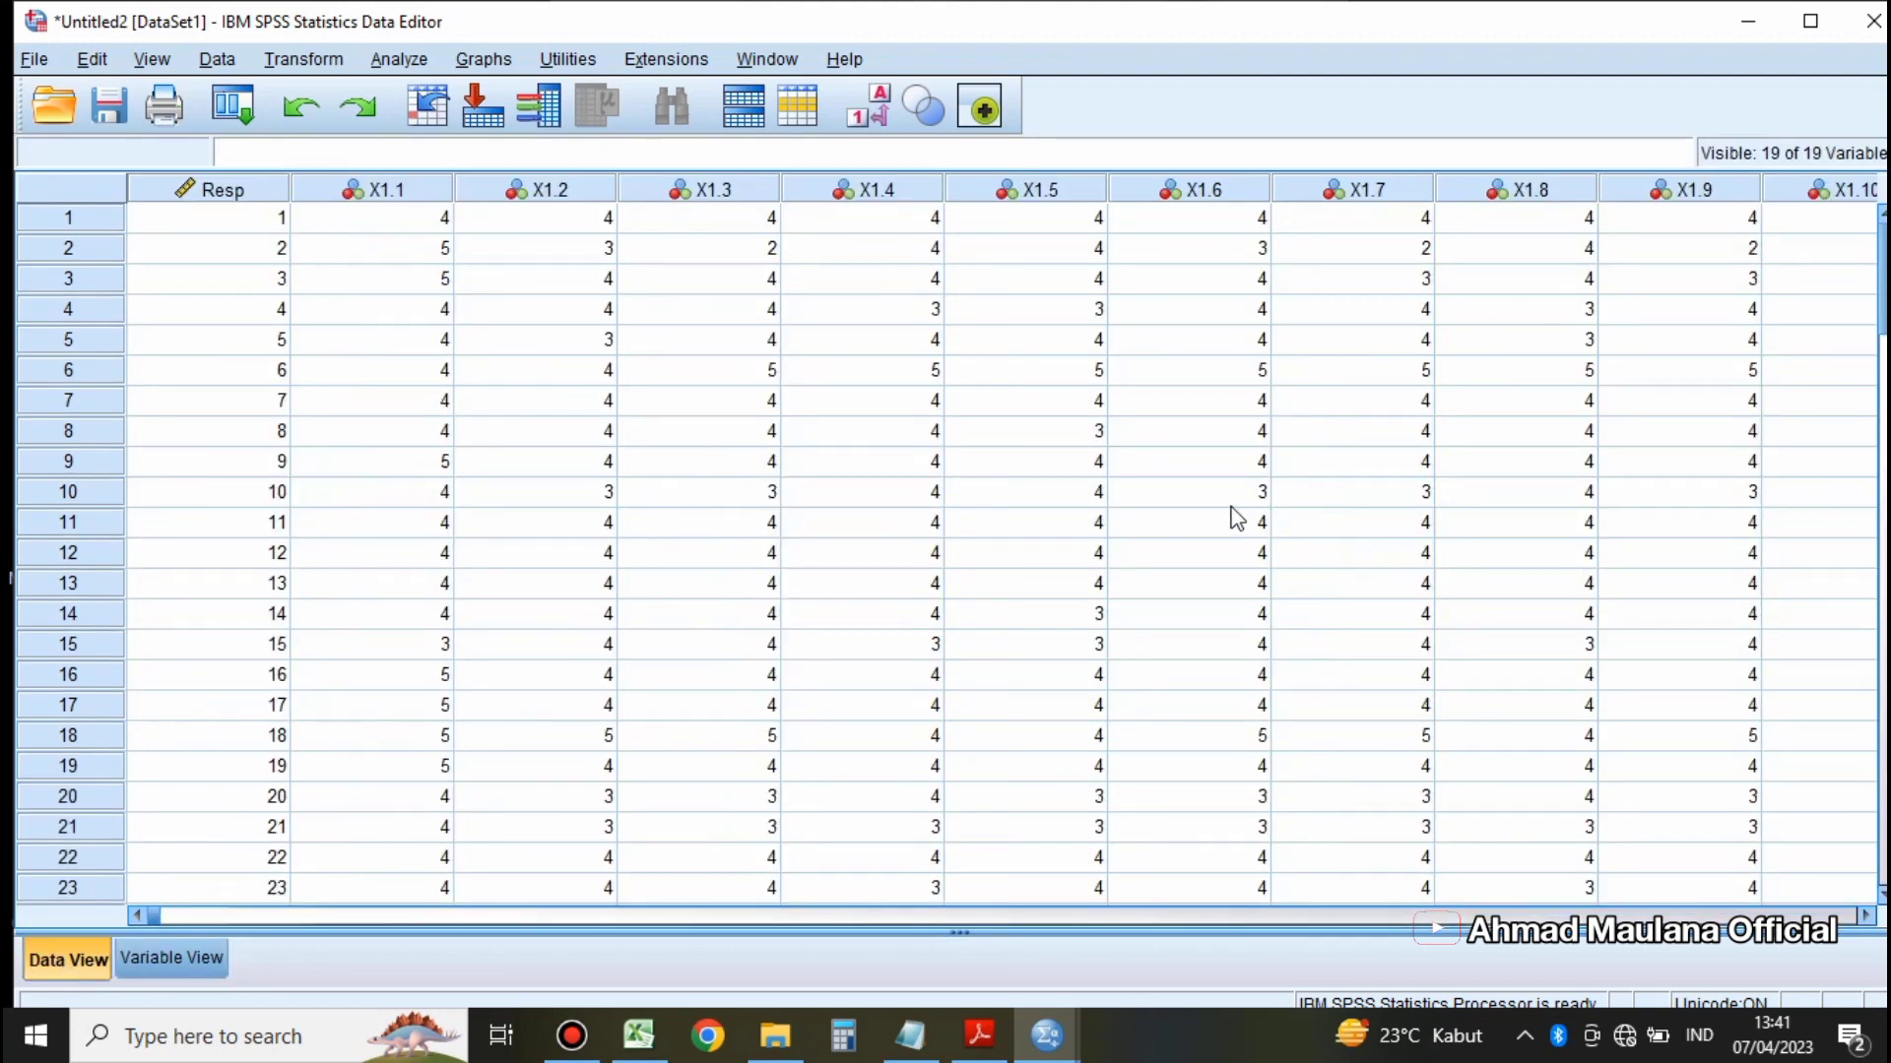
{"action": "left_click", "coordinate": [410, 187]}
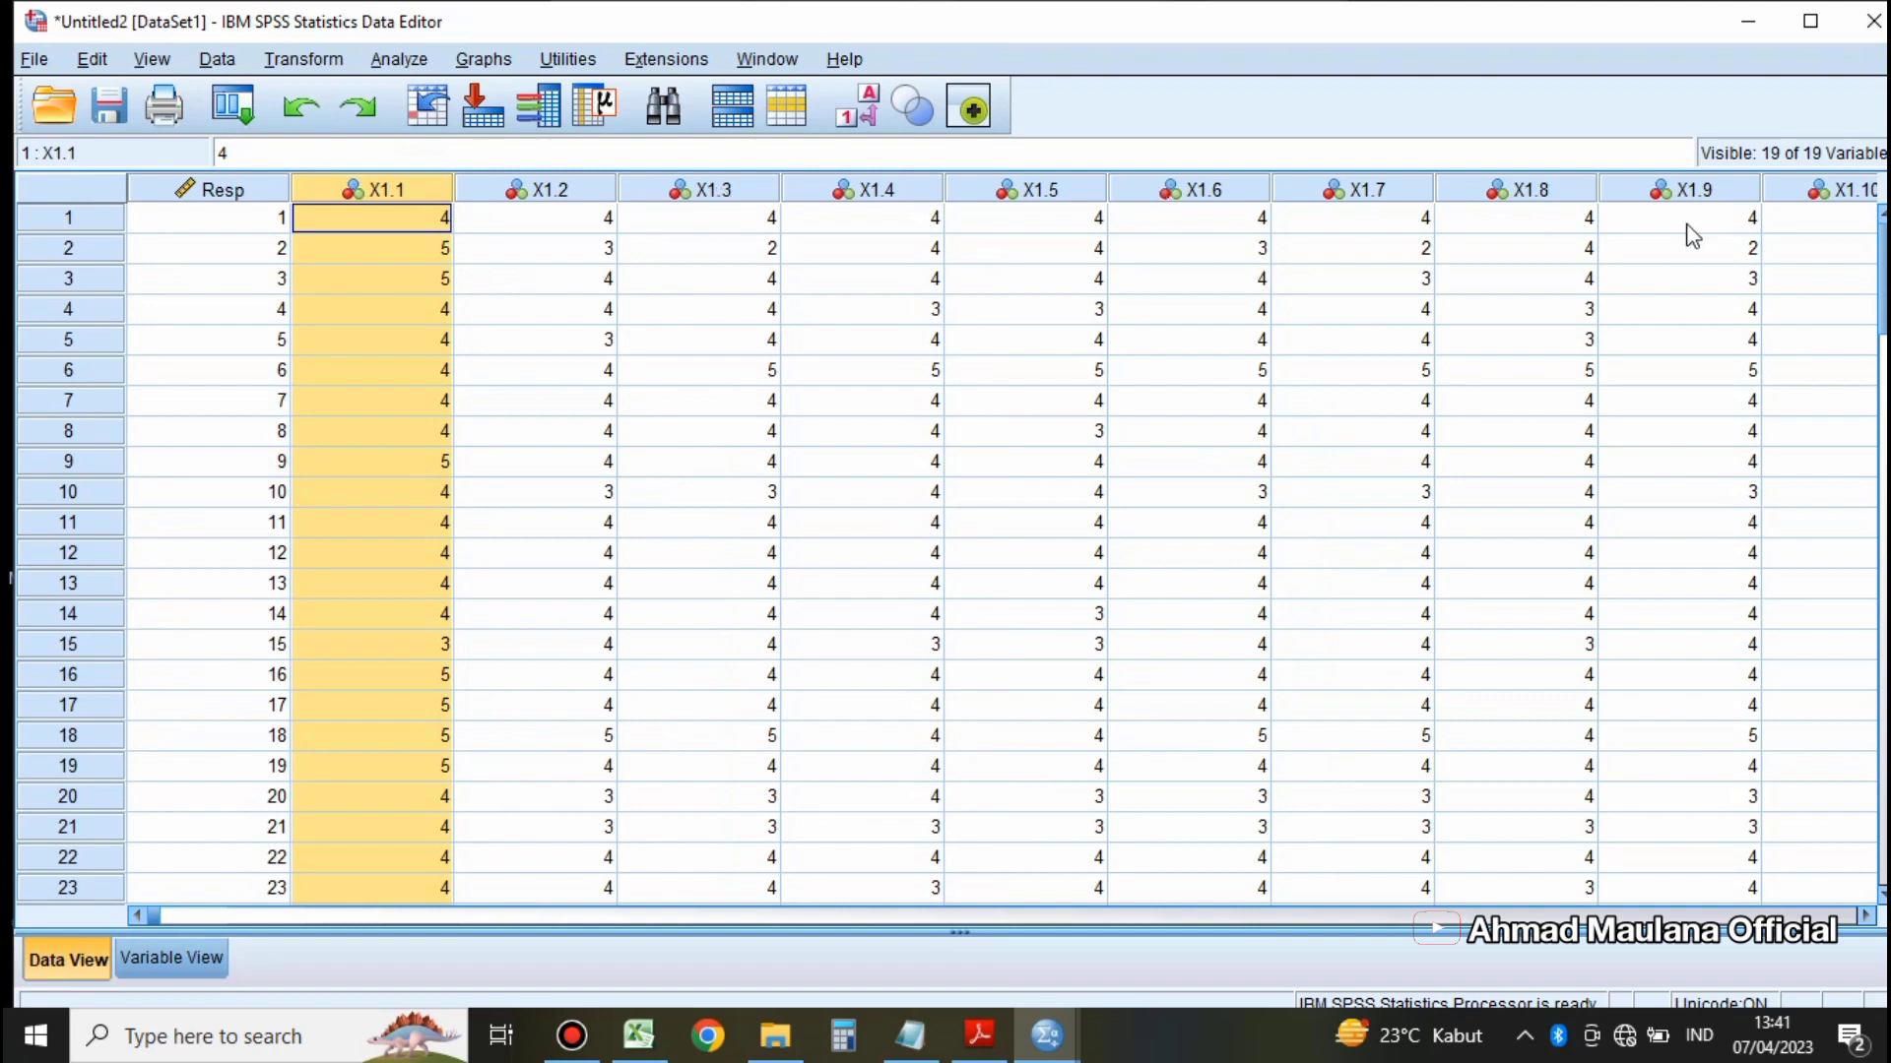
{"action": "left_click_drag", "start_coordinate": [1686, 225], "coordinate": [1735, 231]}
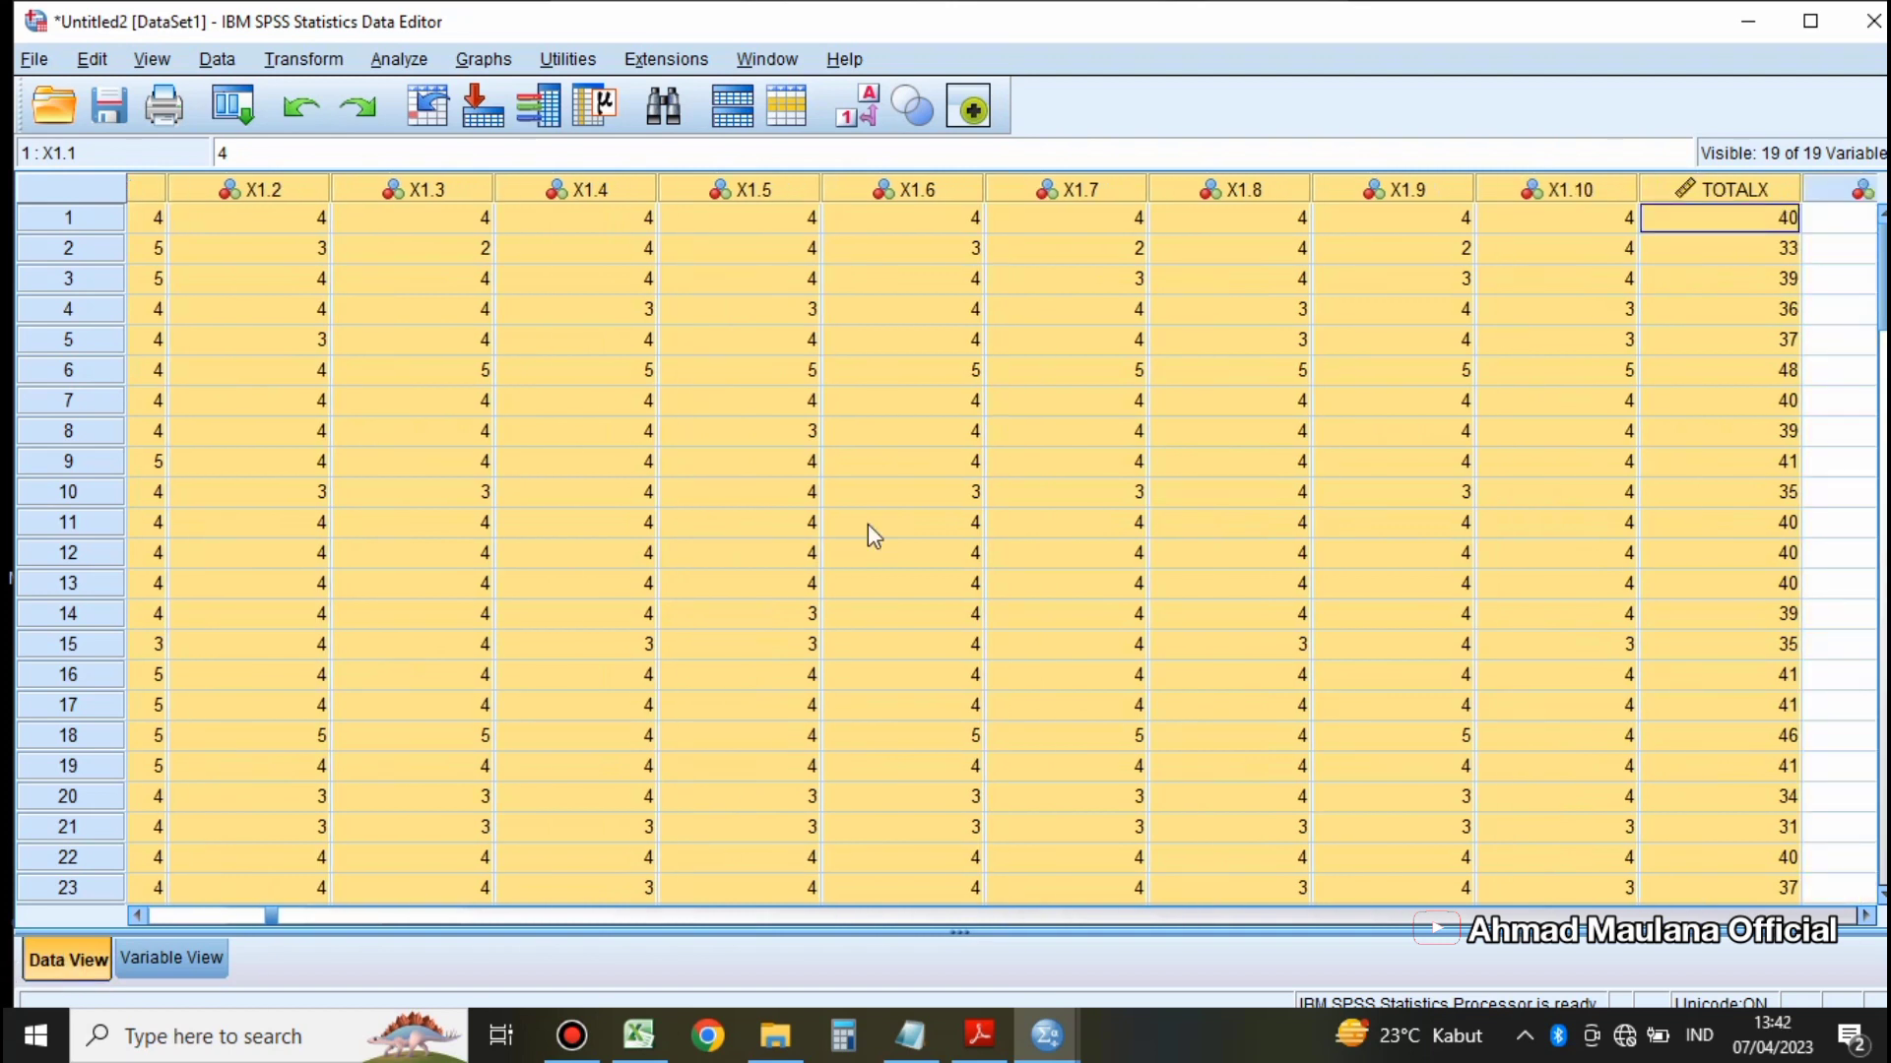
Step: Examine the imported variables' names, such as X1.1 and TOTALX, and their attributes from Type to Role in the variable view
{"action": "left_click", "coordinate": [180, 968]}
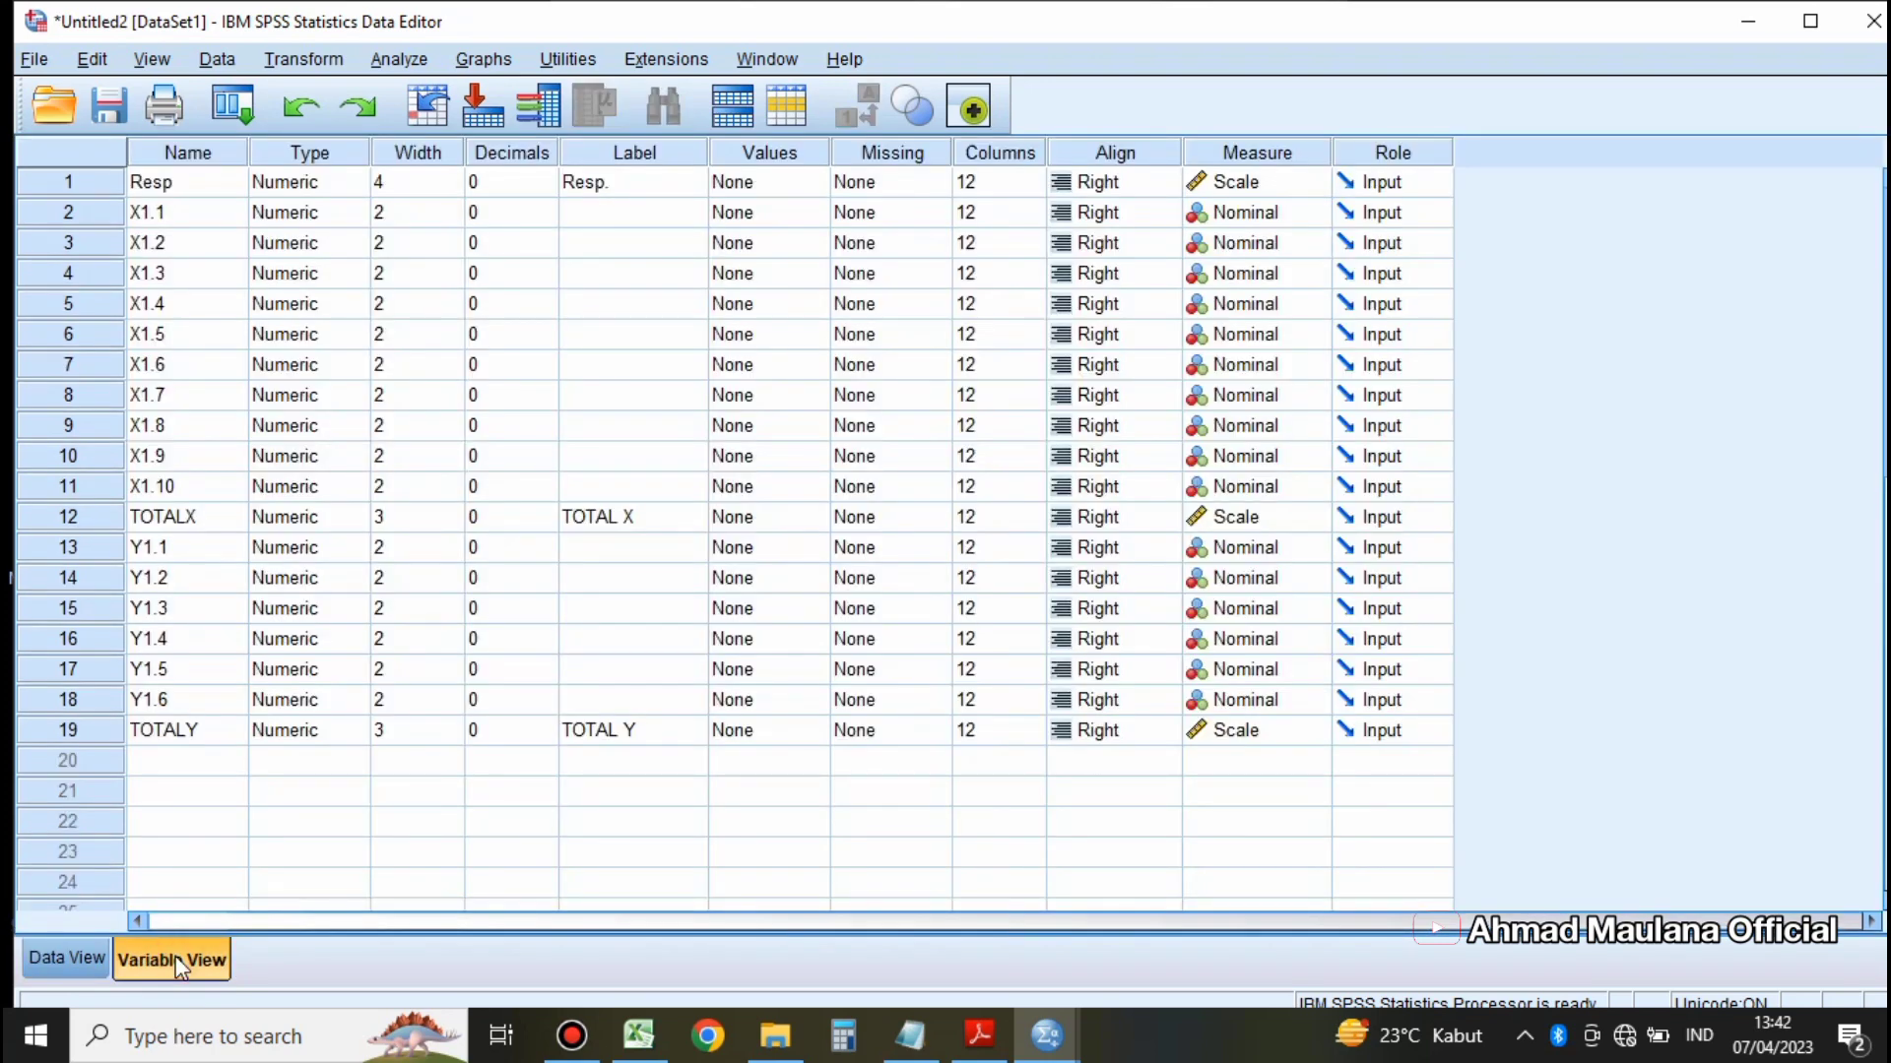
{"action": "left_click", "coordinate": [190, 155]}
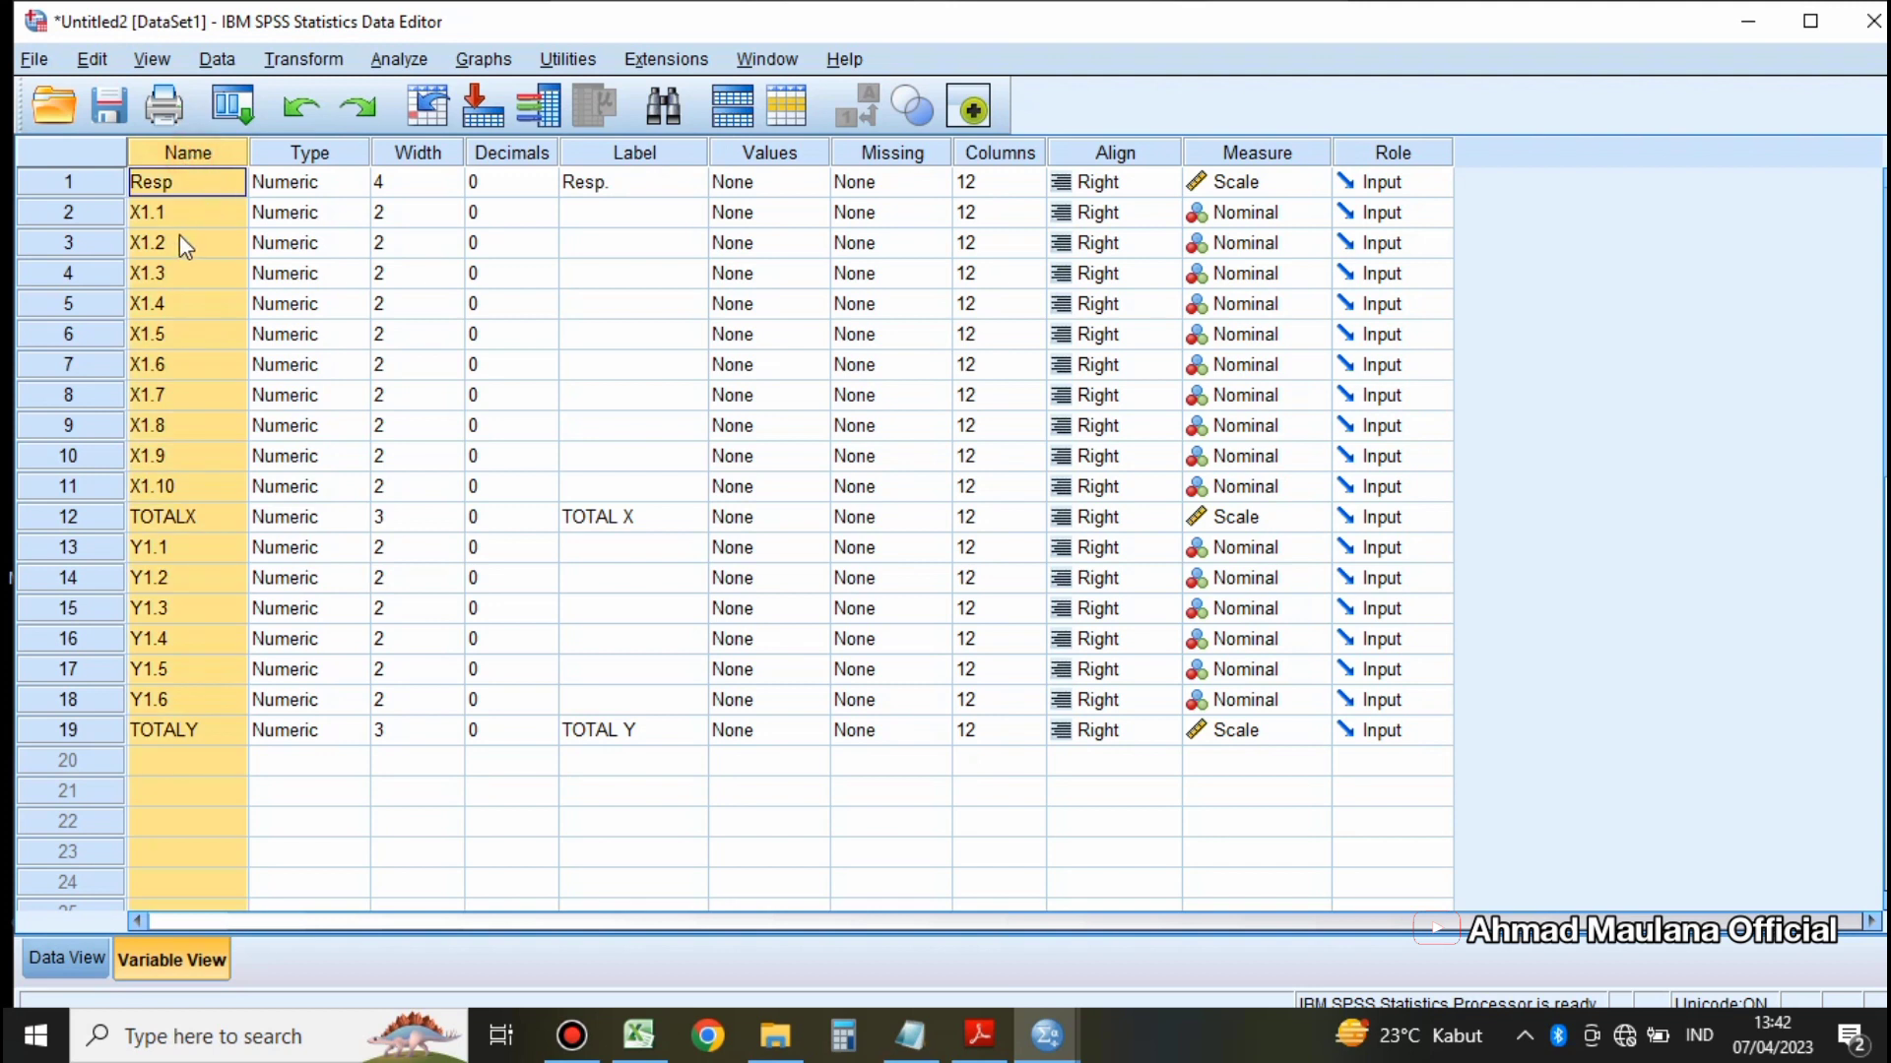
{"action": "left_click", "coordinate": [161, 213]}
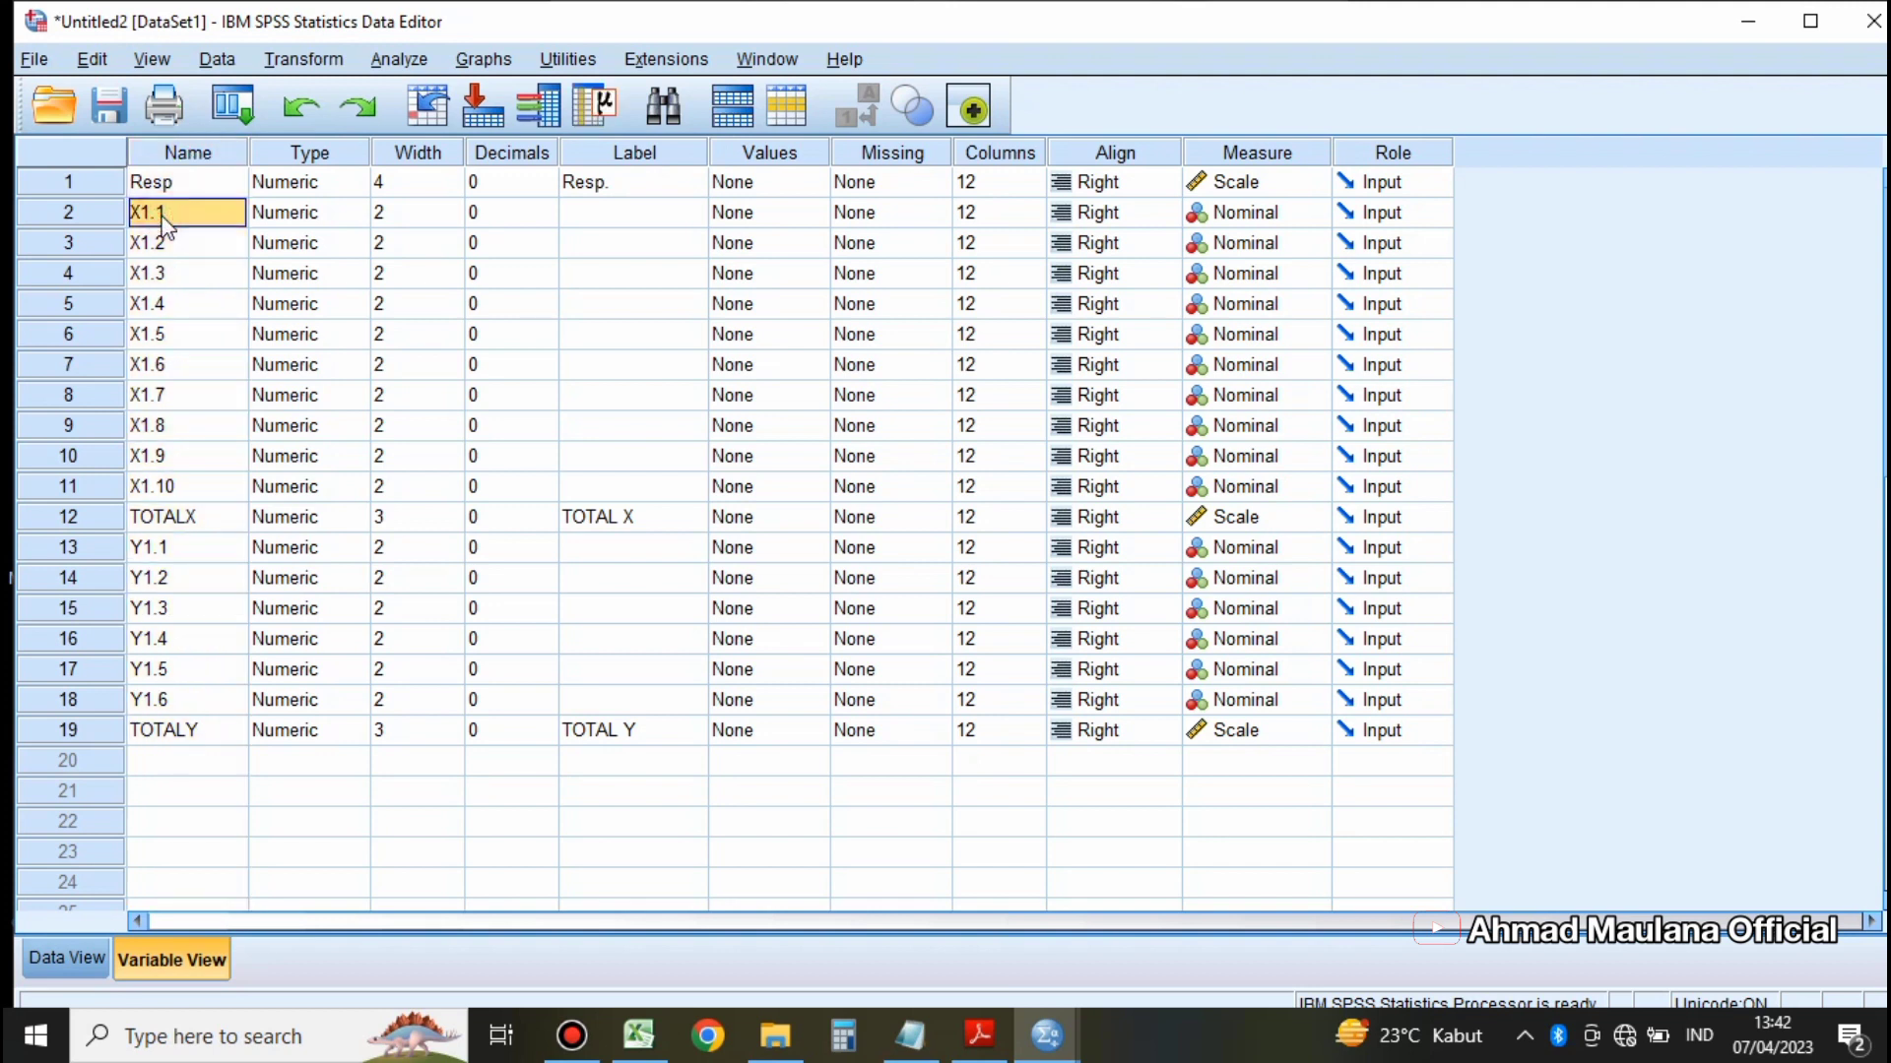
{"action": "left_click", "coordinate": [173, 519]}
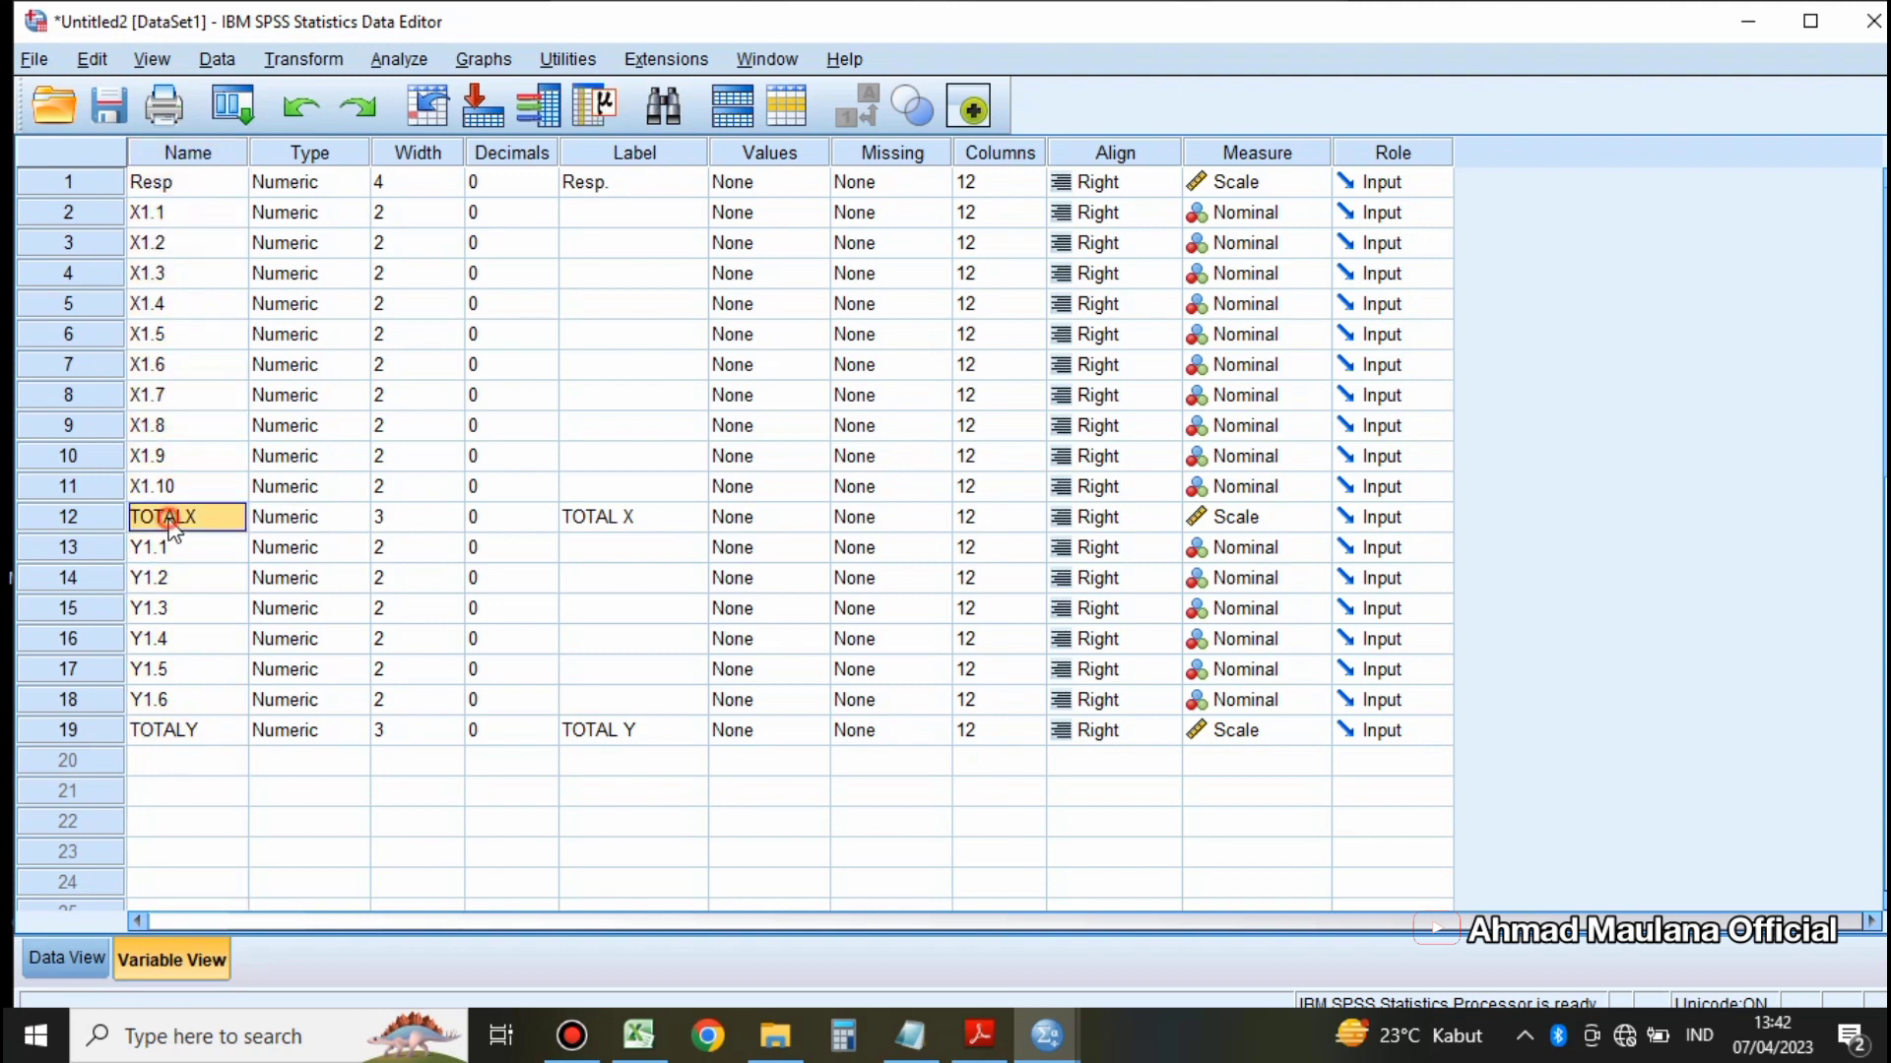
{"action": "left_click", "coordinate": [148, 219]}
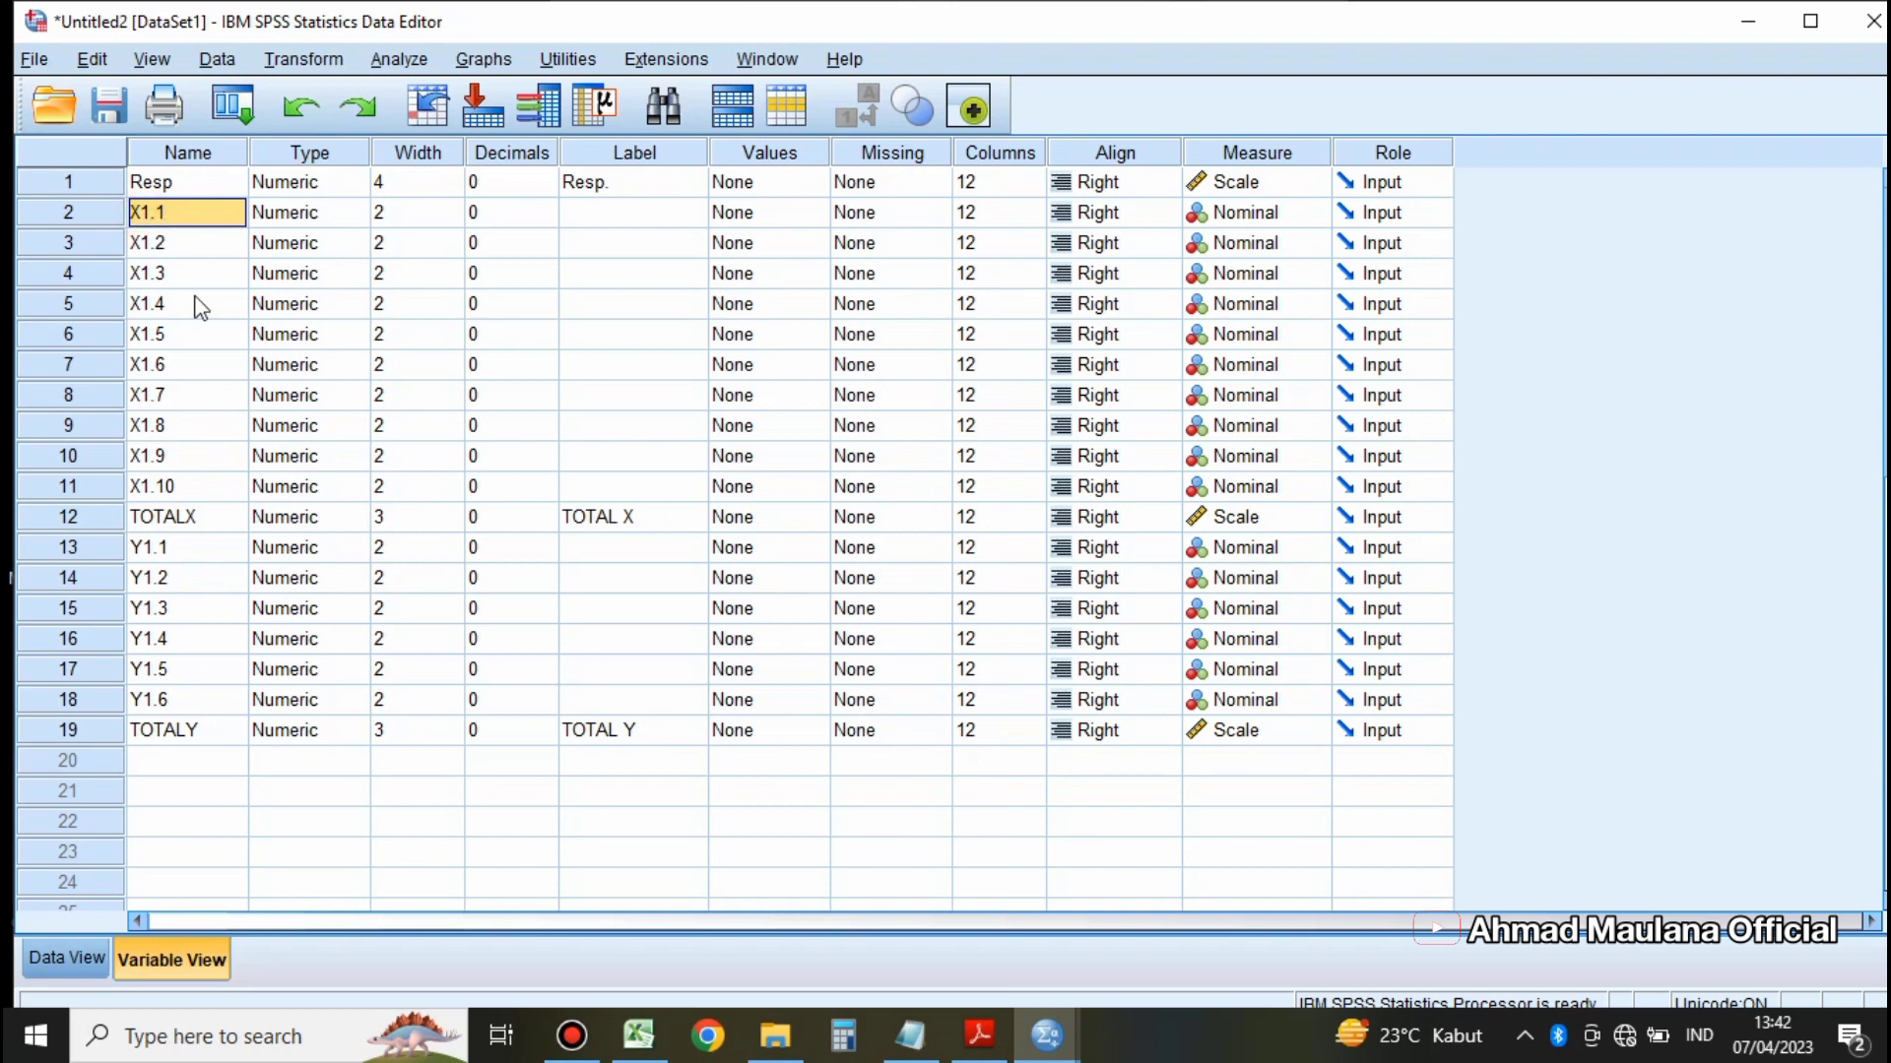
{"action": "left_click", "coordinate": [173, 518]}
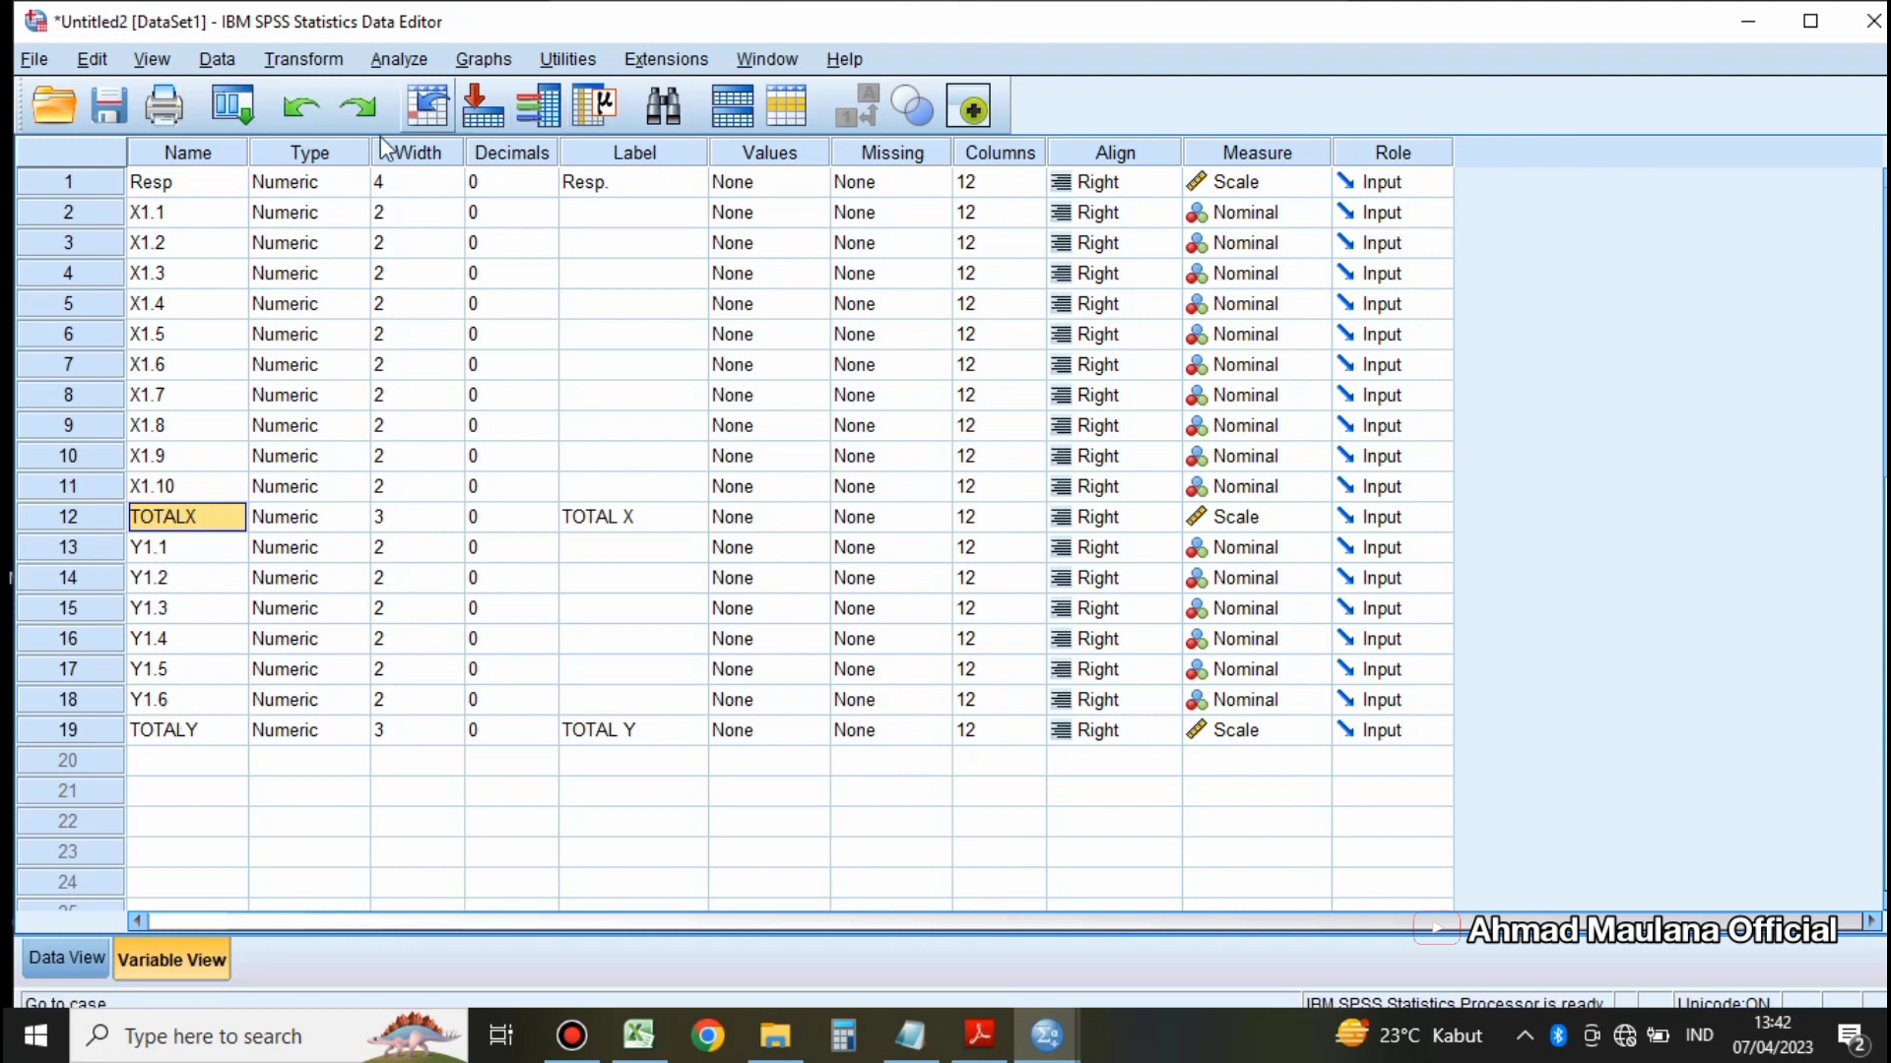
{"action": "left_click", "coordinate": [344, 159]}
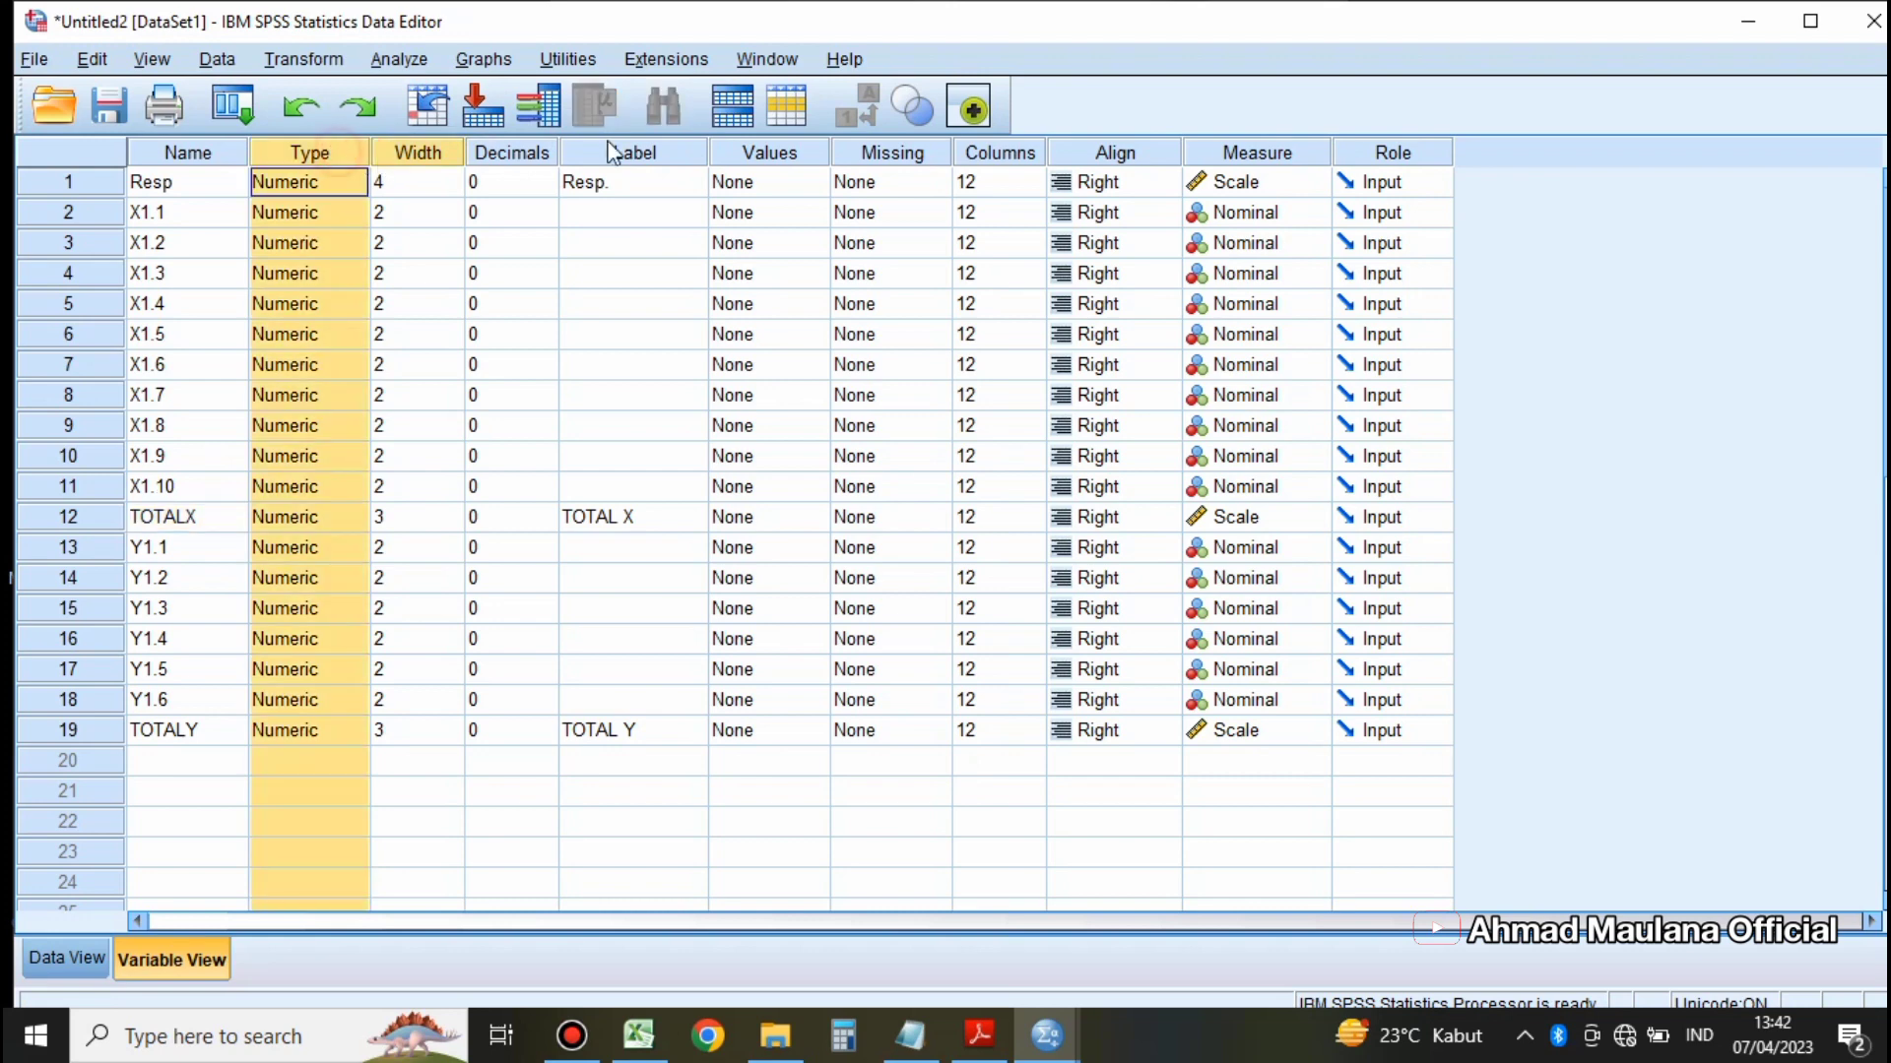
{"action": "left_click", "coordinate": [1226, 153], "text": "shift"}
{"action": "left_click", "coordinate": [1345, 154], "text": "shift"}
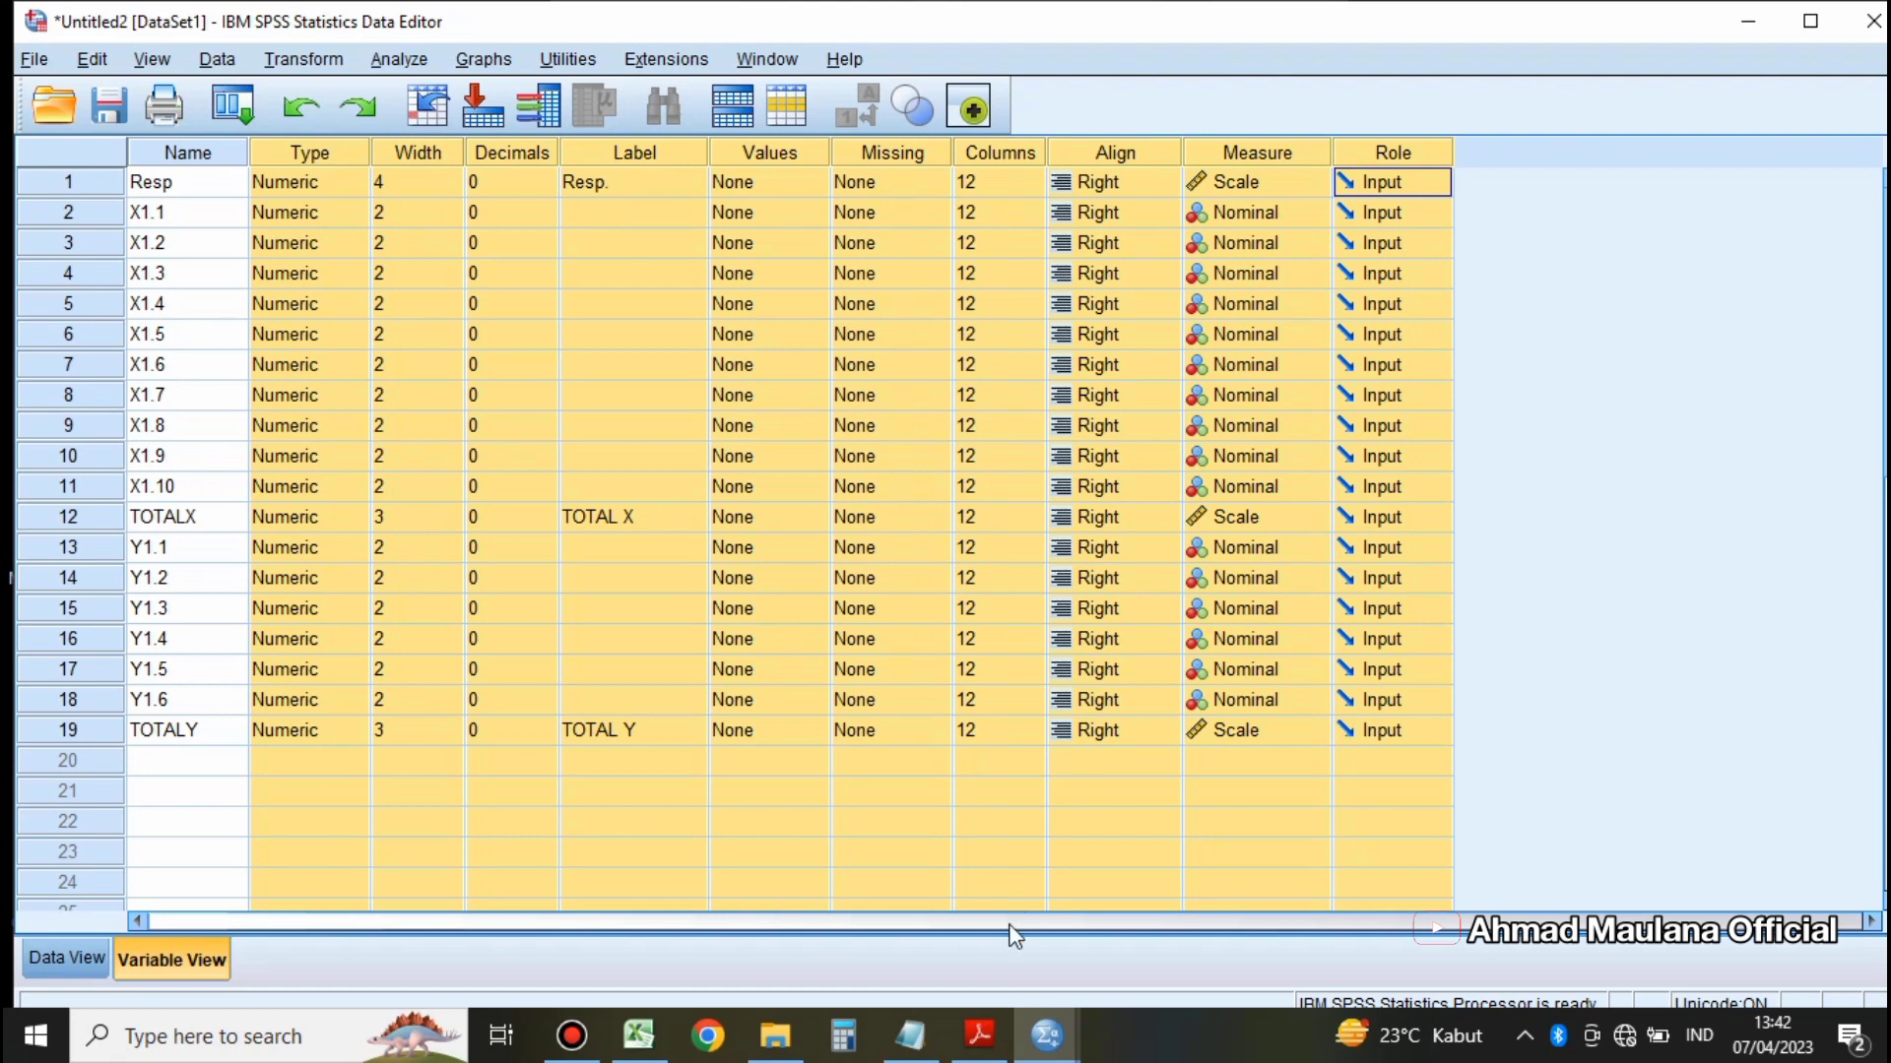
Step: Switch to the Notepad notes on UJI VALIDITAS and read the validity criteria based on r-hitung versus r-tabel and the 0,05 significance level
{"action": "mouse_move", "coordinate": [916, 1044]}
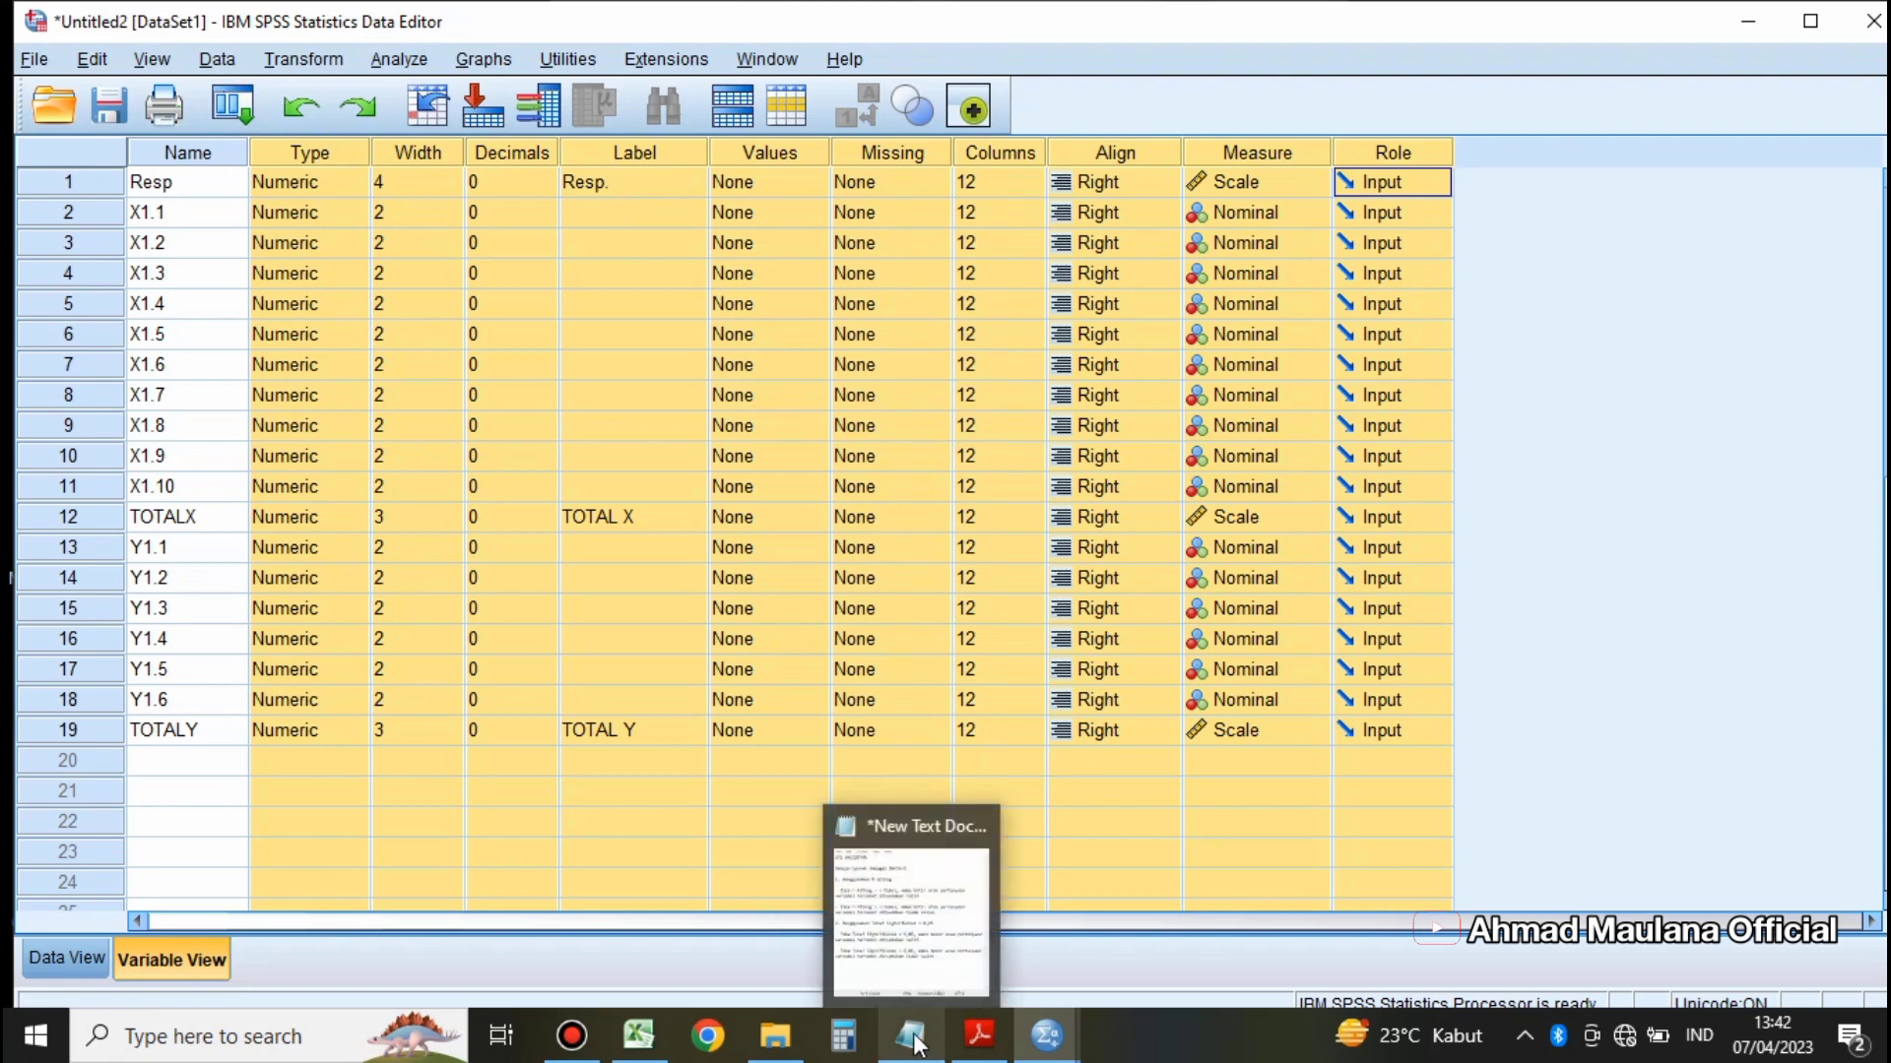
{"action": "left_click", "coordinate": [914, 970]}
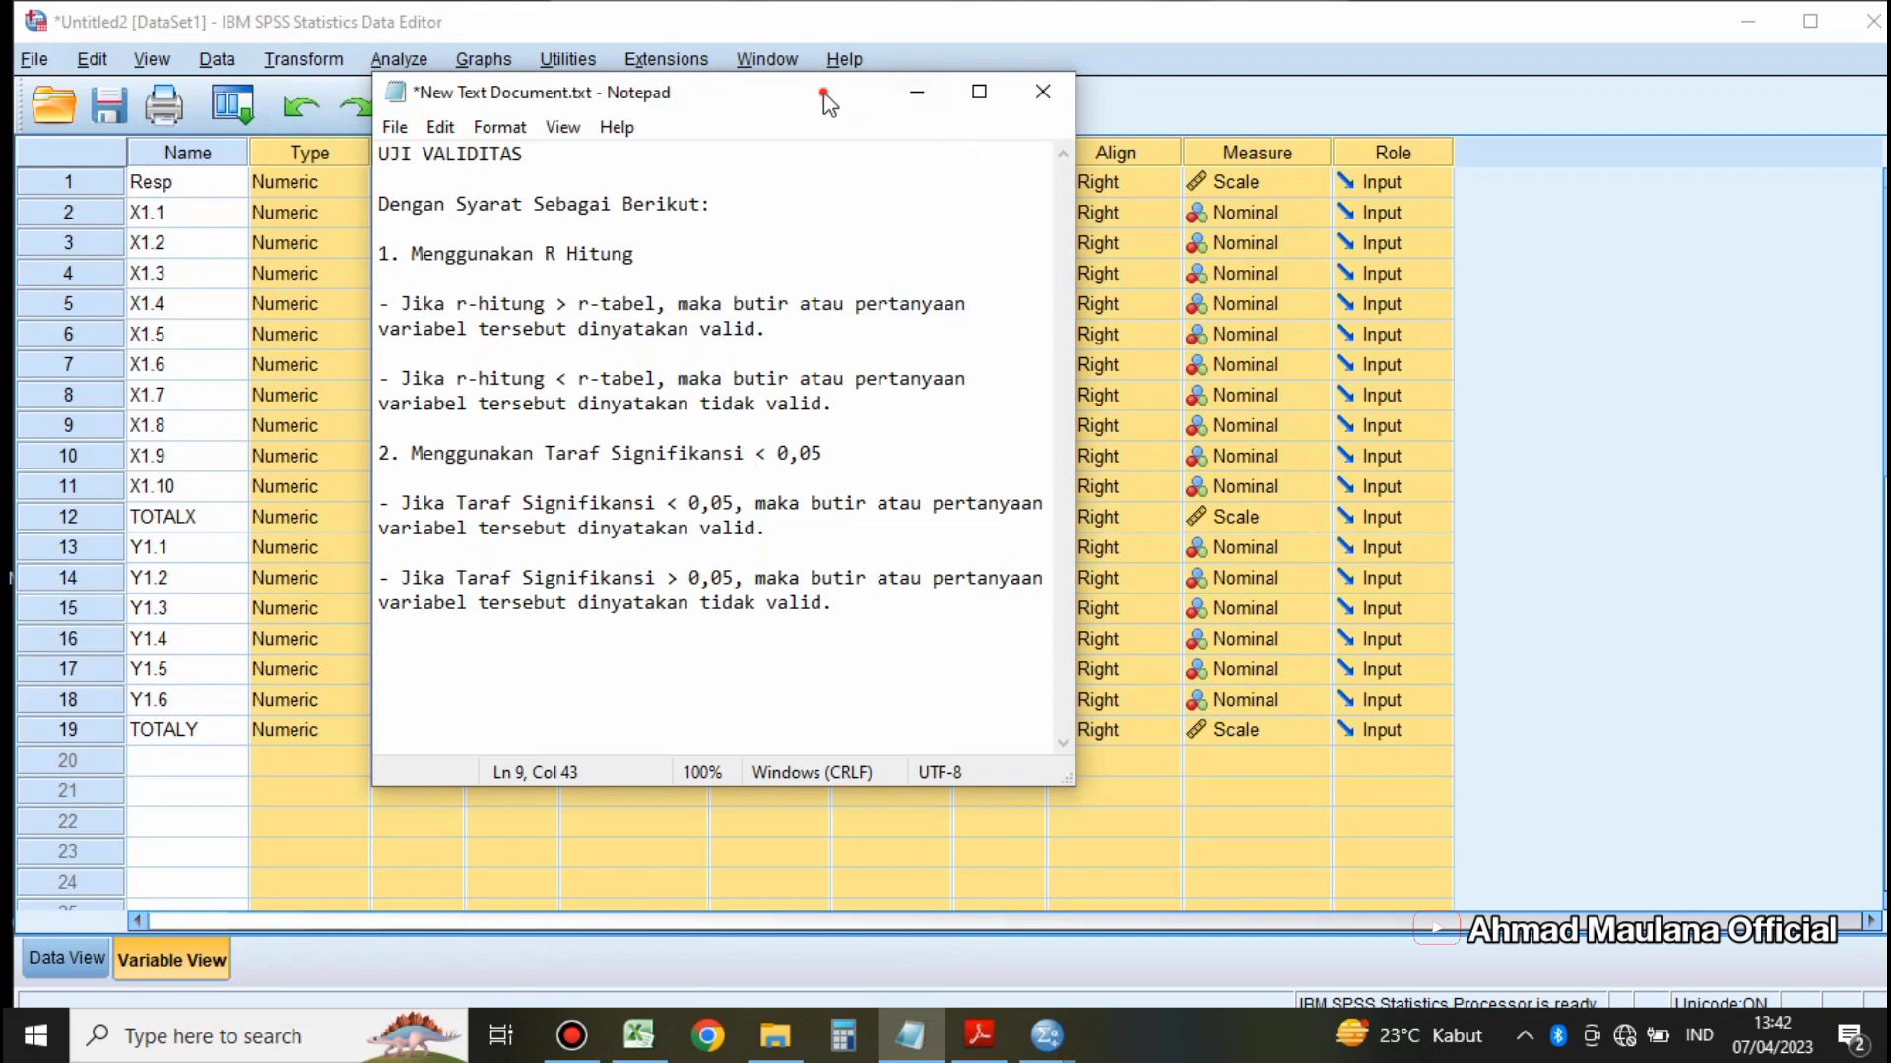
{"action": "left_click_drag", "start_coordinate": [827, 103], "coordinate": [1002, 128]}
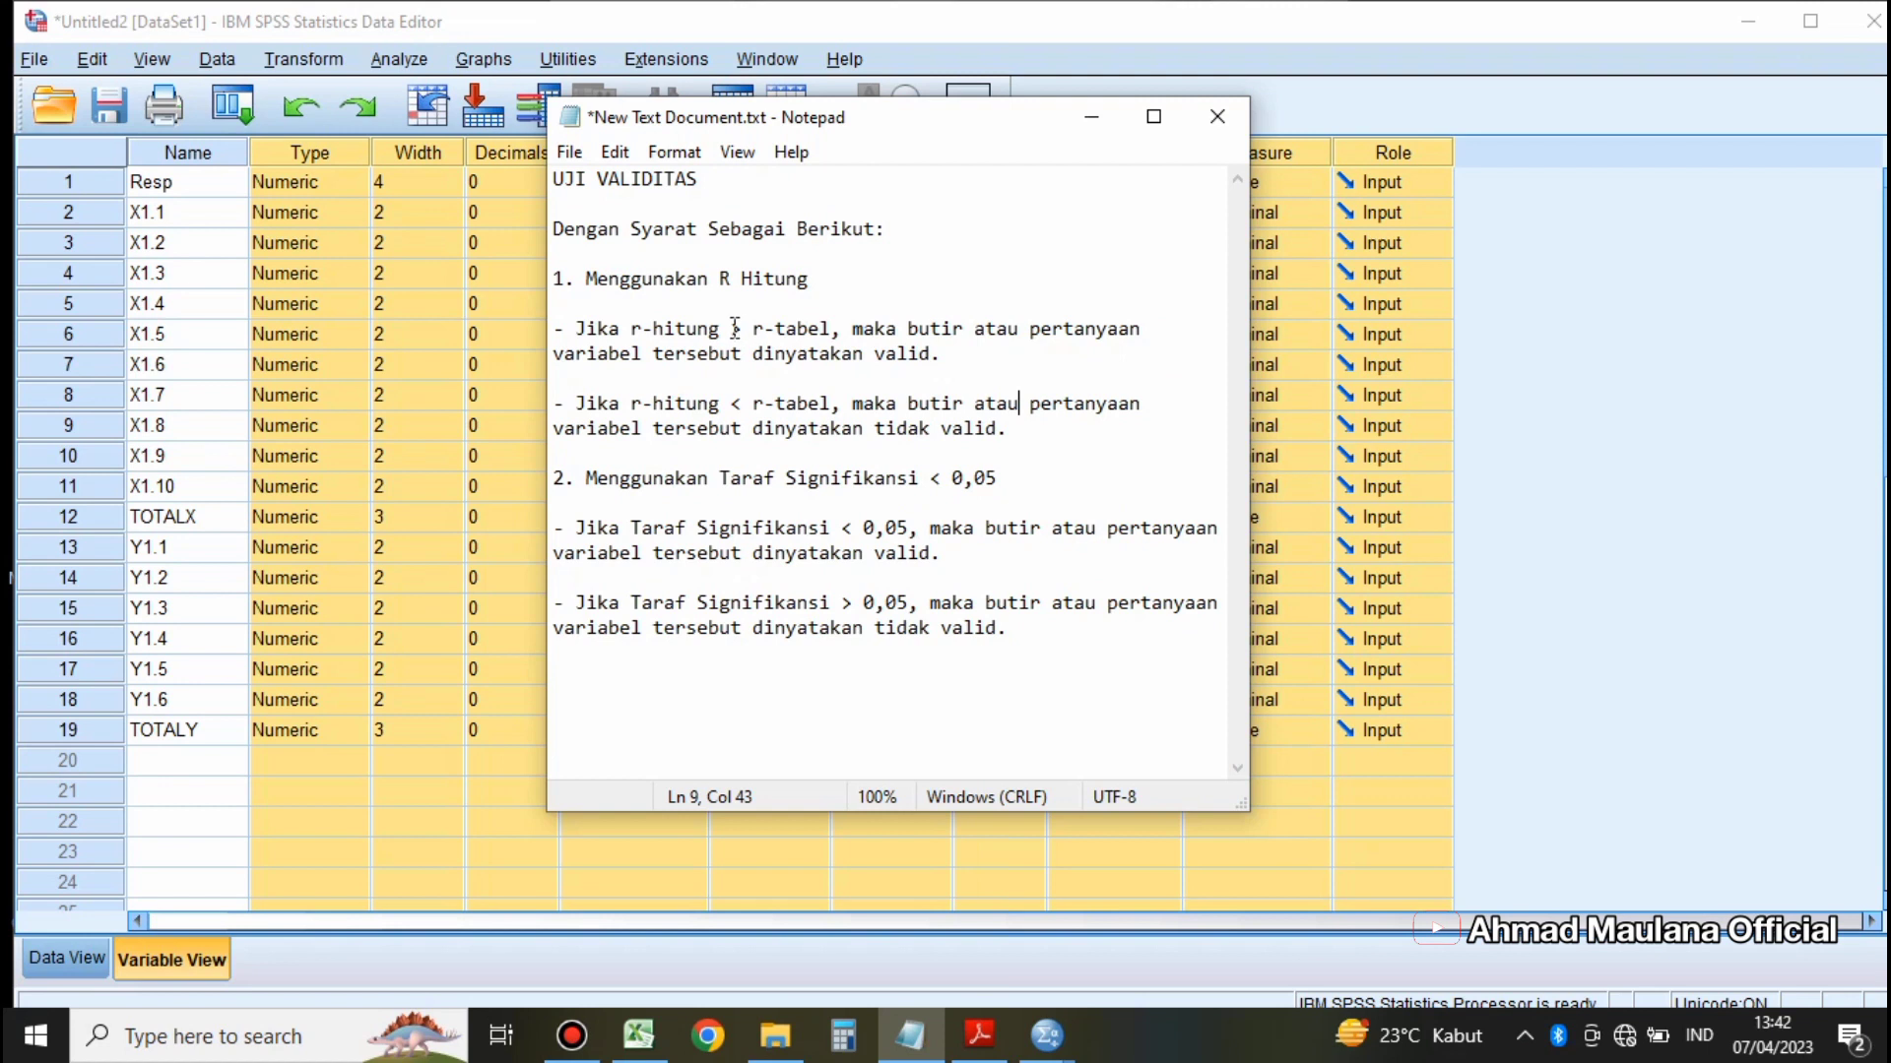
{"action": "left_click_drag", "start_coordinate": [811, 278], "coordinate": [585, 278]}
{"action": "double_click", "coordinate": [576, 325]}
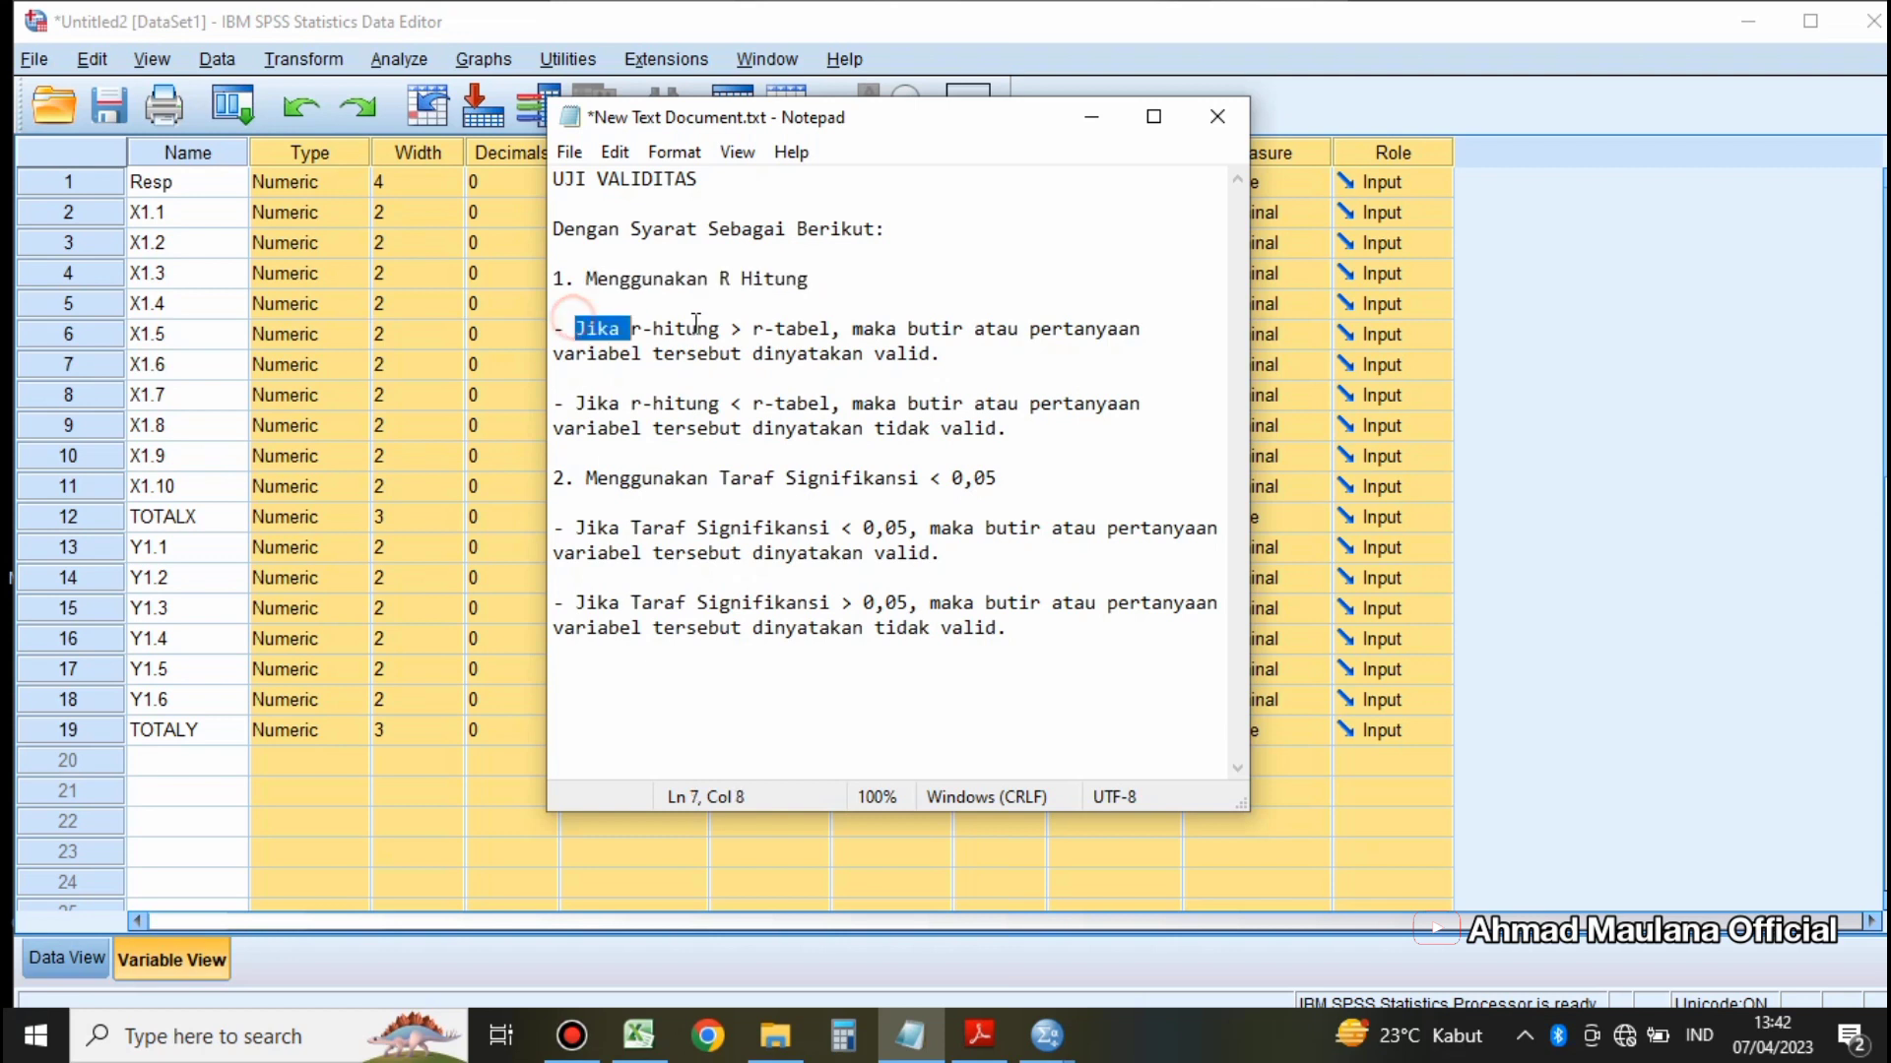
{"action": "left_click_drag", "start_coordinate": [695, 323], "coordinate": [973, 352]}
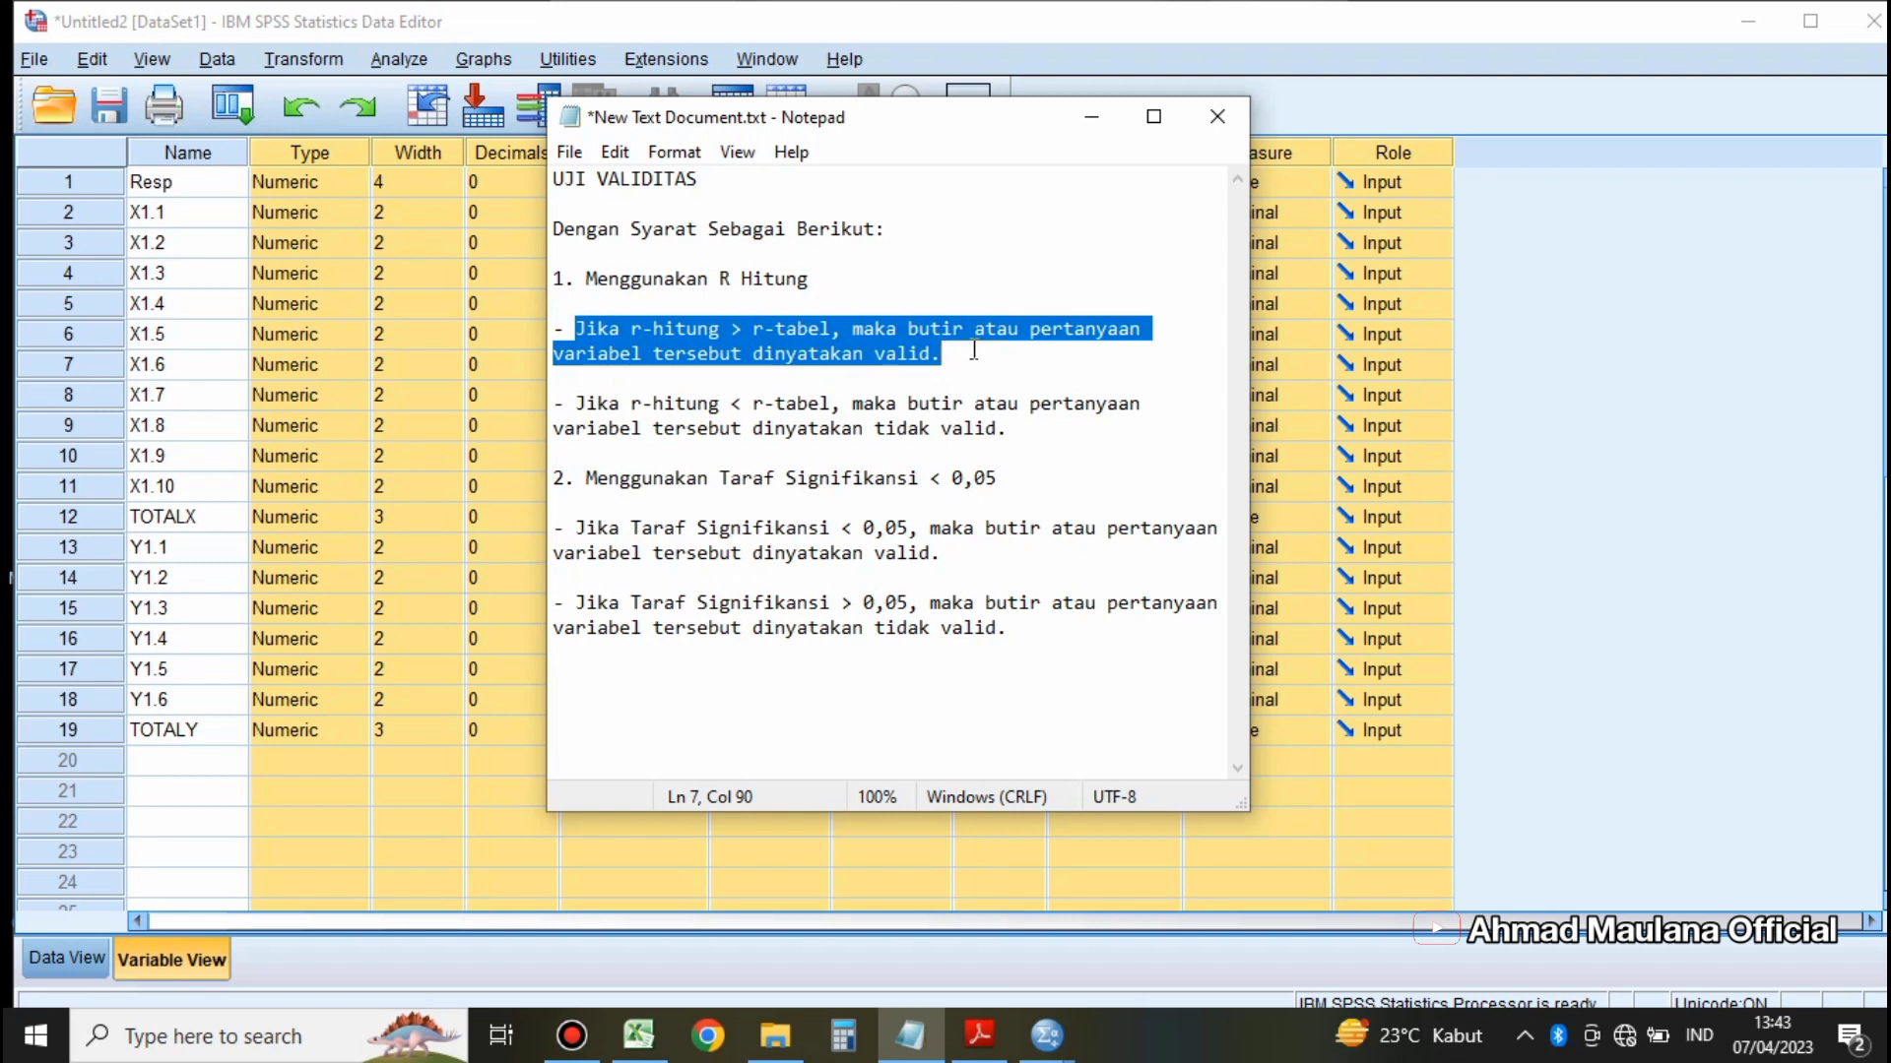
{"action": "left_click_drag", "start_coordinate": [575, 403], "coordinate": [1010, 433]}
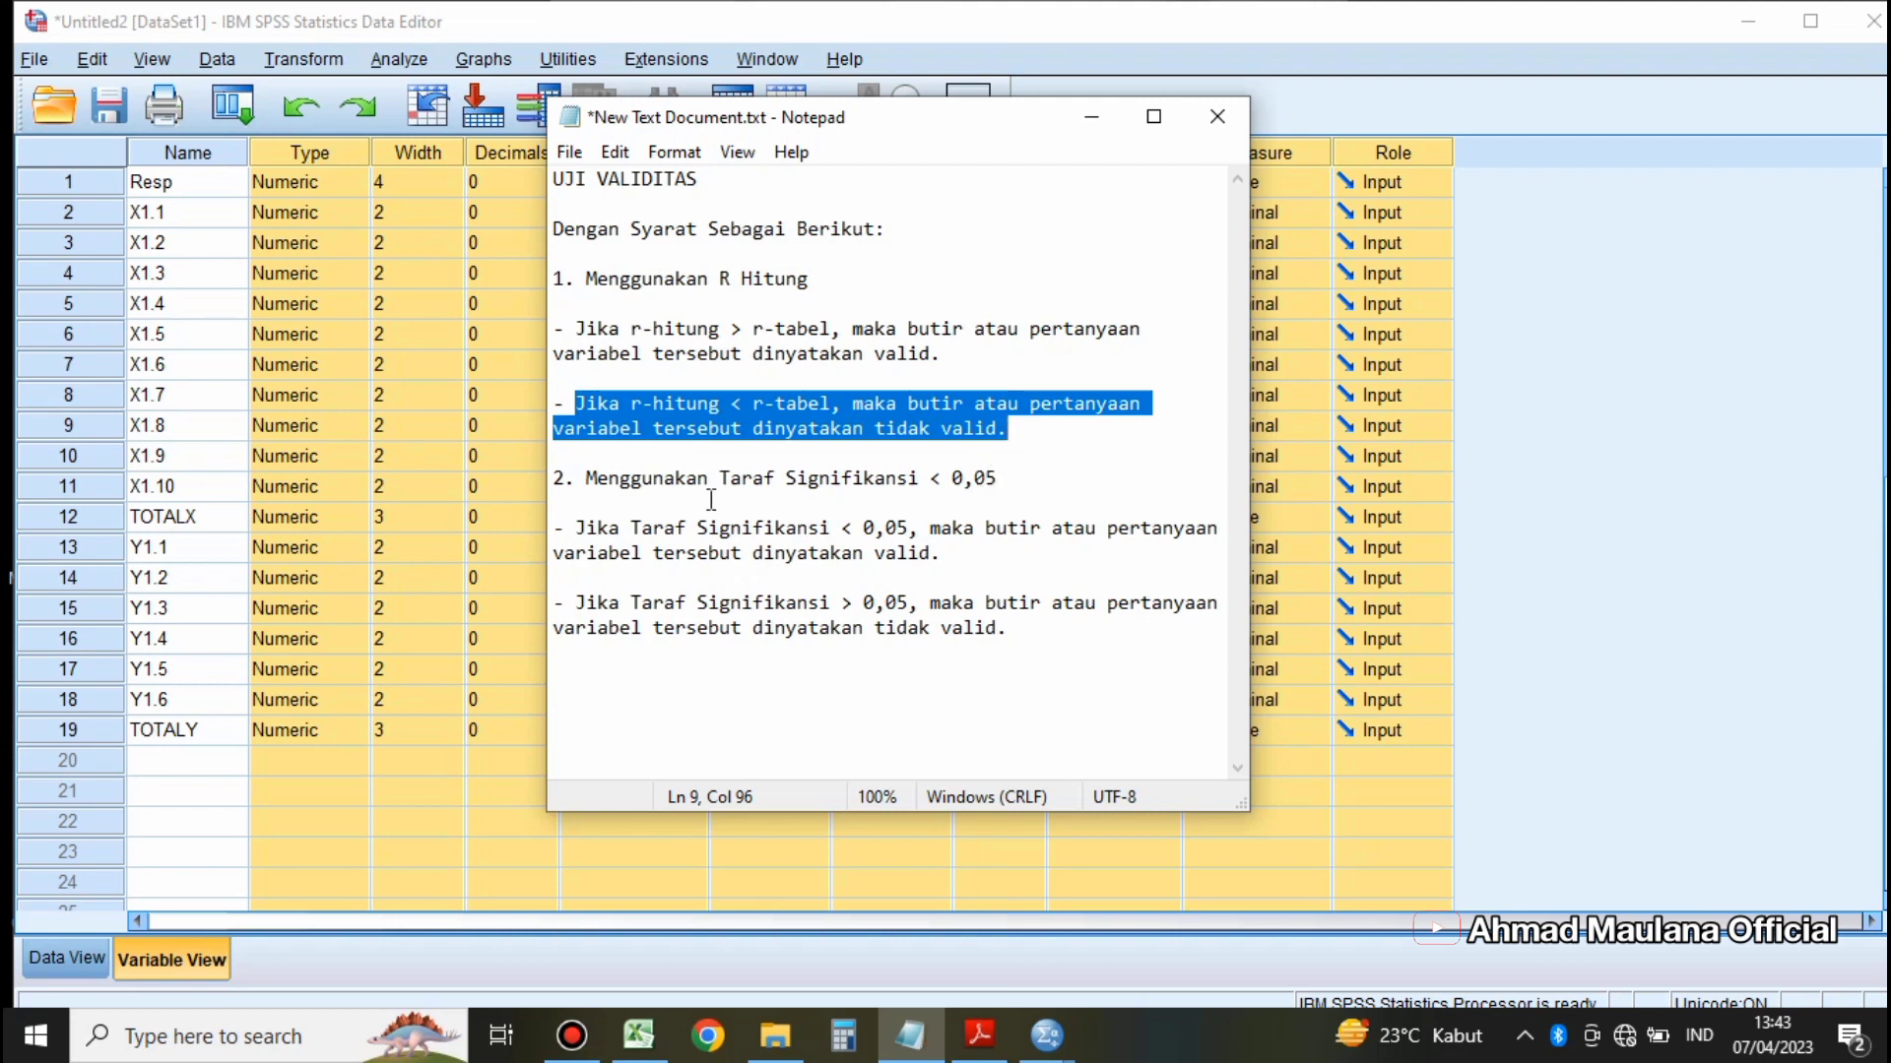
{"action": "left_click_drag", "start_coordinate": [588, 479], "coordinate": [991, 490]}
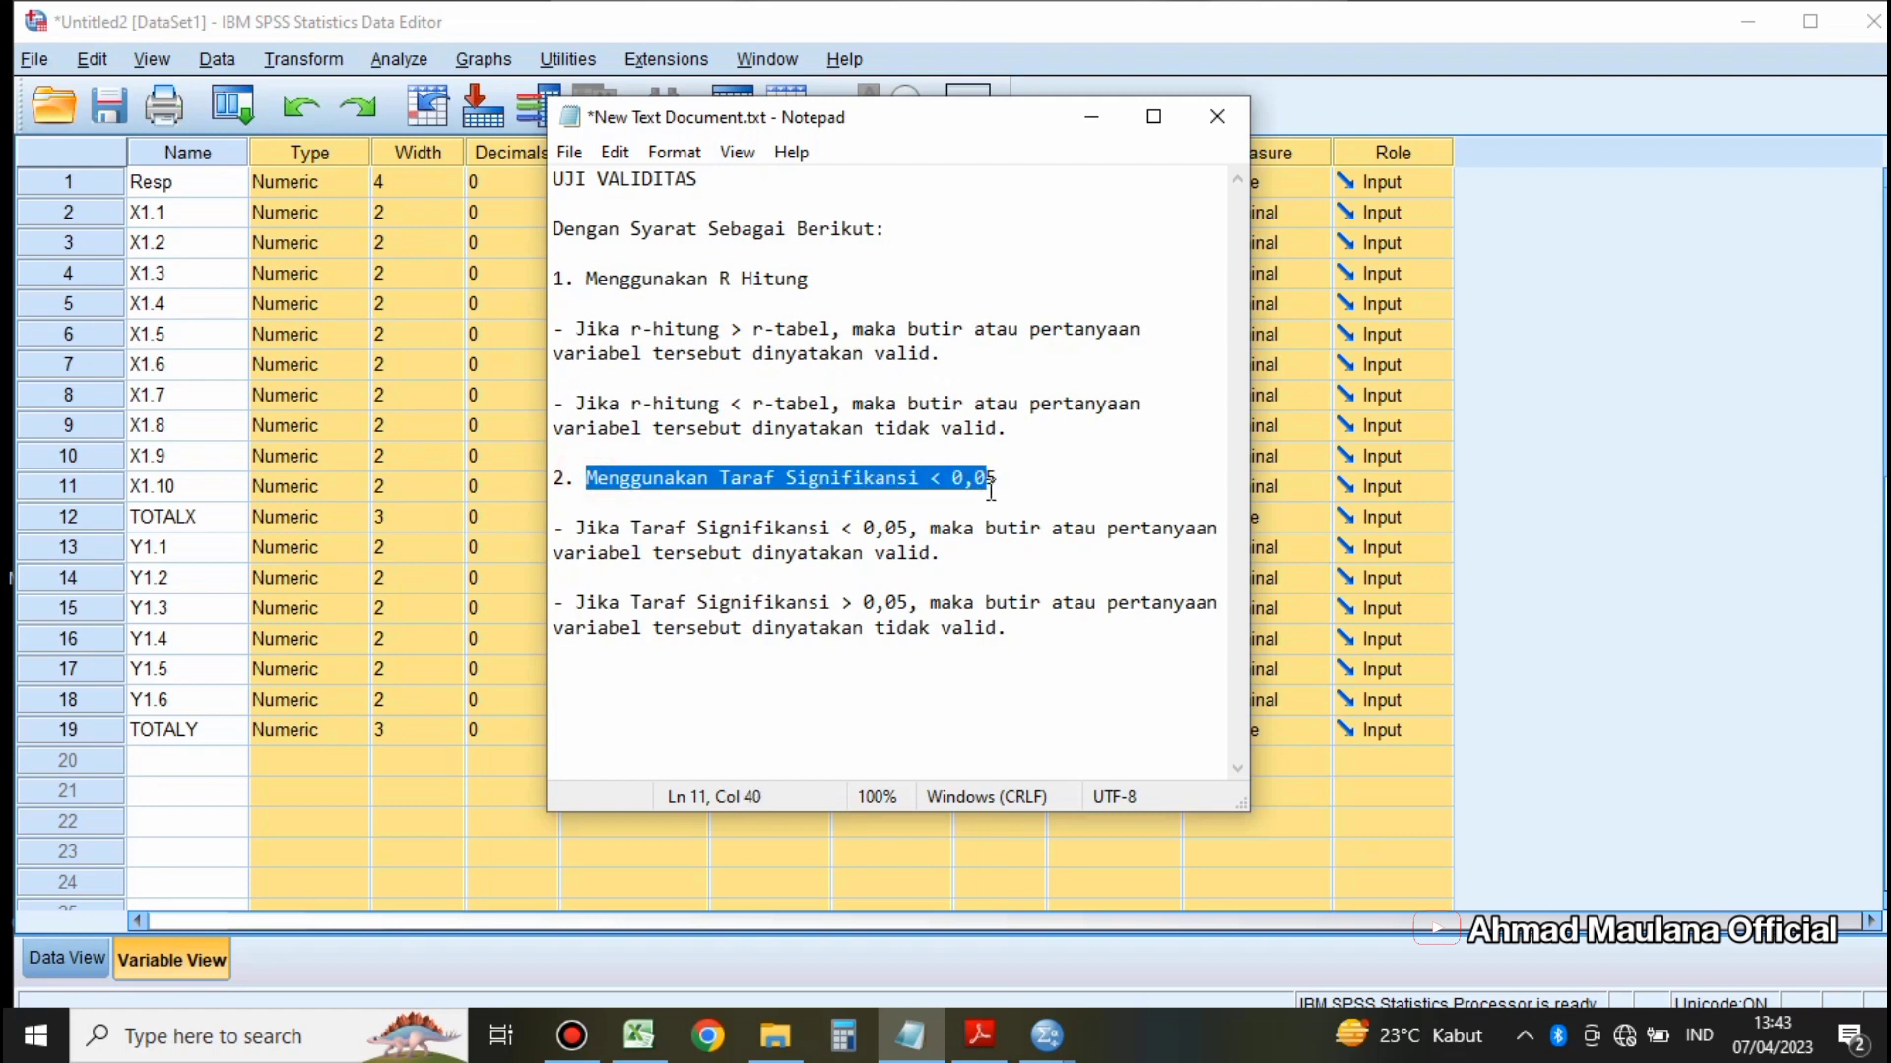
{"action": "left_click", "coordinate": [1040, 480]}
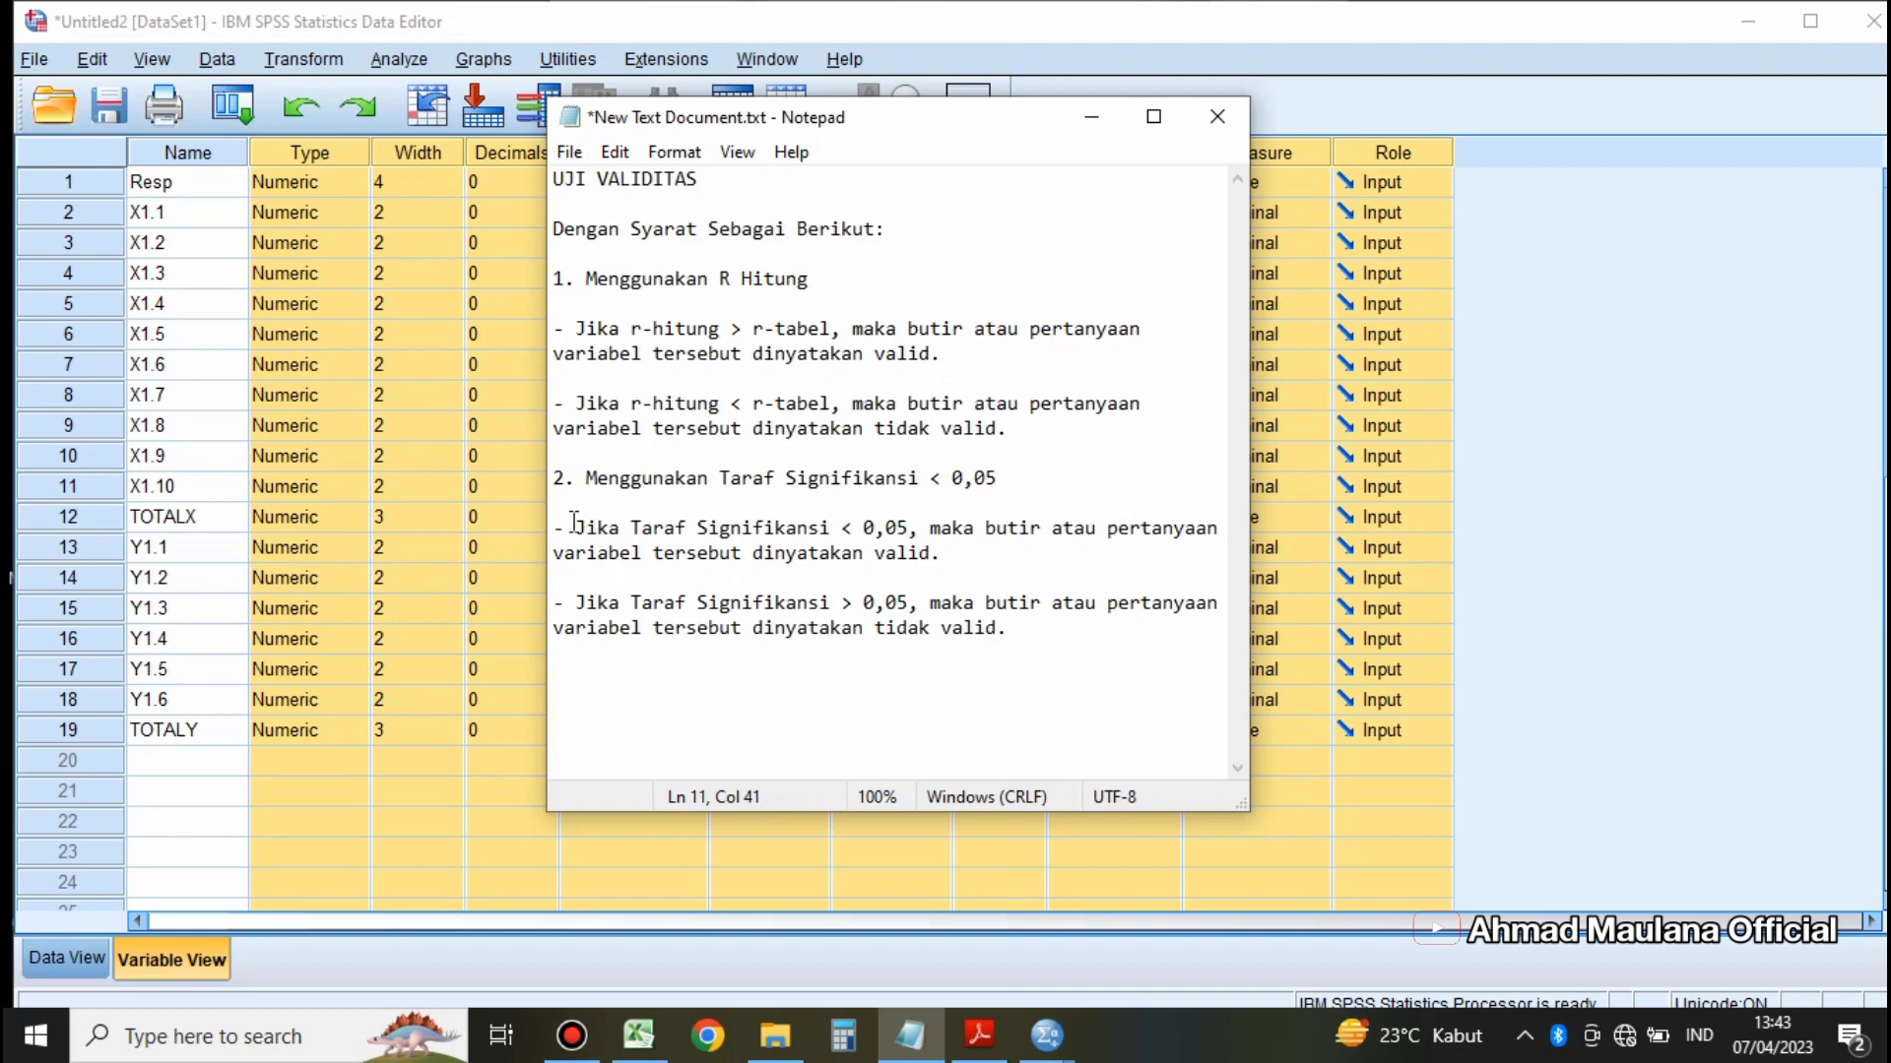
{"action": "left_click_drag", "start_coordinate": [575, 522], "coordinate": [960, 563]}
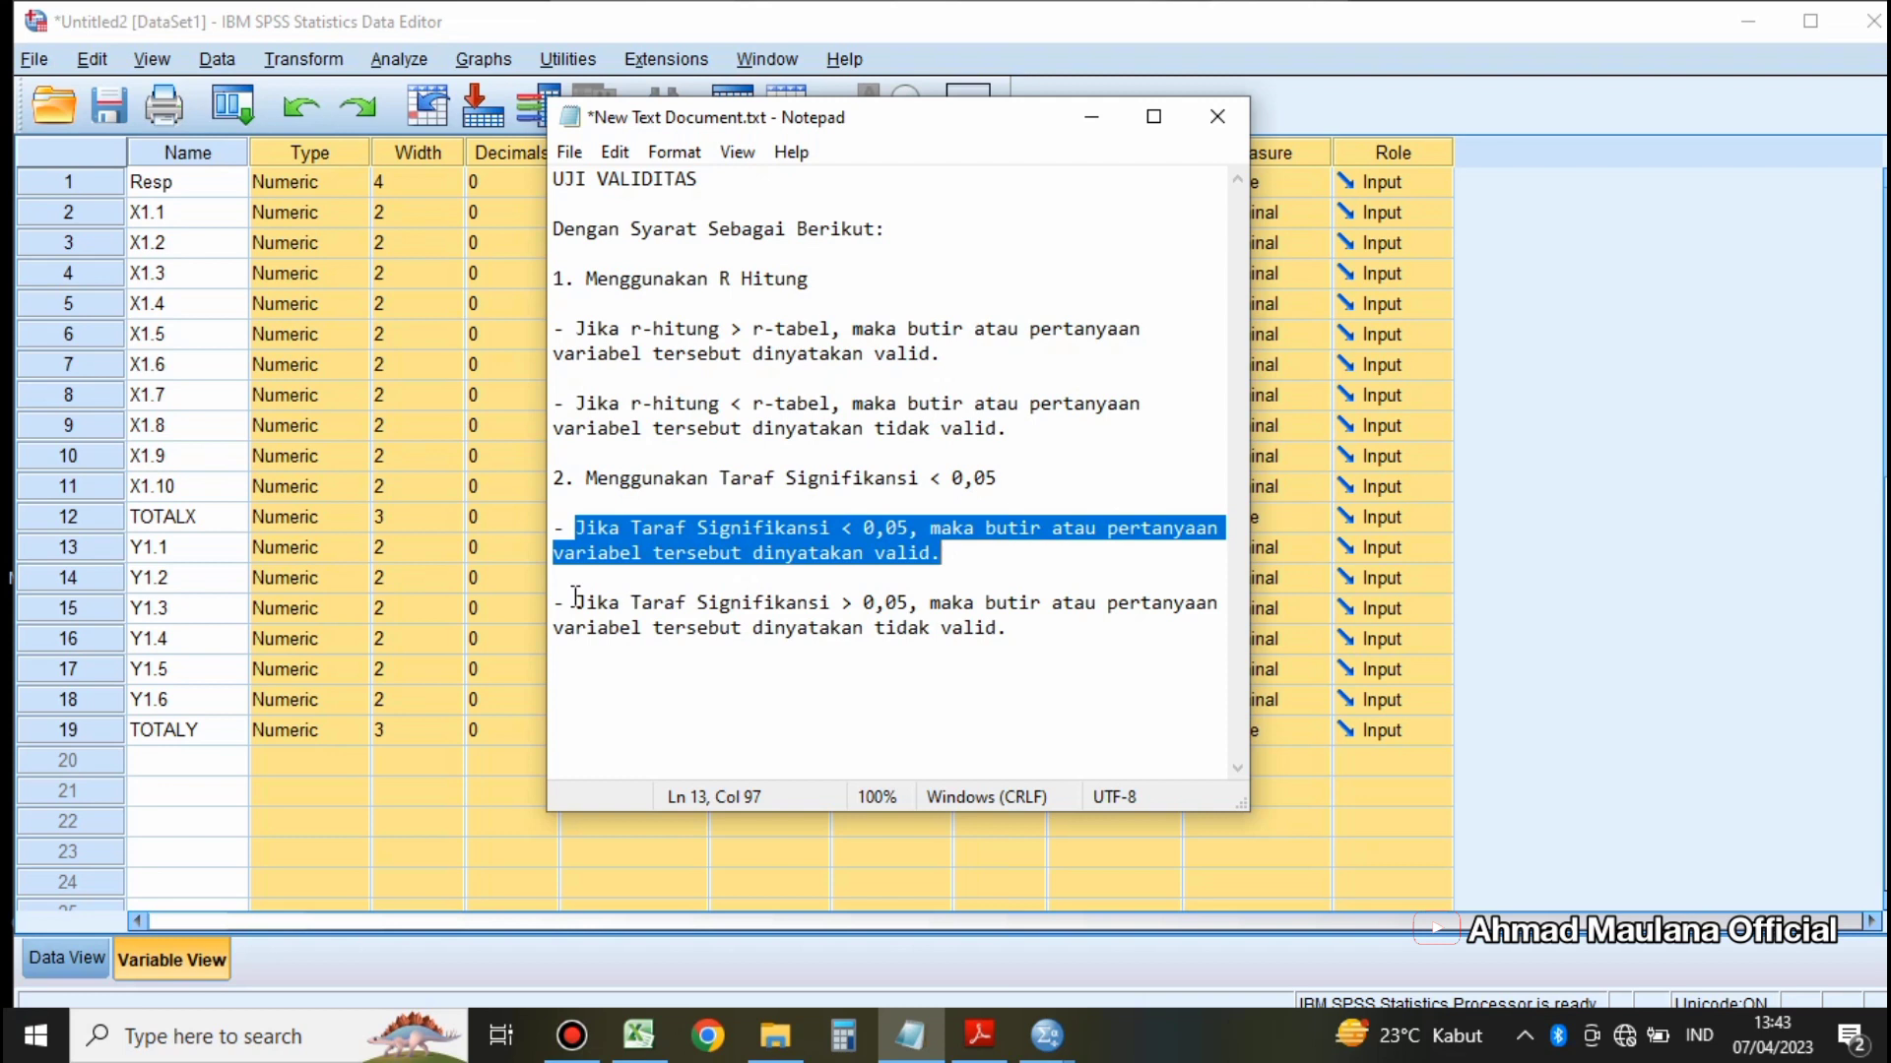
{"action": "left_click_drag", "start_coordinate": [576, 598], "coordinate": [1097, 635]}
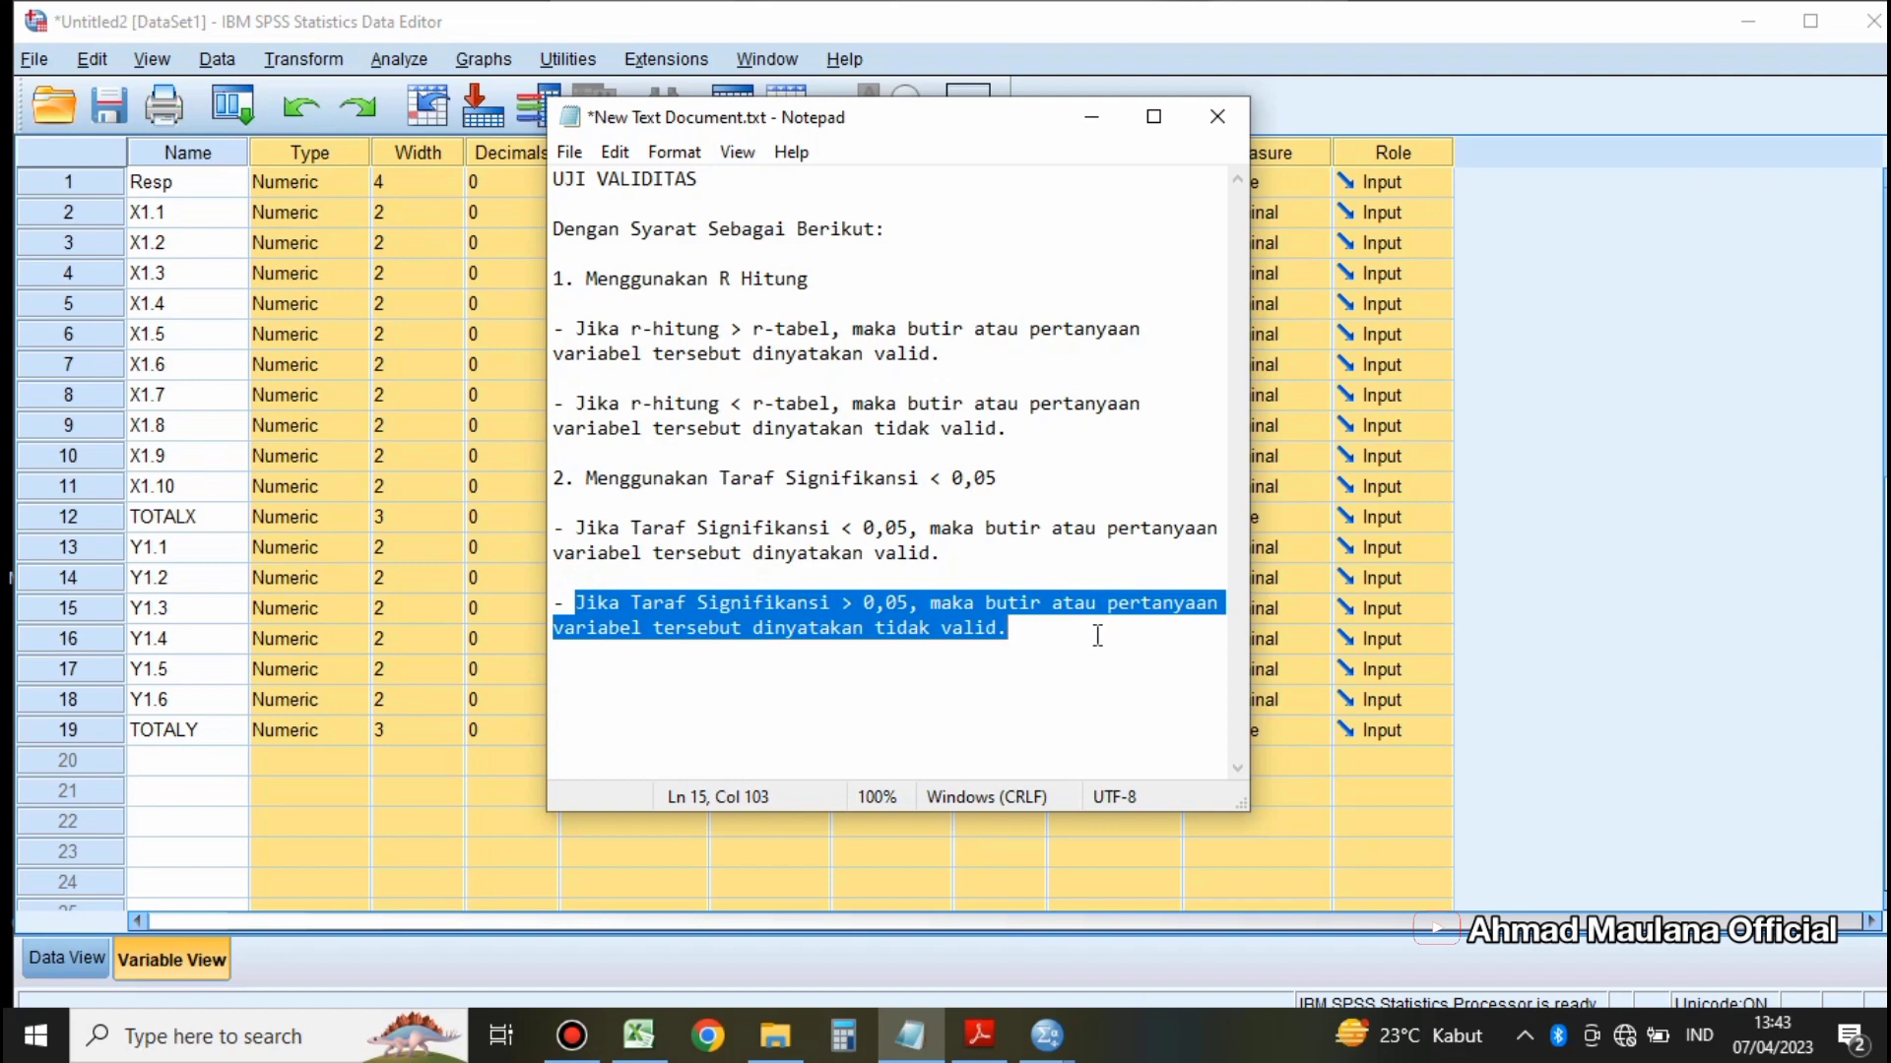
{"action": "left_click", "coordinate": [1089, 118]}
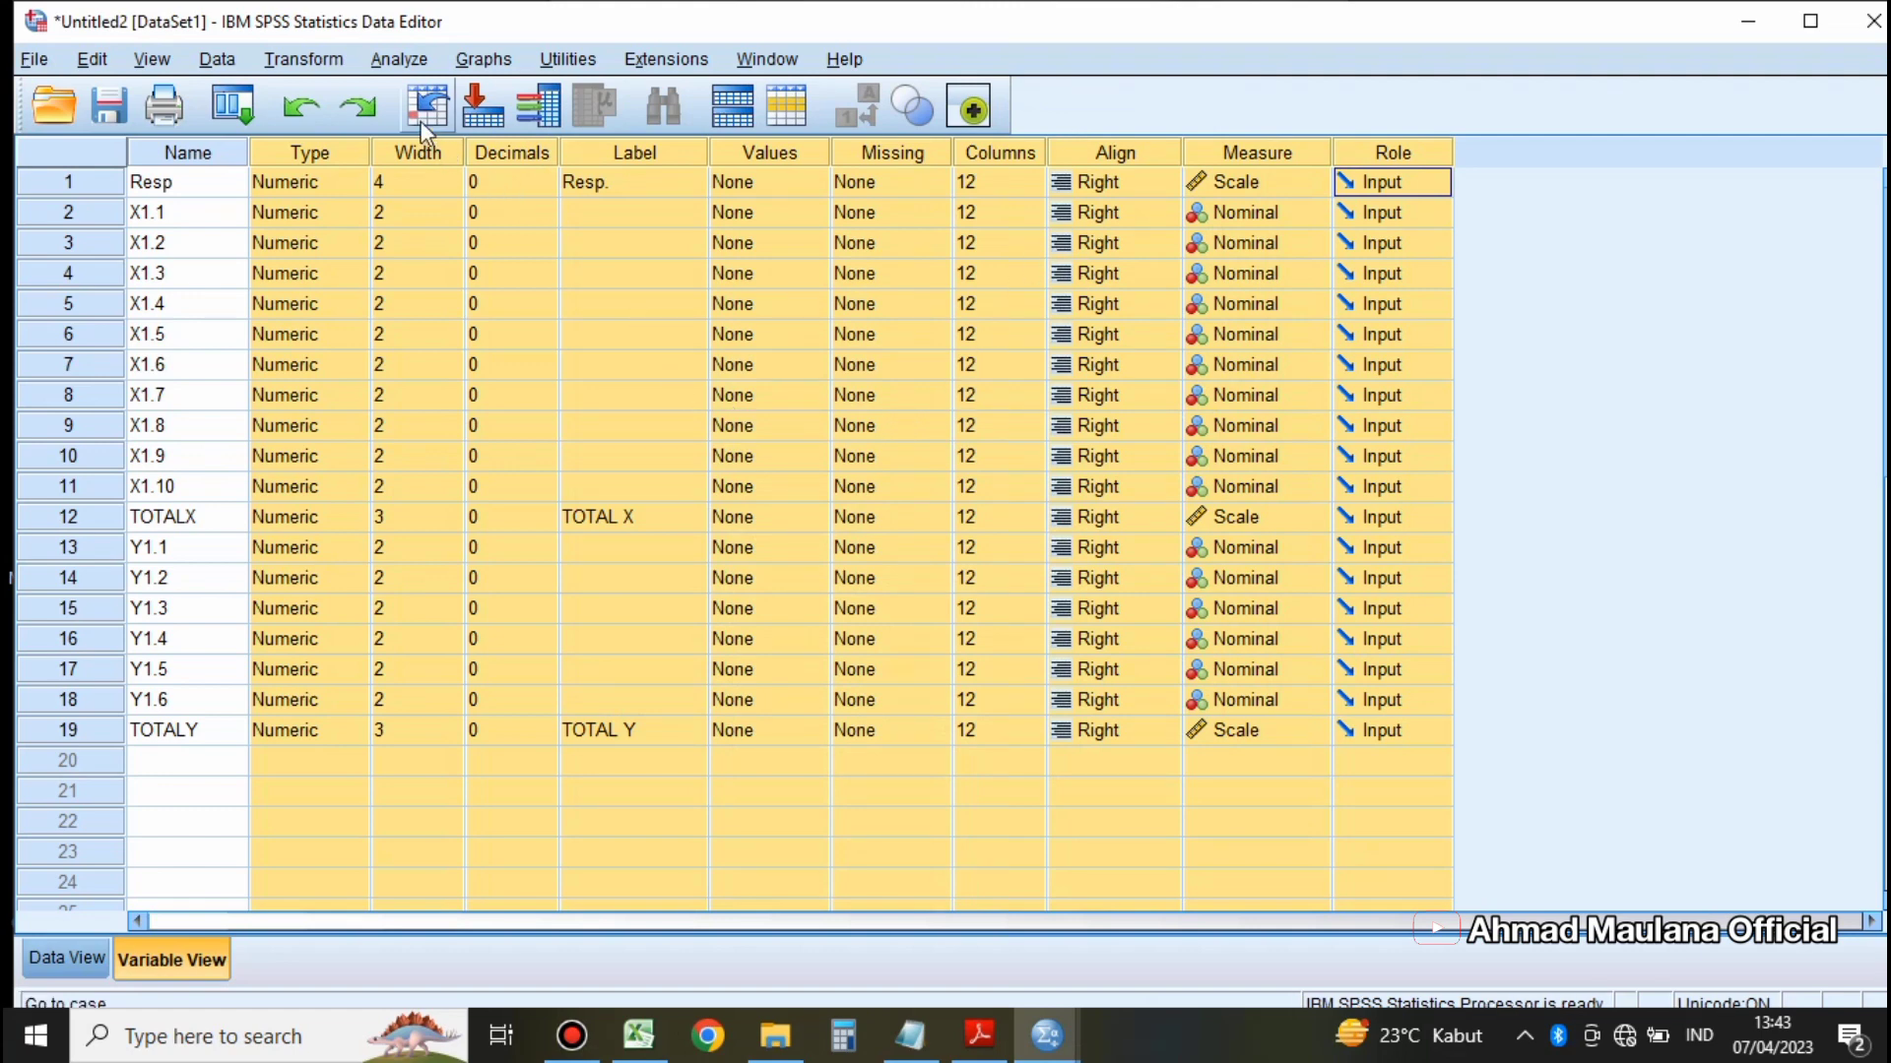
Step: Run a bivariate Pearson correlation with a two-tailed test and flagged significance on X1.1 through X1.10 and TOTALX
{"action": "left_click", "coordinate": [401, 62]}
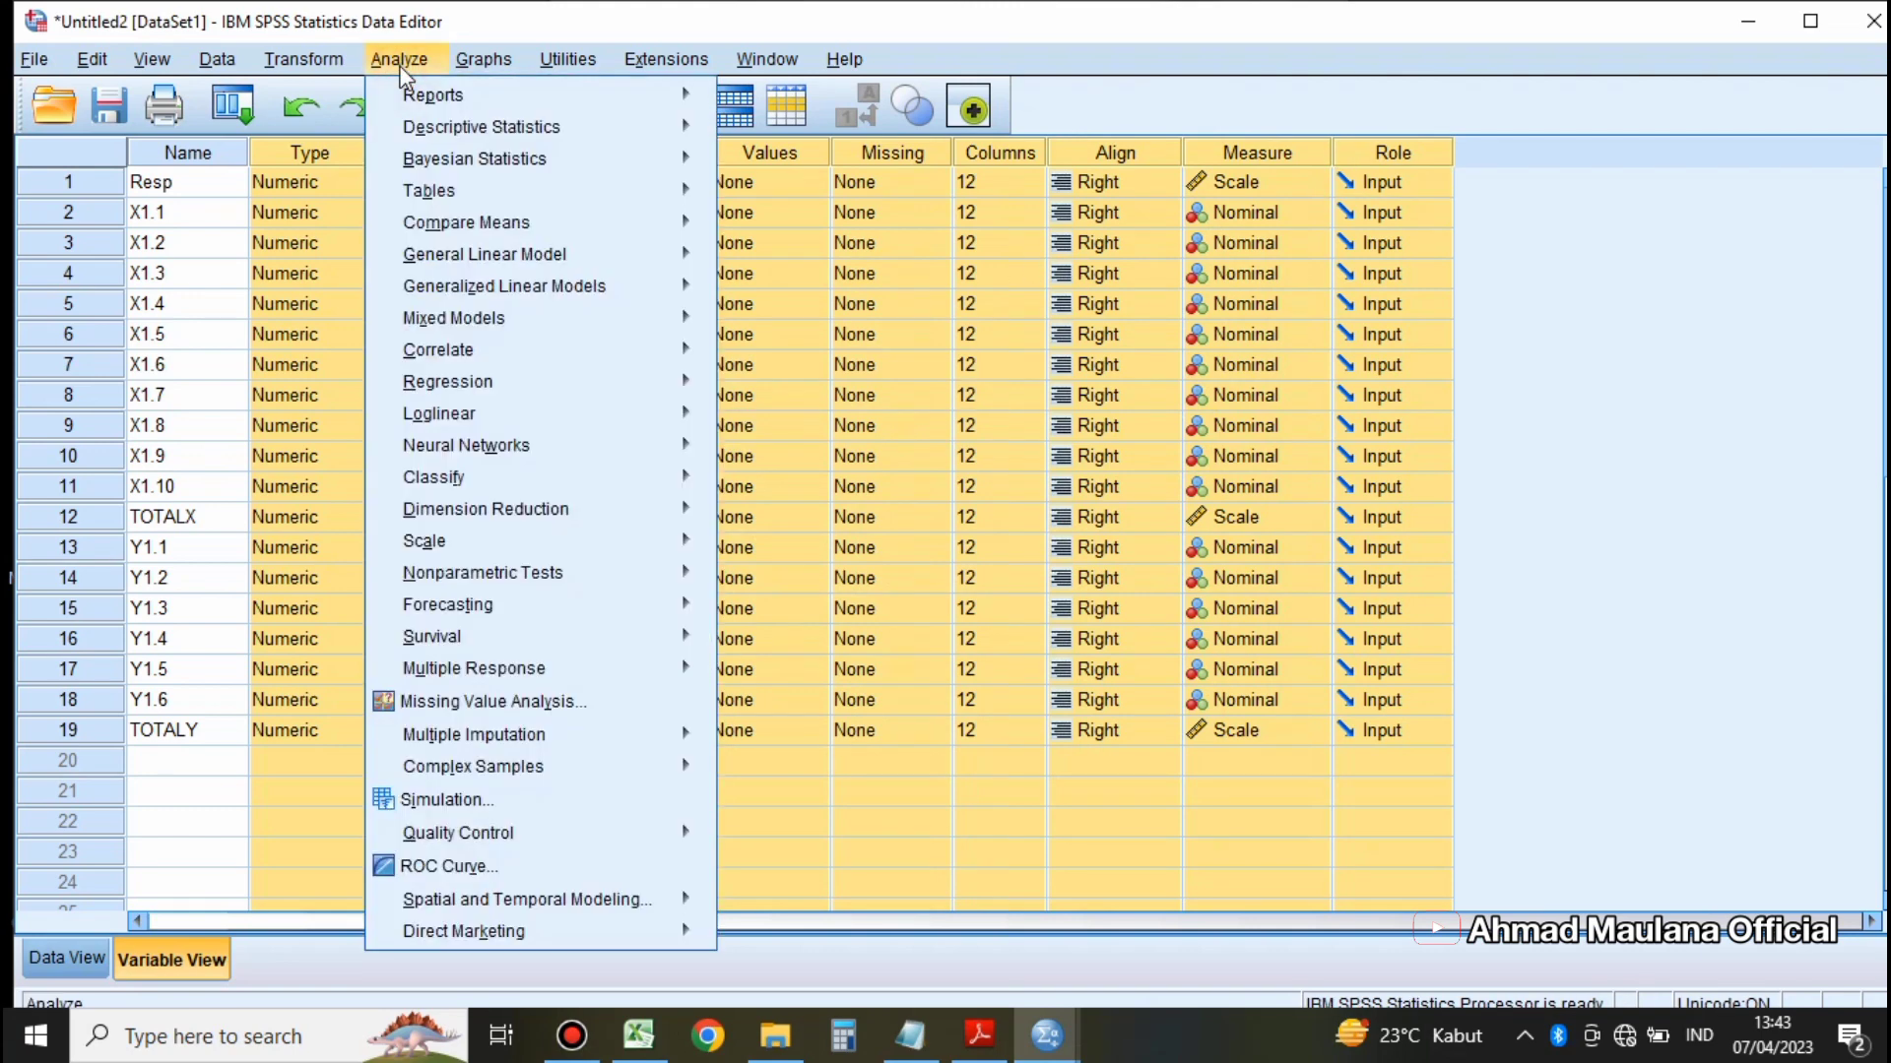
{"action": "mouse_move", "coordinate": [510, 353]}
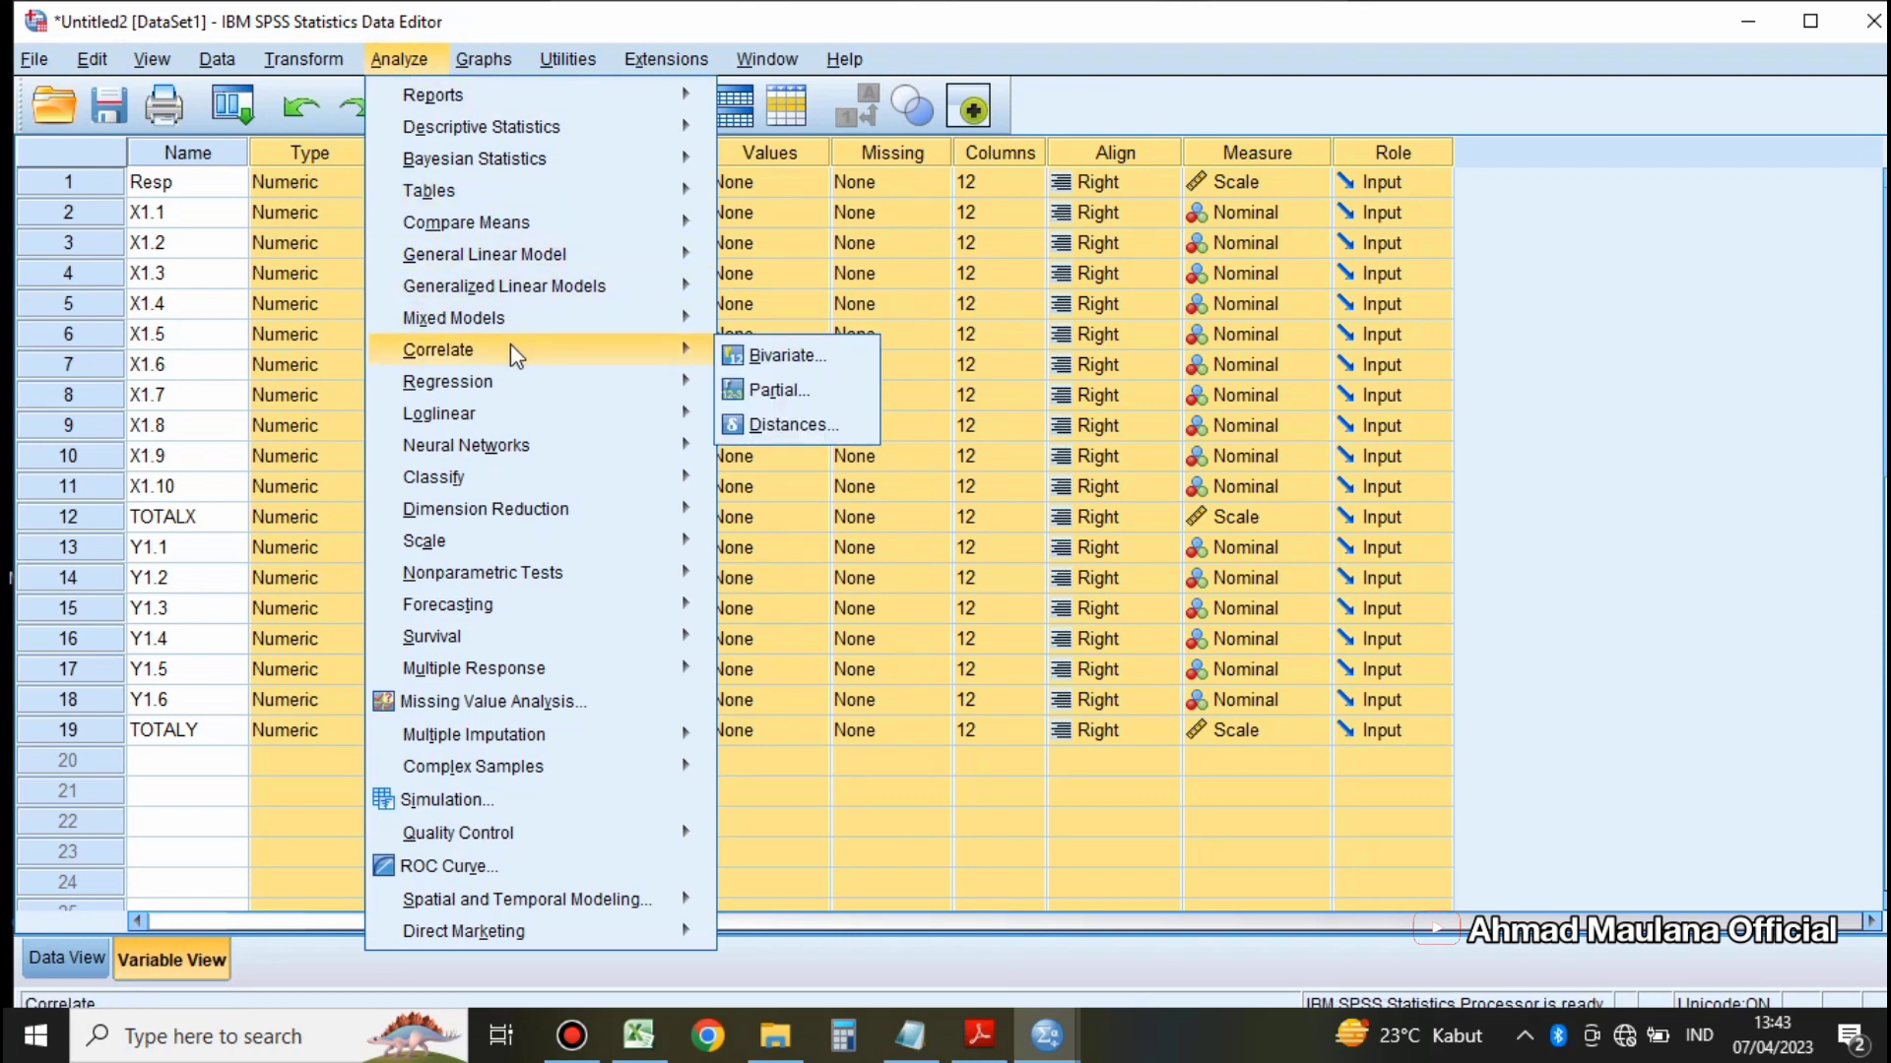
{"action": "left_click", "coordinate": [799, 357]}
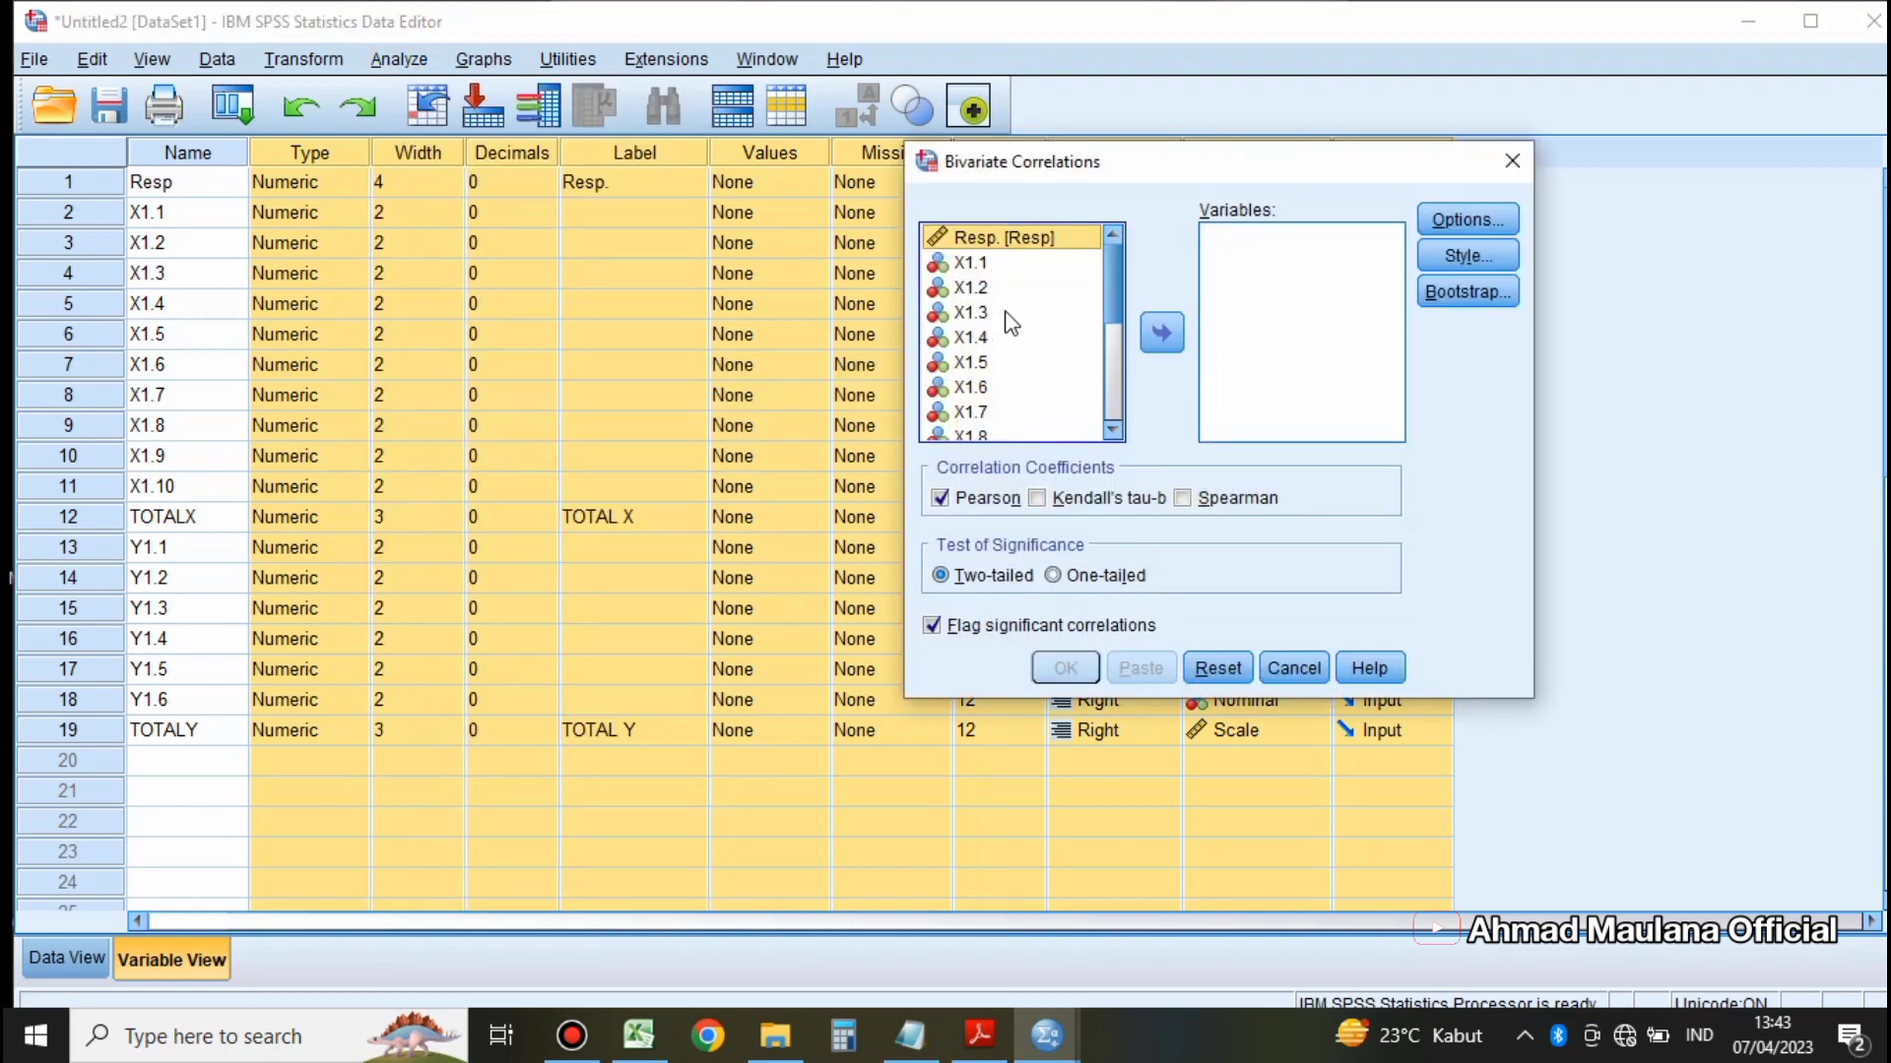
{"action": "left_click_drag", "start_coordinate": [1208, 163], "coordinate": [867, 161]}
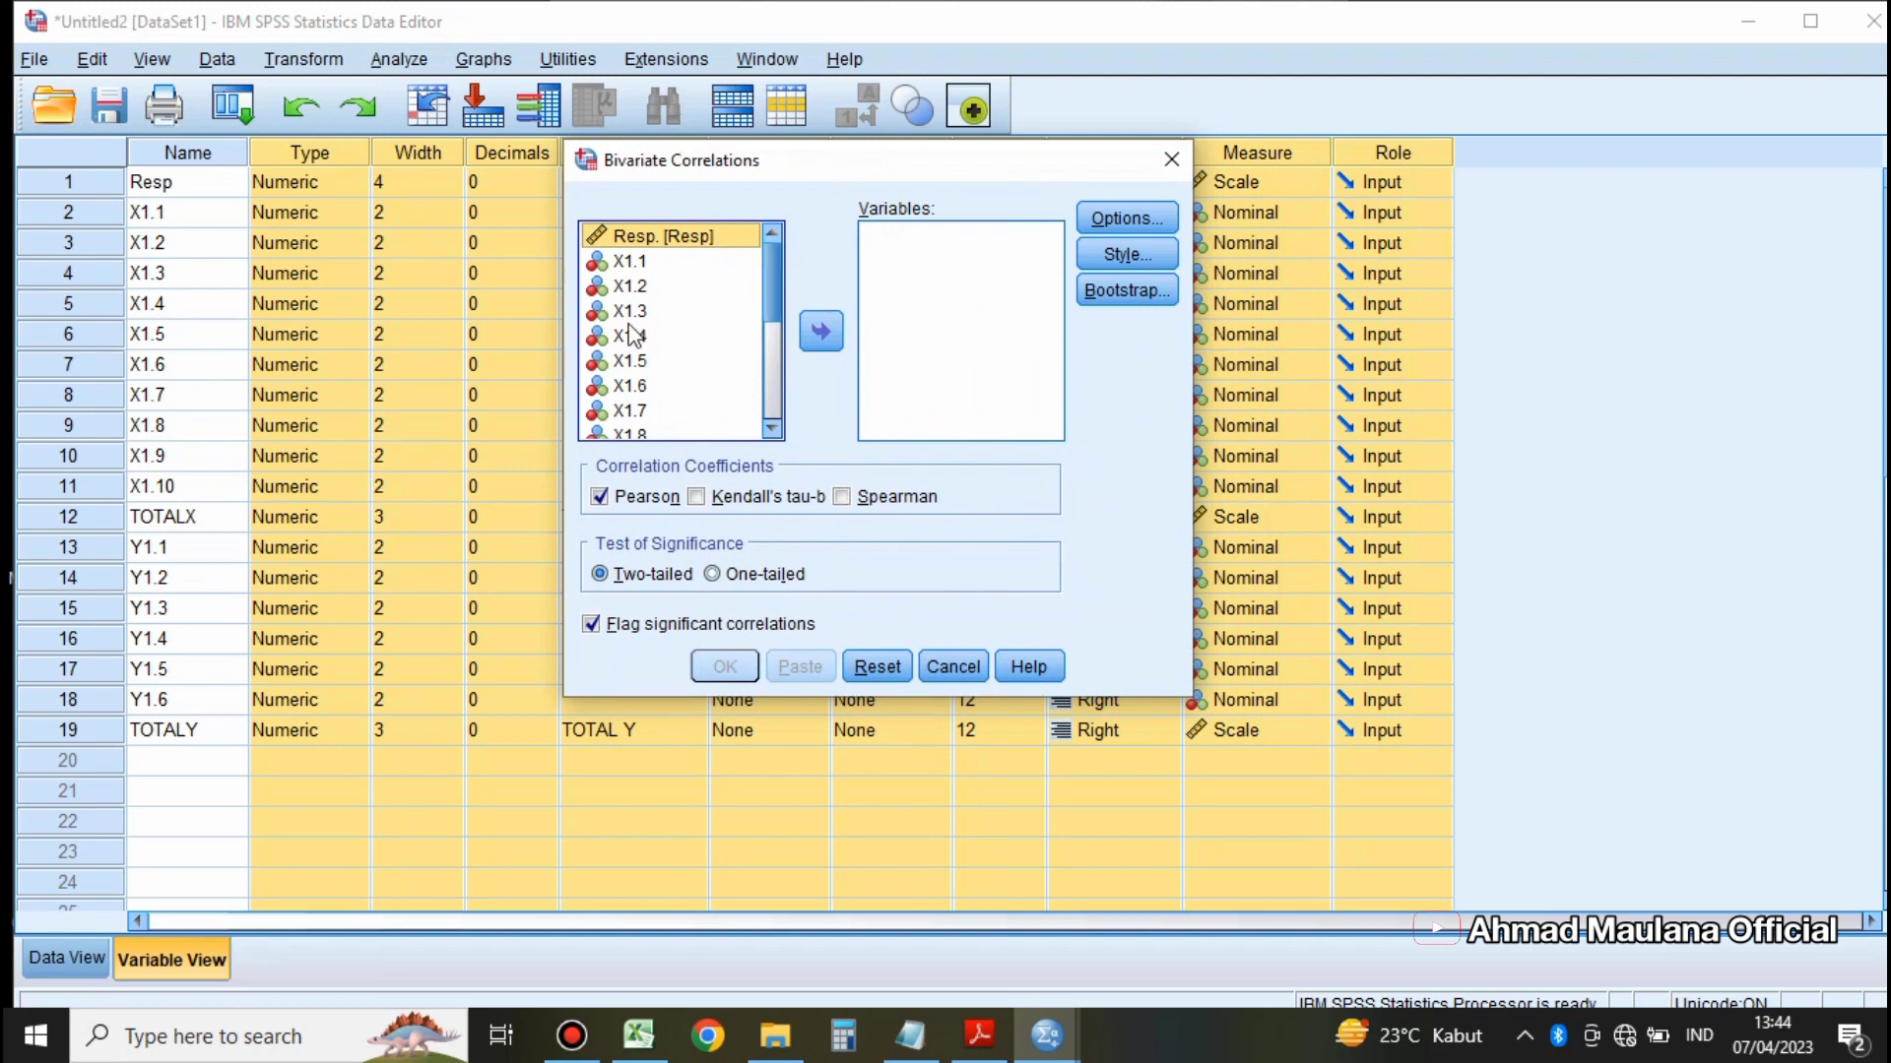
{"action": "left_click", "coordinate": [626, 262]}
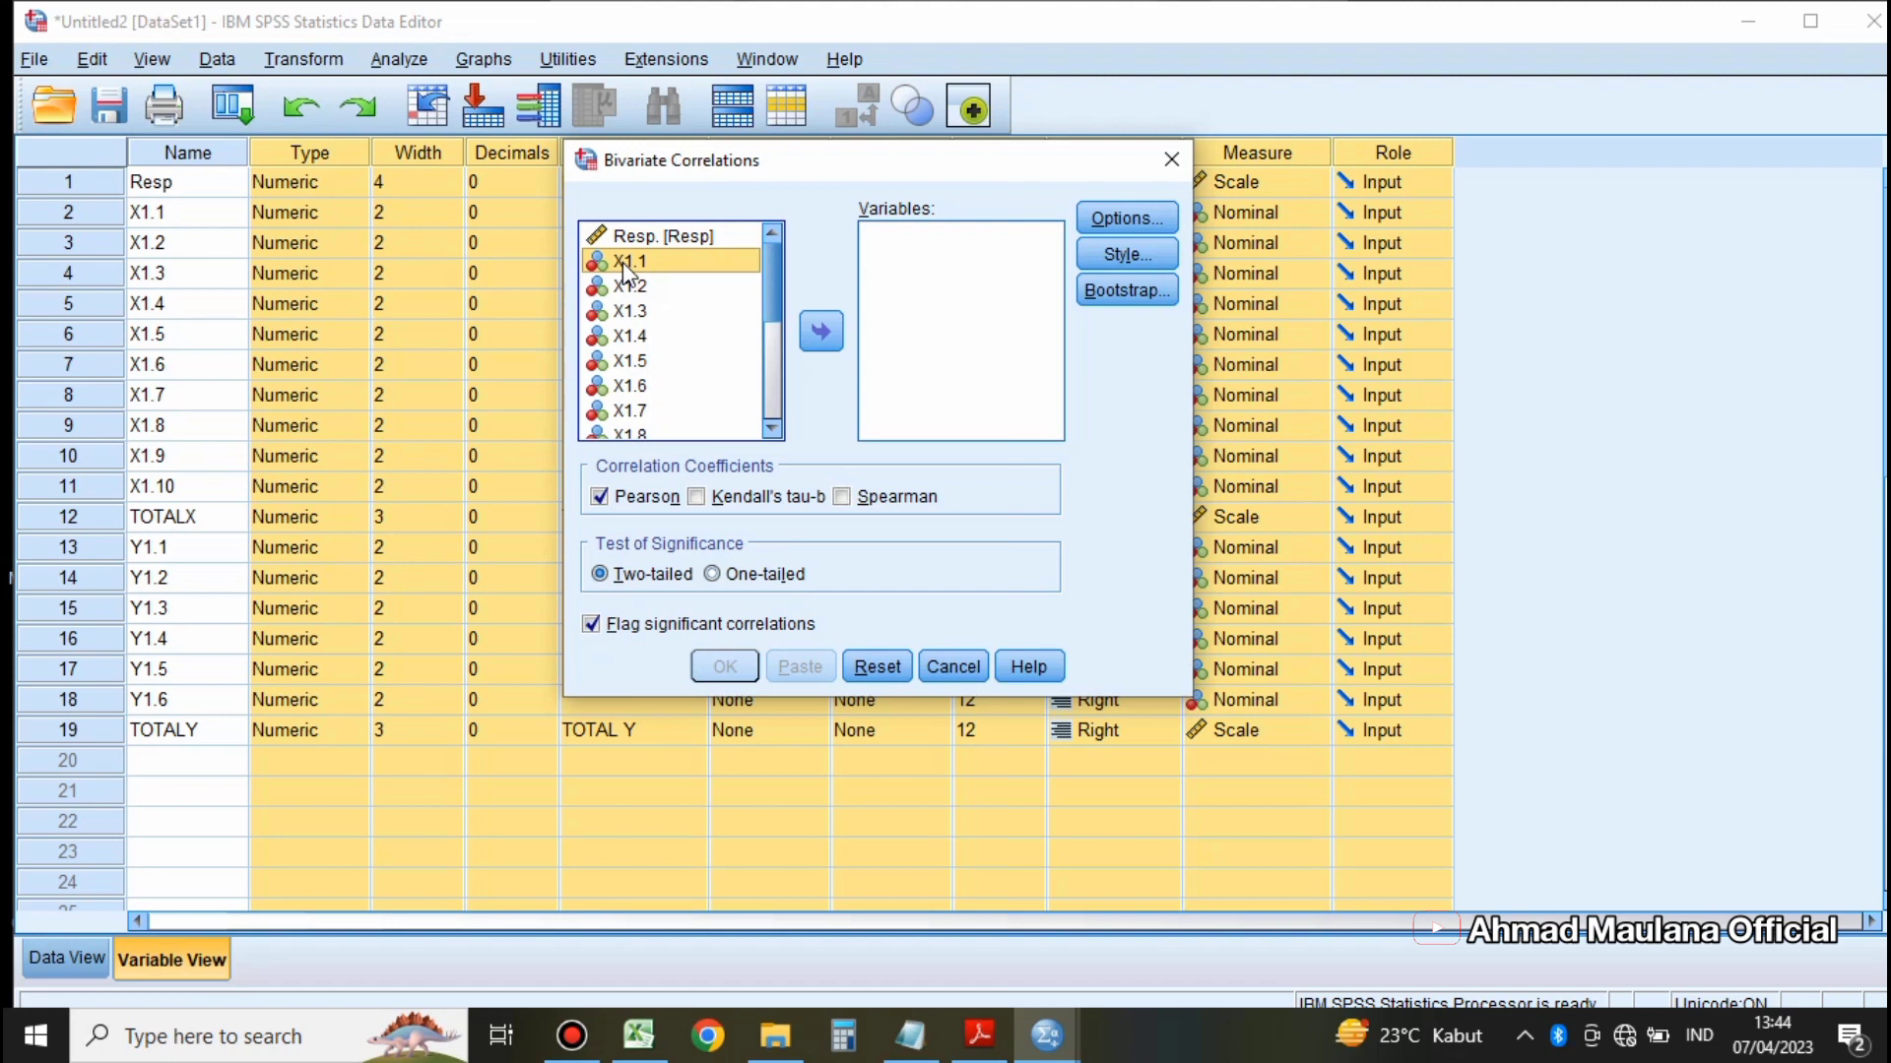
{"action": "key", "text": "shift+Down"}
{"action": "key", "text": "shift+Down"}
{"action": "key", "text": "shift+Down"}
{"action": "key", "text": "shift+Down"}
{"action": "key", "text": "shift+Down"}
{"action": "key", "text": "shift+Down"}
{"action": "key", "text": "shift+Down"}
{"action": "key", "text": "shift+Down"}
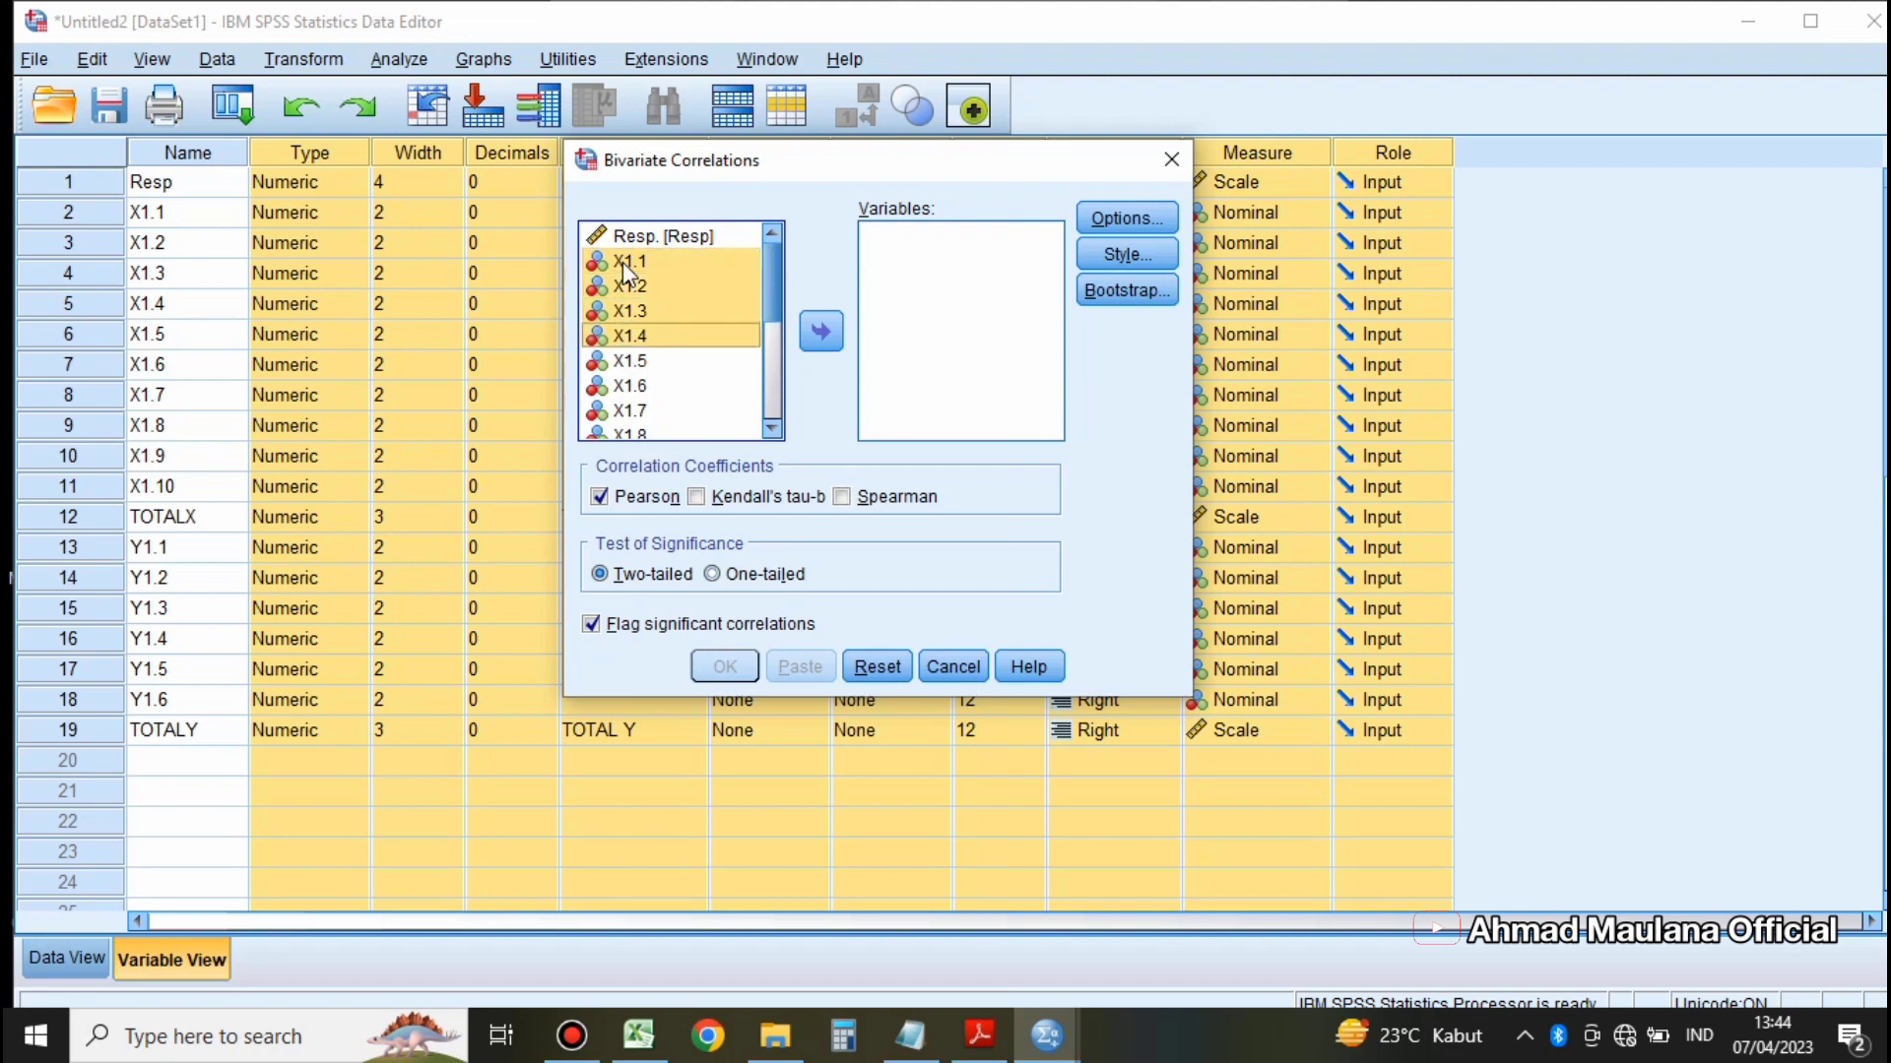
{"action": "key", "text": "shift+Down"}
{"action": "key", "text": "shift+Down"}
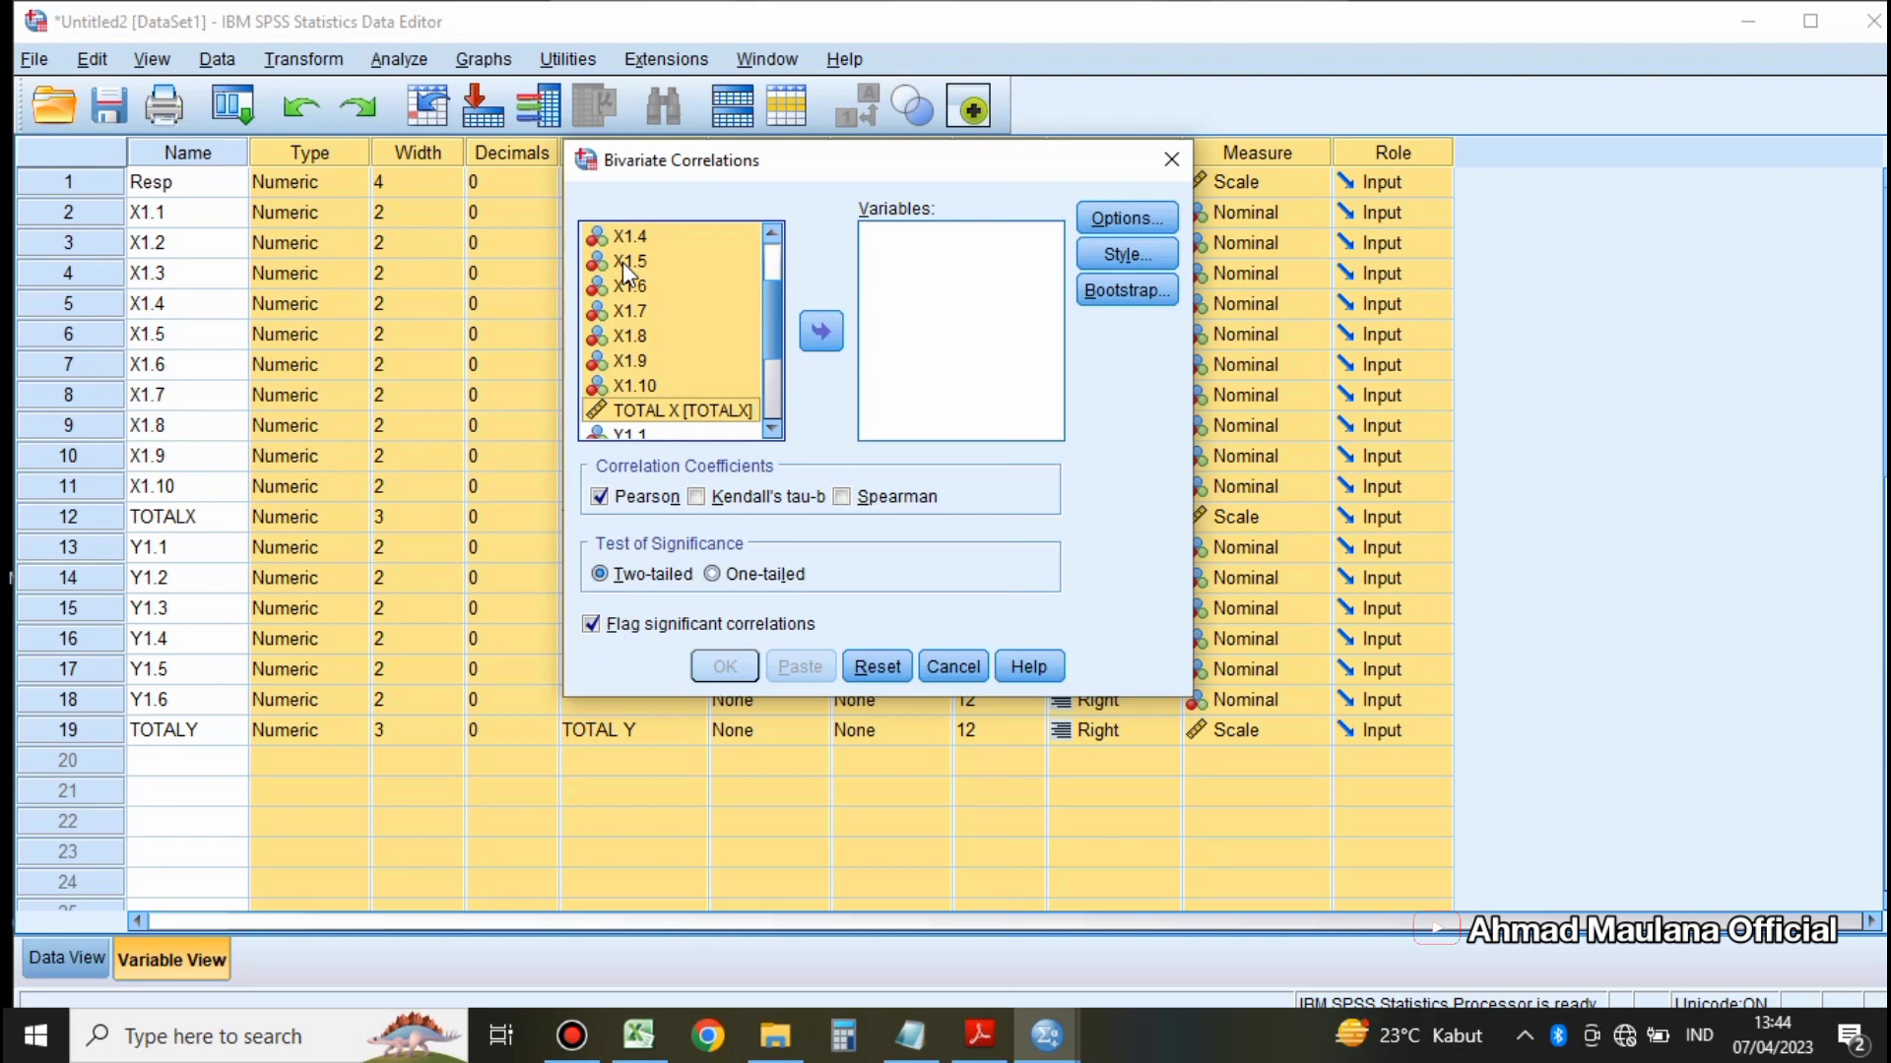
{"action": "scroll", "coordinate": [741, 327], "scroll_direction": "up", "scroll_amount": 2}
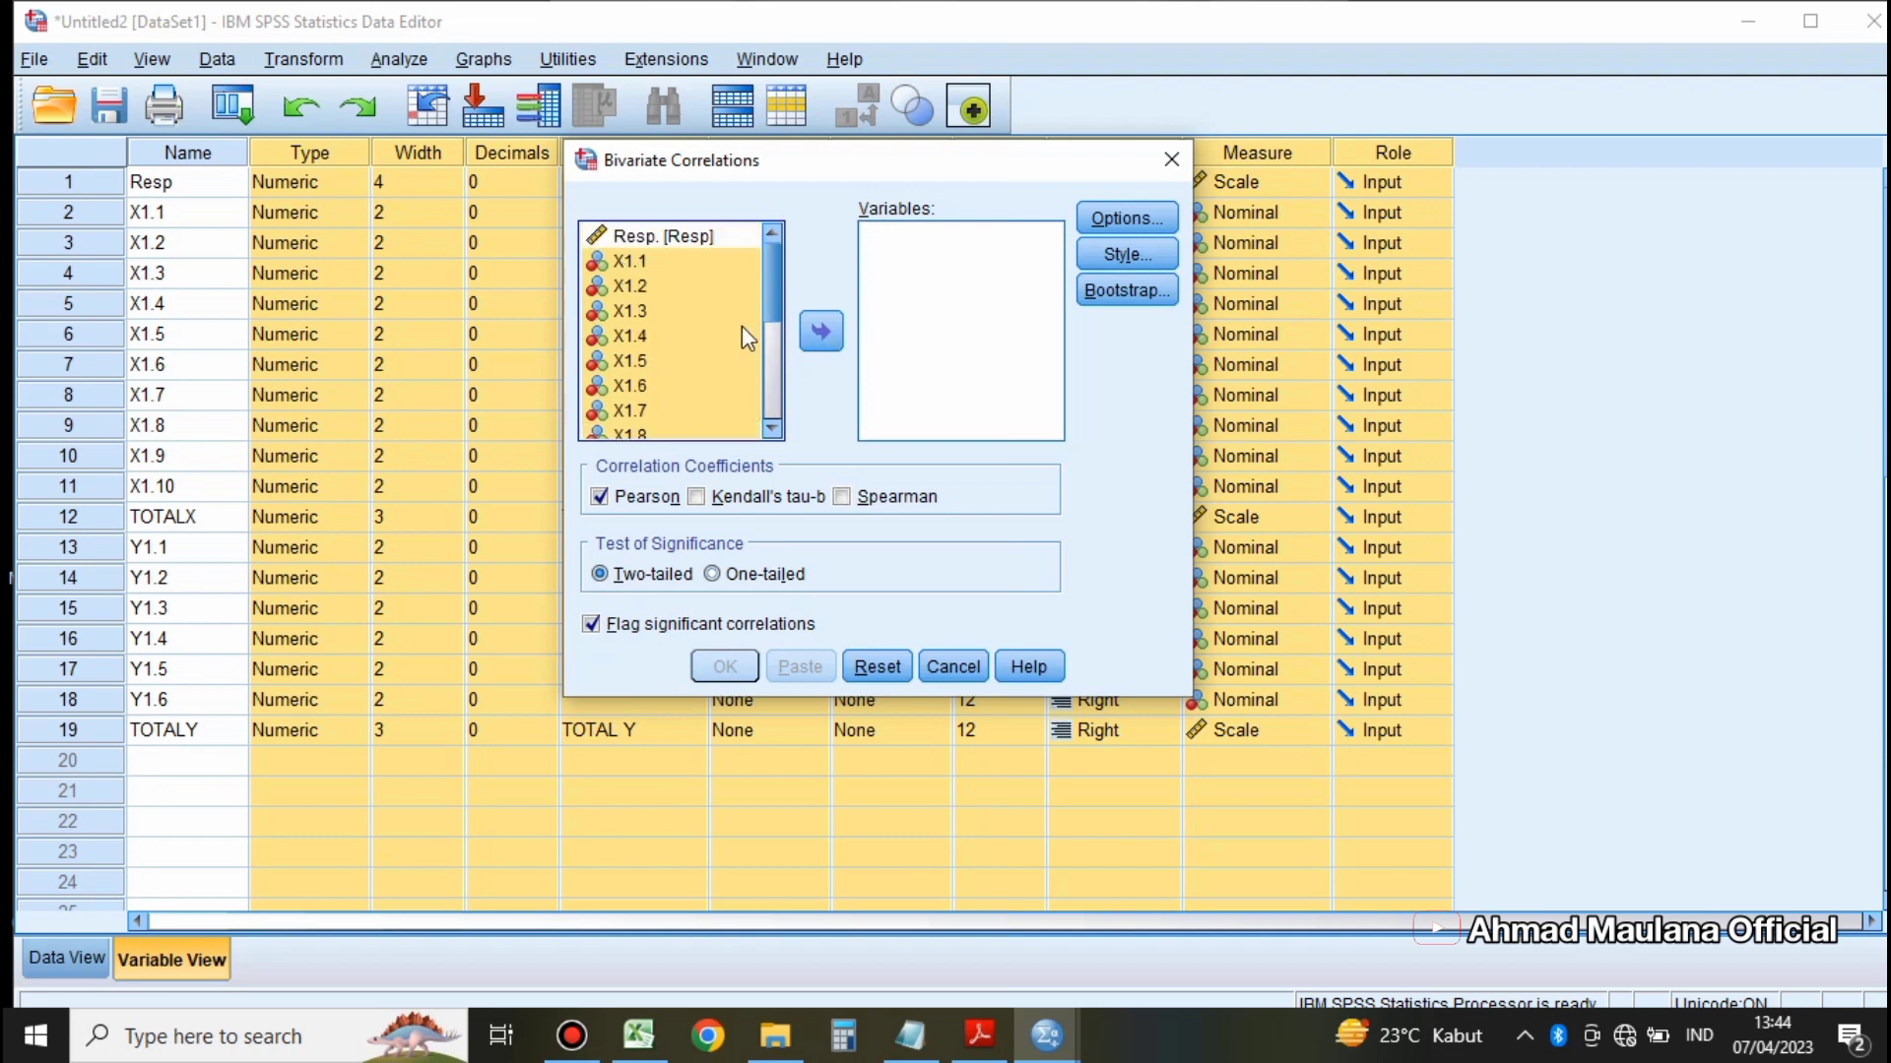
{"action": "scroll", "coordinate": [741, 327], "scroll_direction": "down", "scroll_amount": 3}
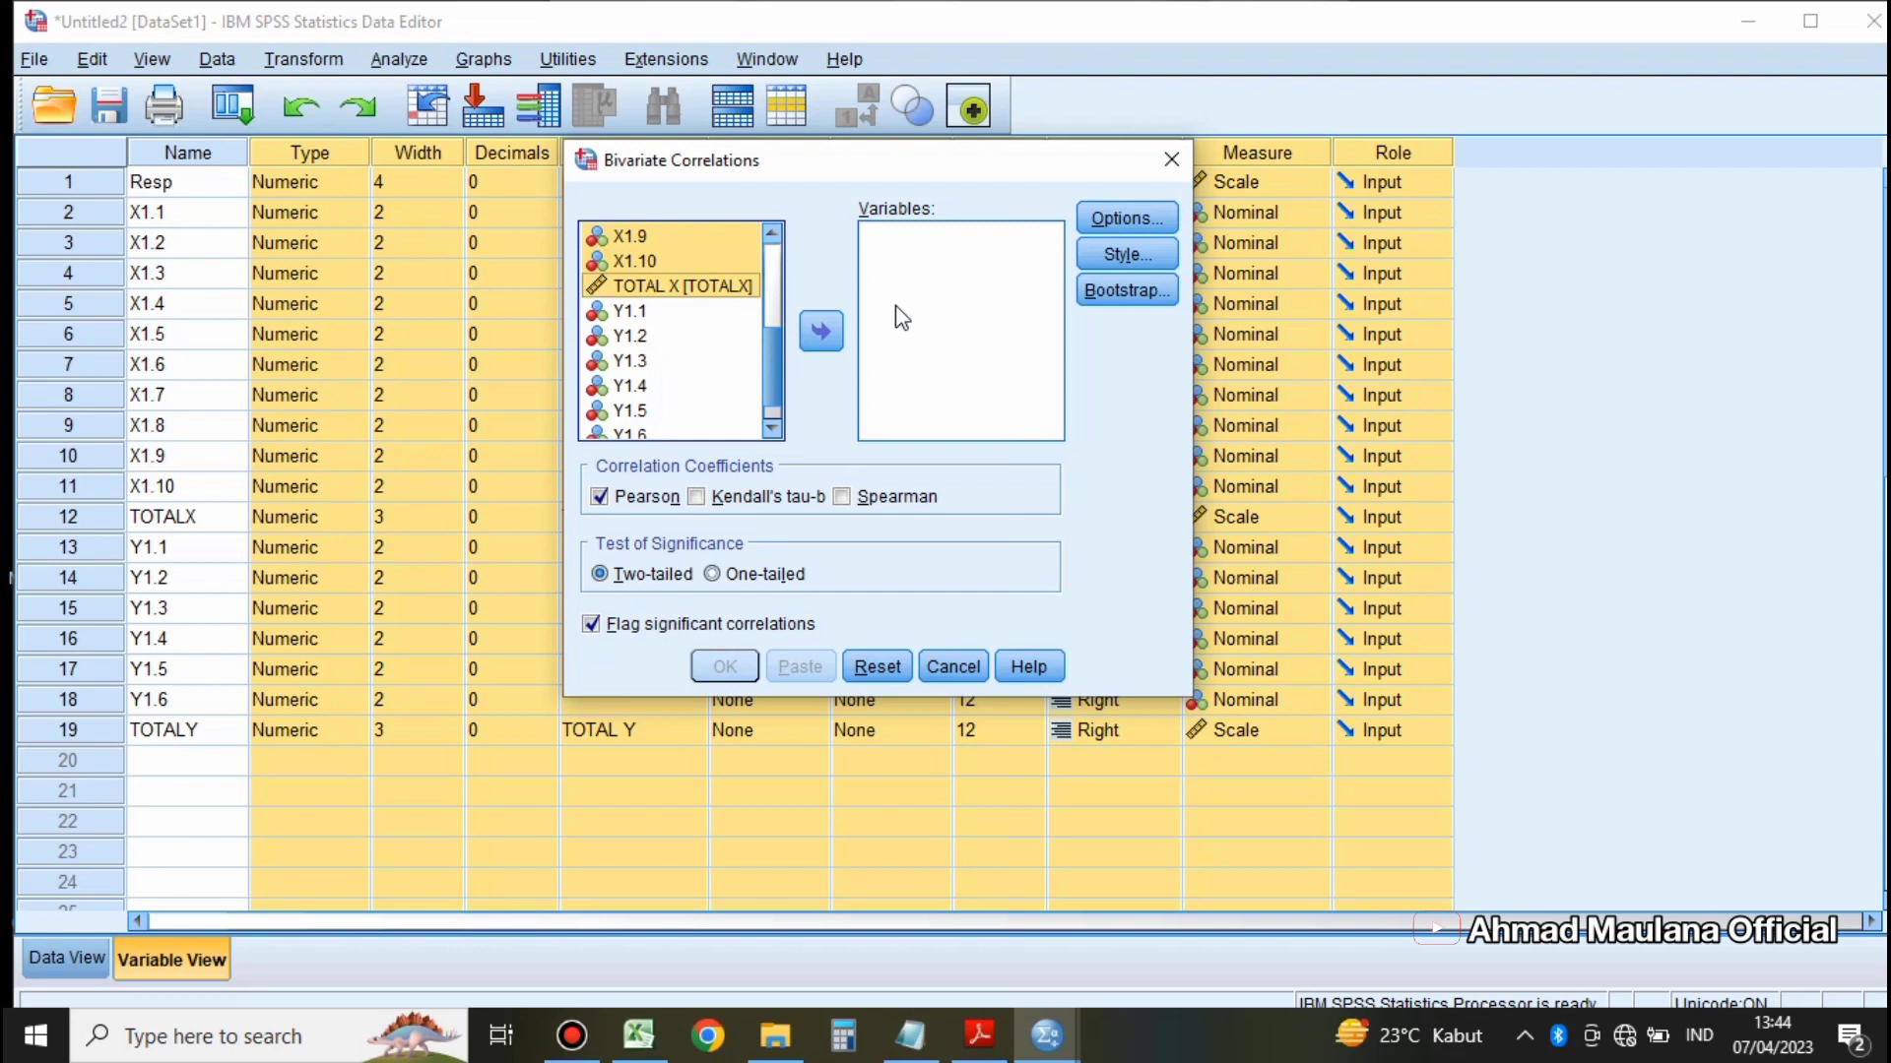
{"action": "left_click", "coordinate": [827, 334]}
{"action": "scroll", "coordinate": [957, 331], "scroll_direction": "down", "scroll_amount": 1}
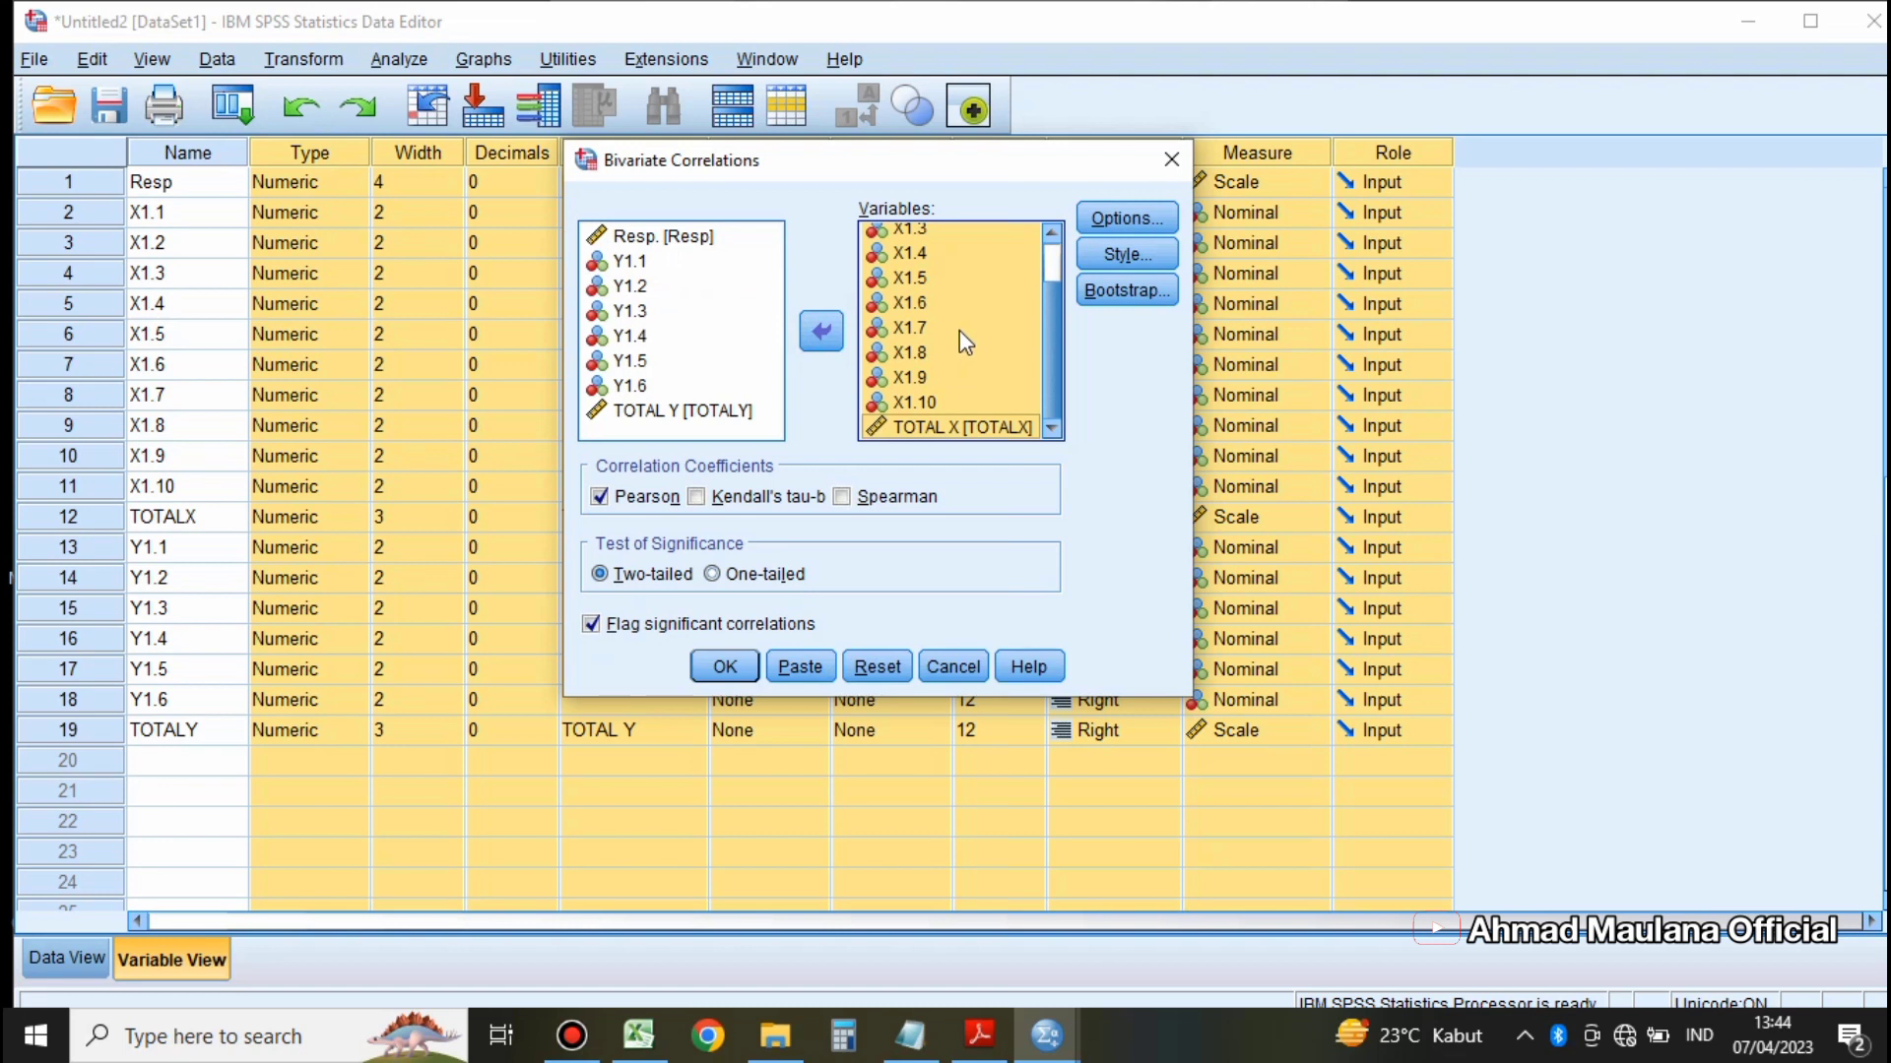
{"action": "scroll", "coordinate": [959, 329], "scroll_direction": "up", "scroll_amount": 1}
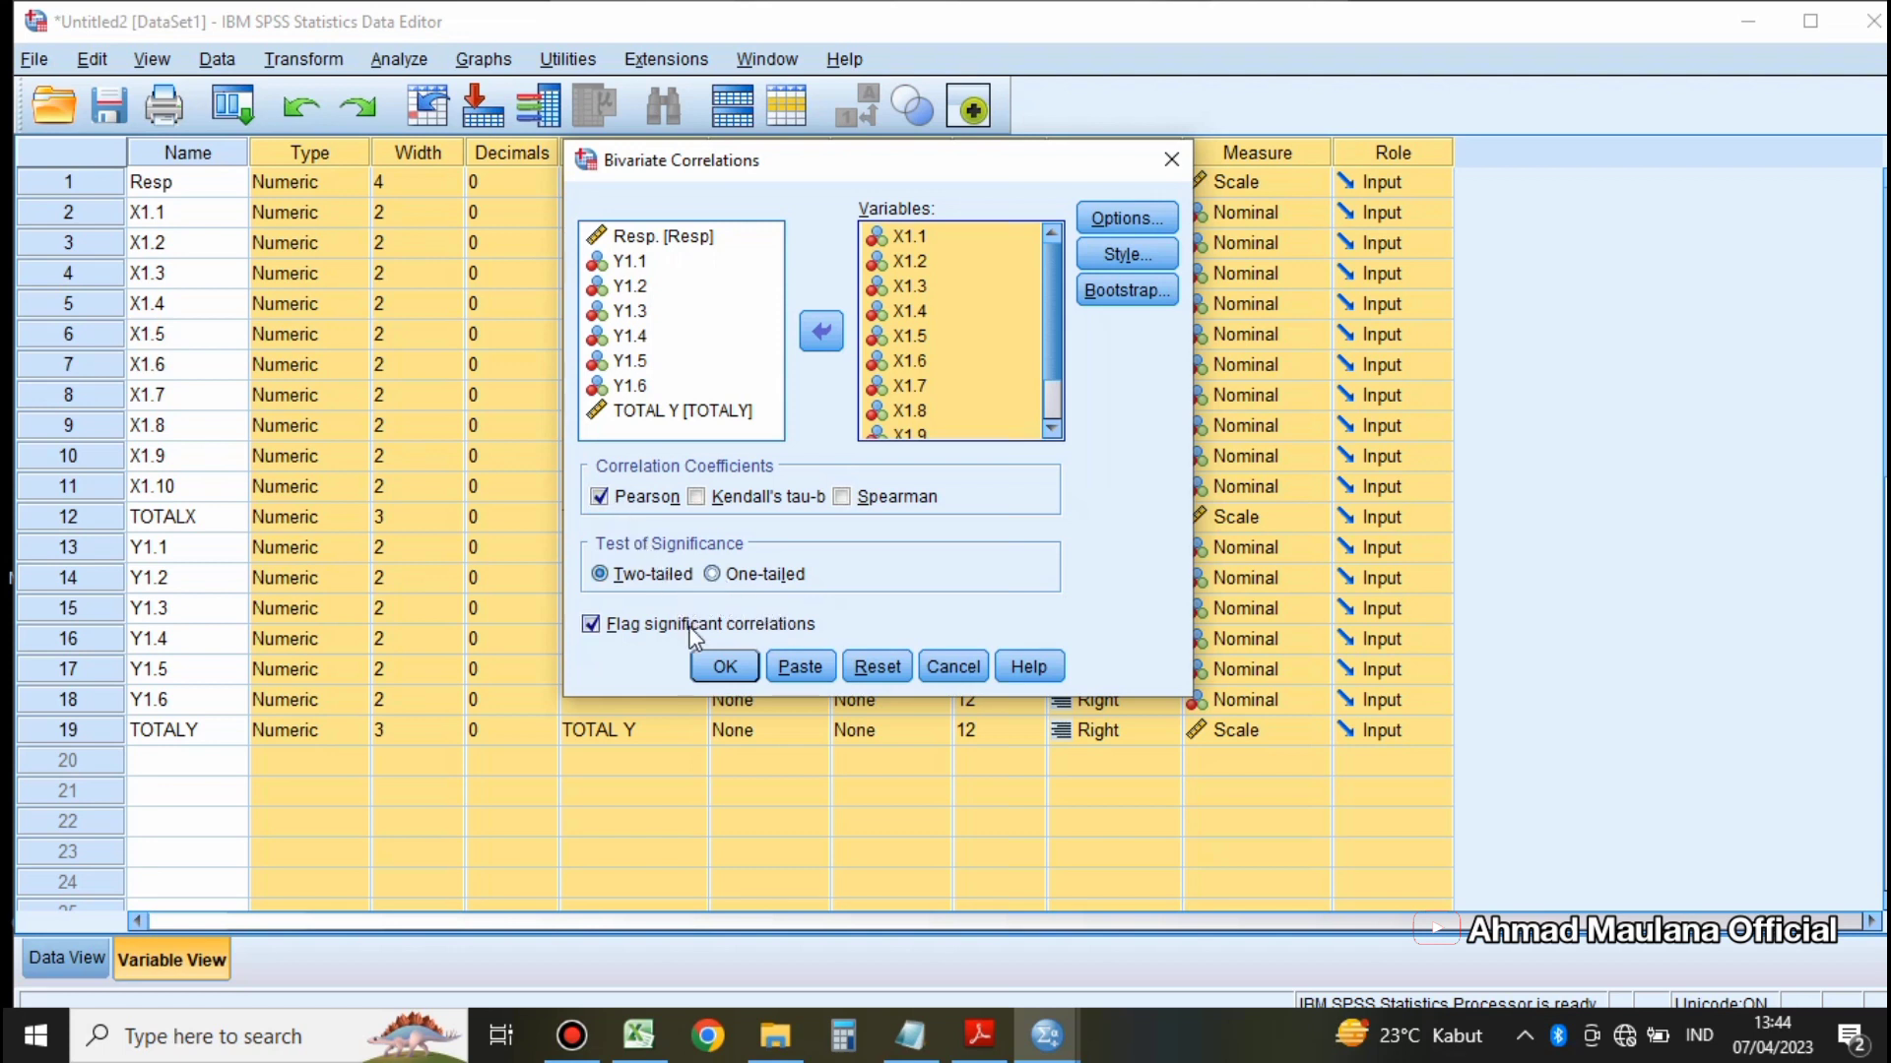
{"action": "left_click", "coordinate": [716, 668]}
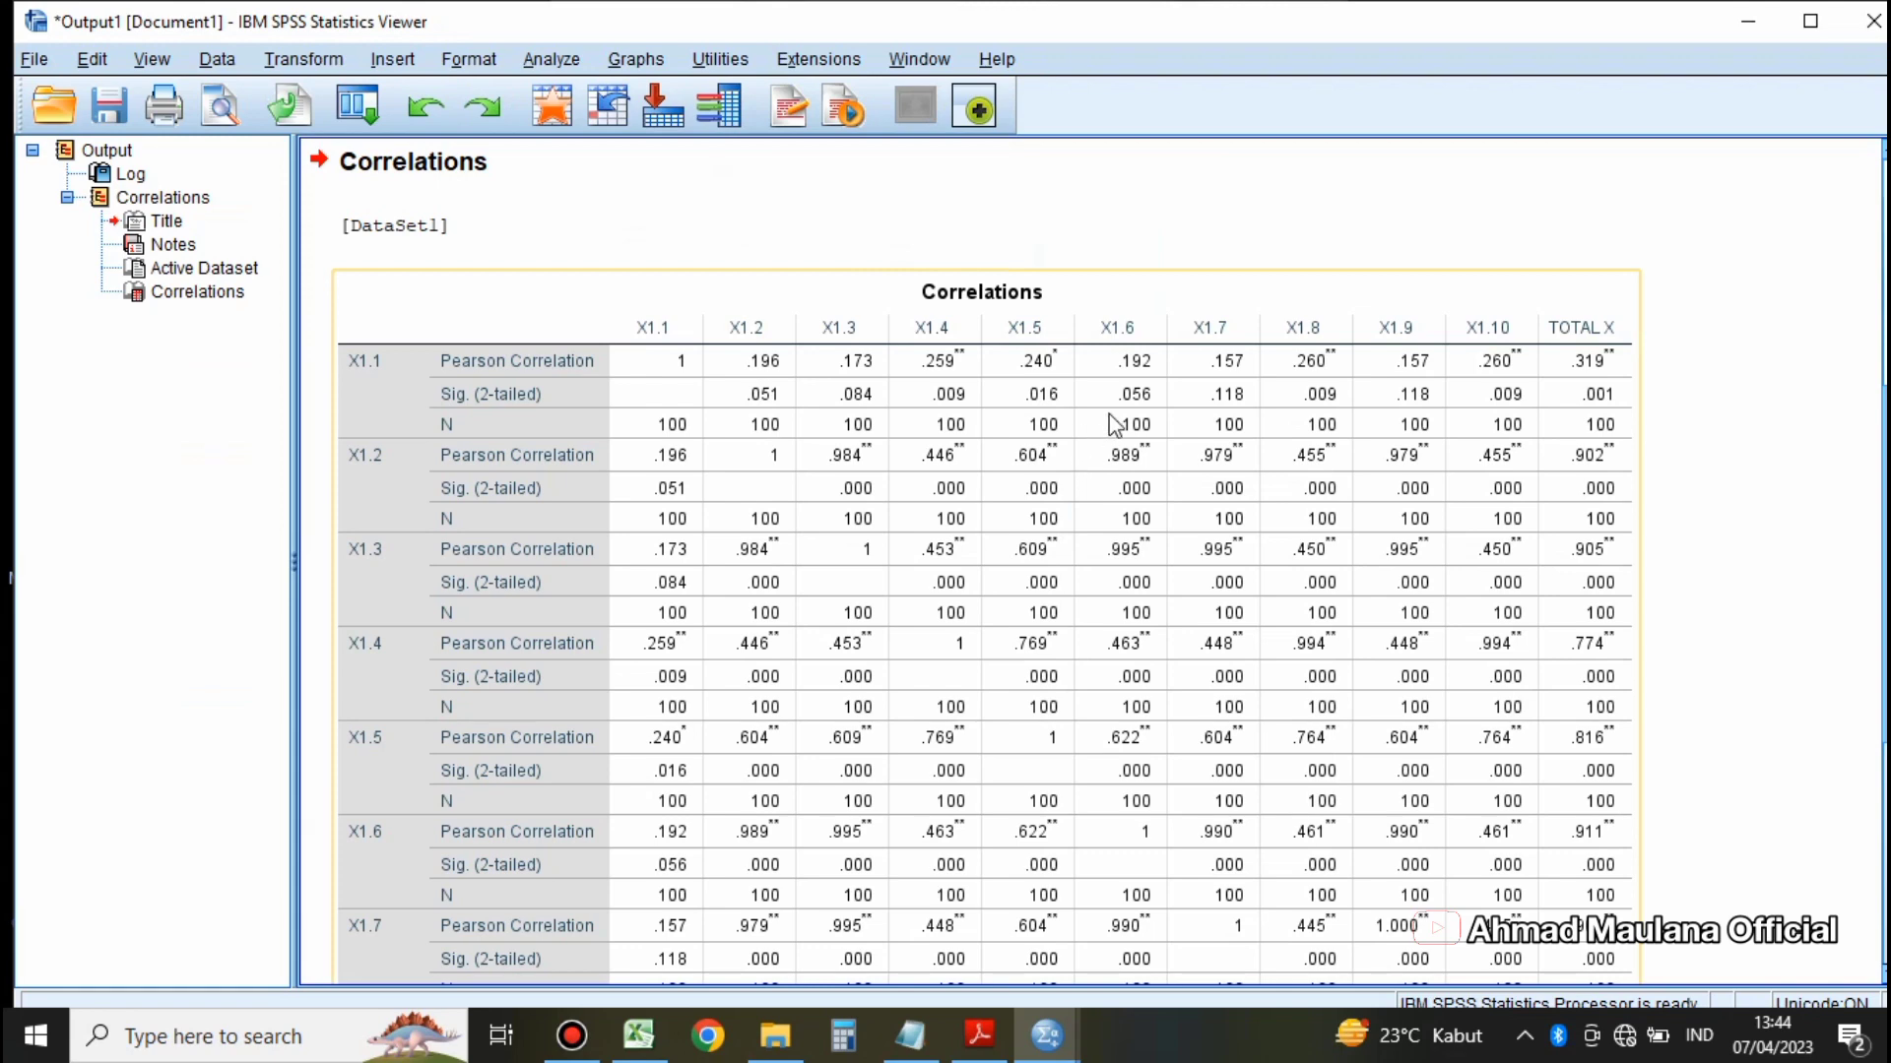
Step: Examine the Correlations output table and the R Hitung criterion in the Notepad validity notes
{"action": "scroll", "coordinate": [1122, 414], "scroll_direction": "down", "scroll_amount": 1}
{"action": "scroll", "coordinate": [1152, 384], "scroll_direction": "up", "scroll_amount": 1}
{"action": "left_click", "coordinate": [912, 1034]}
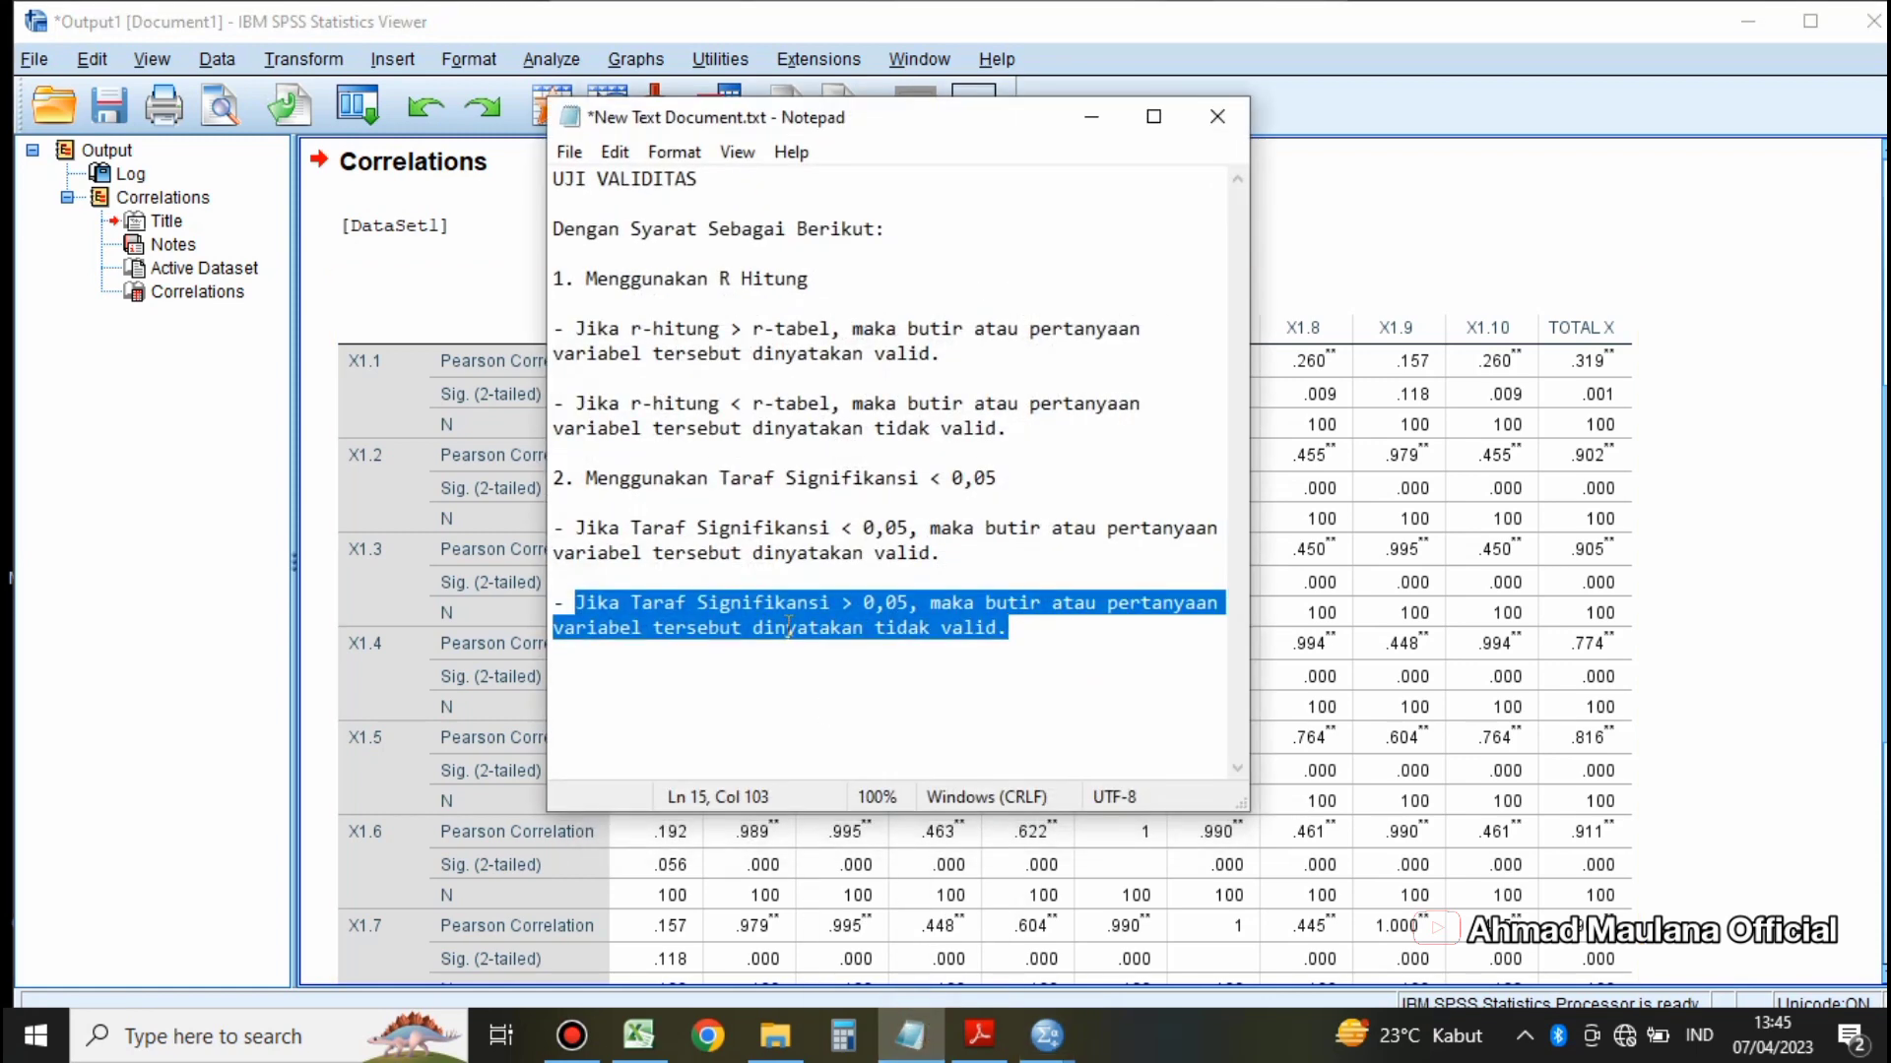
{"action": "left_click_drag", "start_coordinate": [811, 280], "coordinate": [598, 287]}
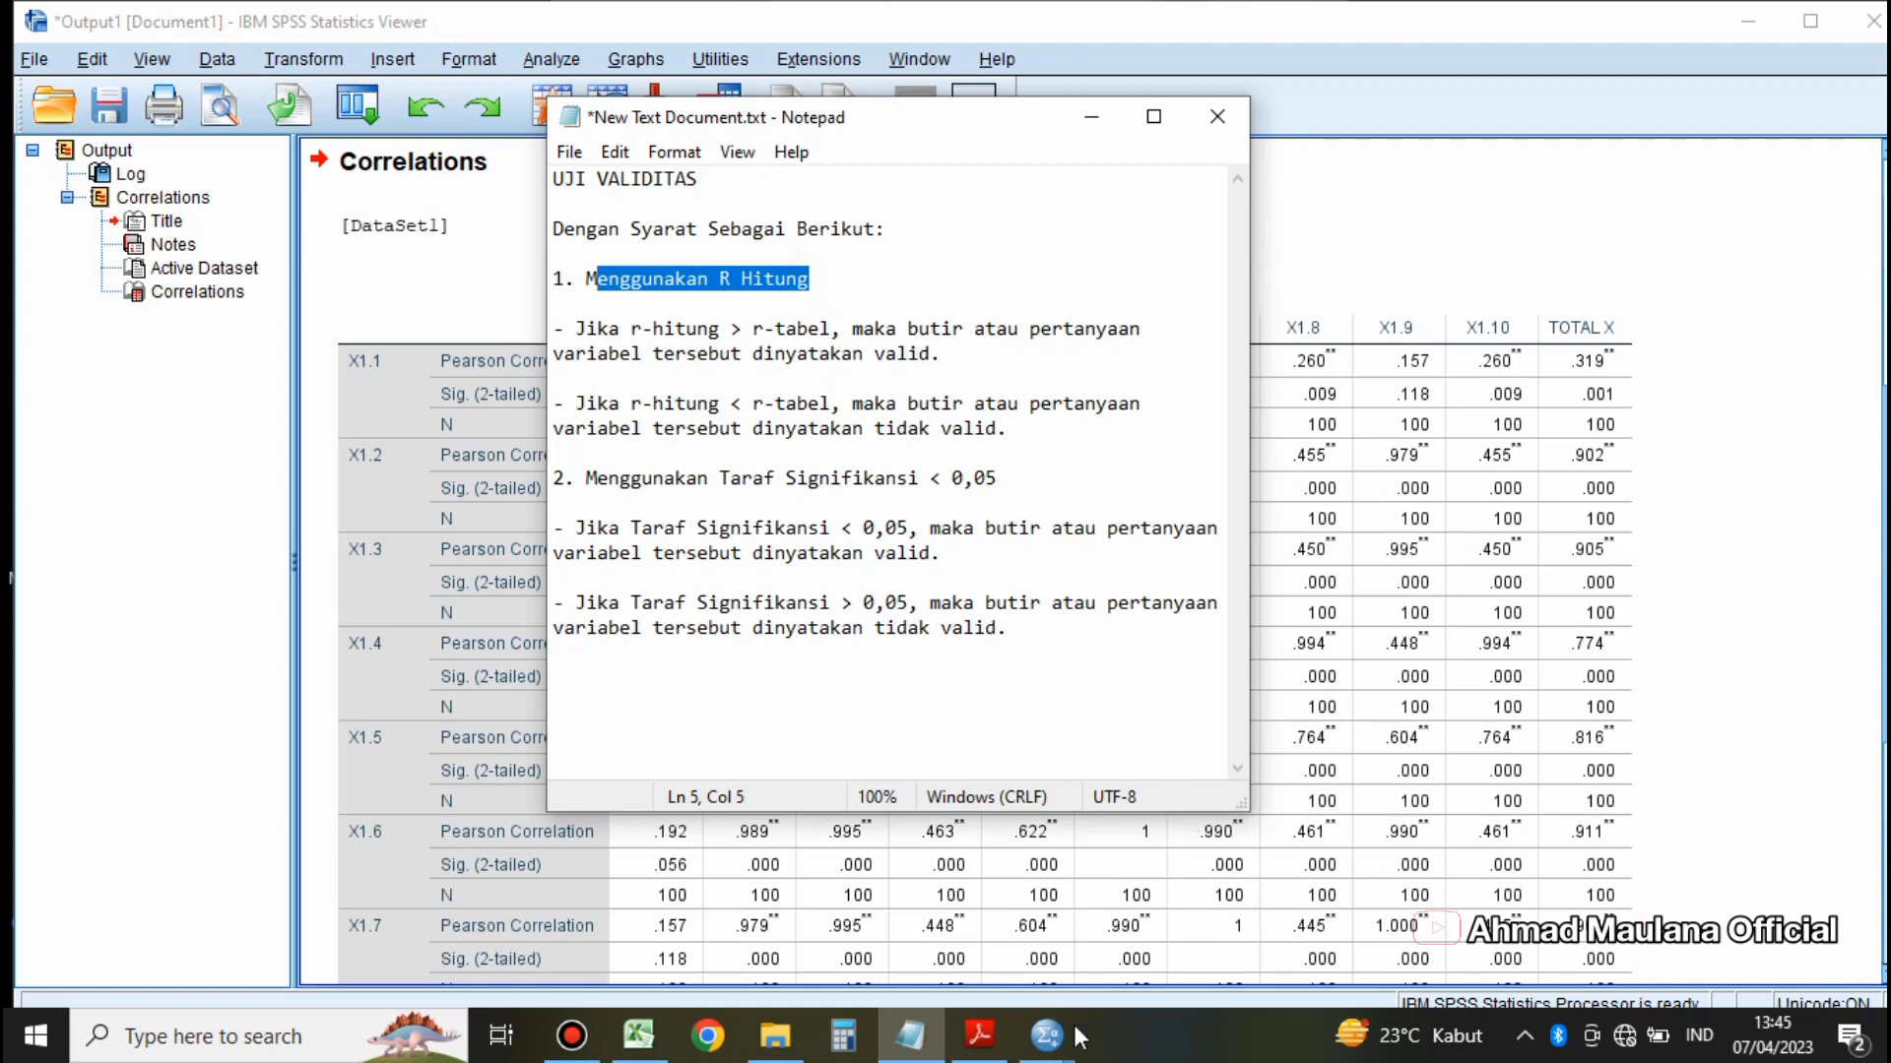
Step: Switch to rtabel.pdf in Adobe Reader and examine the r-table values by N at the 5% and 1% significance levels
{"action": "mouse_move", "coordinate": [997, 1036]}
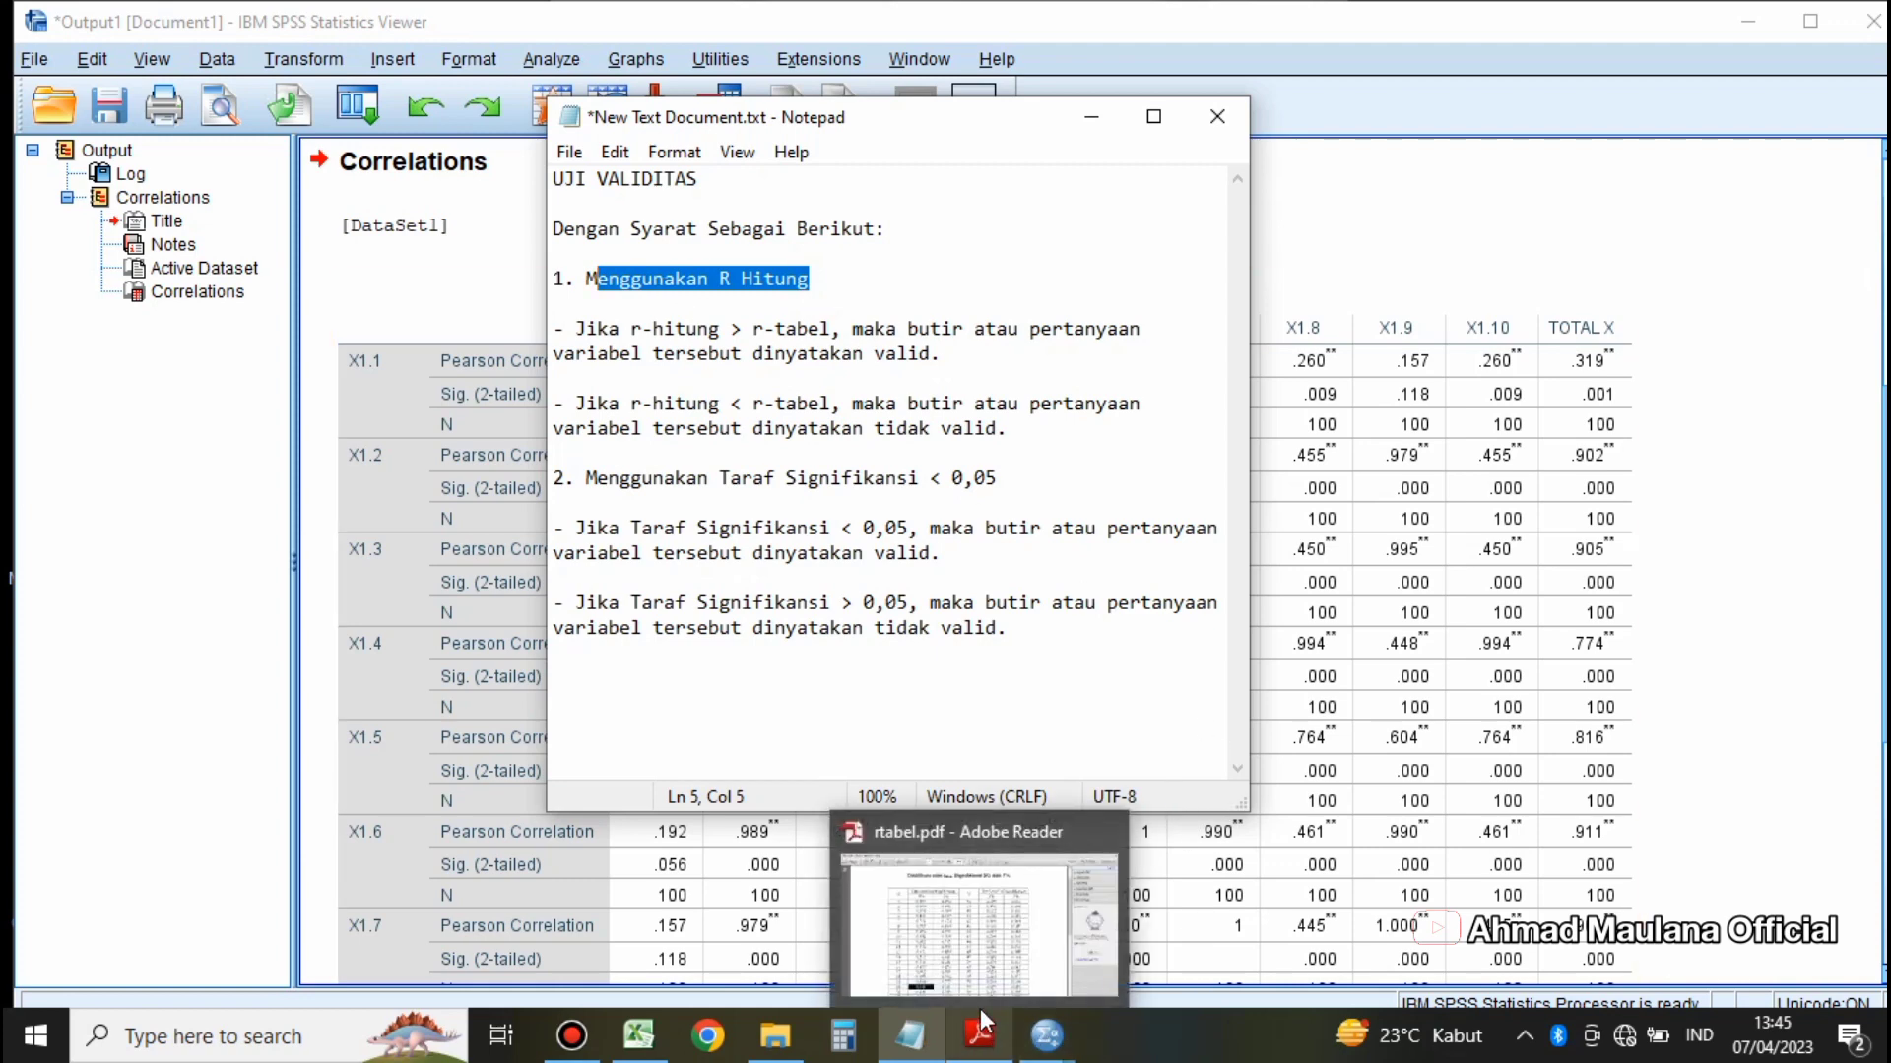
{"action": "left_click", "coordinate": [979, 1003]}
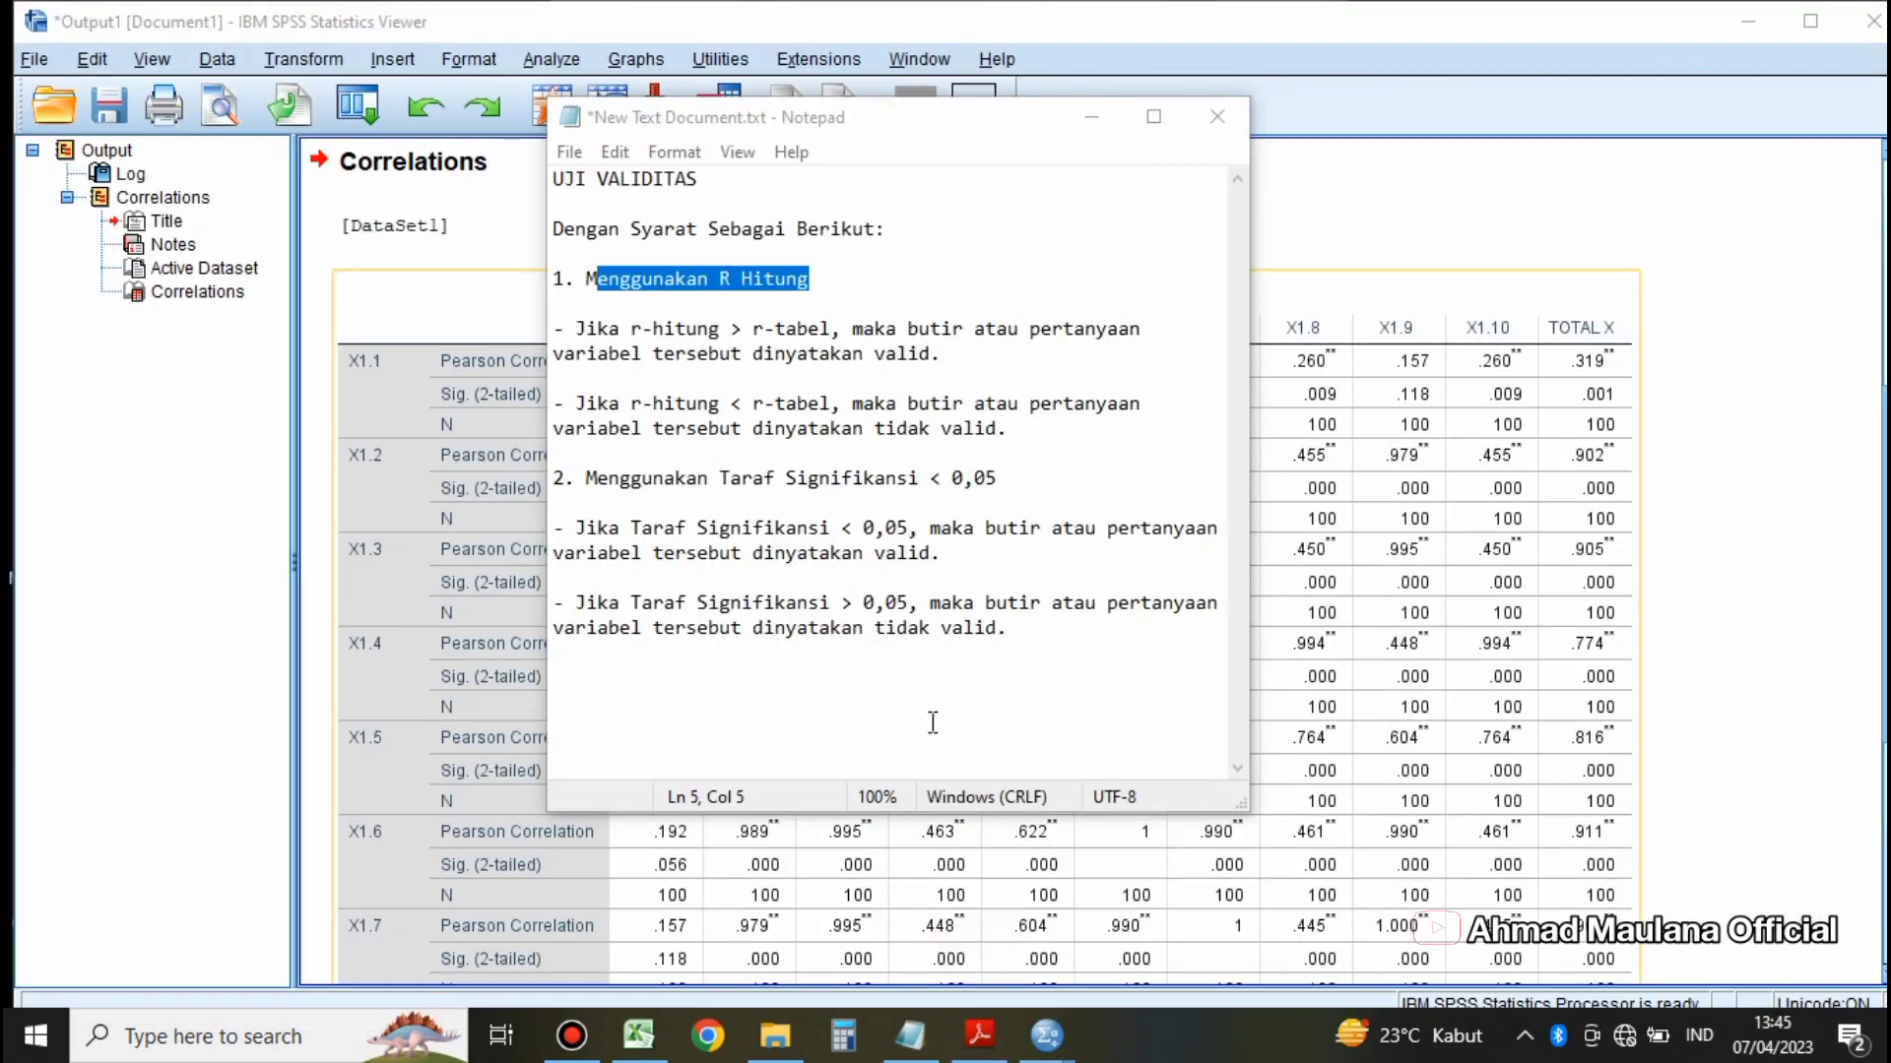
{"action": "left_click", "coordinate": [981, 1048]}
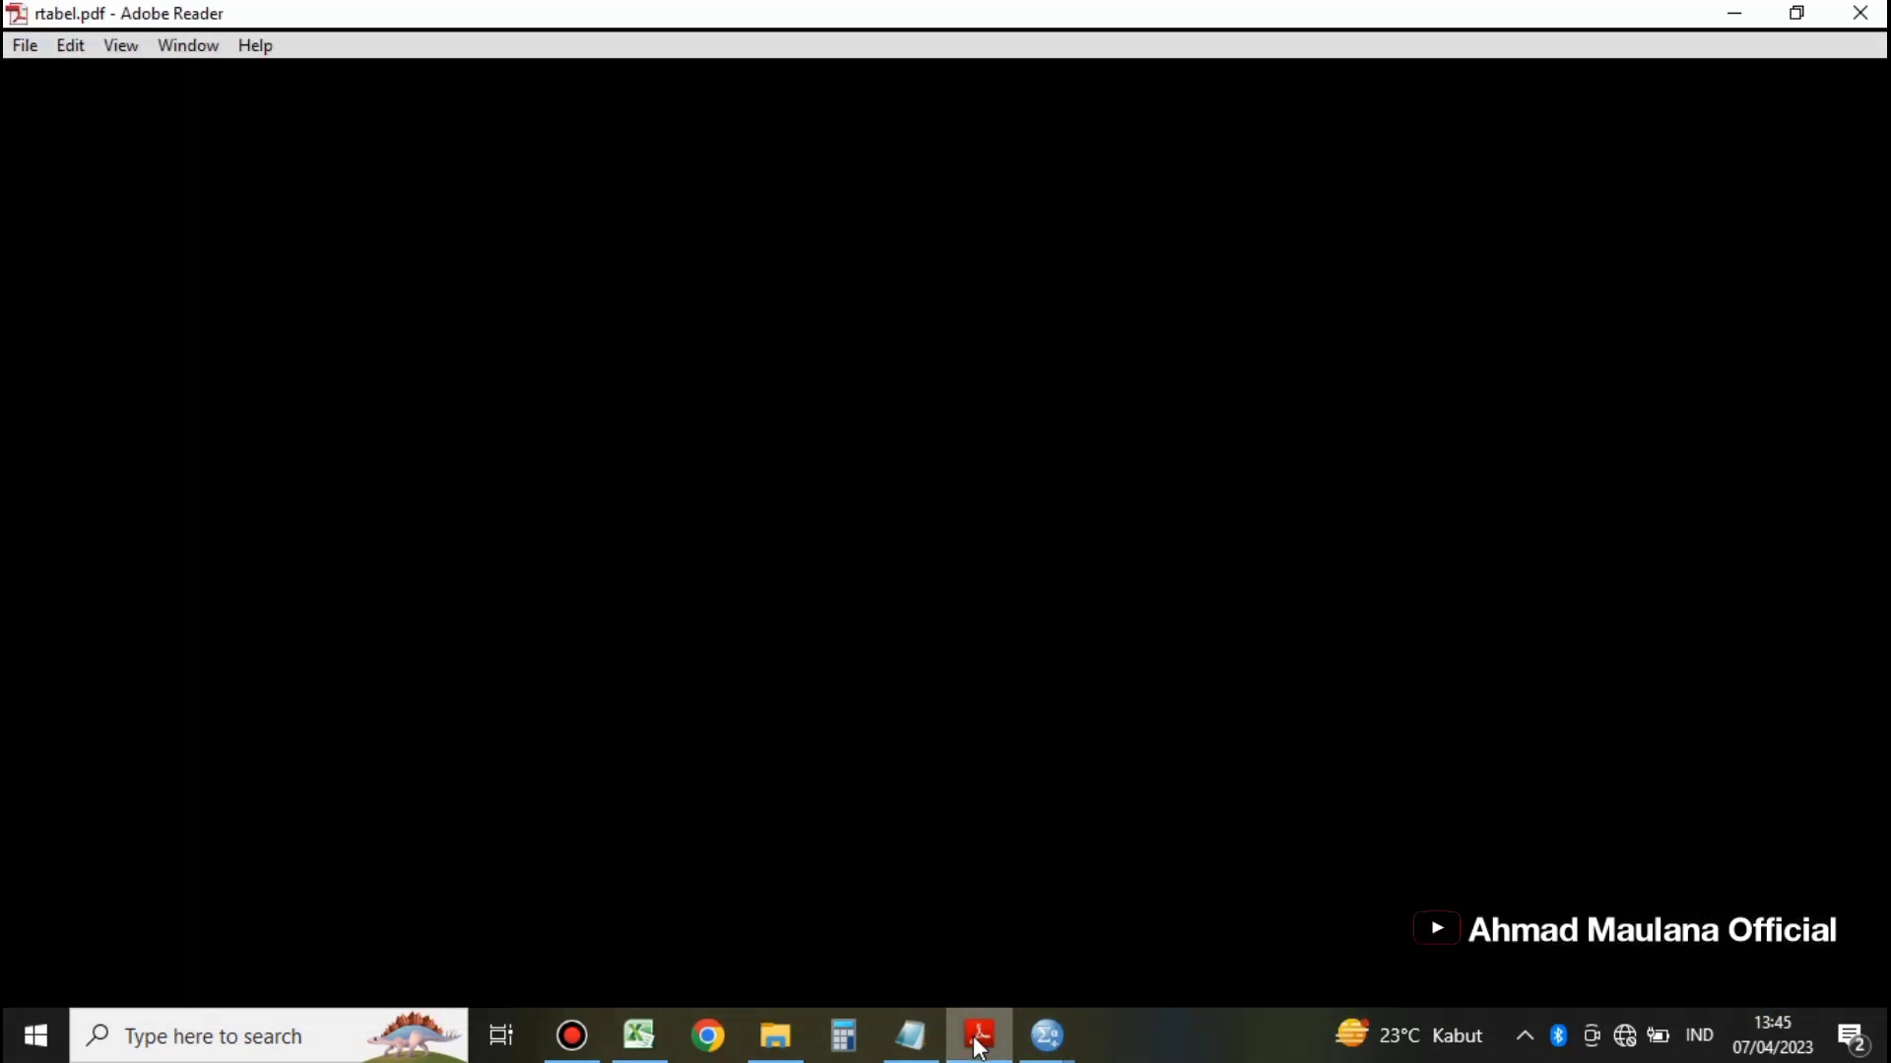
{"action": "left_click", "coordinate": [980, 1050]}
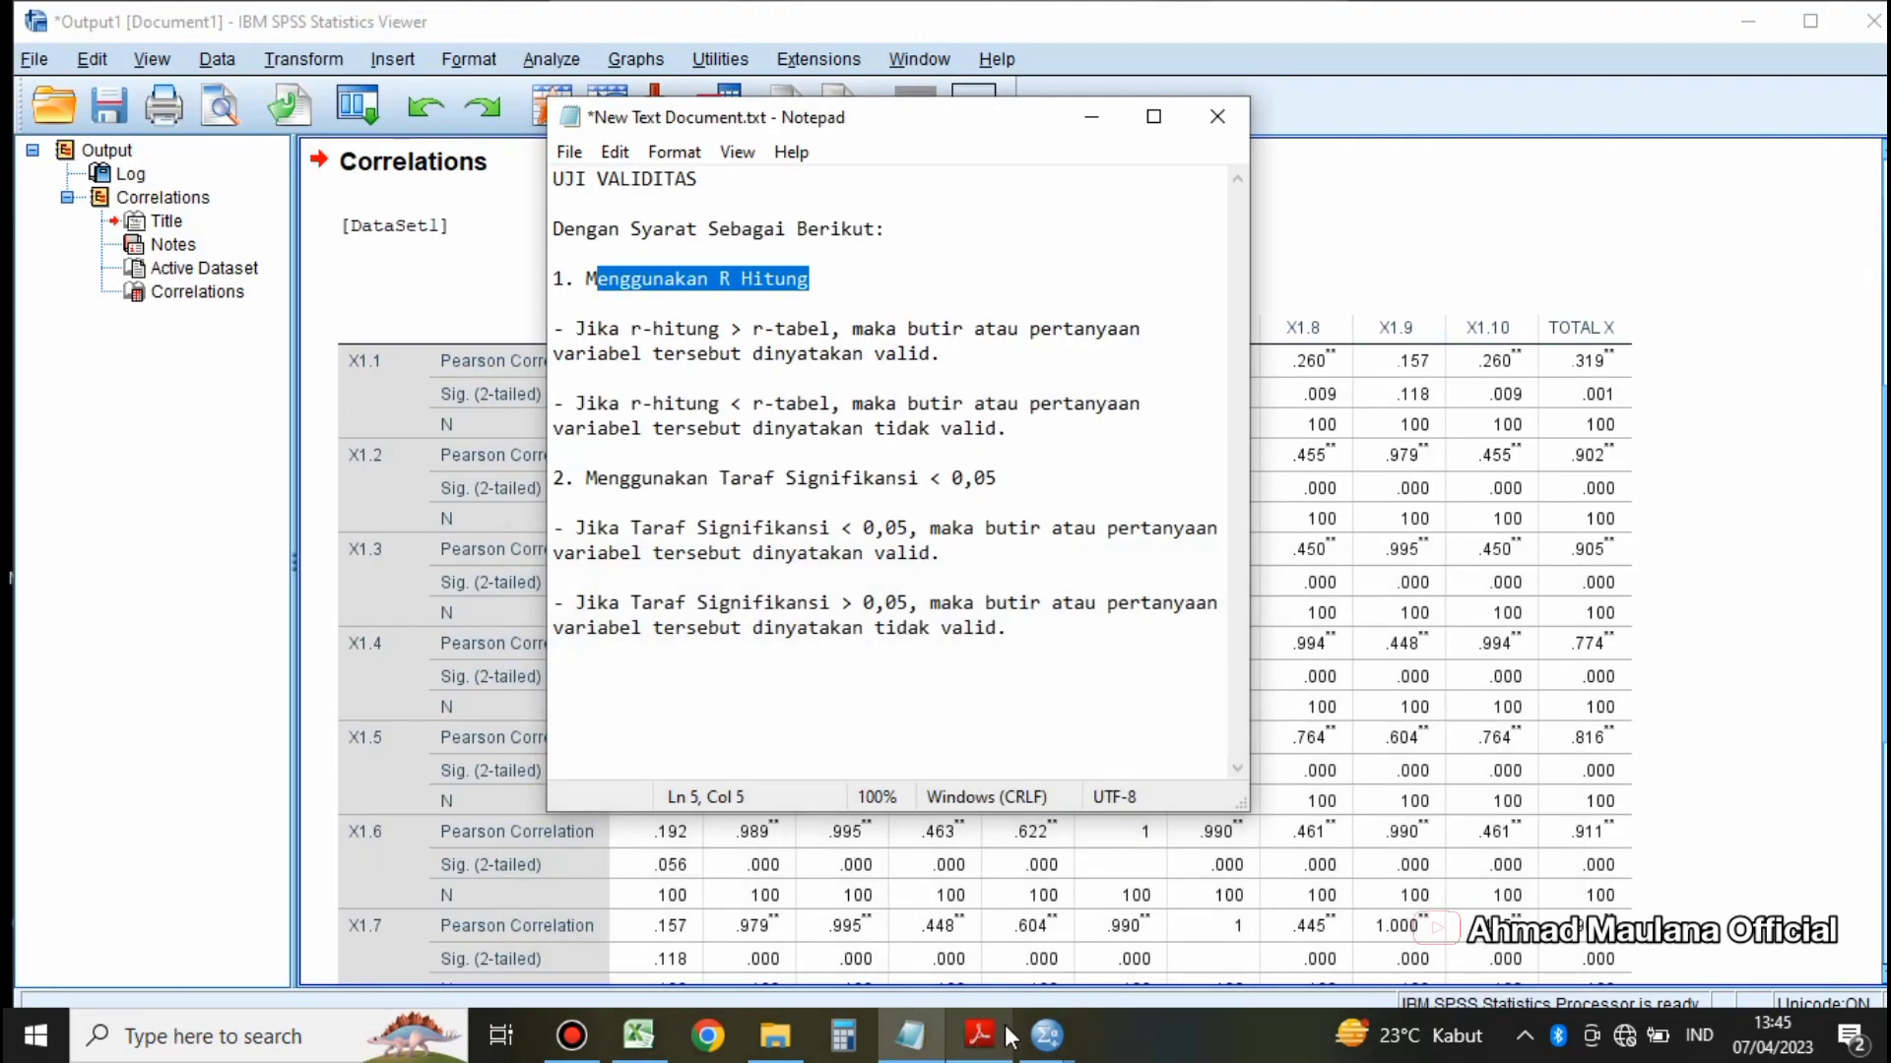
{"action": "left_click", "coordinate": [990, 1051]}
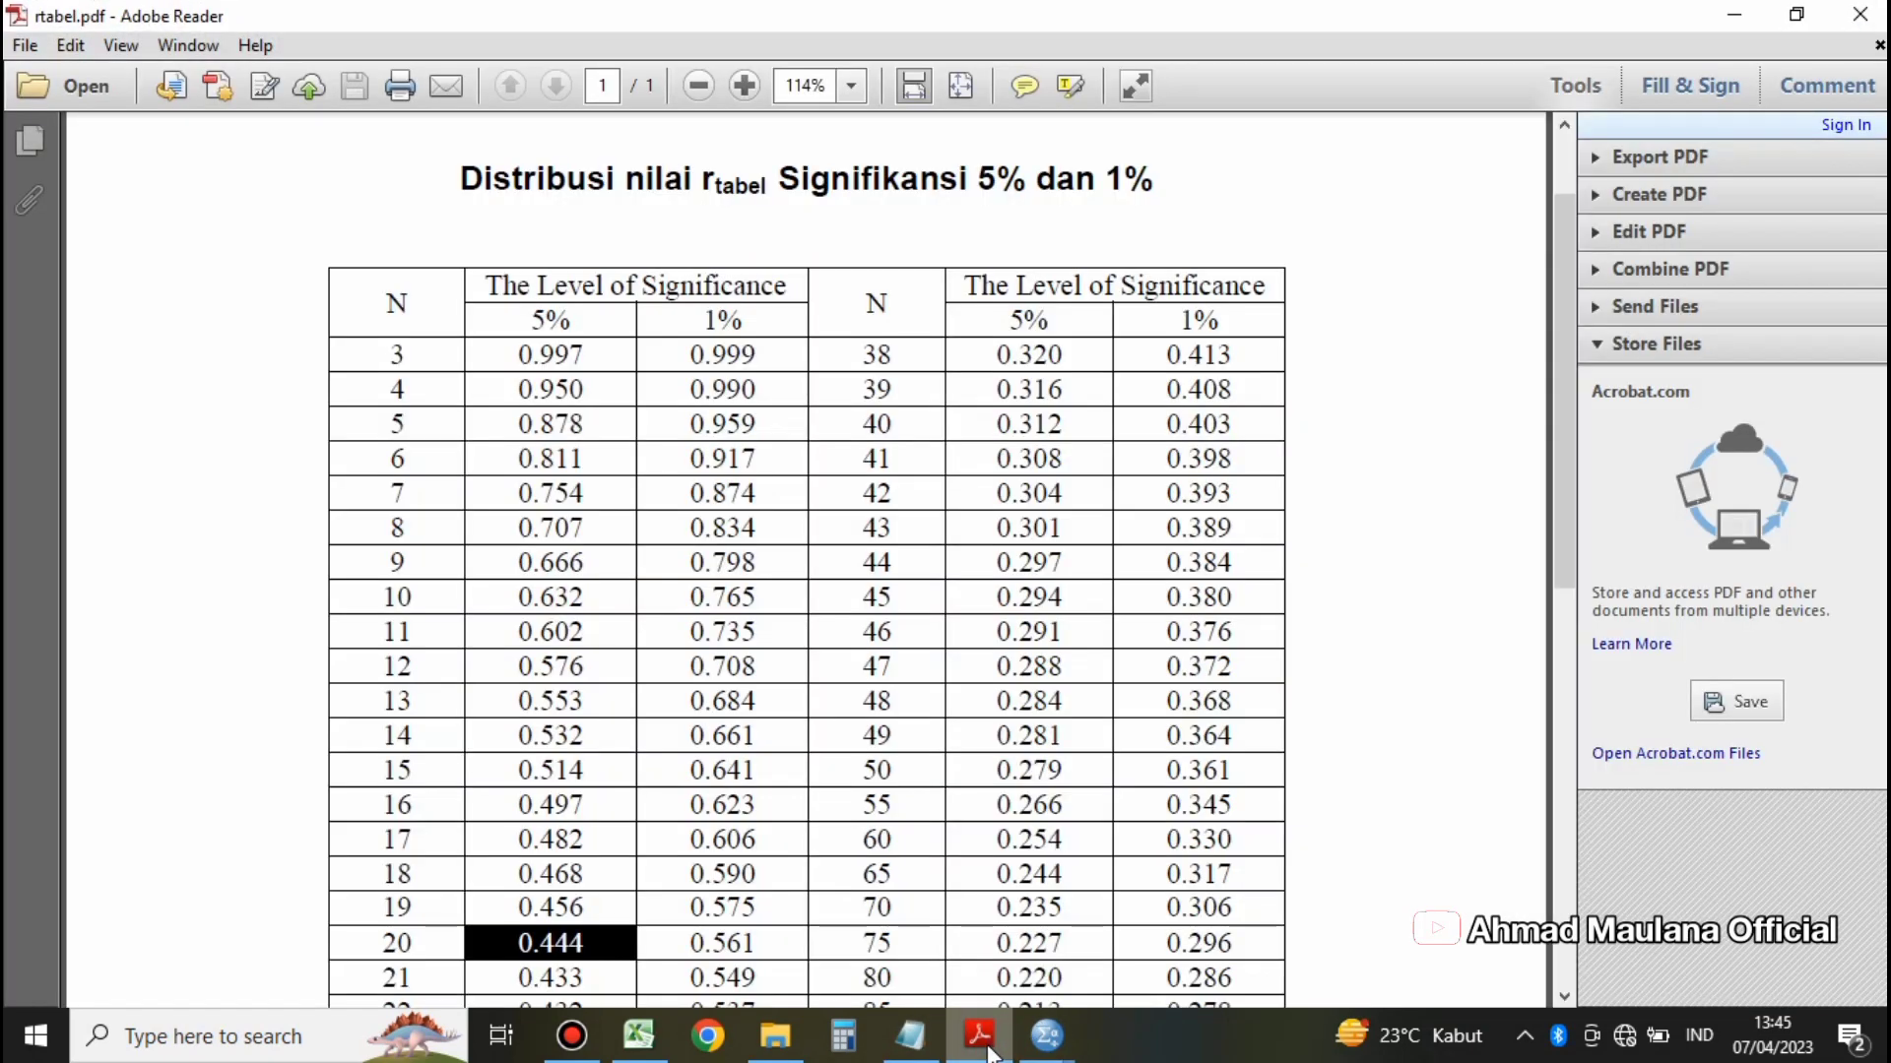
{"action": "scroll", "coordinate": [982, 585], "scroll_direction": "down", "scroll_amount": 2}
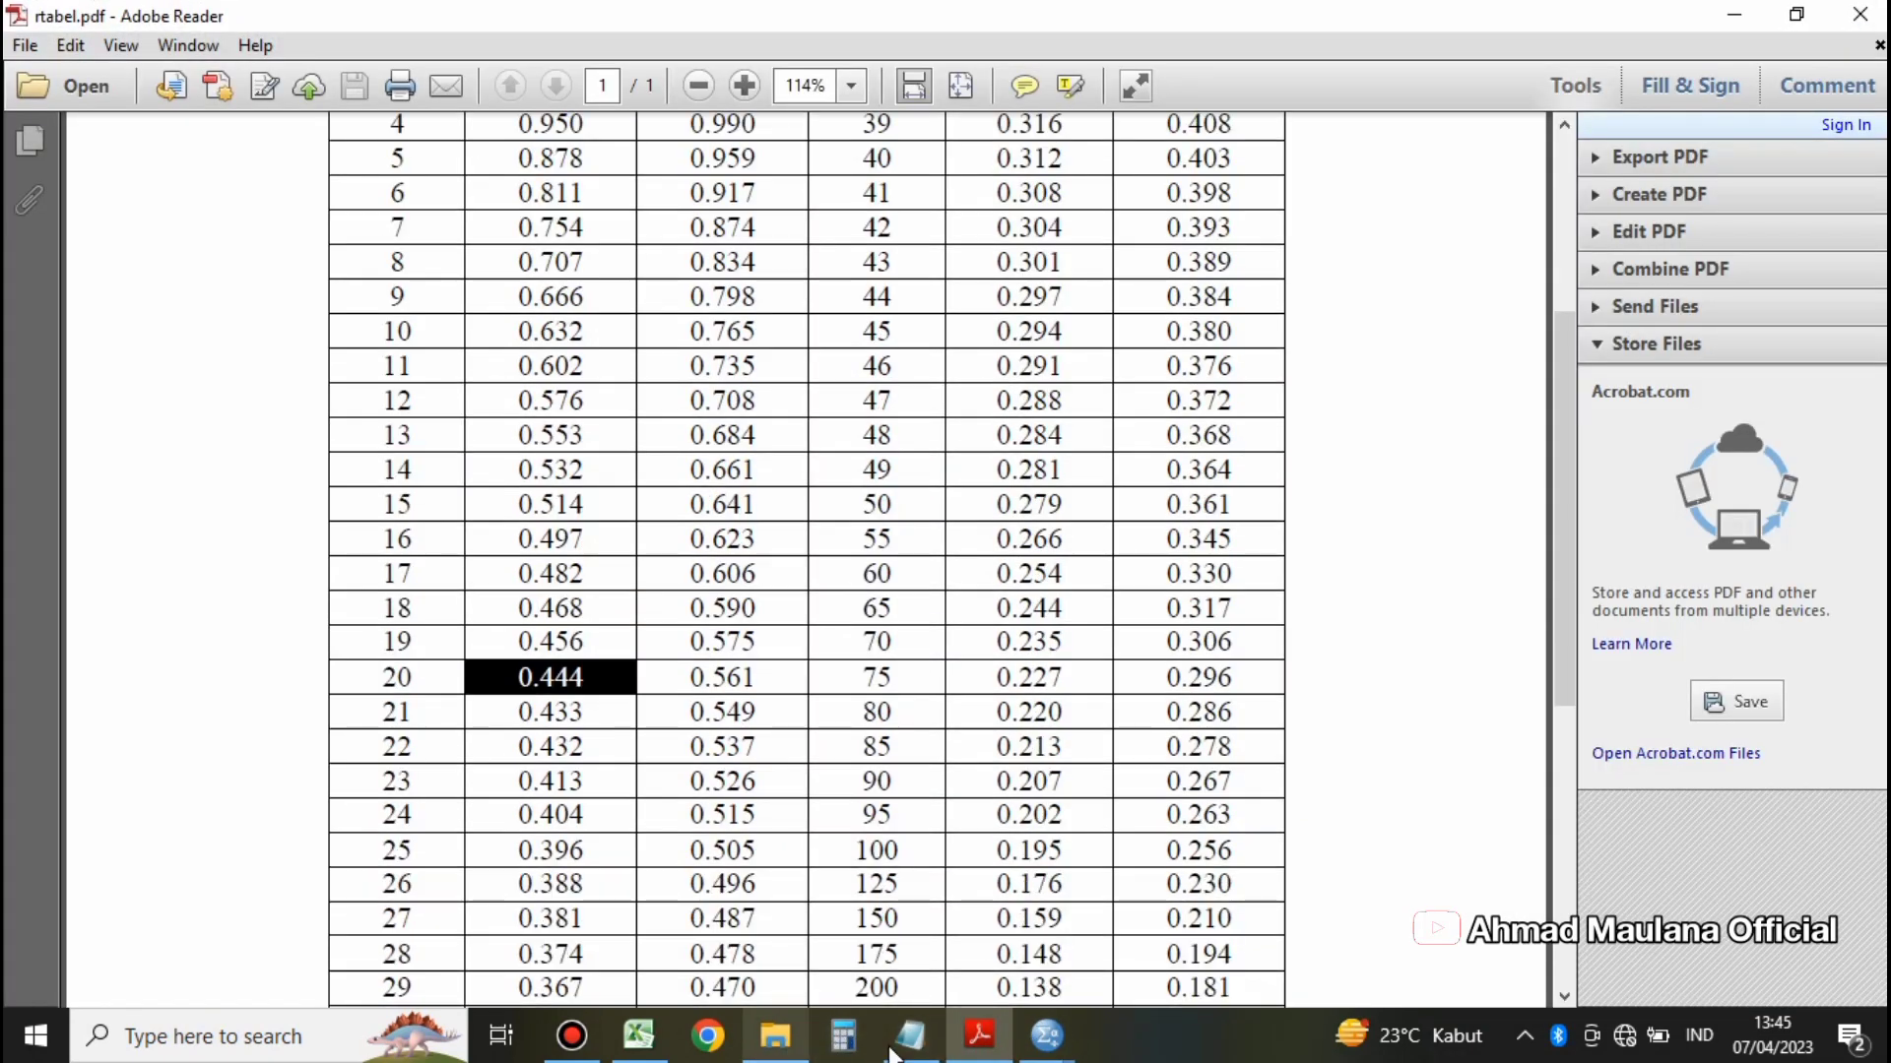
Step: Return to the SPSS dataset's data view and select the last filled case to check the number of respondents
{"action": "mouse_move", "coordinate": [1051, 1055]}
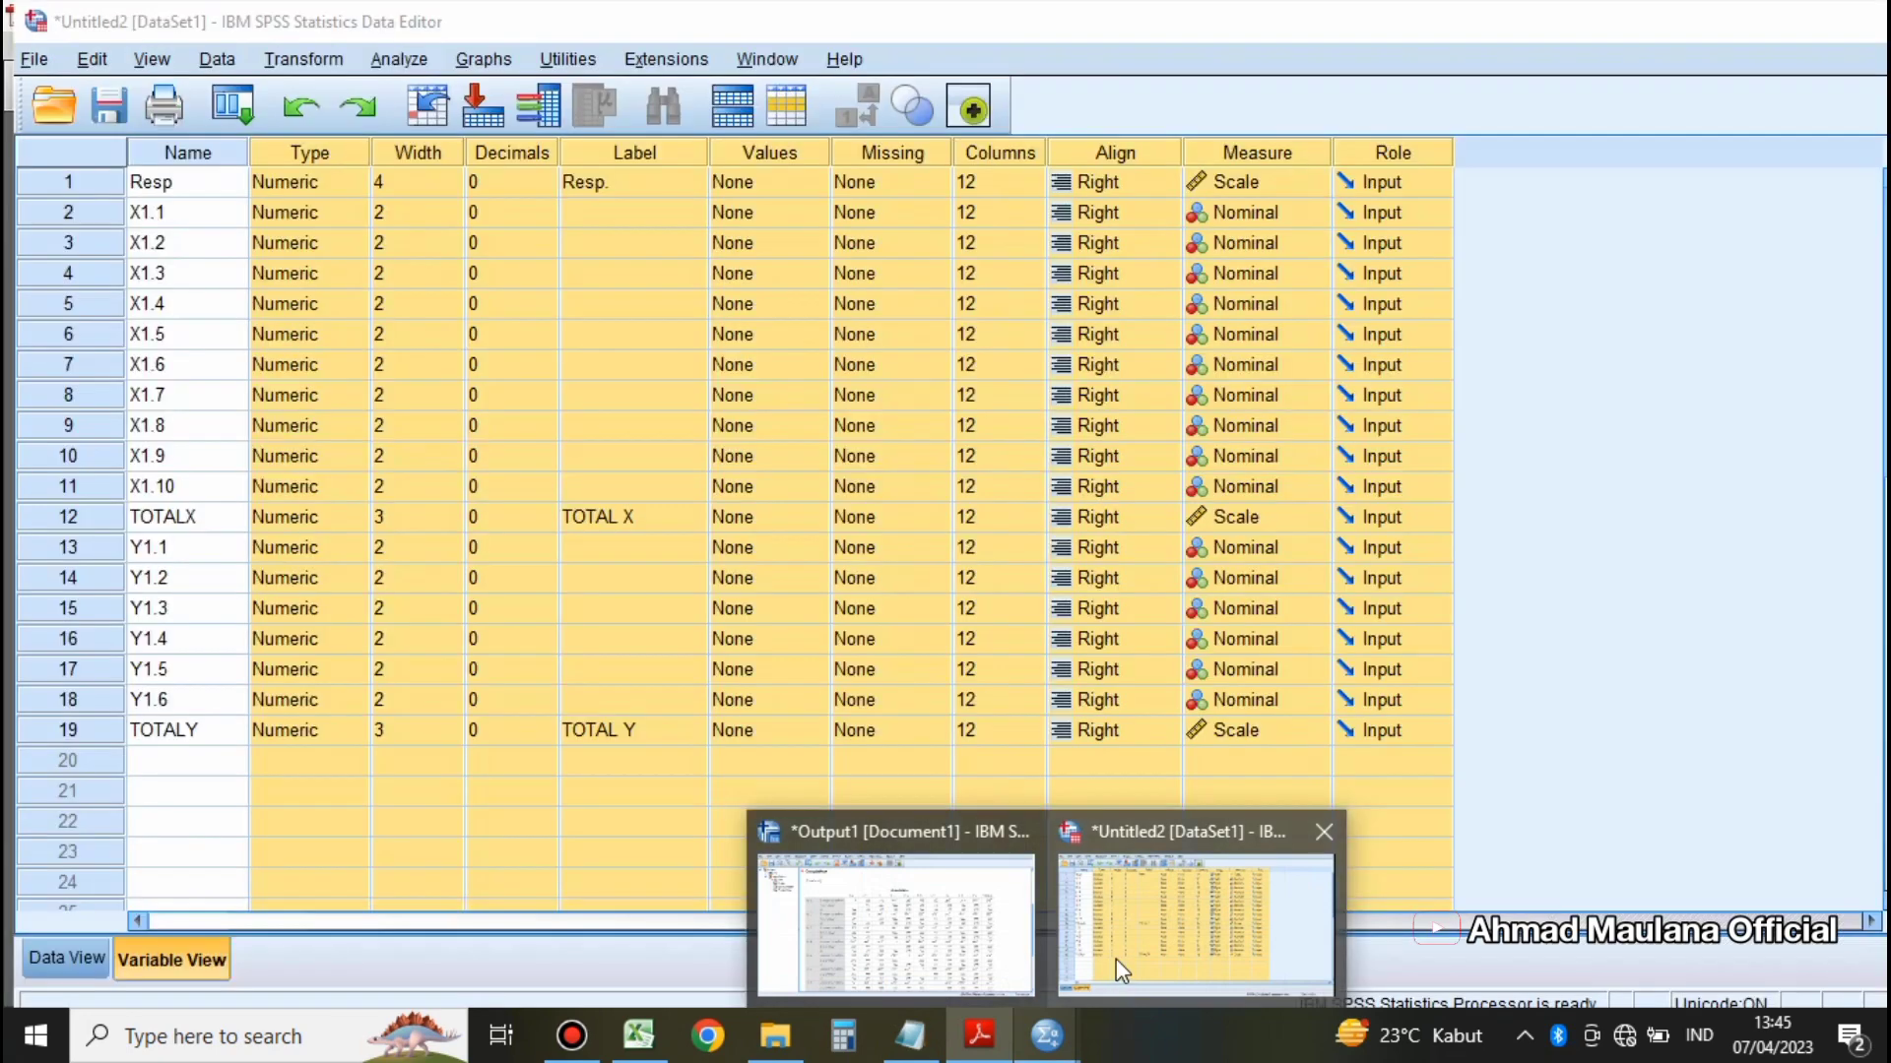
{"action": "left_click", "coordinate": [1115, 959]}
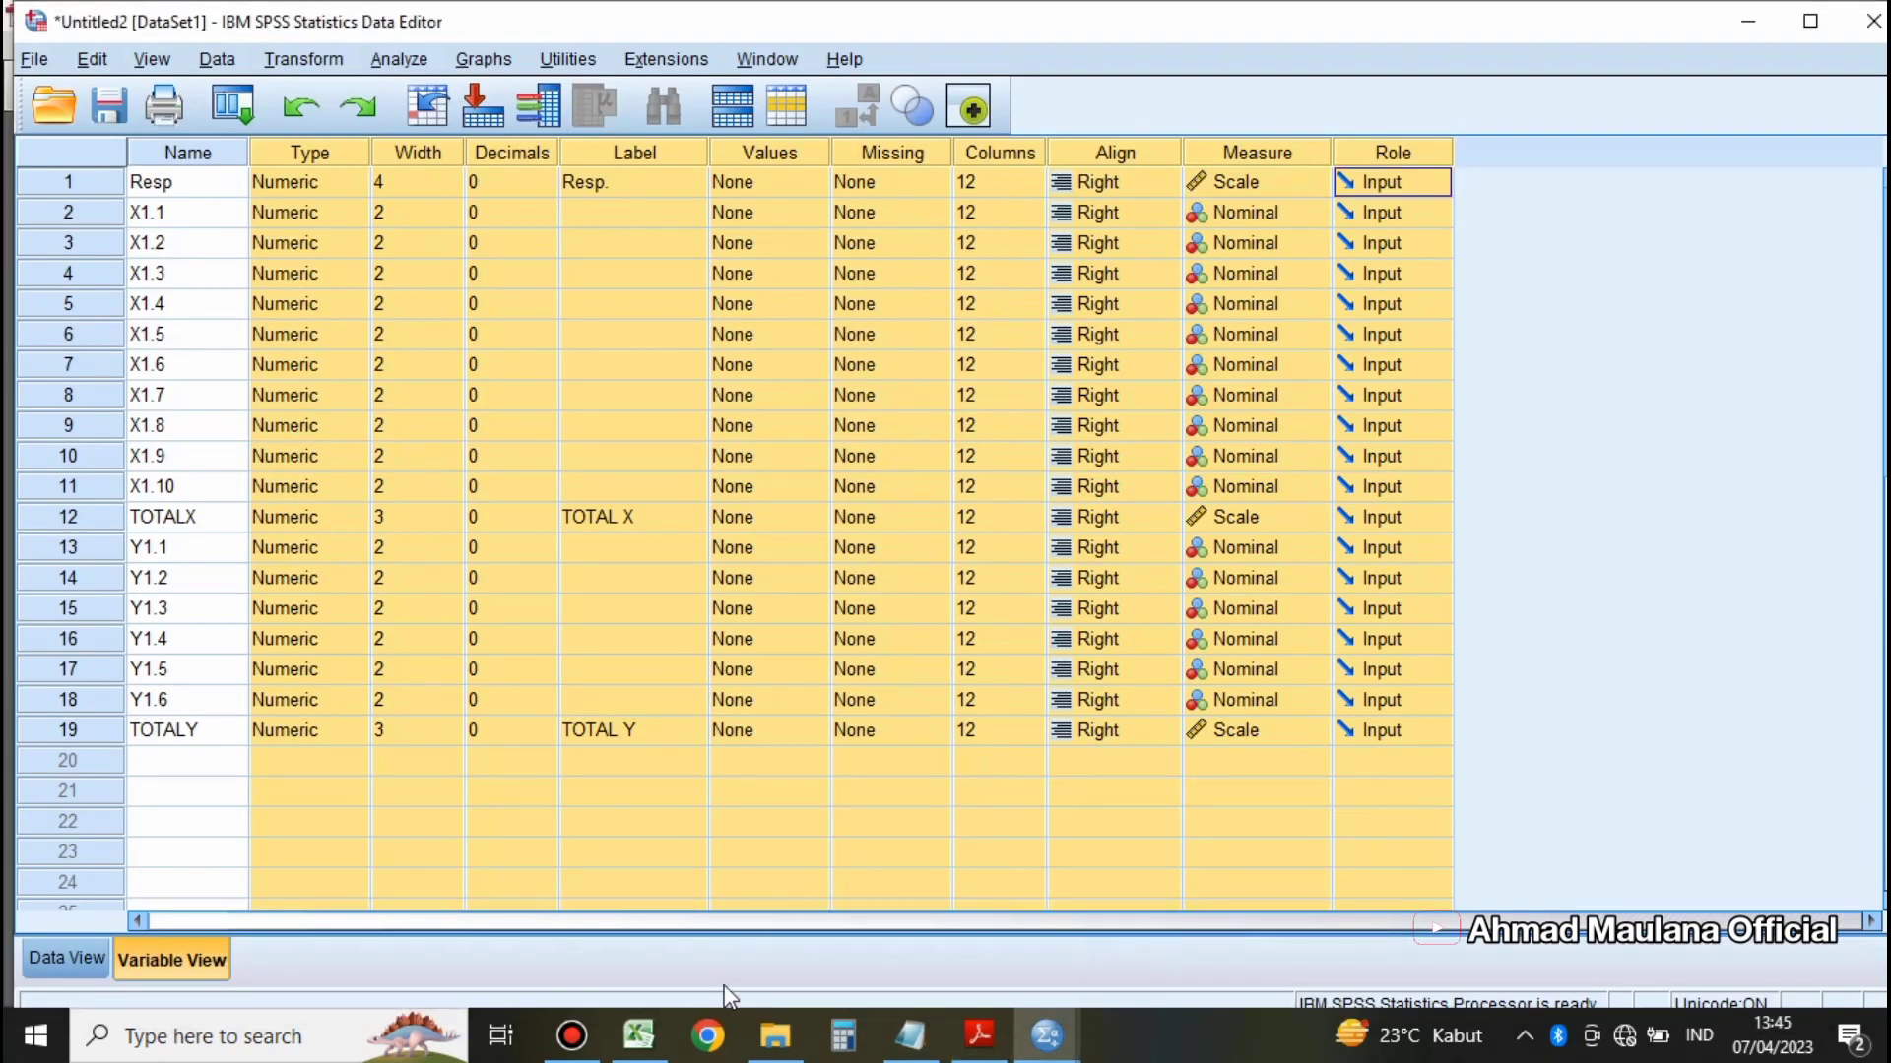
{"action": "left_click", "coordinate": [68, 959]}
{"action": "scroll", "coordinate": [279, 773], "scroll_direction": "down", "scroll_amount": 6}
{"action": "scroll", "coordinate": [279, 773], "scroll_direction": "down", "scroll_amount": 20}
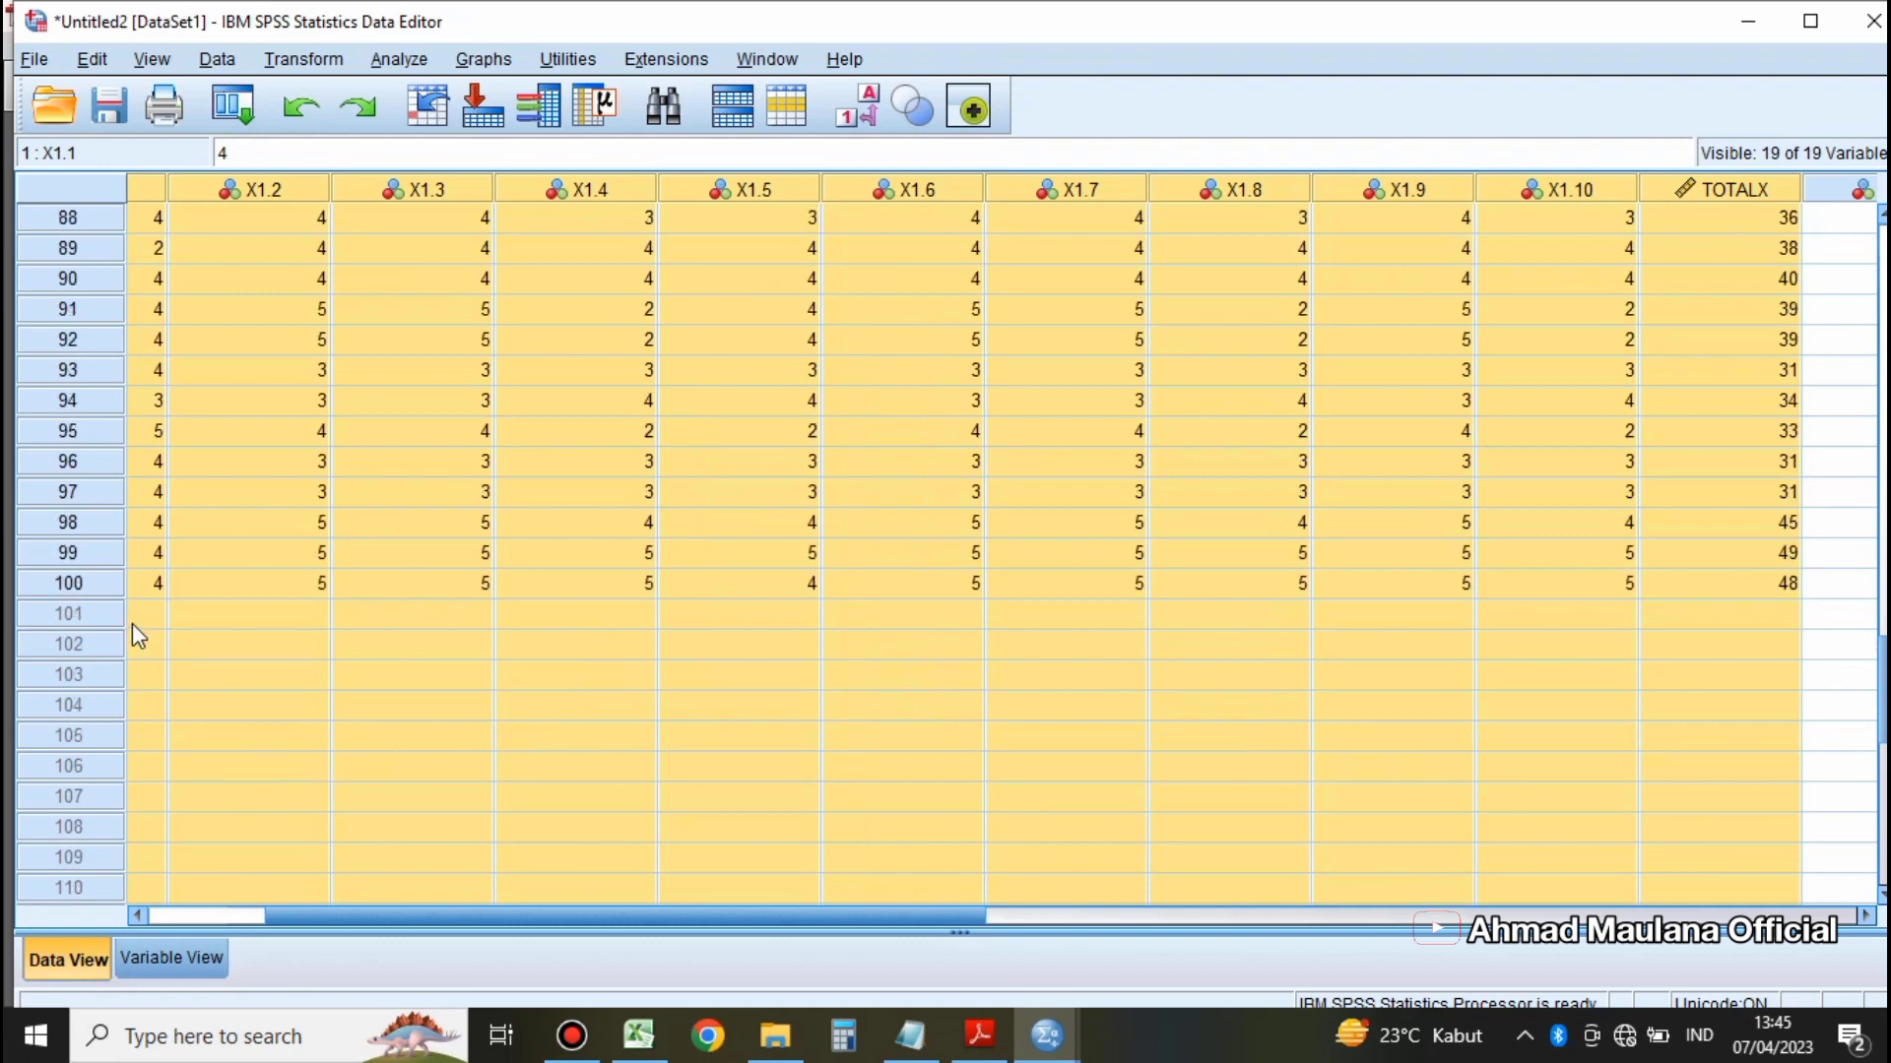
{"action": "left_click", "coordinate": [85, 588]}
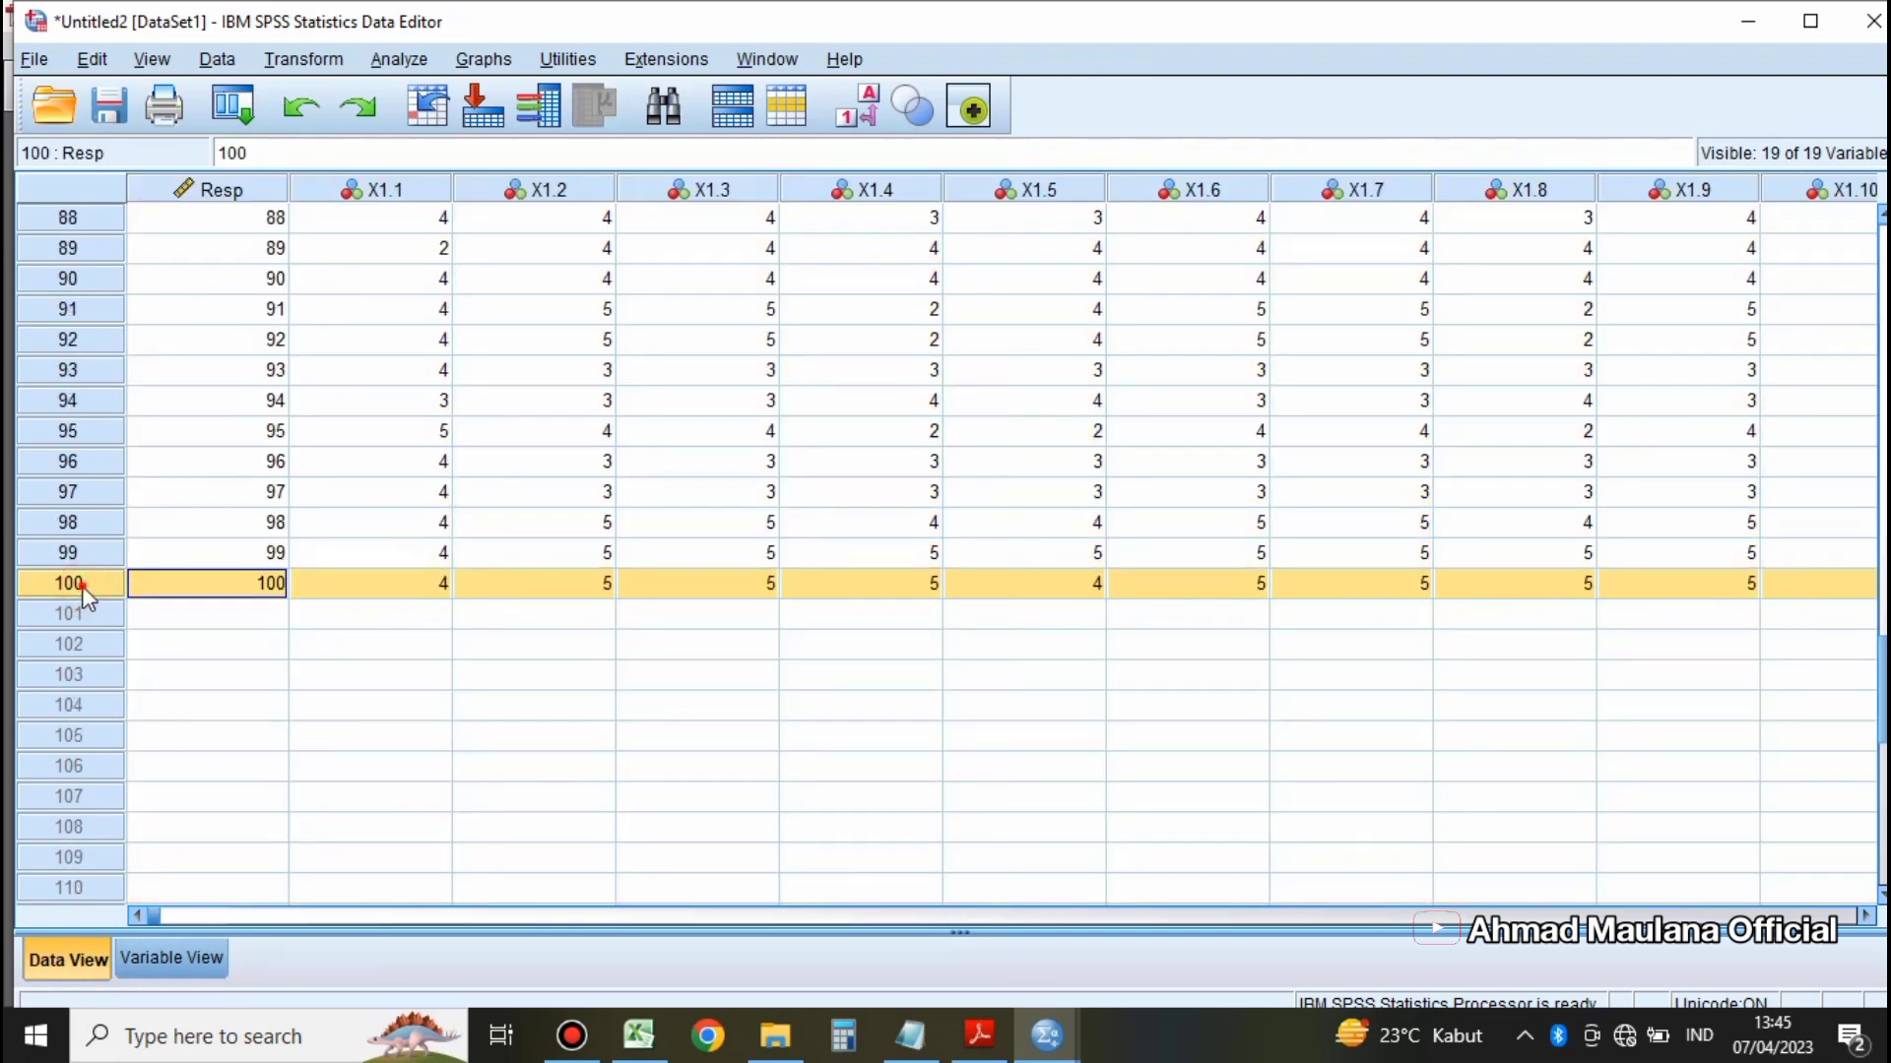
Step: Switch to rtabel.pdf in Adobe Reader and locate the row for N = 100
{"action": "left_click", "coordinate": [980, 1036]}
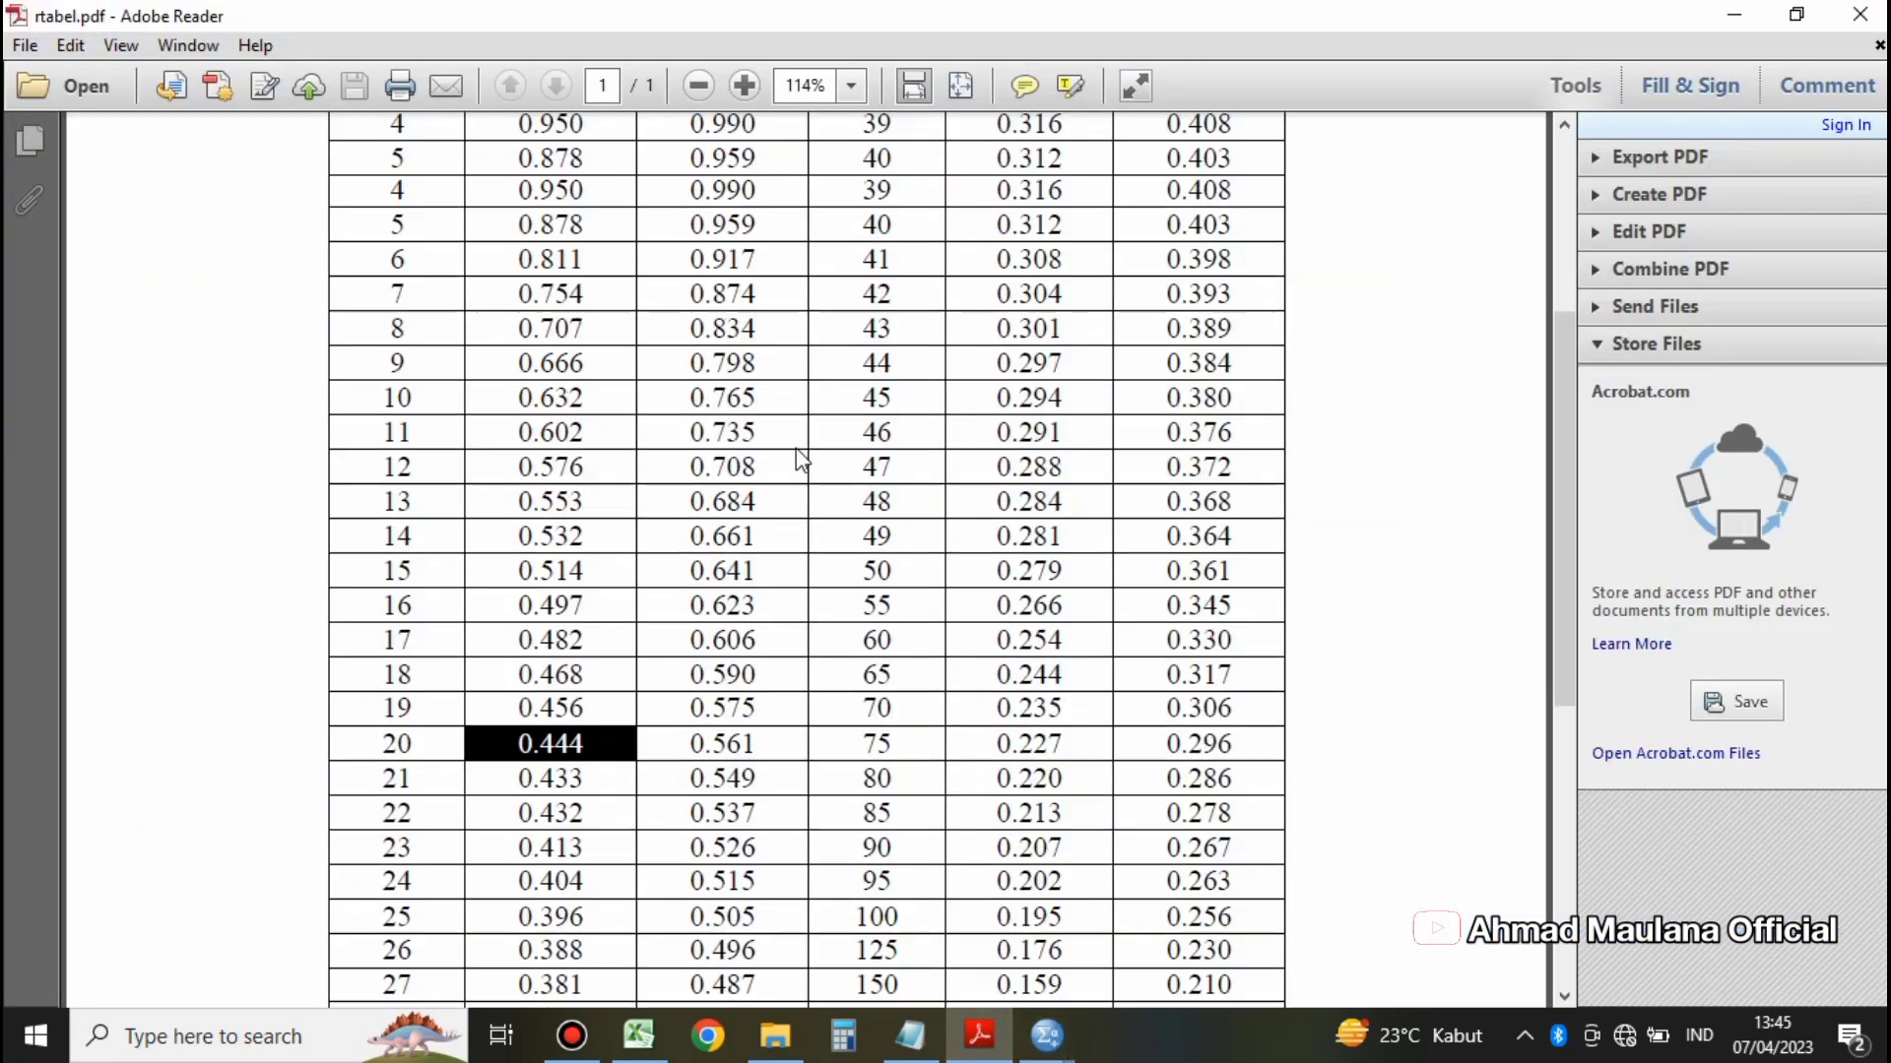
{"action": "scroll", "coordinate": [792, 440], "scroll_direction": "up", "scroll_amount": 4}
{"action": "scroll", "coordinate": [791, 440], "scroll_direction": "down", "scroll_amount": 3}
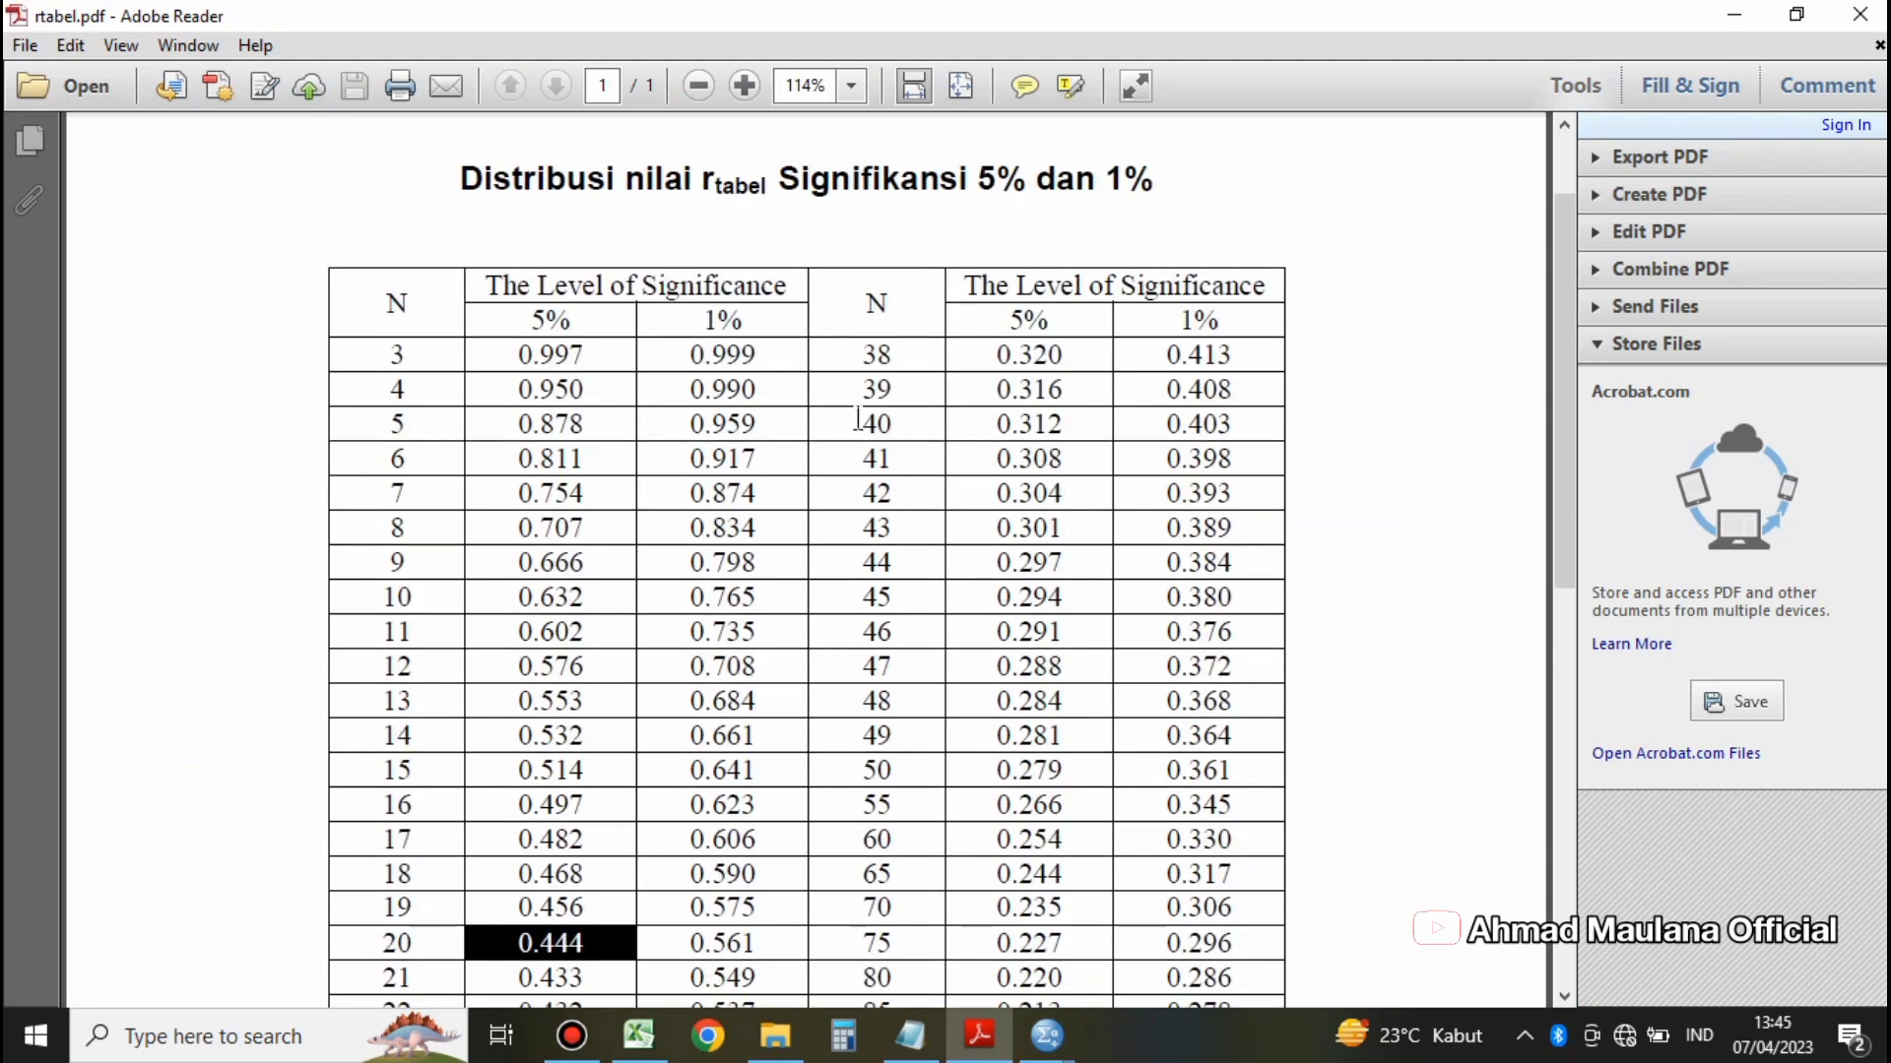
{"action": "double_click", "coordinate": [873, 304]}
{"action": "scroll", "coordinate": [908, 403], "scroll_direction": "down", "scroll_amount": 10}
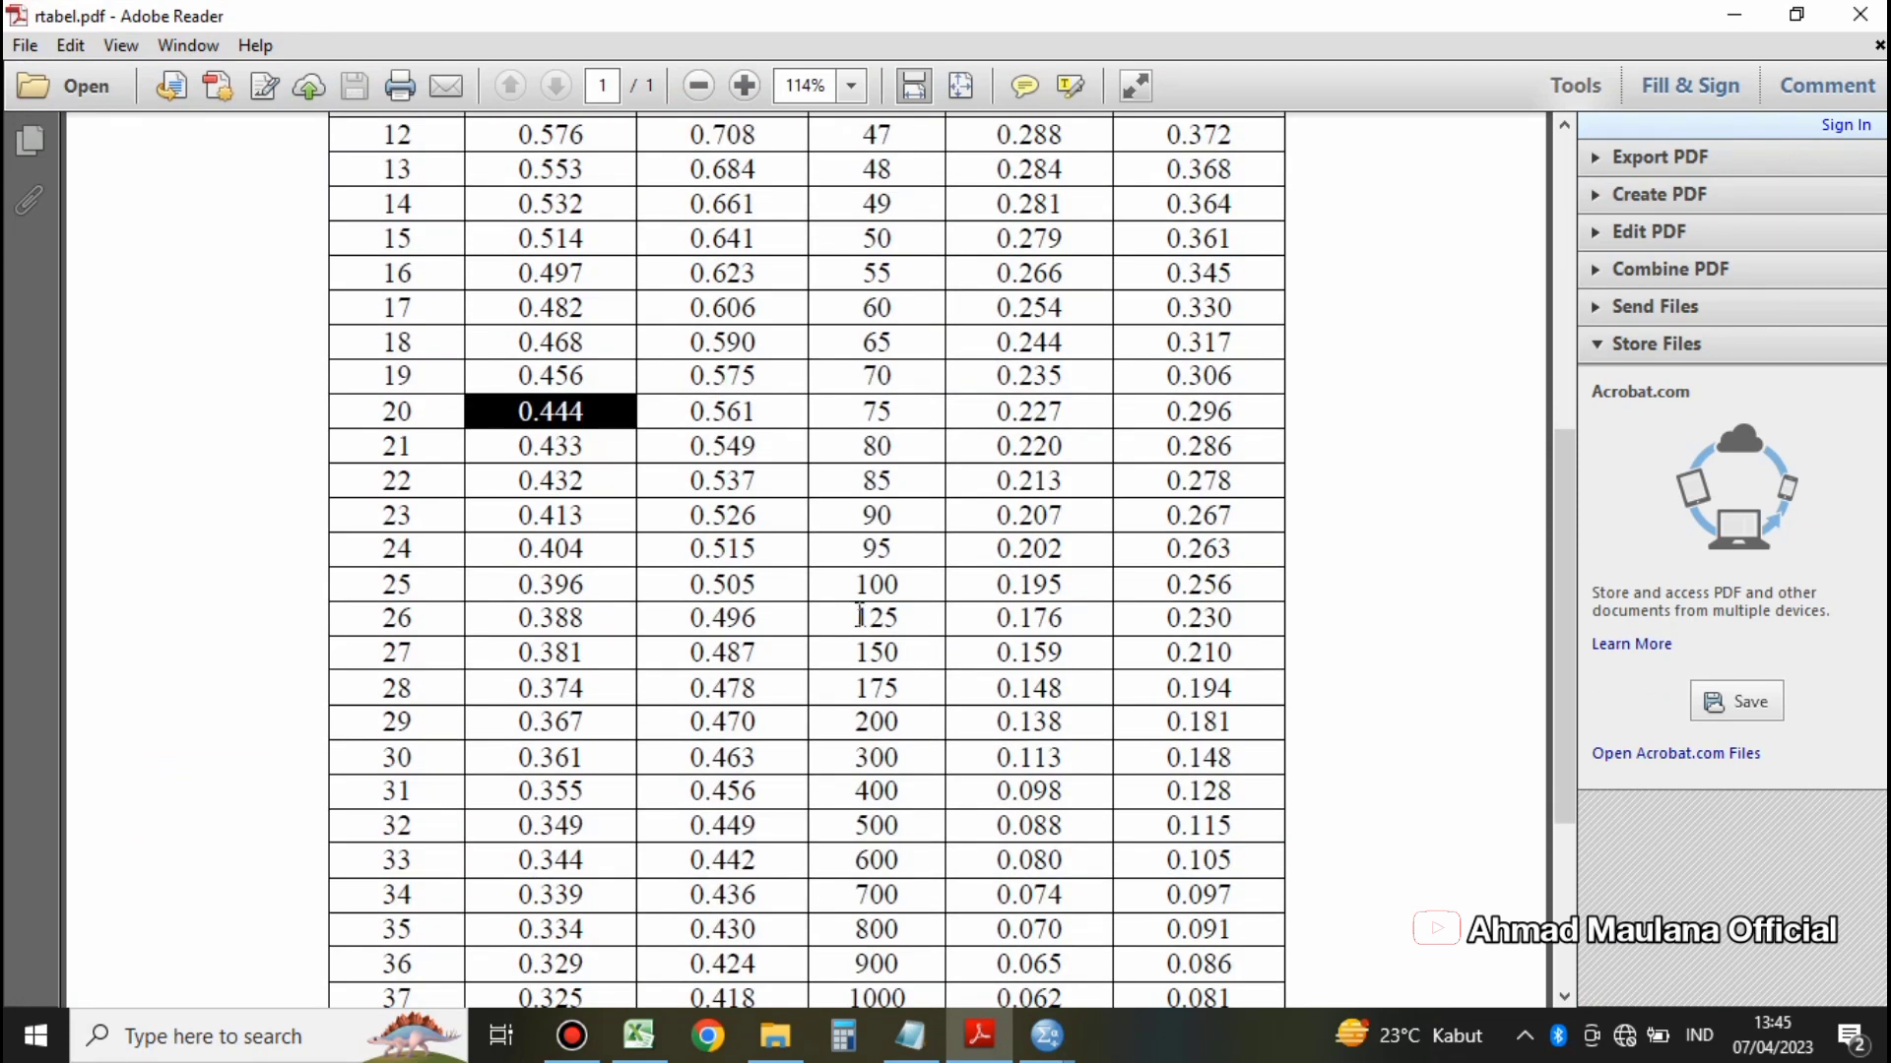
{"action": "double_click", "coordinate": [854, 589]}
Step: Look up the r-table value at the 5% significance level for N = 100 and highlight it
{"action": "scroll", "coordinate": [953, 601], "scroll_direction": "up", "scroll_amount": 10}
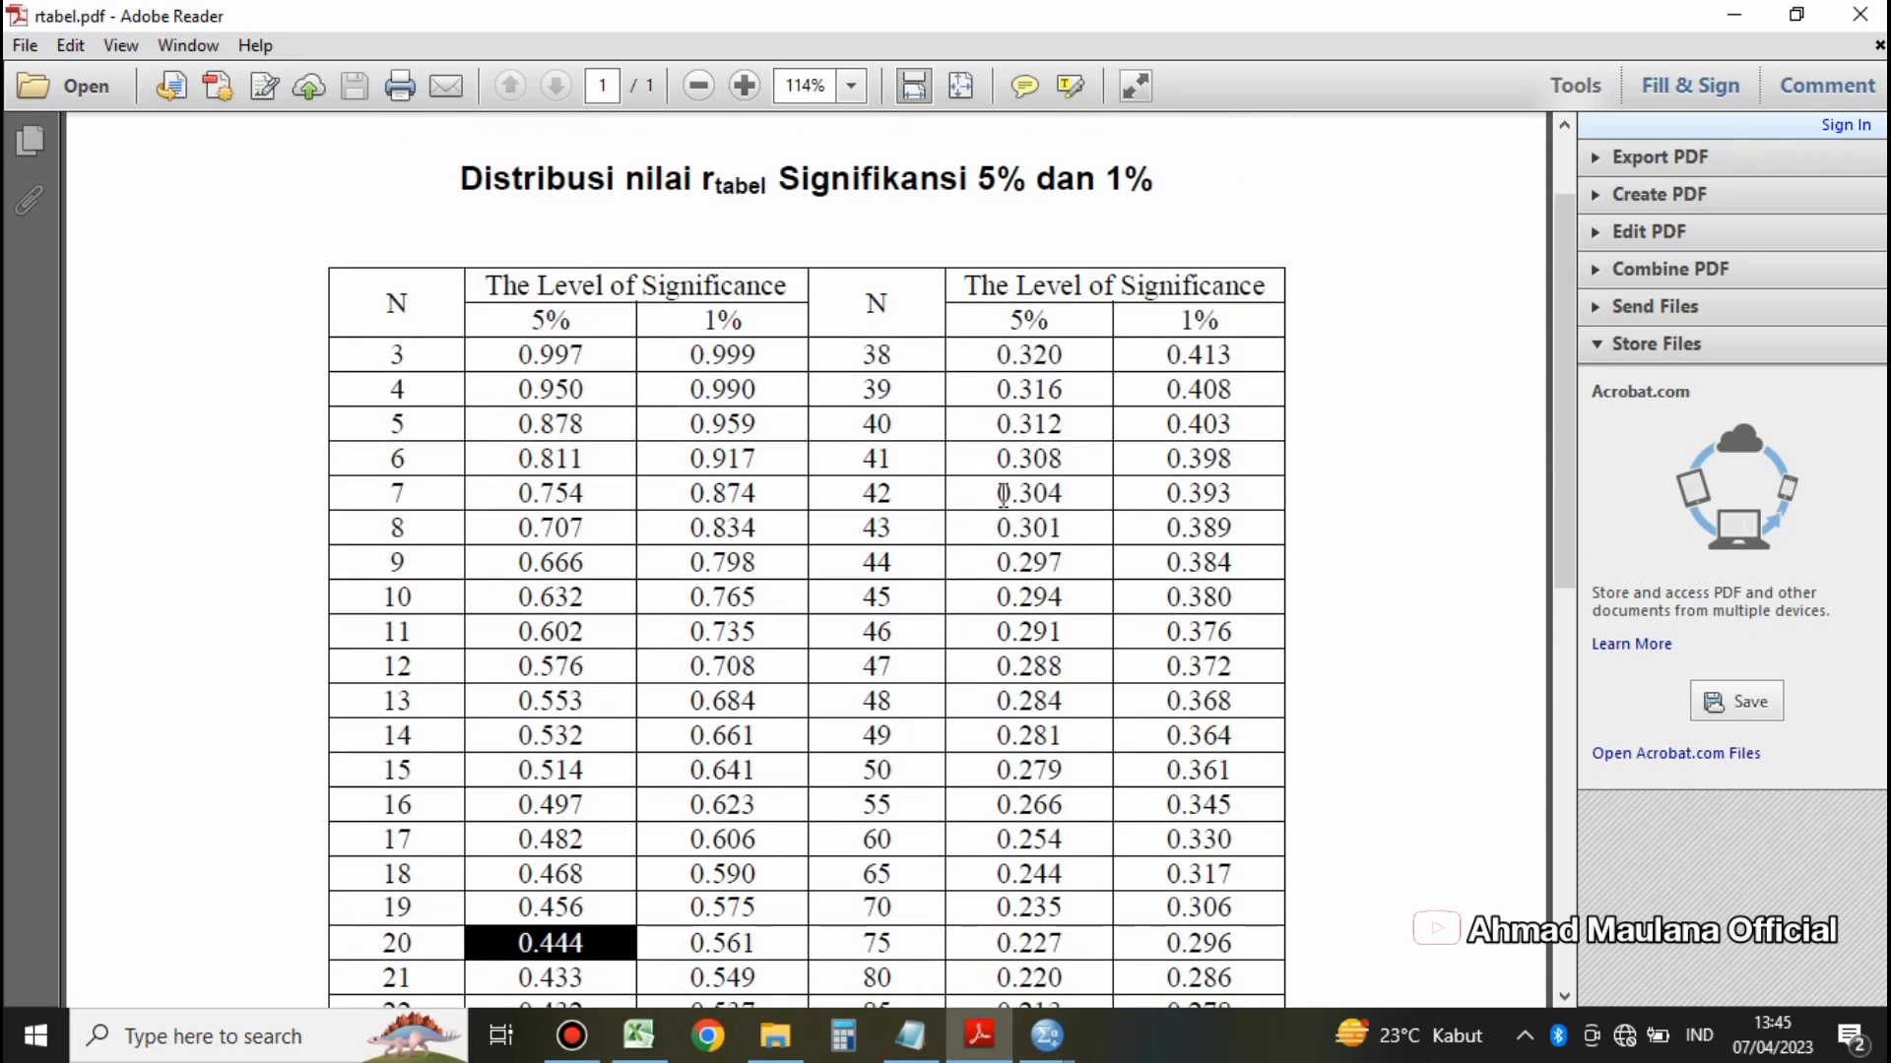
{"action": "scroll", "coordinate": [1002, 494], "scroll_direction": "down", "scroll_amount": 3}
{"action": "scroll", "coordinate": [1024, 788], "scroll_direction": "down", "scroll_amount": 4}
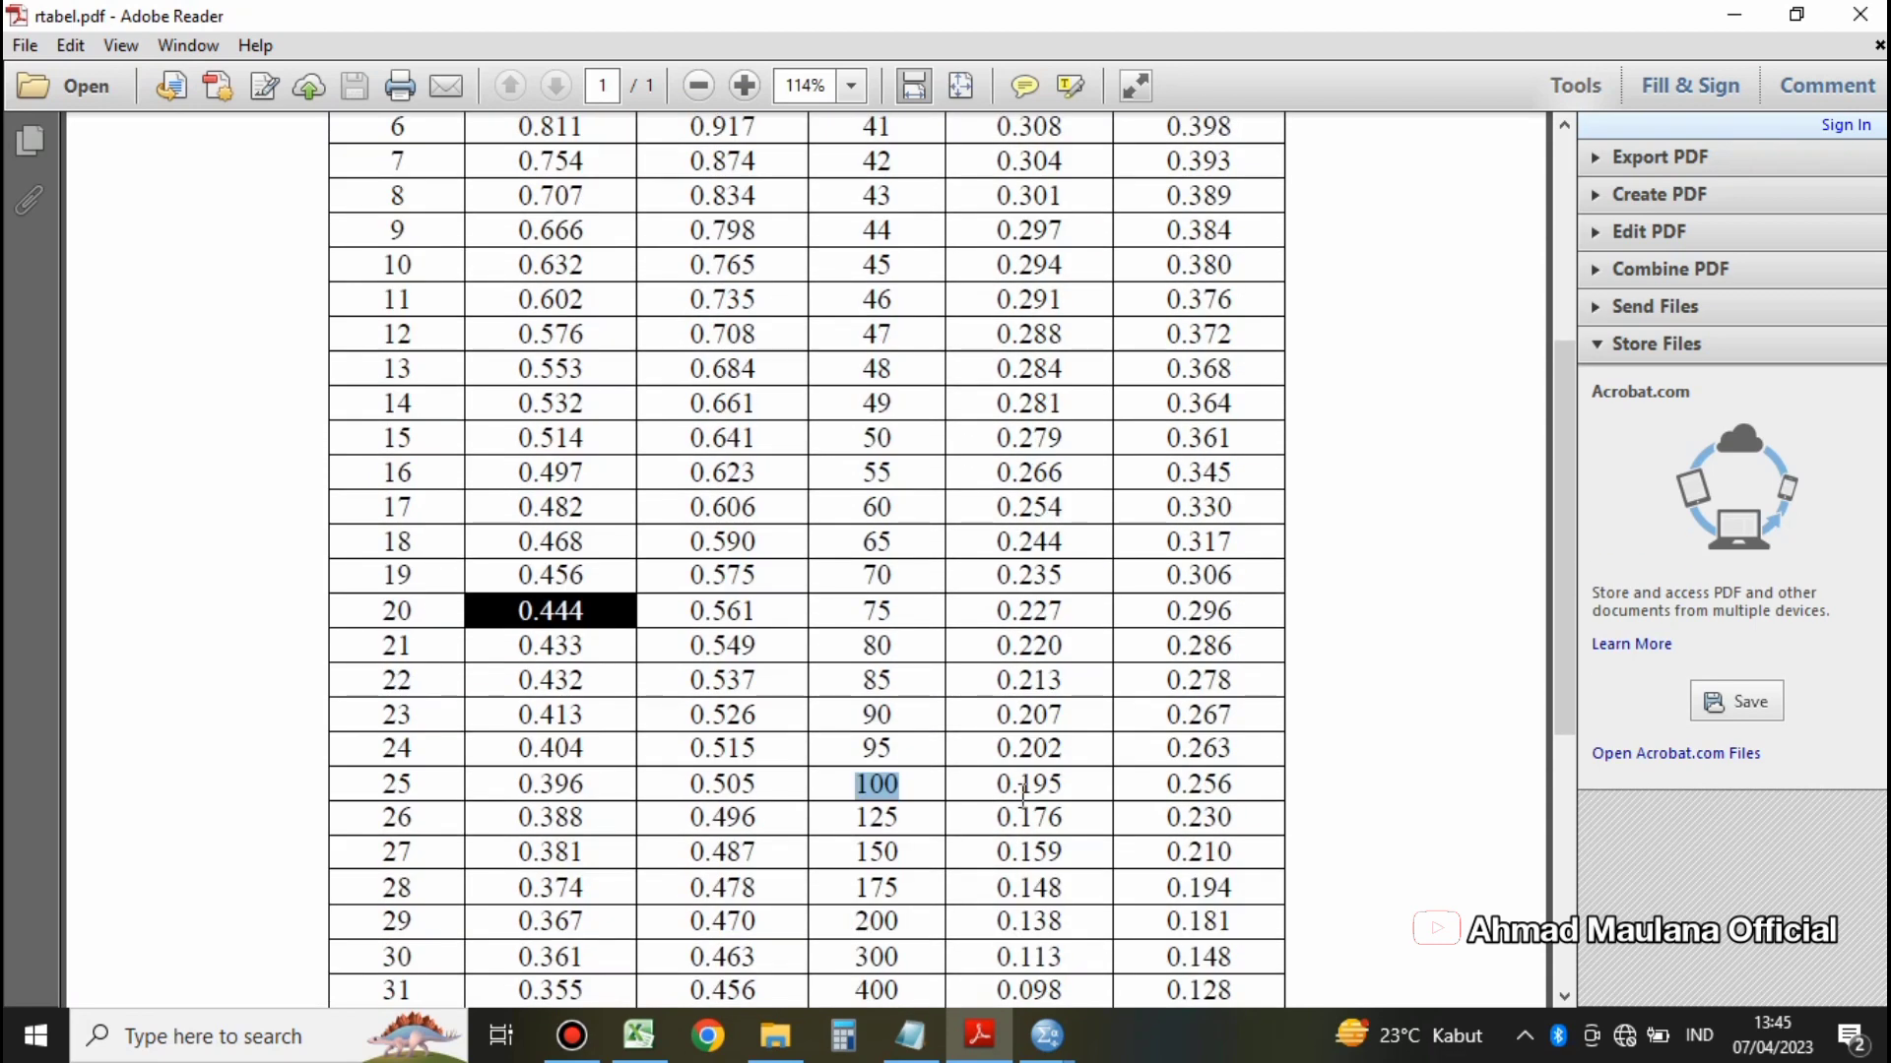
{"action": "double_click", "coordinate": [1028, 784]}
{"action": "scroll", "coordinate": [1005, 532], "scroll_direction": "up", "scroll_amount": 9}
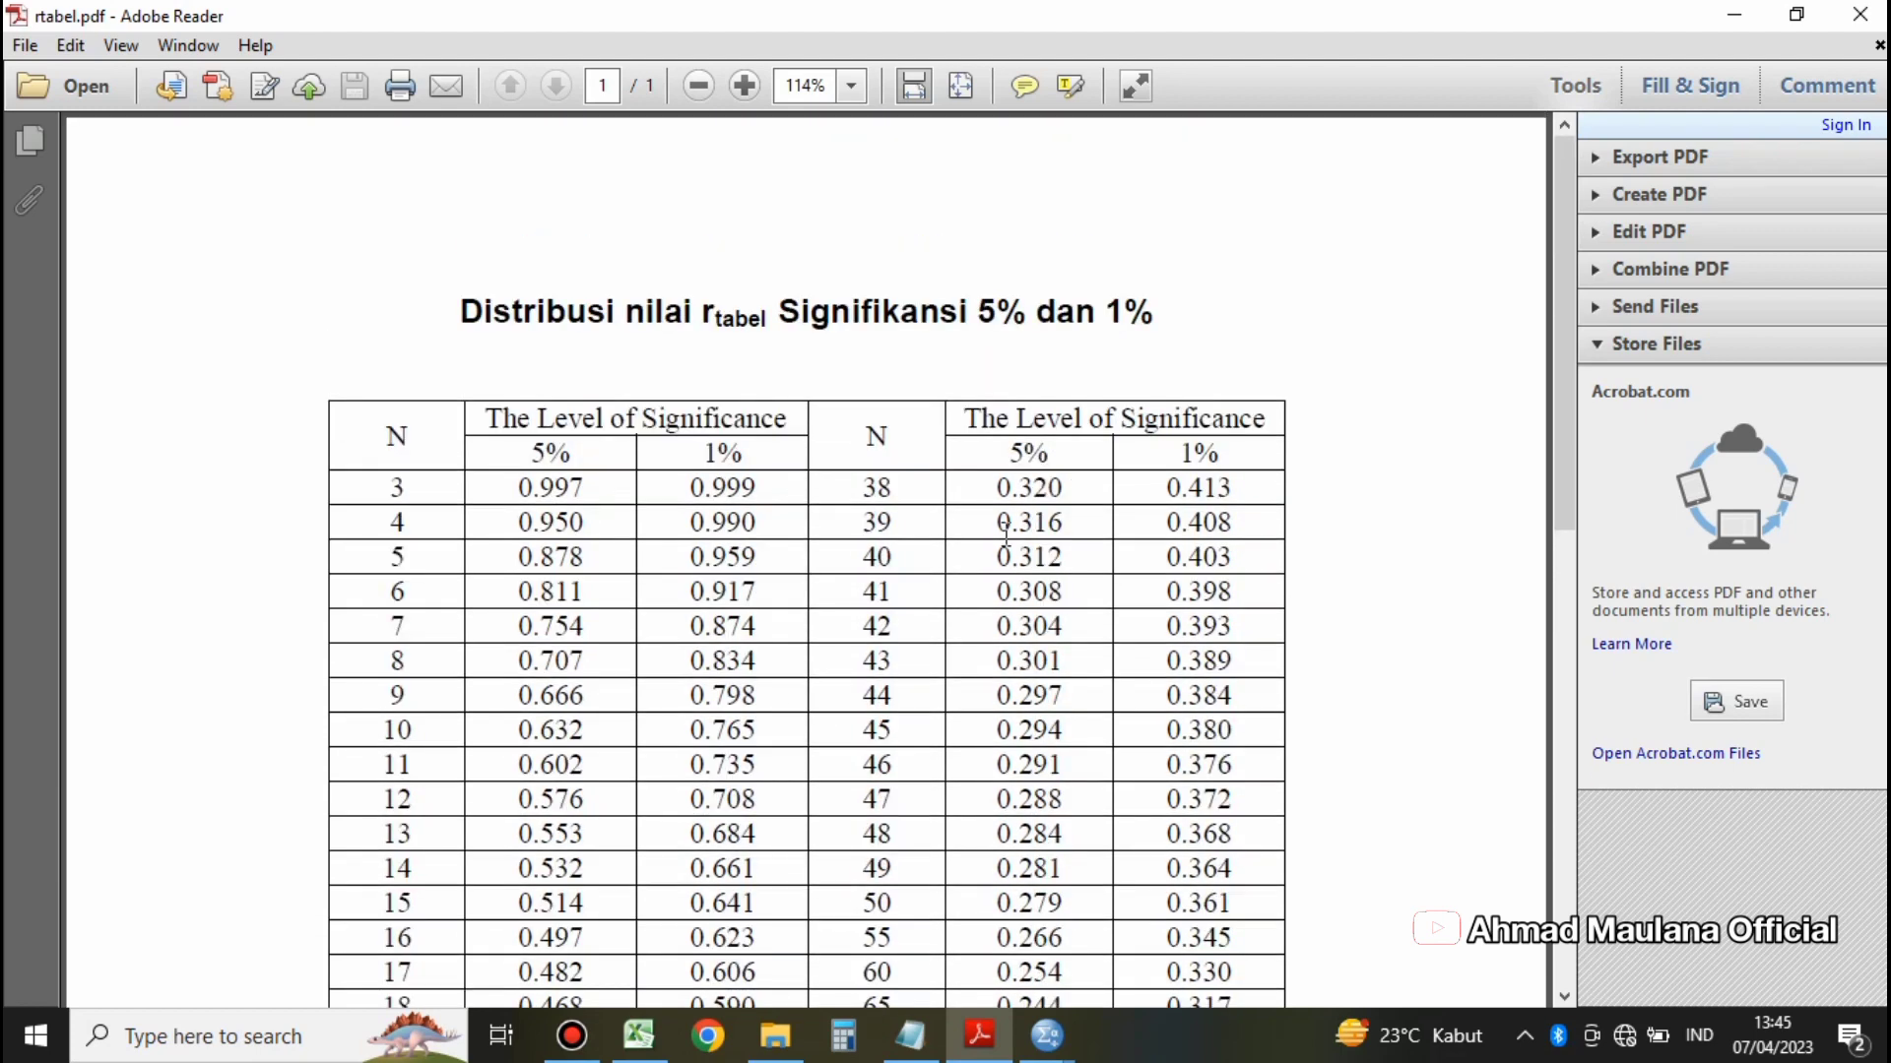
{"action": "left_click_drag", "start_coordinate": [1003, 461], "coordinate": [1060, 461]}
{"action": "scroll", "coordinate": [1039, 630], "scroll_direction": "down", "scroll_amount": 10}
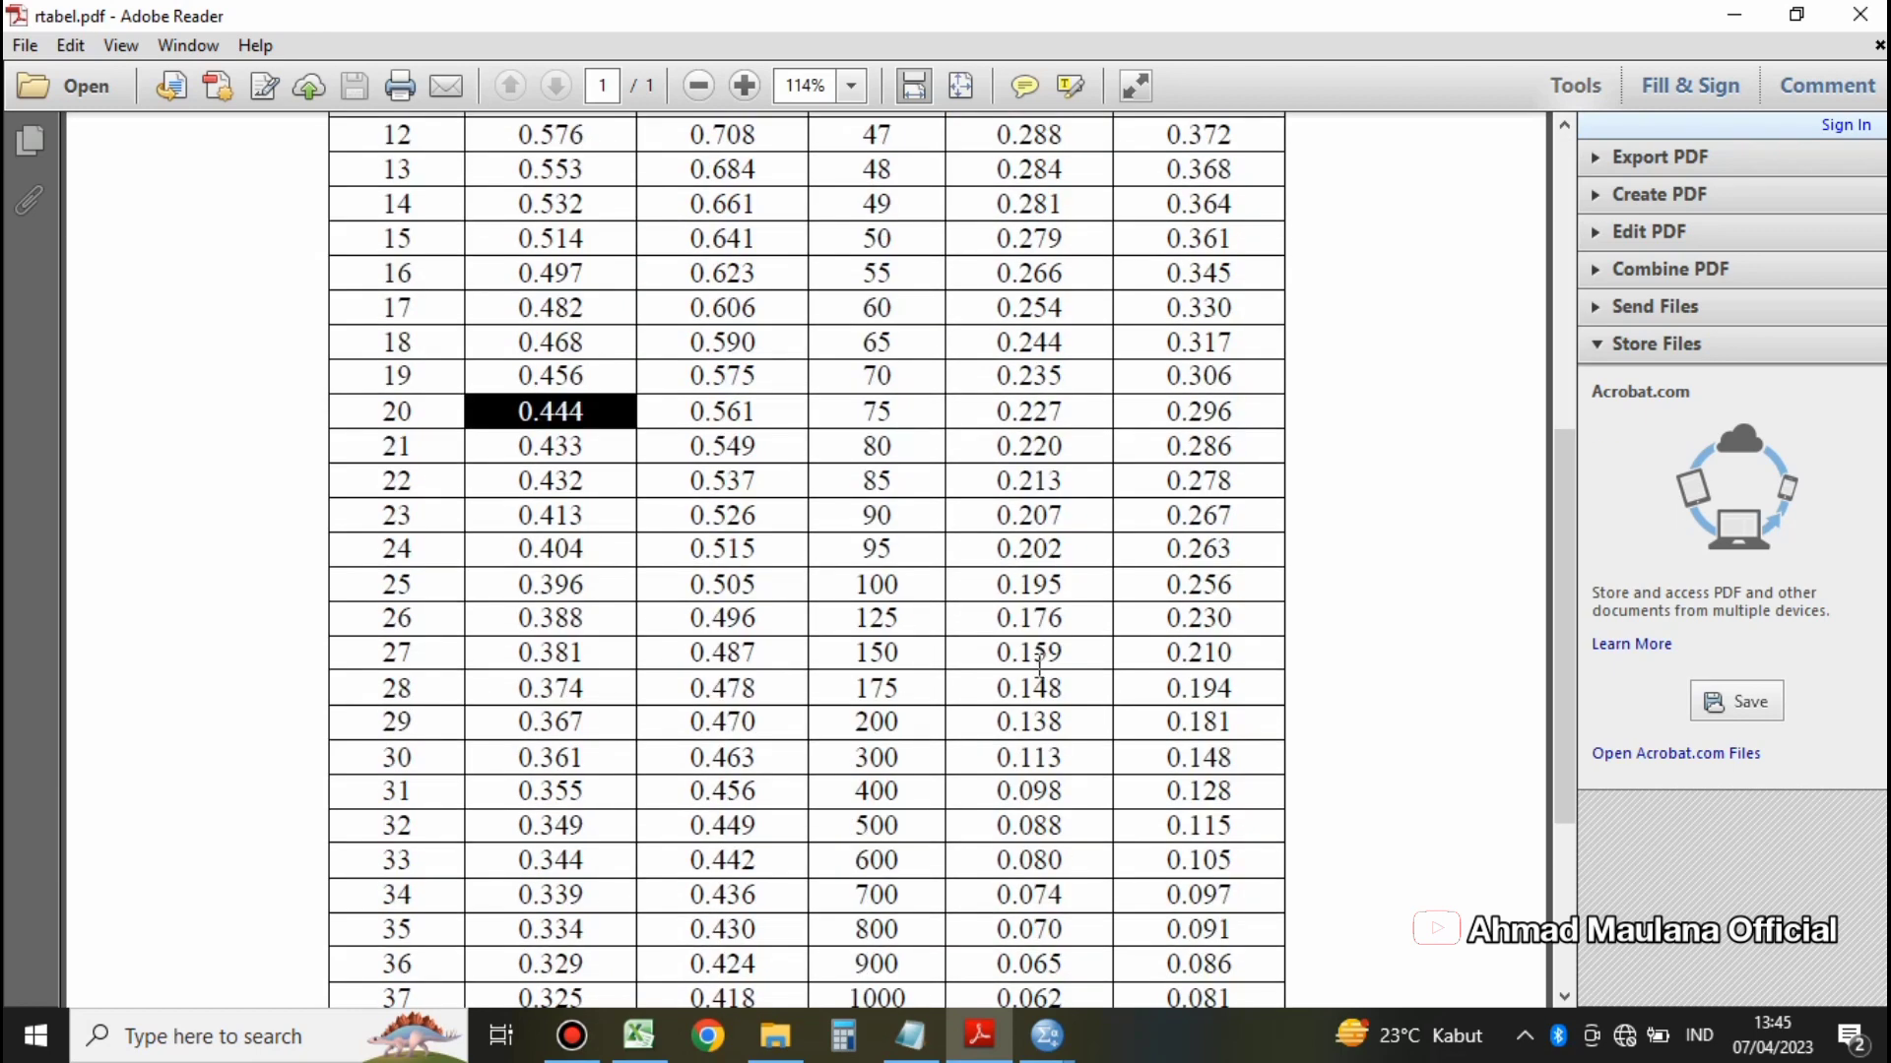
{"action": "scroll", "coordinate": [1039, 668], "scroll_direction": "down", "scroll_amount": 3}
{"action": "left_click_drag", "start_coordinate": [847, 386], "coordinate": [1062, 385]}
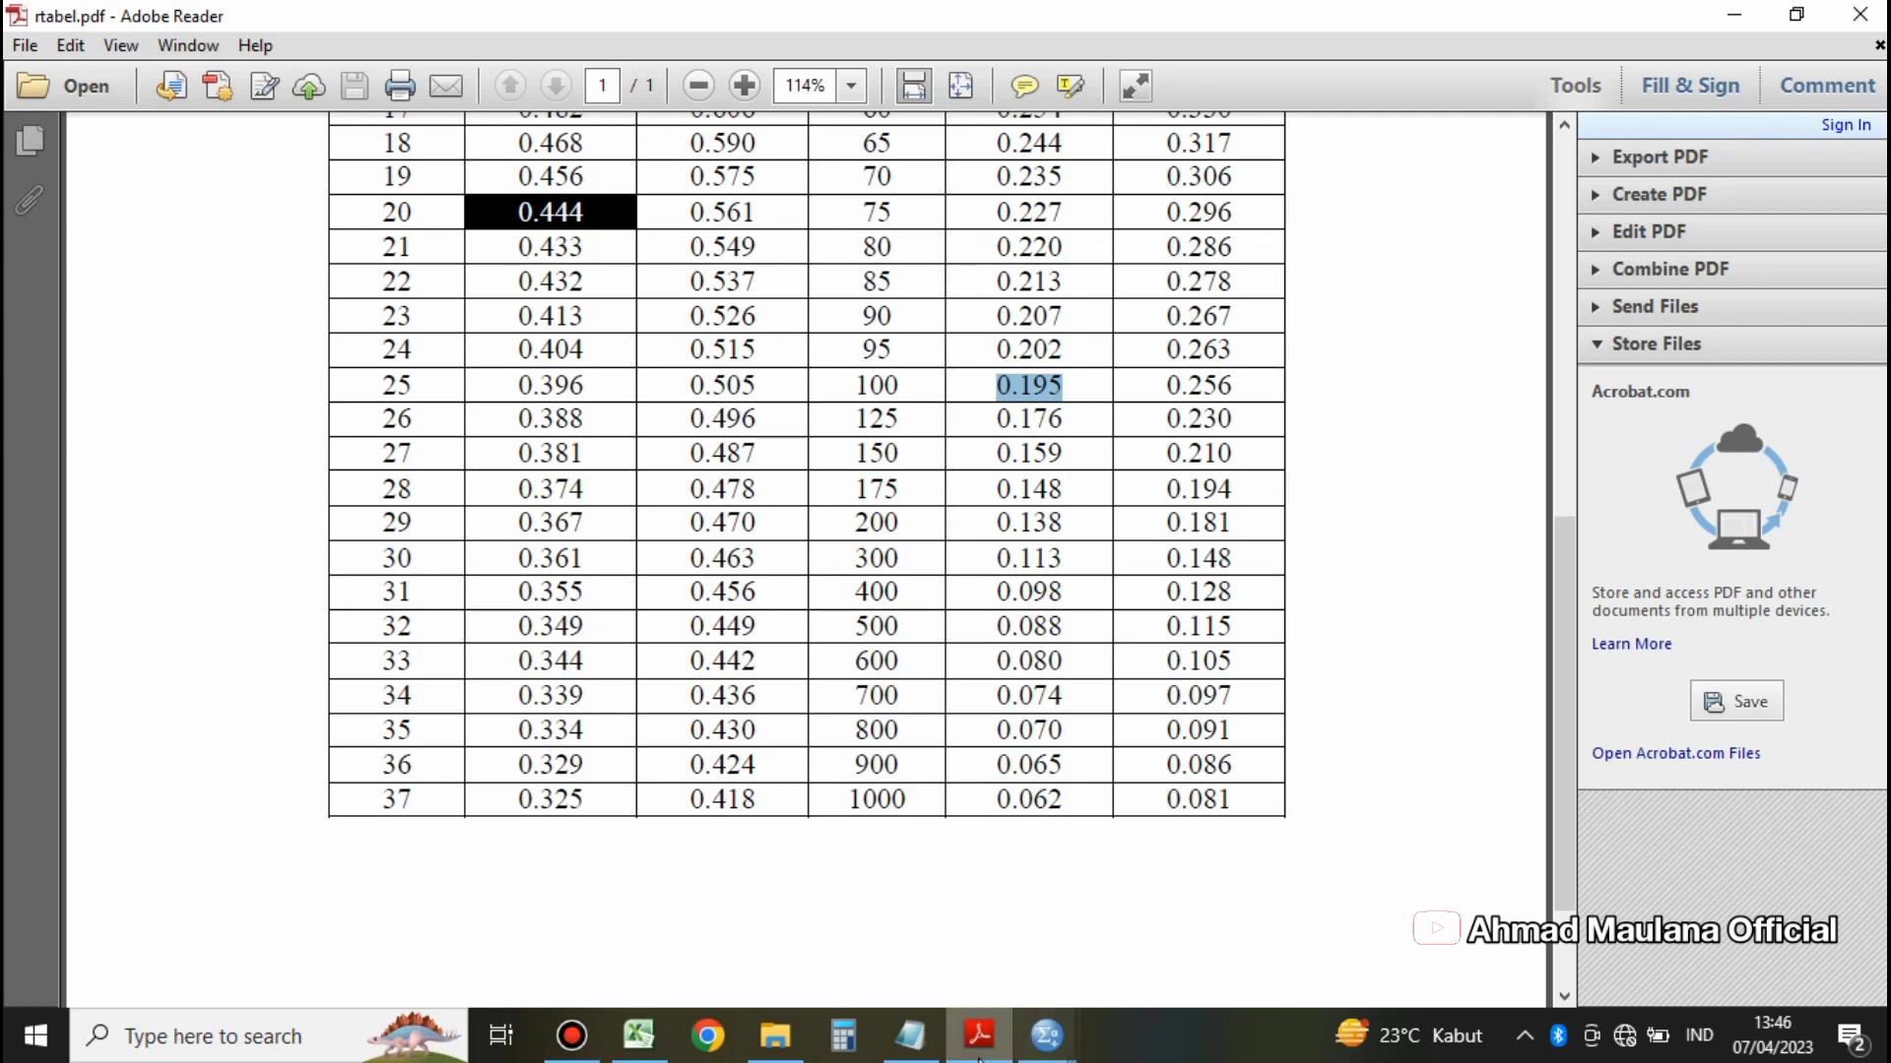
Step: Switch to the SPSS output and examine the TOTAL X column of the Correlations table
{"action": "mouse_move", "coordinate": [1049, 1044]}
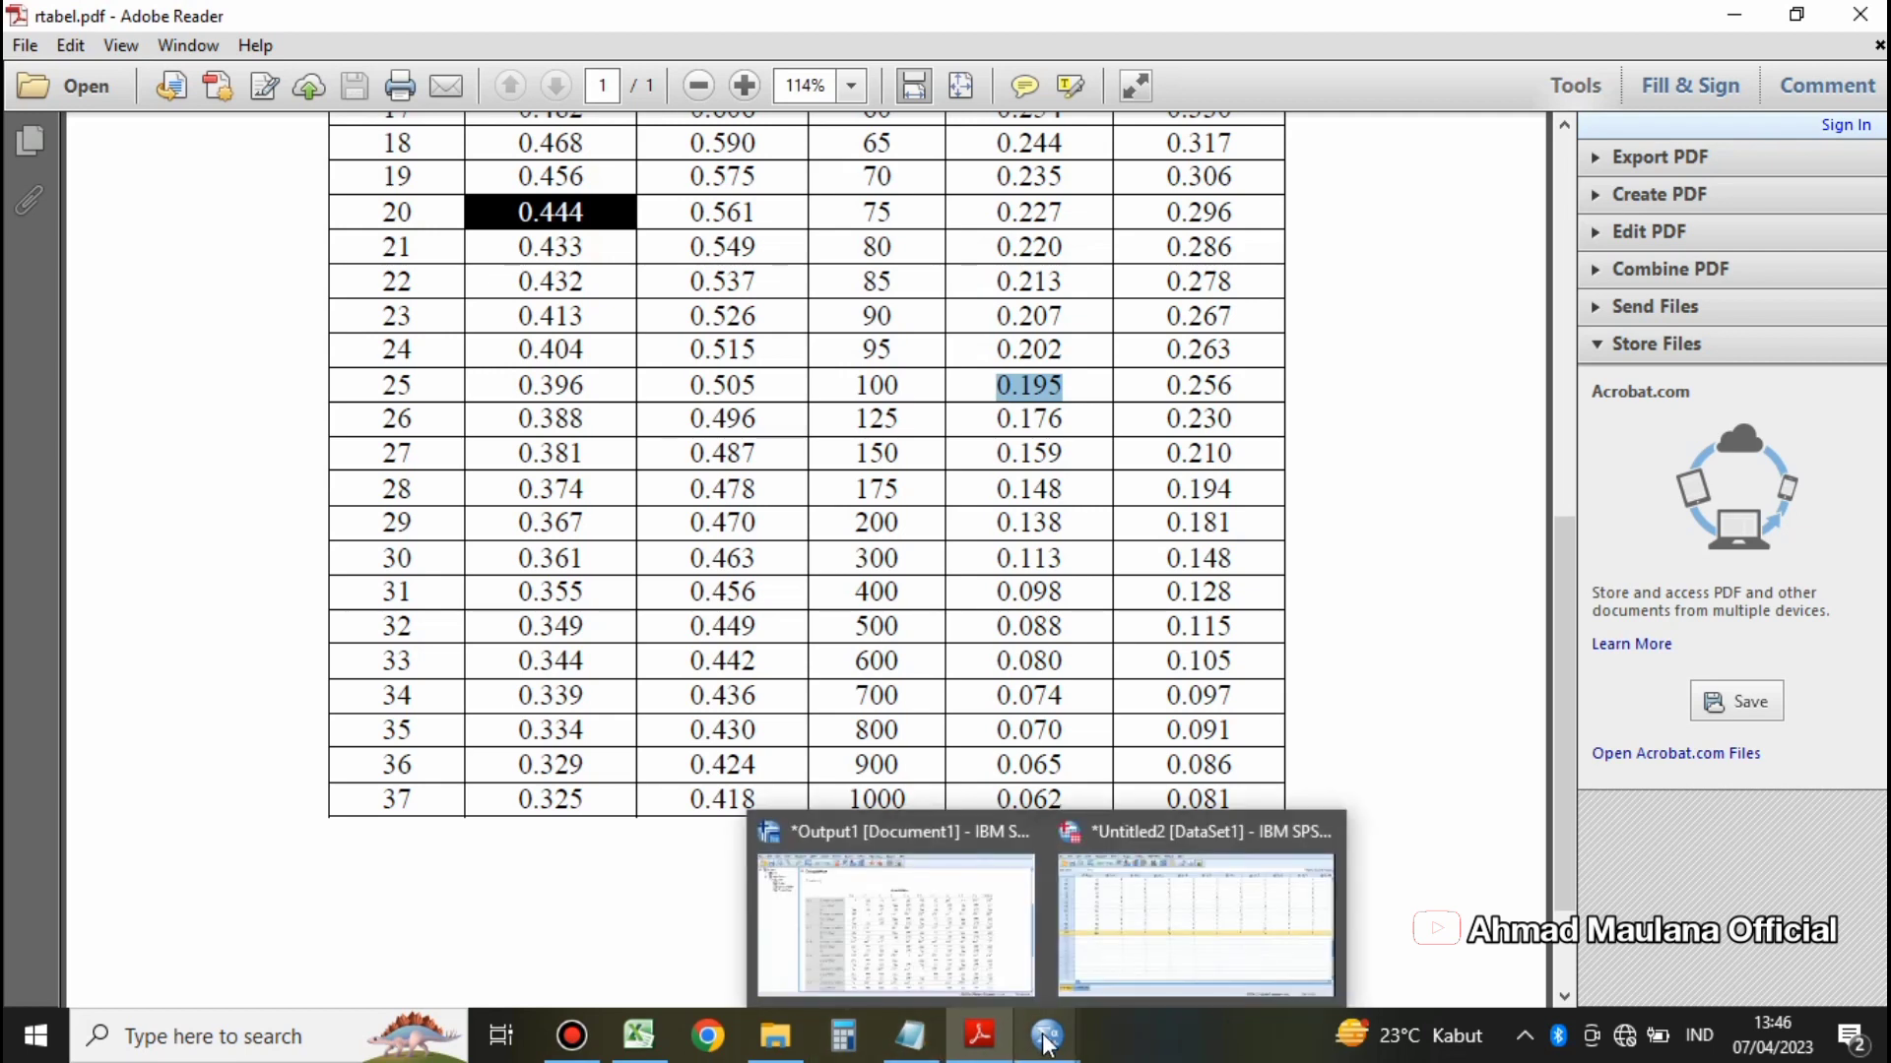
{"action": "left_click", "coordinate": [977, 940]}
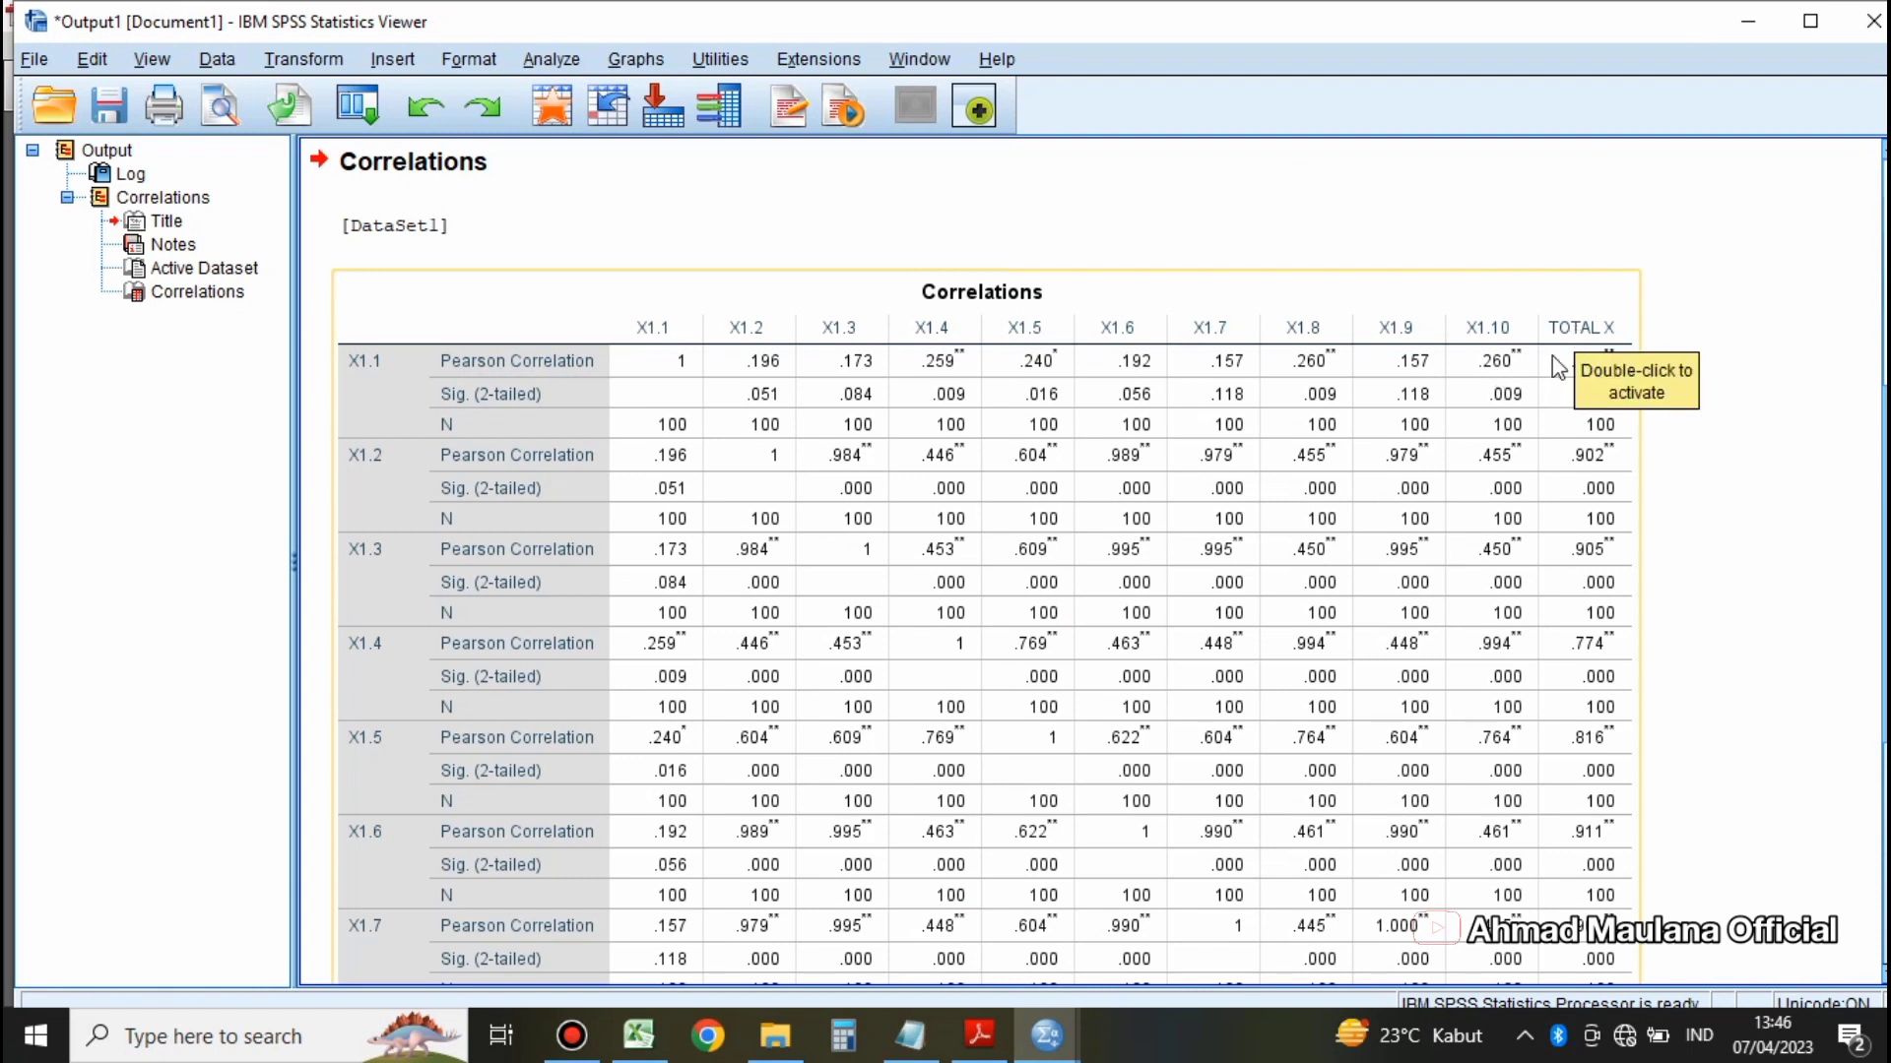
{"action": "left_click", "coordinate": [1600, 339]}
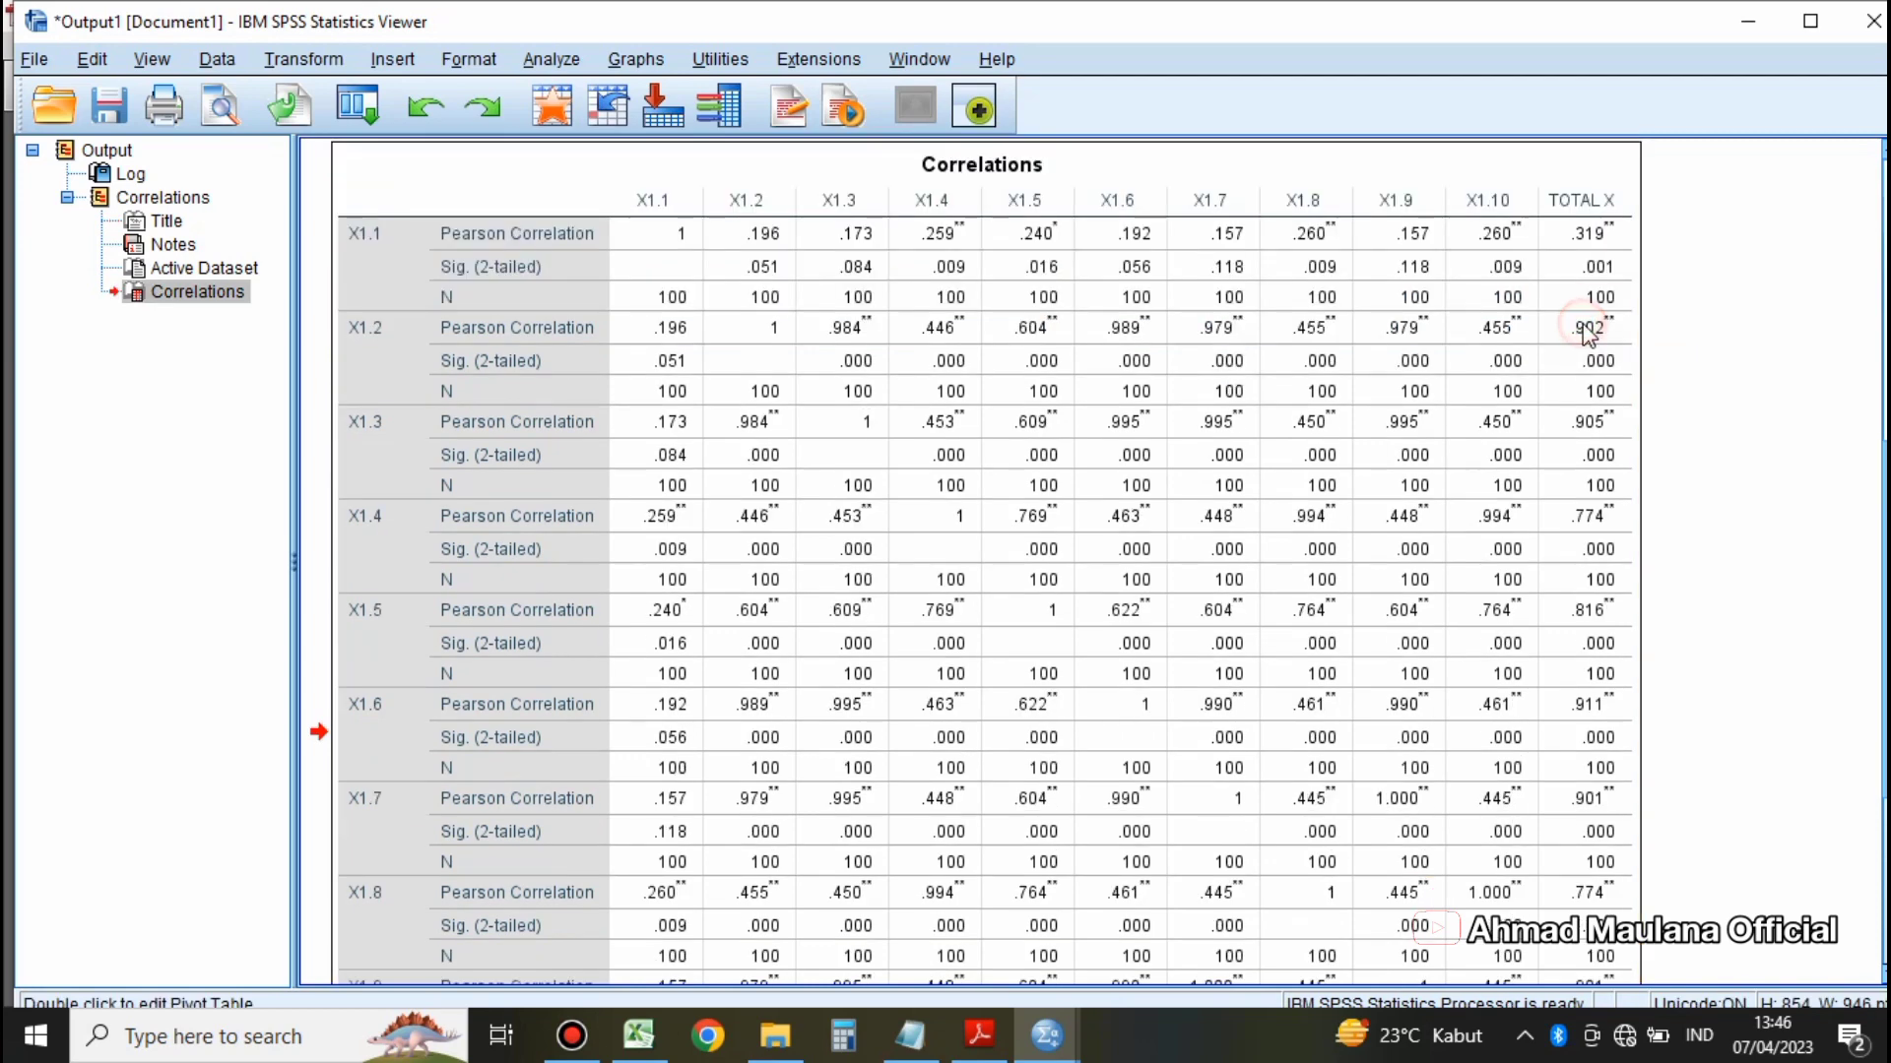
{"action": "scroll", "coordinate": [1595, 394], "scroll_direction": "up", "scroll_amount": 5}
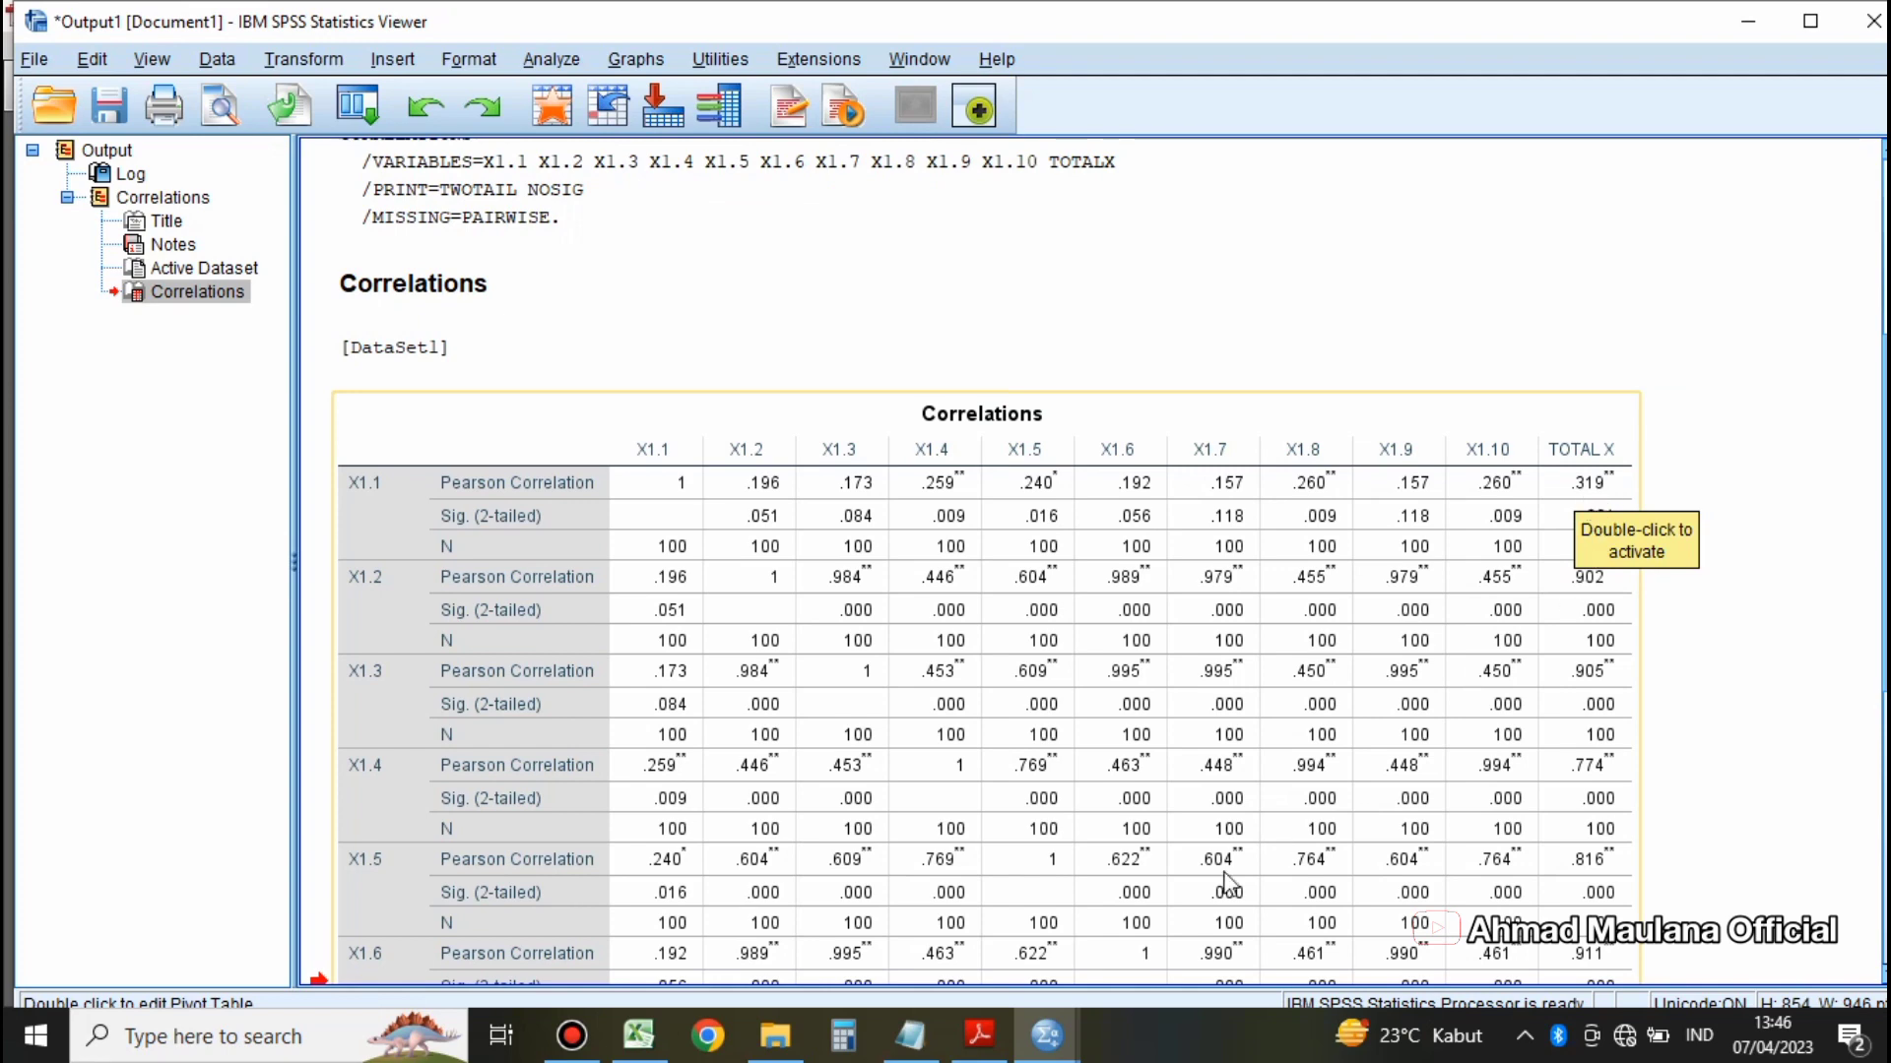
Step: Compare the SPSS output with the highlighted value in rtabel.pdf and review the R Hitung criterion in Notepad
{"action": "left_click", "coordinate": [996, 1032]}
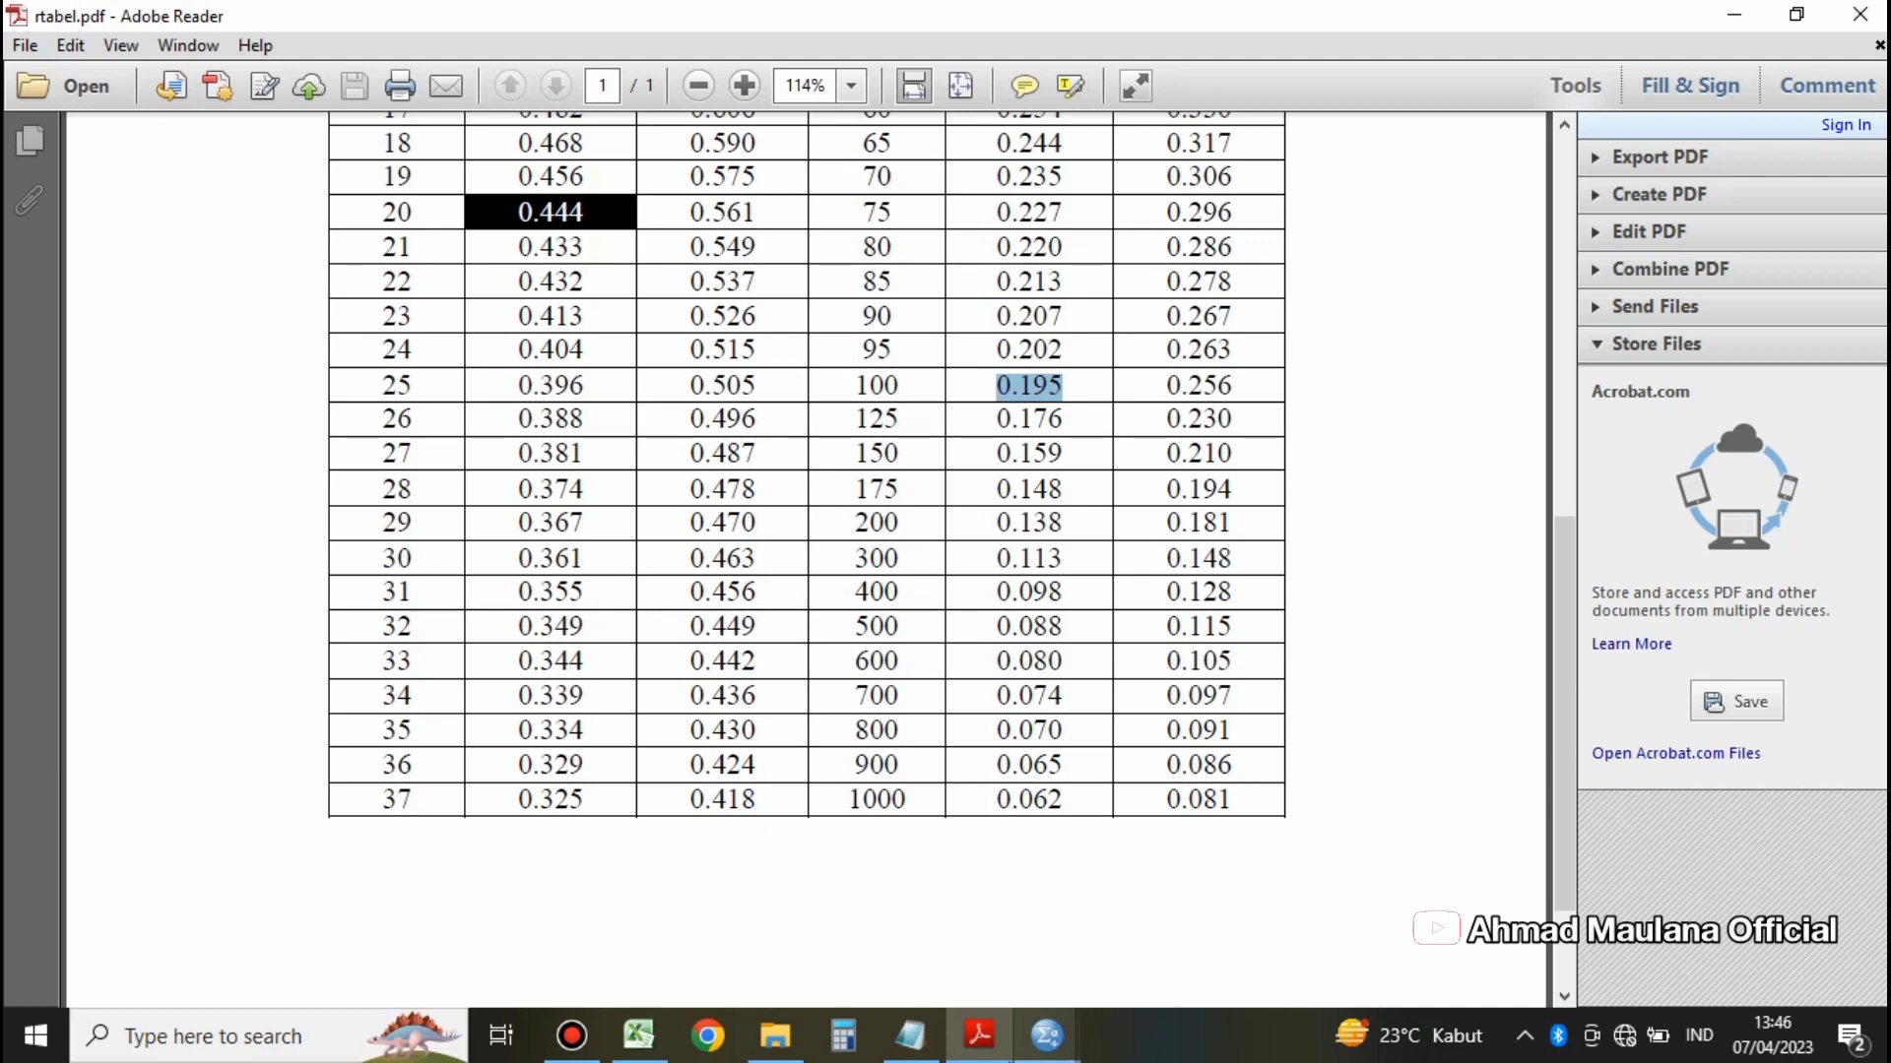
{"action": "left_click", "coordinate": [1047, 1034]}
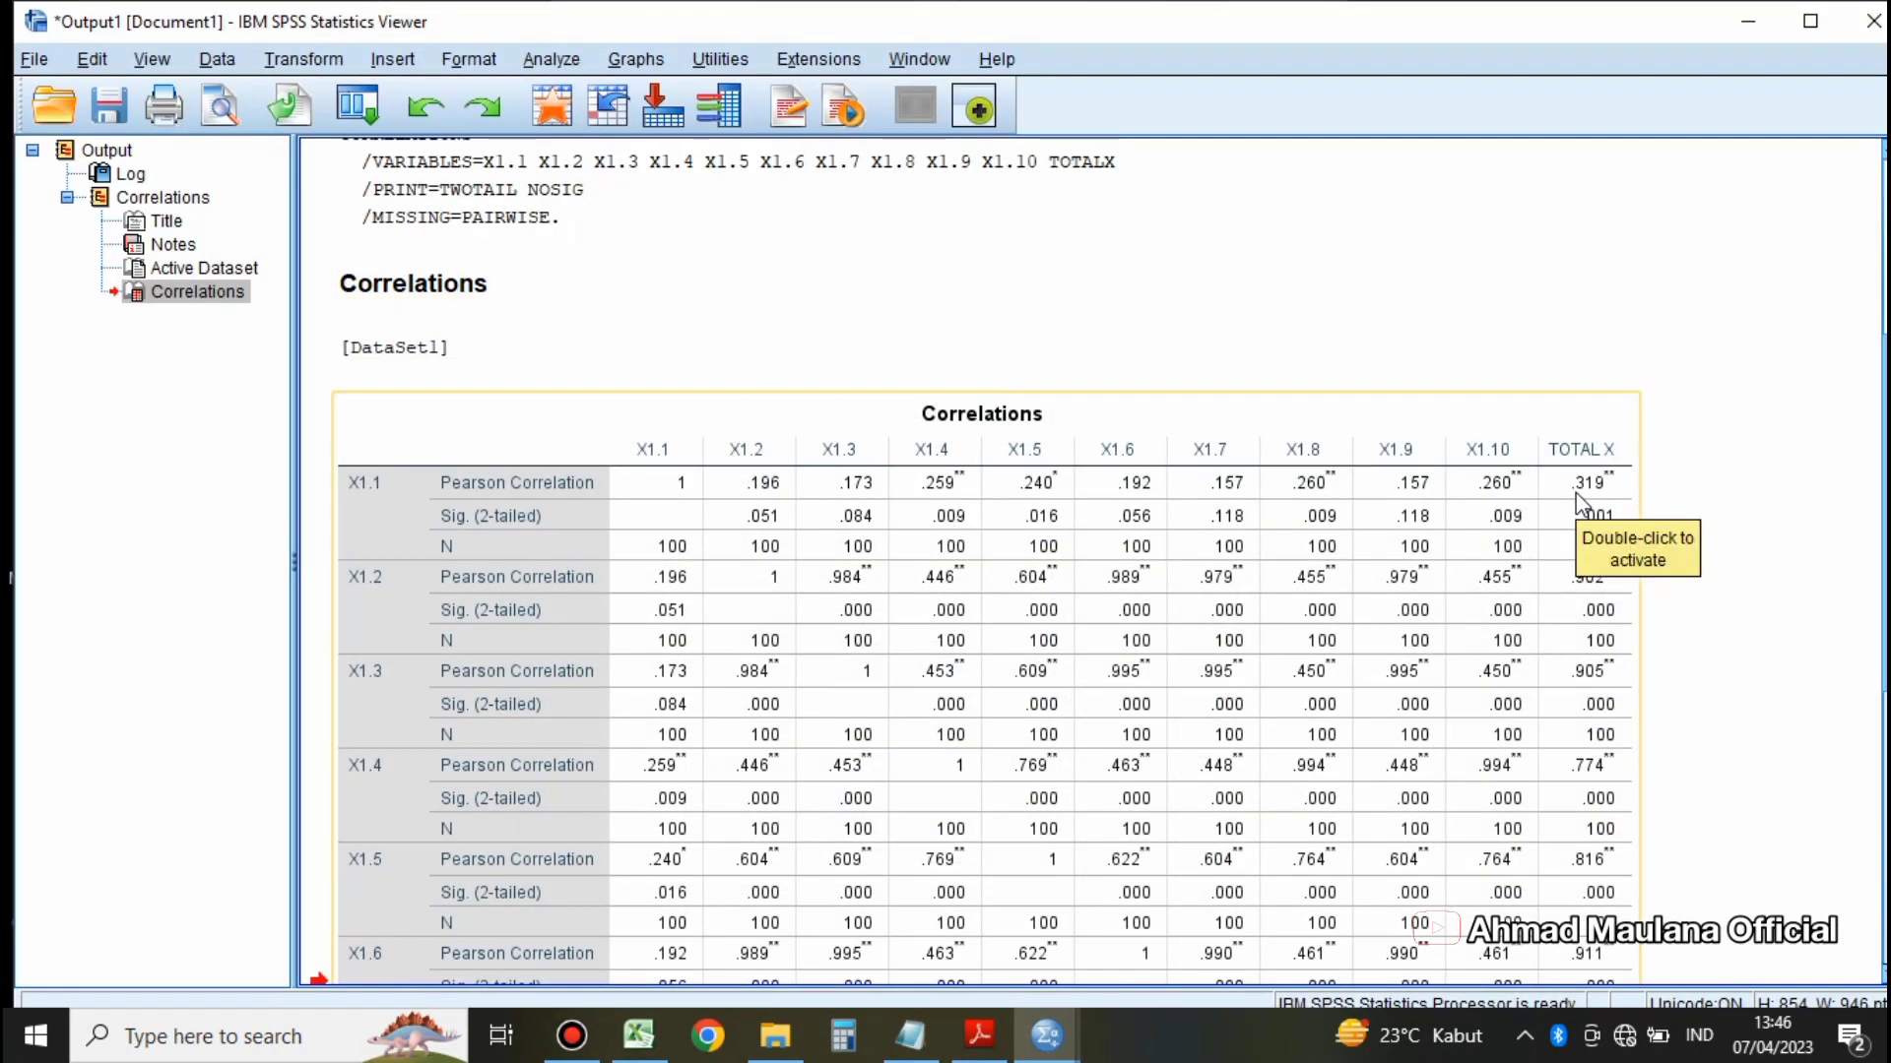
{"action": "left_click", "coordinate": [980, 1034]}
{"action": "left_click", "coordinate": [910, 1036]}
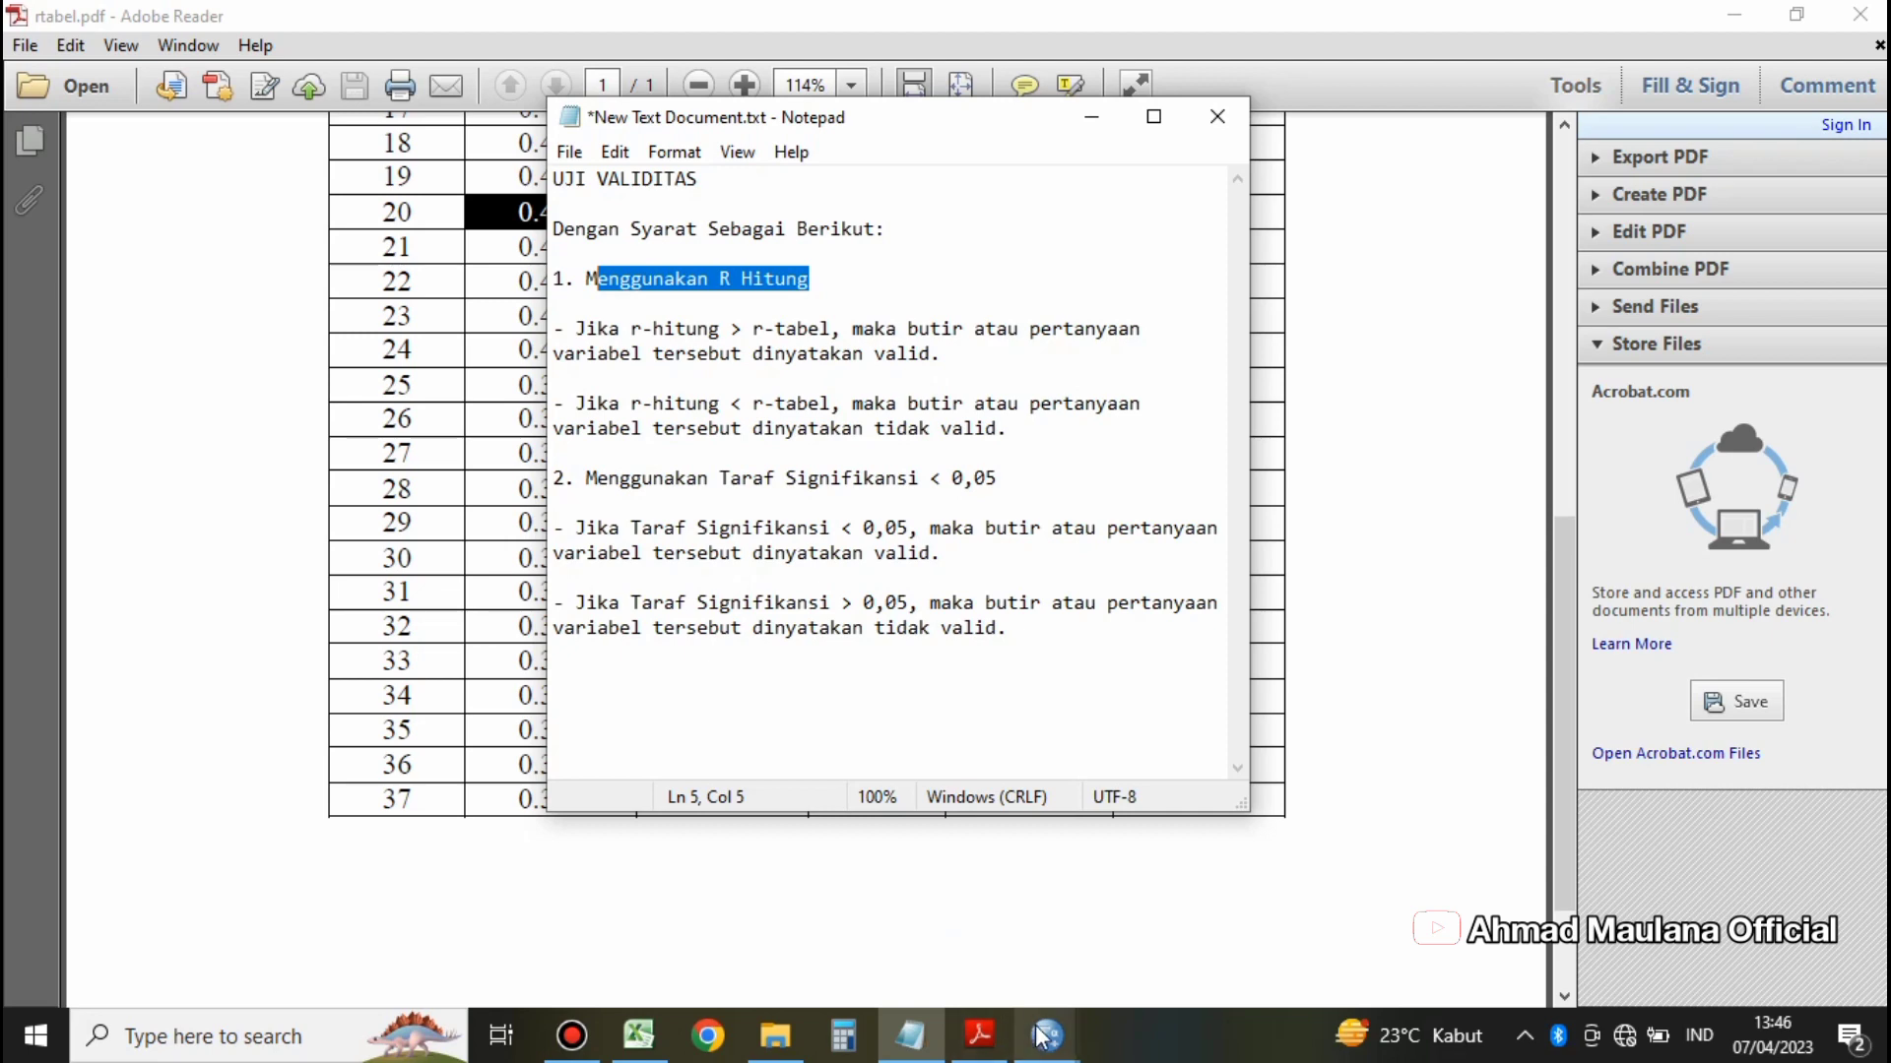
Step: Return to the SPSS output and examine the Pearson Correlation of items X1.1 through X1.10 with TOTAL X
{"action": "mouse_move", "coordinate": [1047, 1035]}
{"action": "left_click", "coordinate": [1147, 945]}
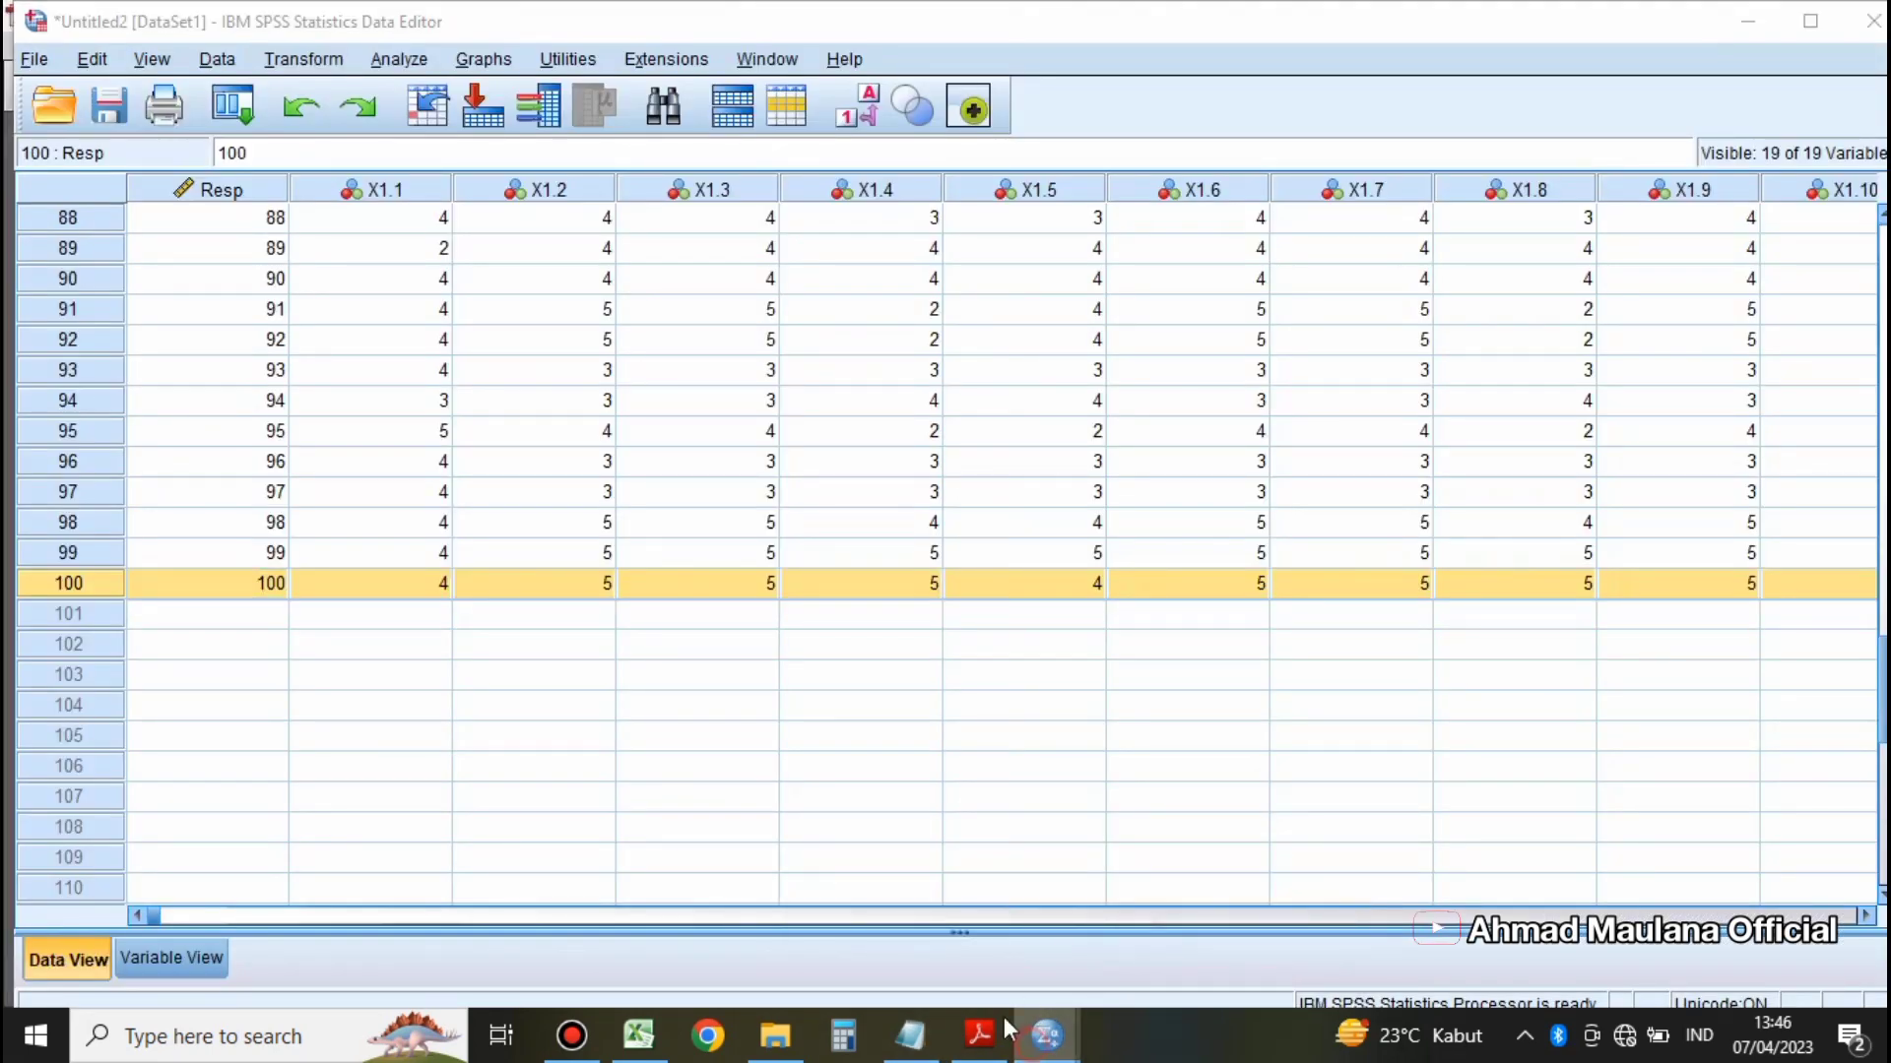
{"action": "left_click", "coordinate": [921, 966]}
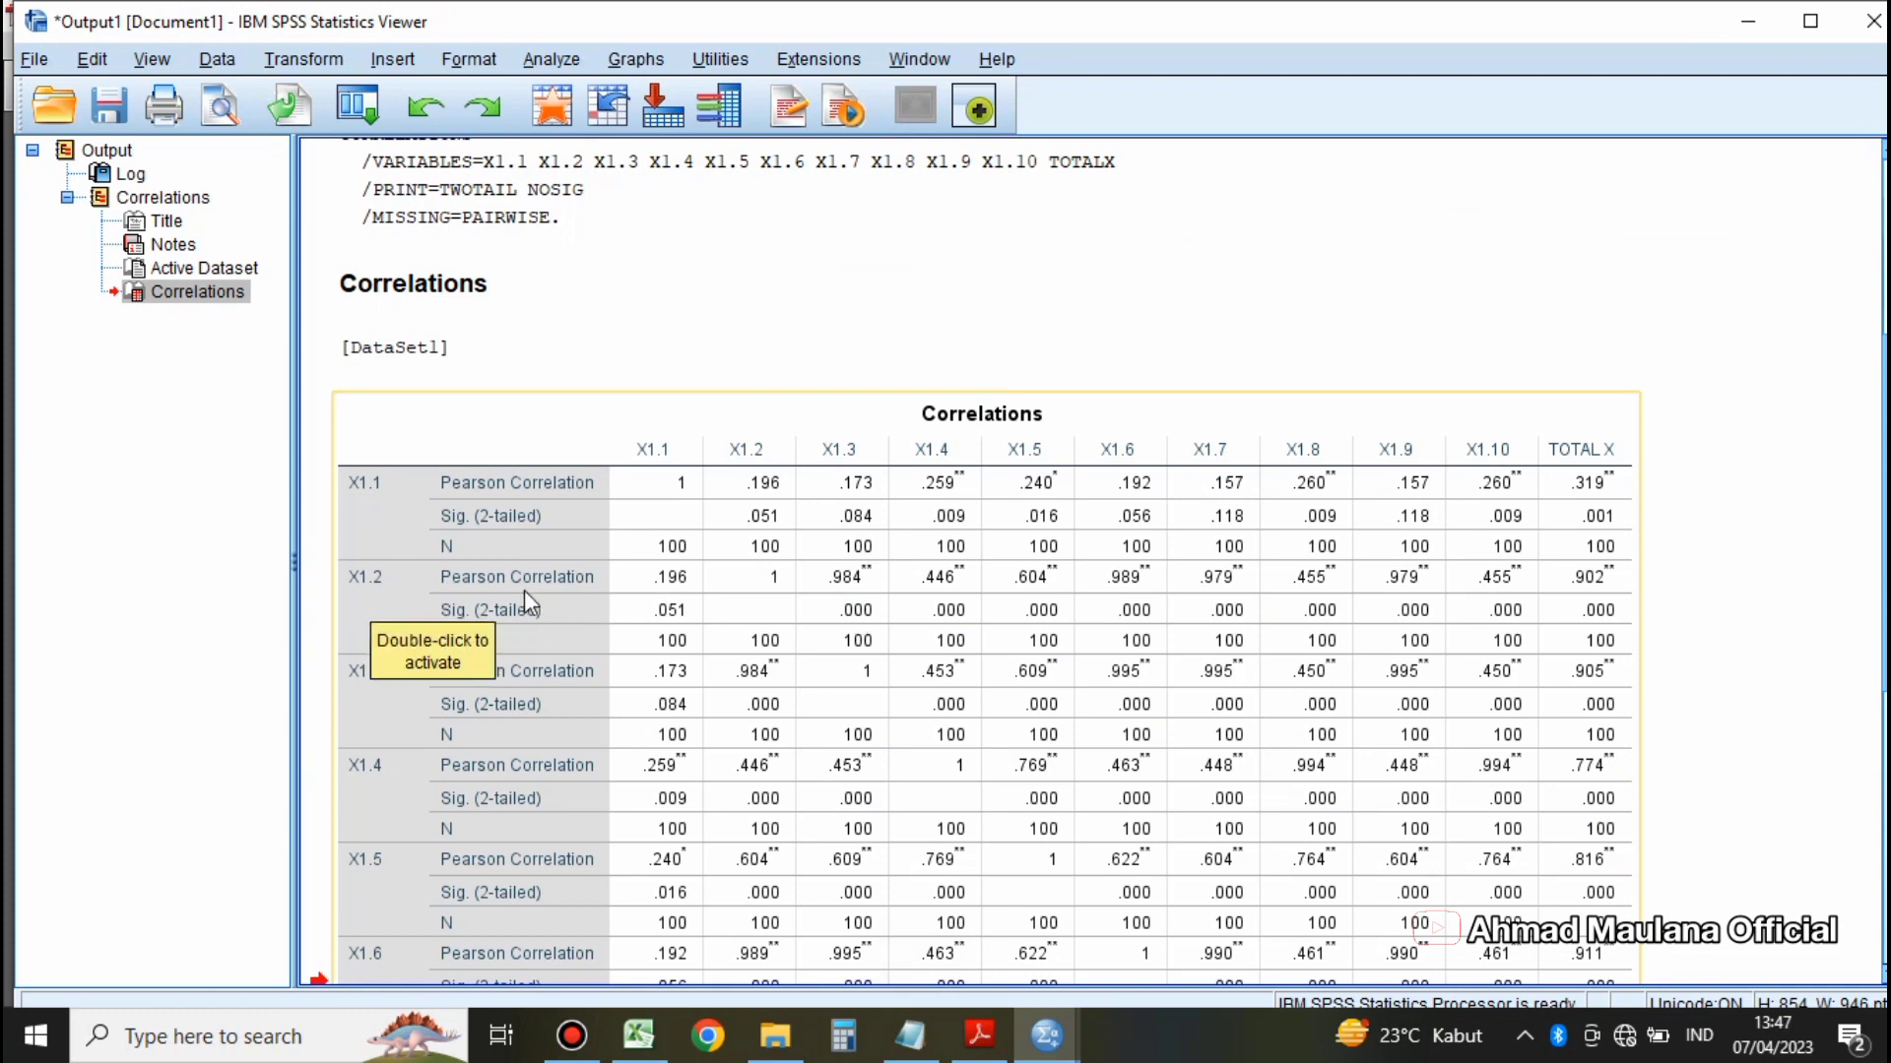
{"action": "scroll", "coordinate": [511, 571], "scroll_direction": "down", "scroll_amount": 3}
{"action": "scroll", "coordinate": [508, 548], "scroll_direction": "up", "scroll_amount": 3}
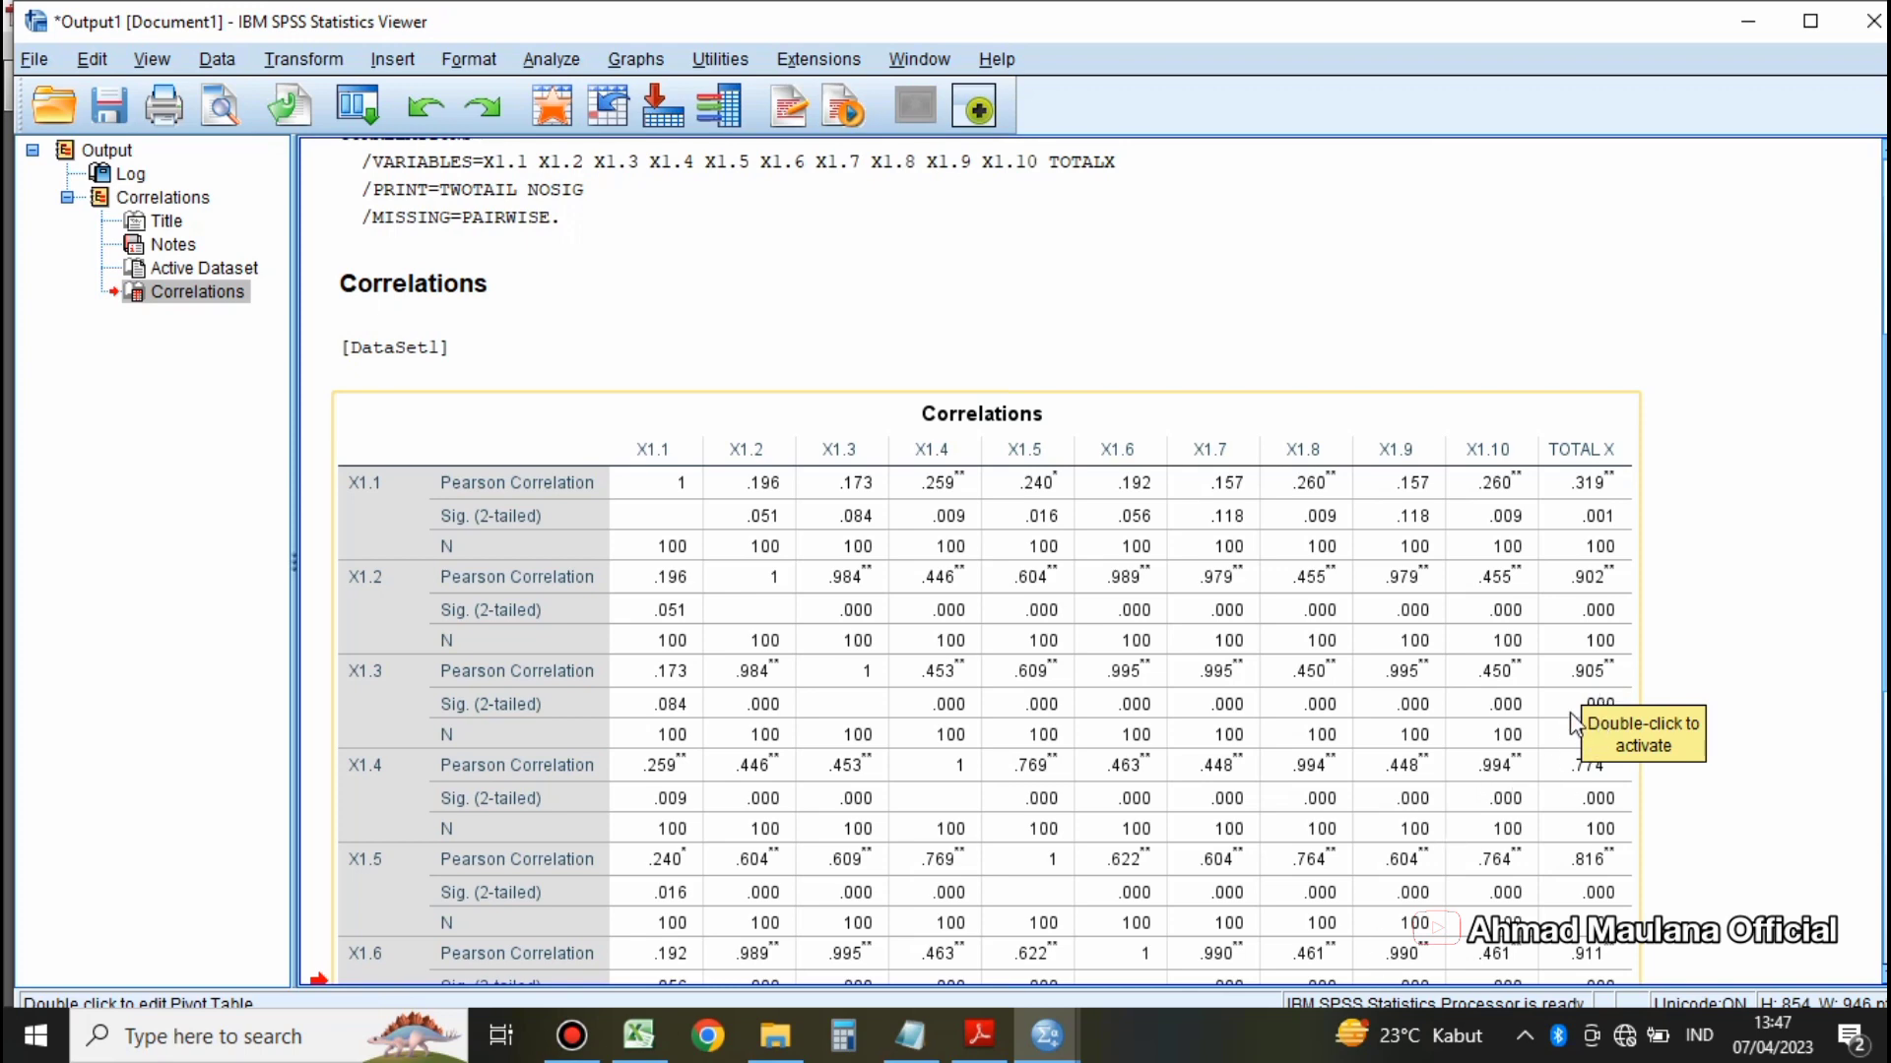
{"action": "scroll", "coordinate": [1578, 693], "scroll_direction": "down", "scroll_amount": 5}
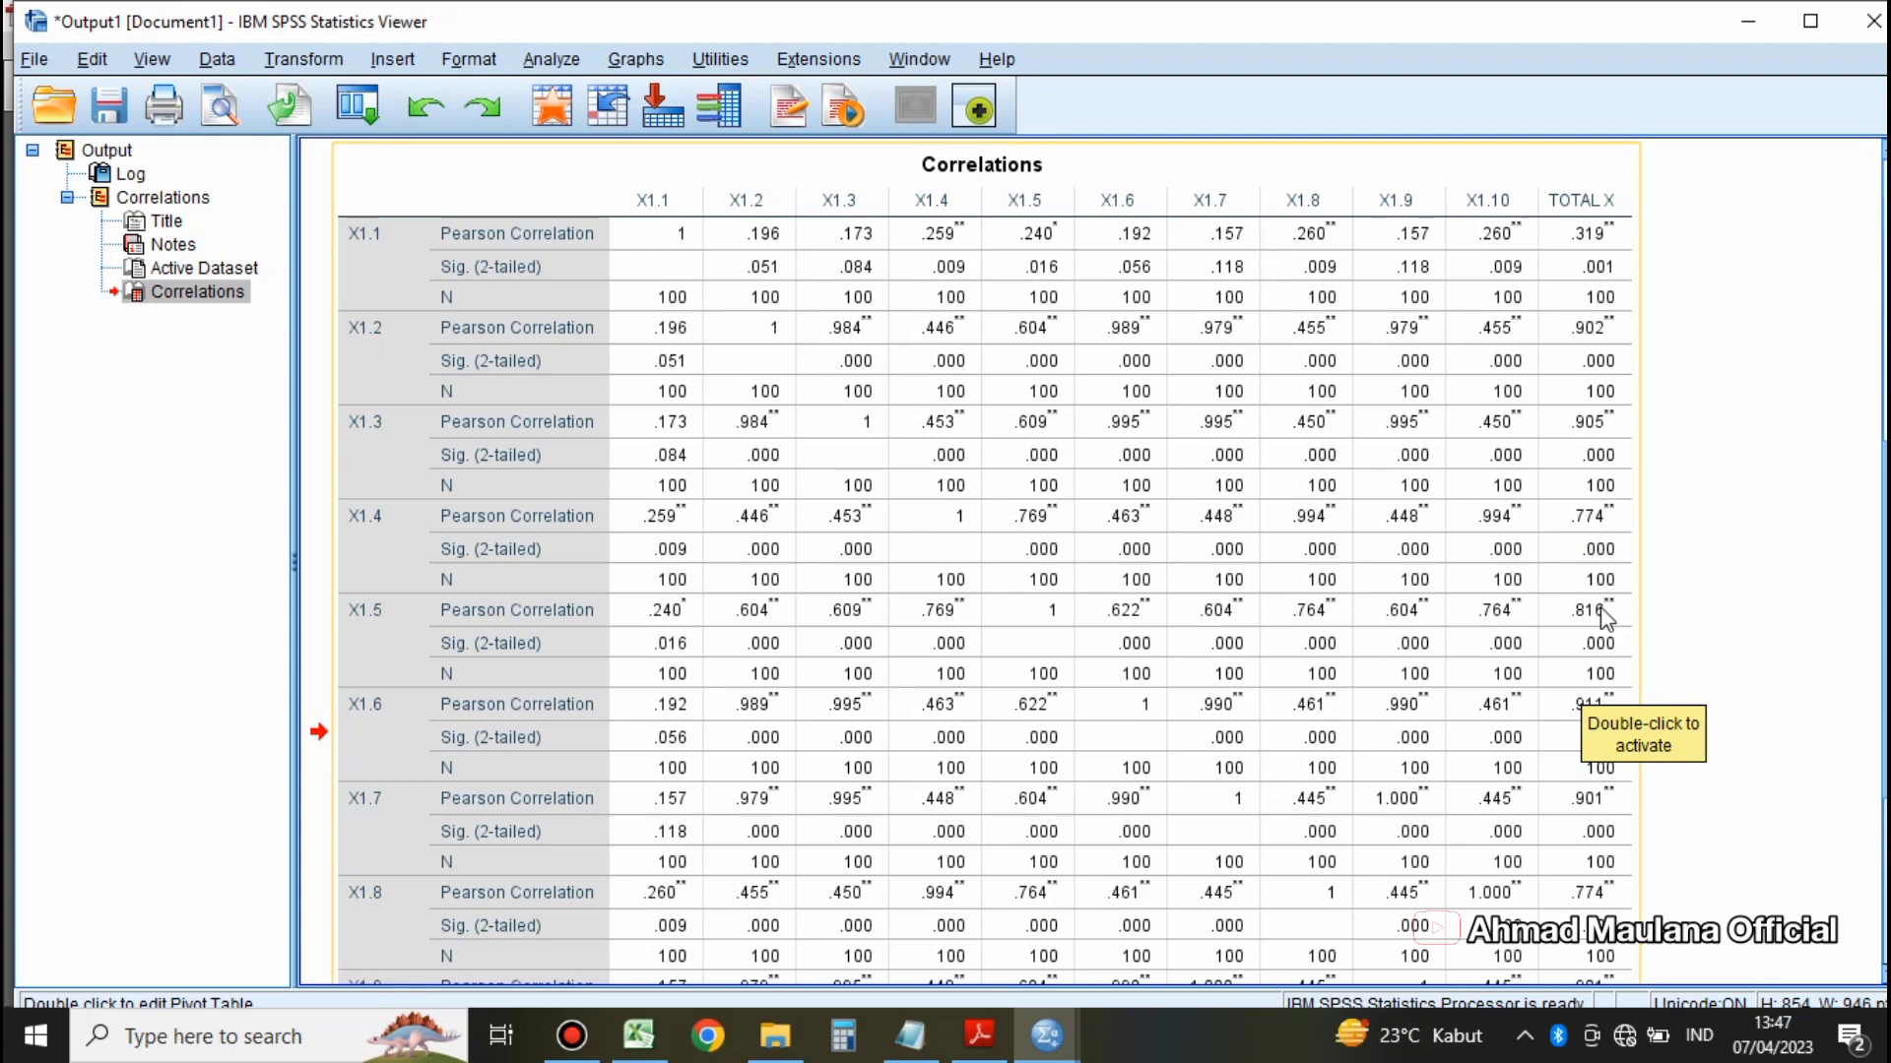
{"action": "scroll", "coordinate": [1603, 618], "scroll_direction": "down", "scroll_amount": 3}
{"action": "scroll", "coordinate": [1603, 591], "scroll_direction": "down", "scroll_amount": 3}
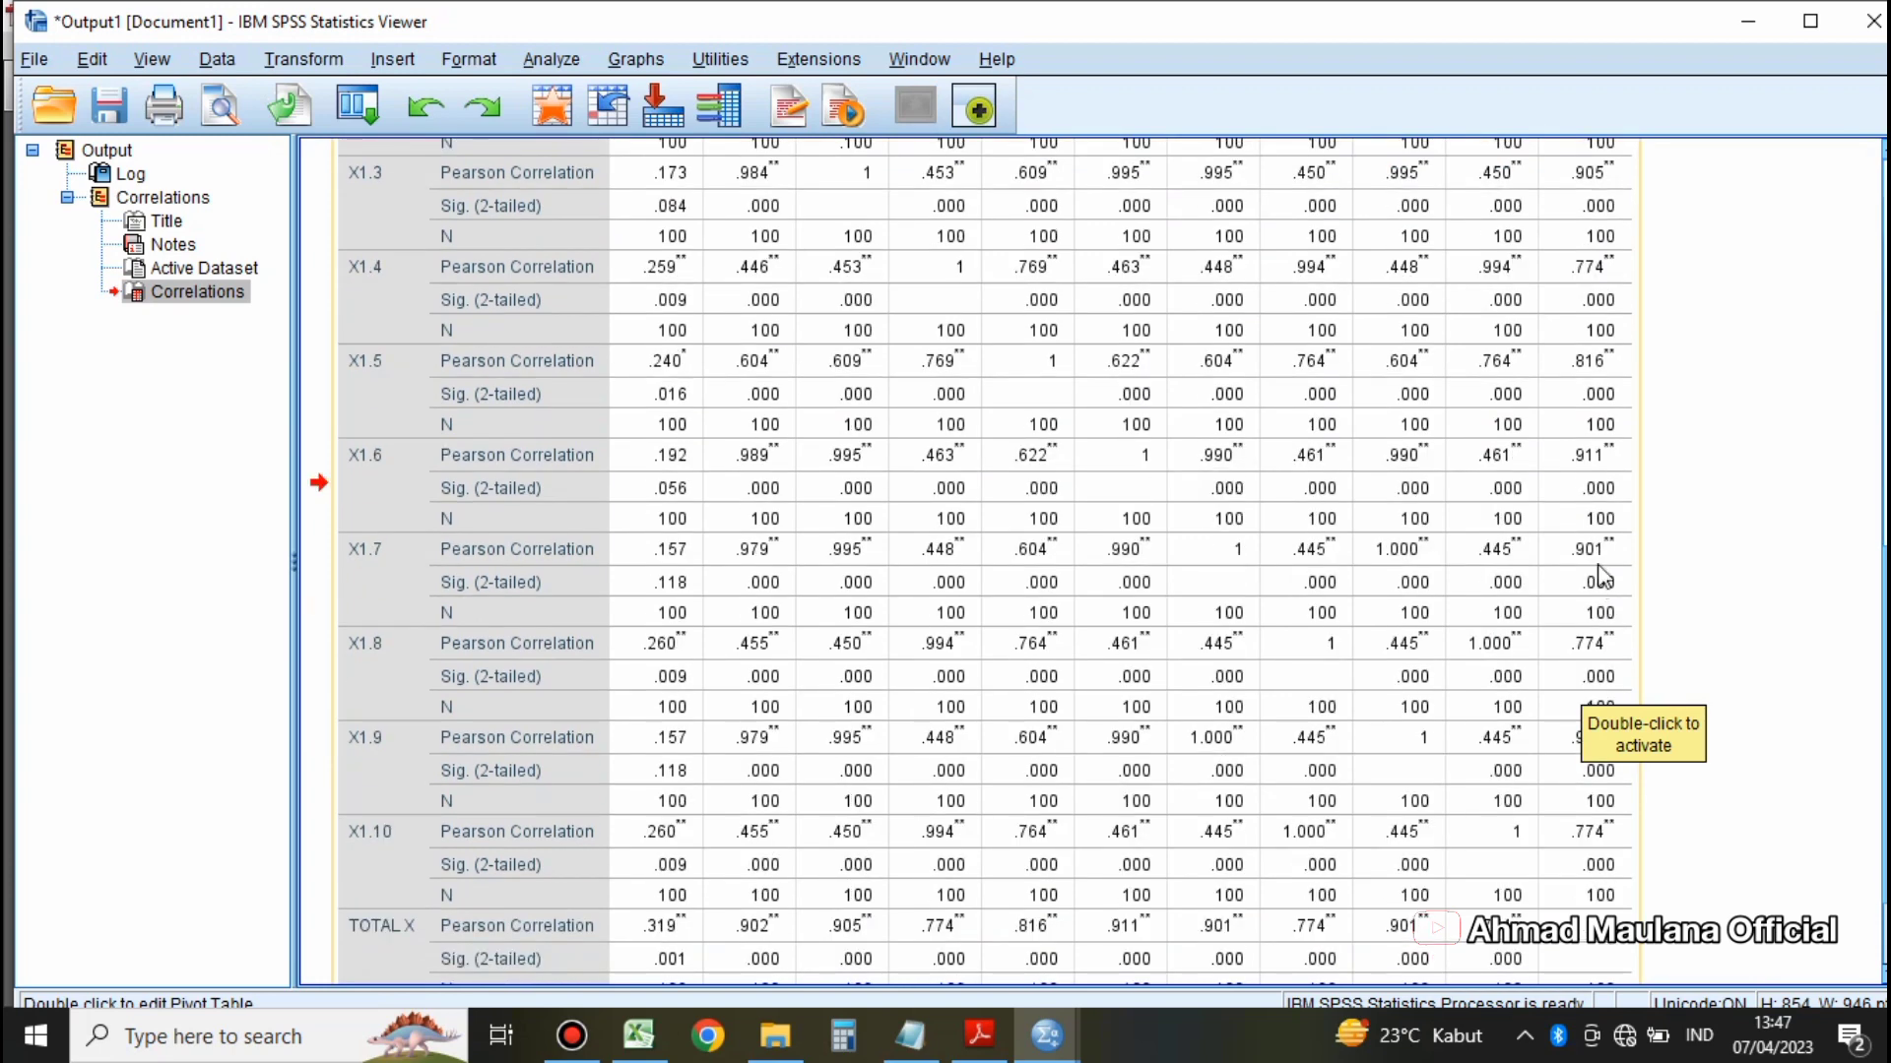
{"action": "scroll", "coordinate": [1615, 669], "scroll_direction": "down", "scroll_amount": 3}
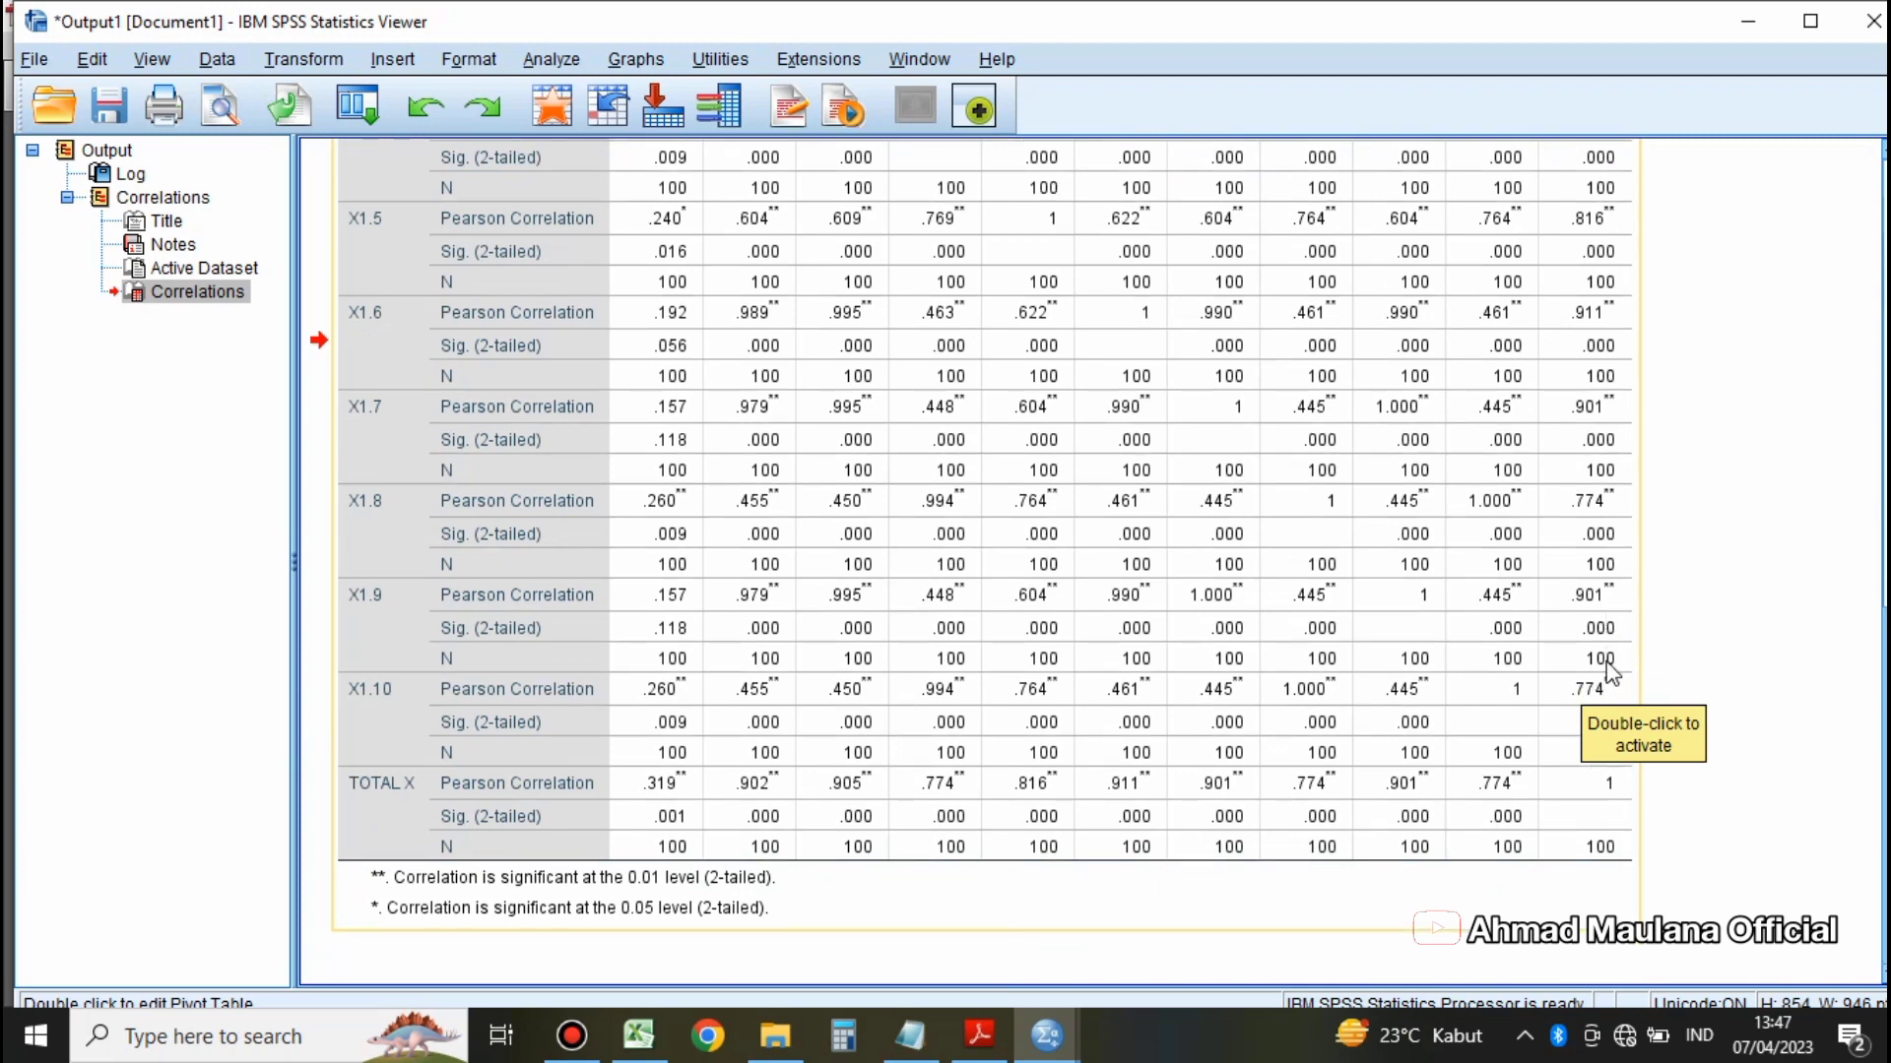
{"action": "scroll", "coordinate": [1600, 655], "scroll_direction": "up", "scroll_amount": 10}
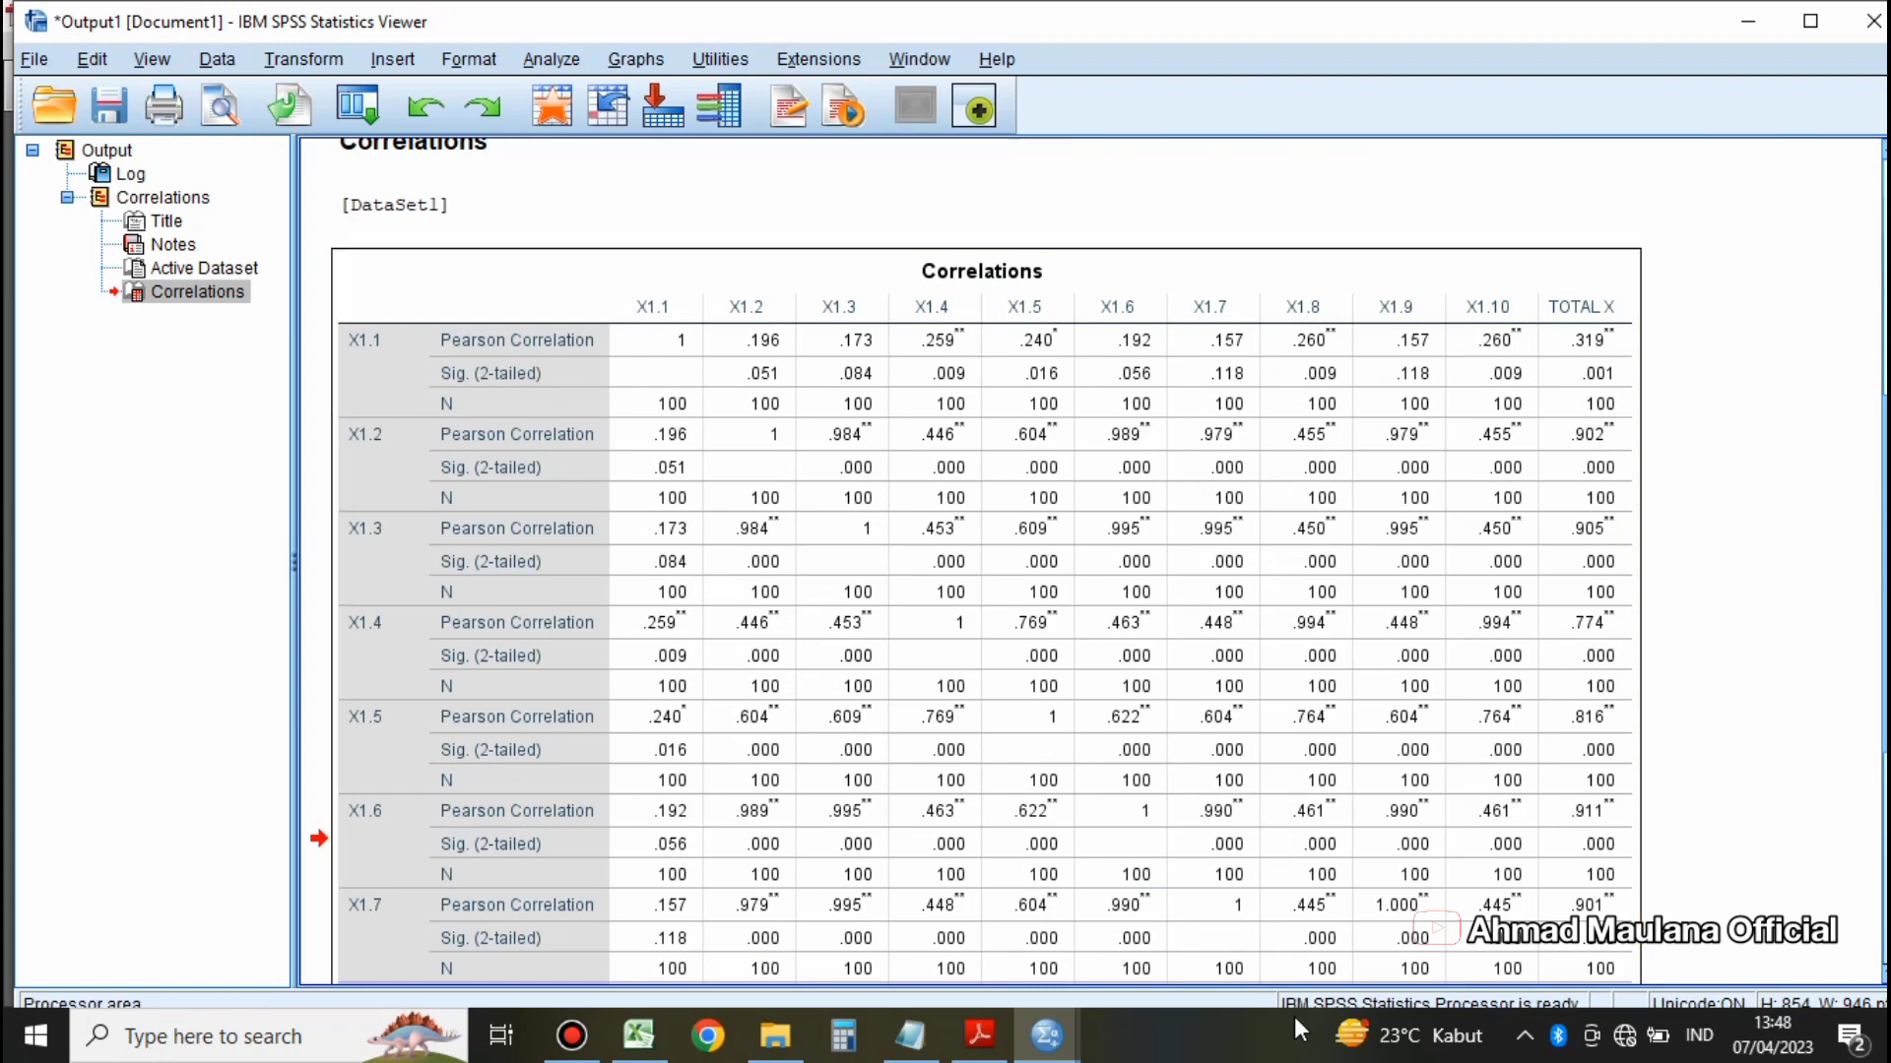
{"action": "scroll", "coordinate": [978, 546], "scroll_direction": "down", "scroll_amount": 4}
{"action": "scroll", "coordinate": [978, 546], "scroll_direction": "down", "scroll_amount": 2}
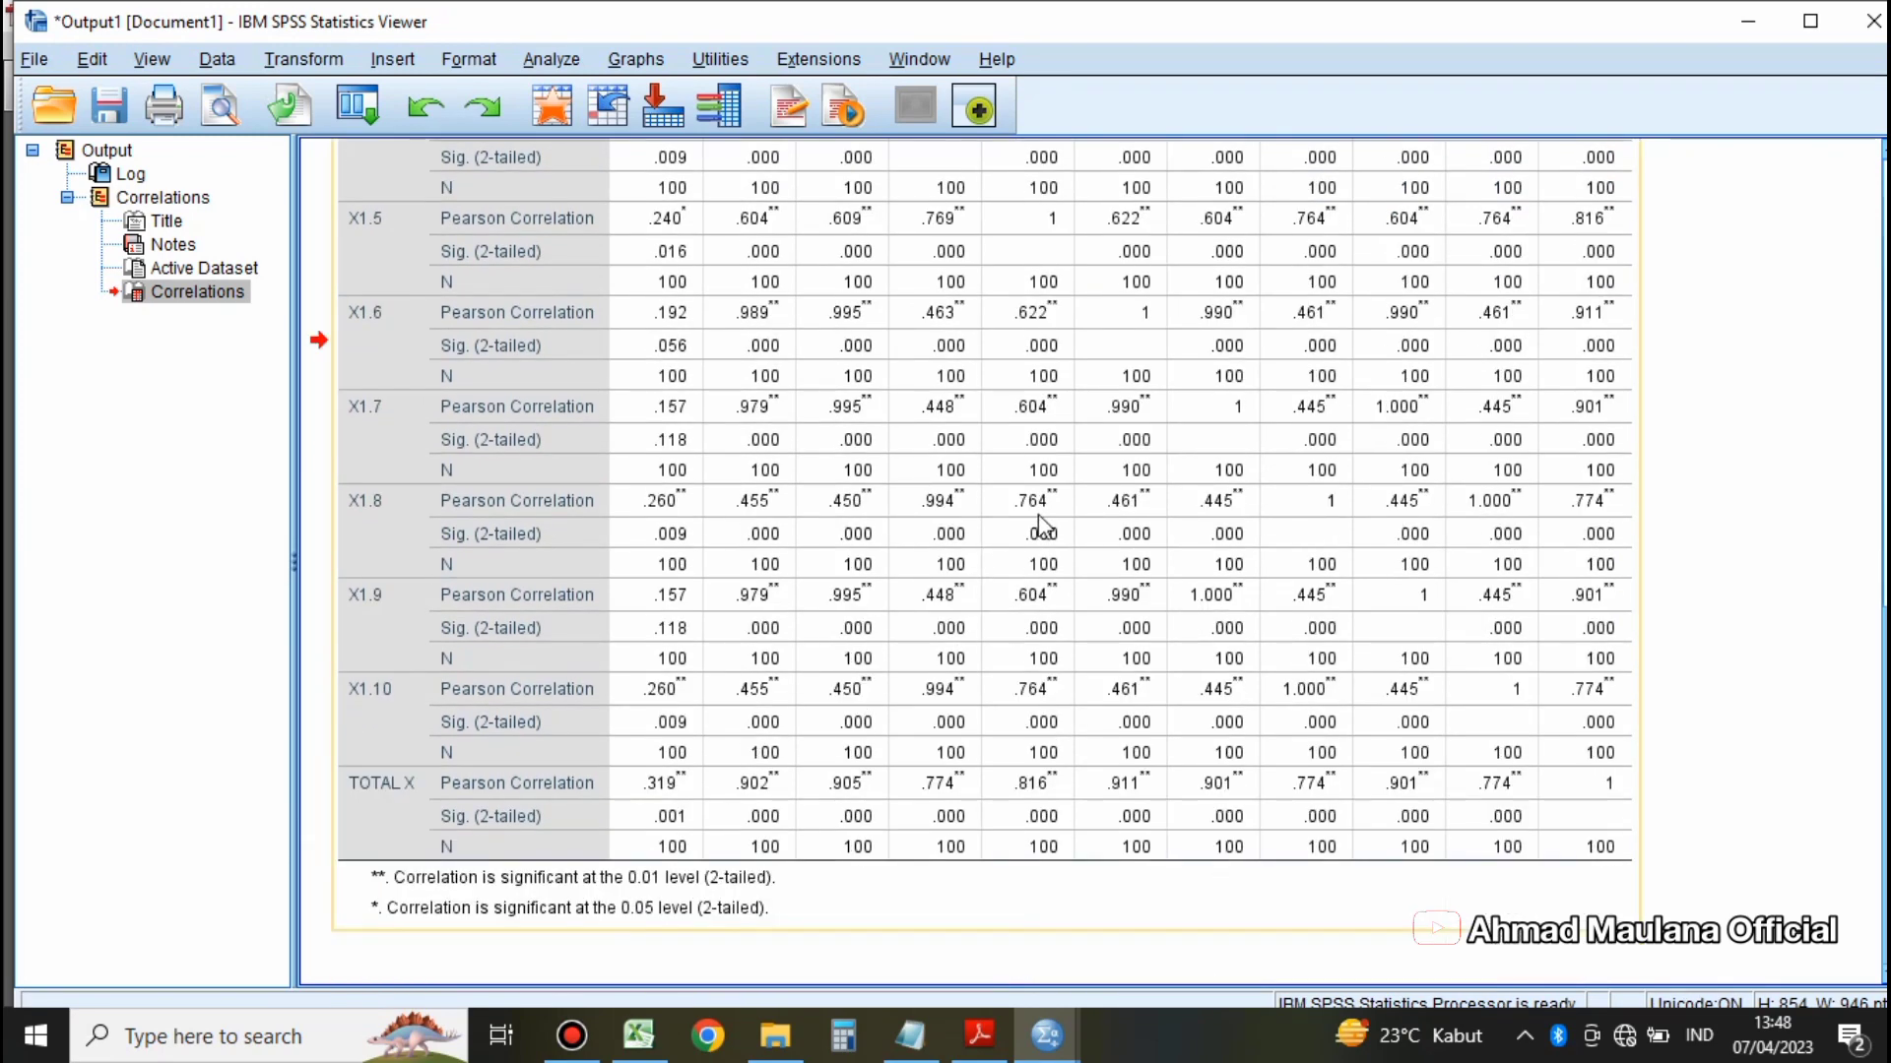
{"action": "scroll", "coordinate": [1046, 521], "scroll_direction": "up", "scroll_amount": 2}
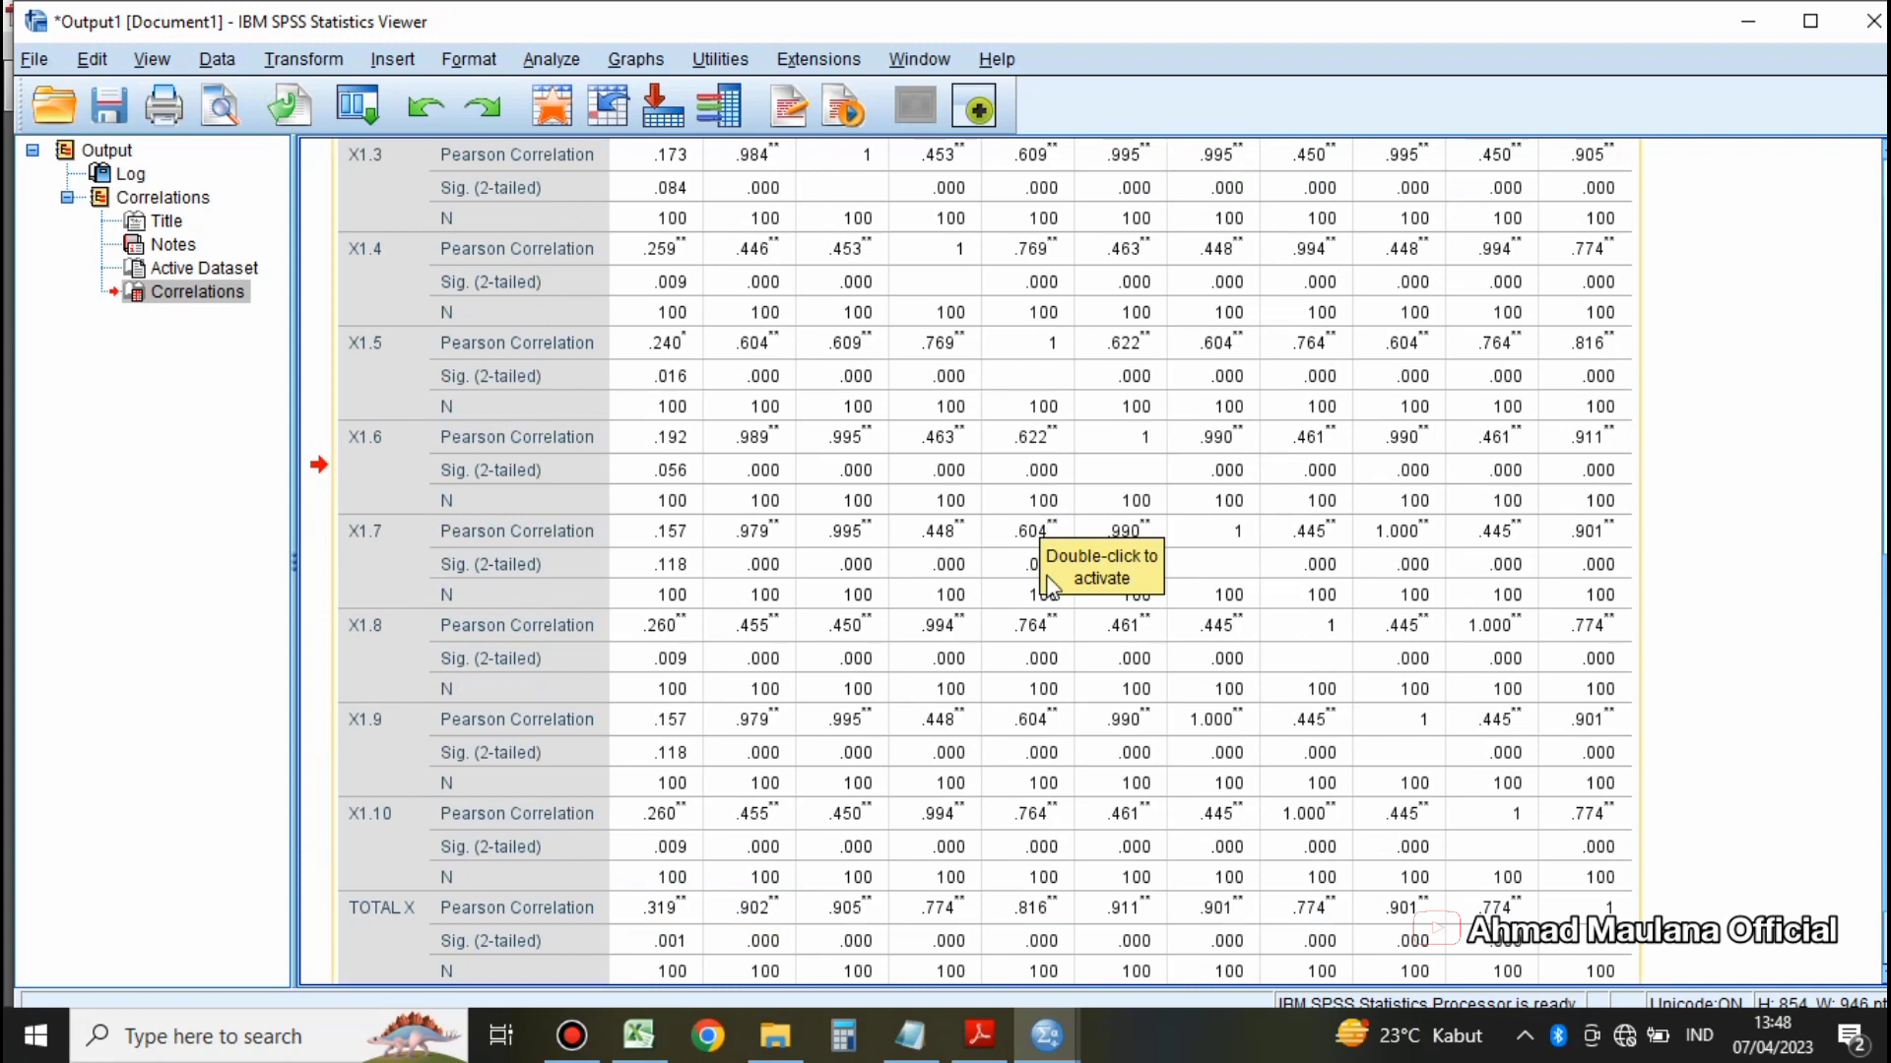
Step: Review the 0,05 significance criterion in Notepad and check each X item's Sig. (2-tailed) value against TOTAL X in the SPSS output
{"action": "left_click", "coordinate": [987, 1048]}
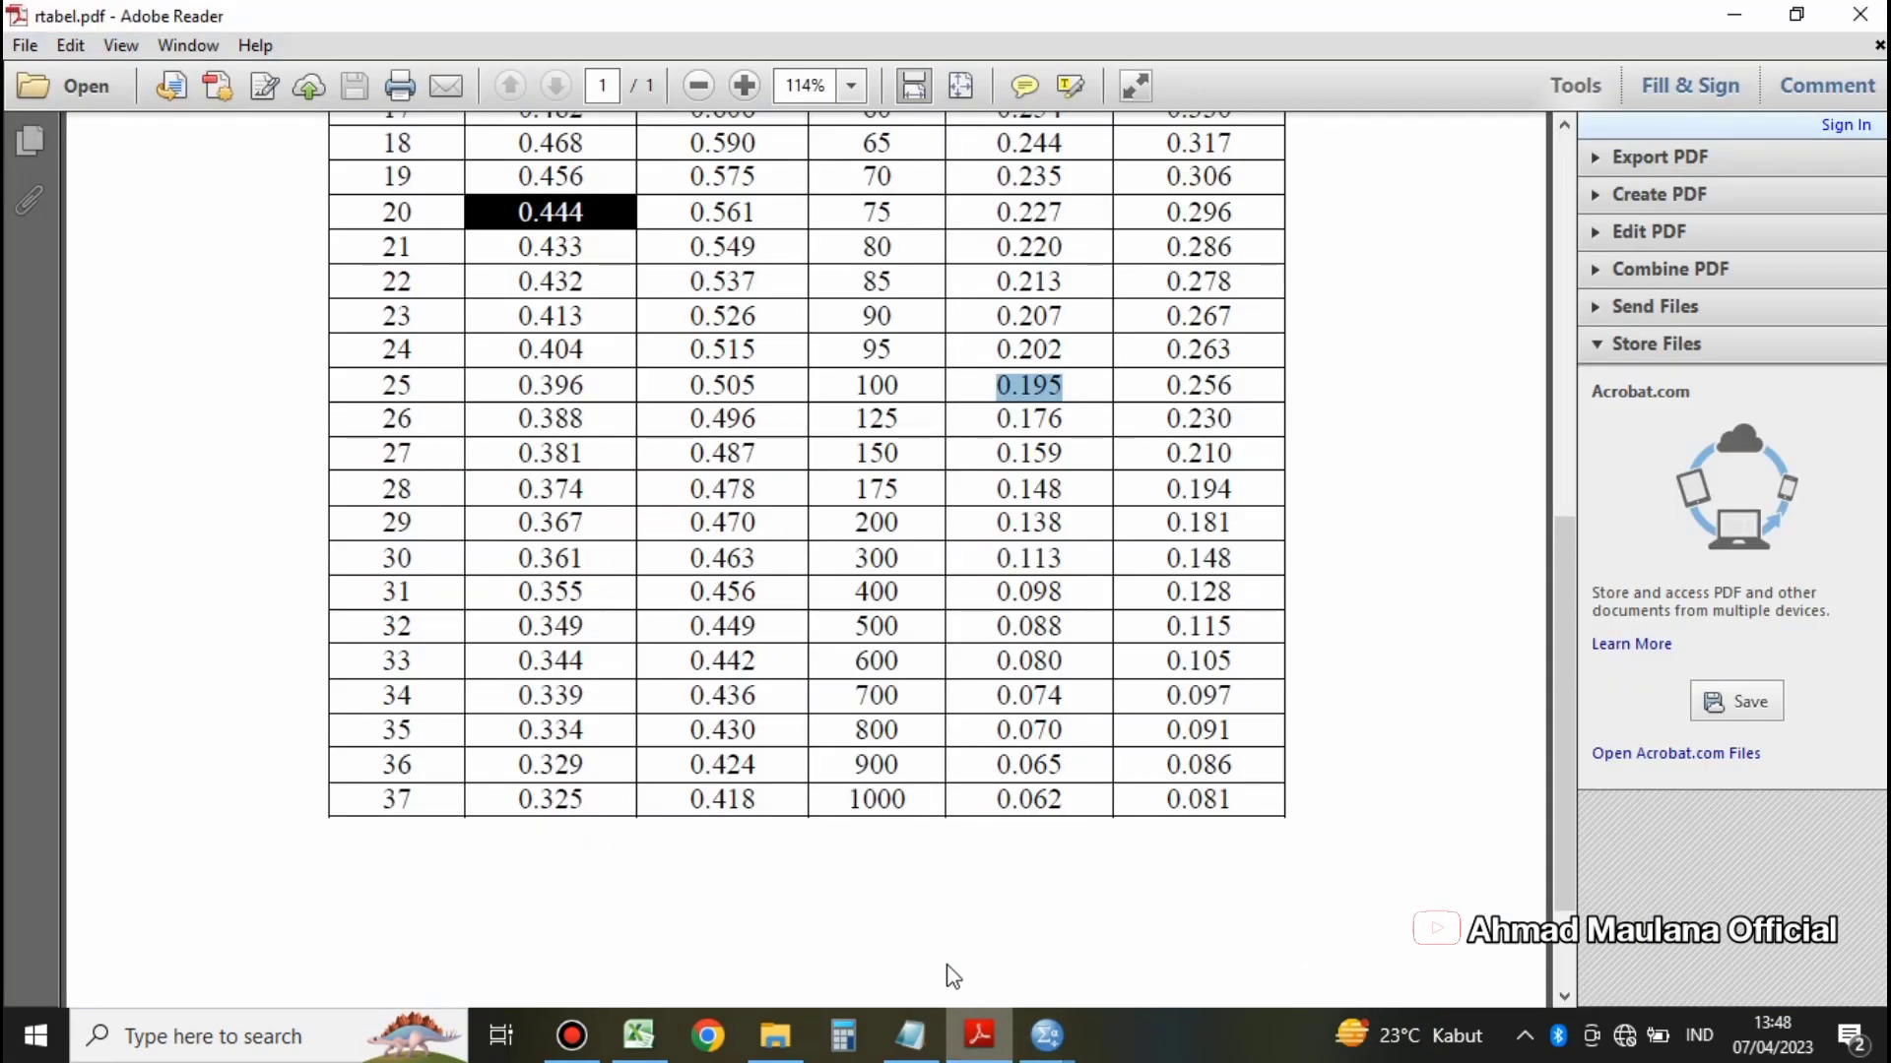
{"action": "left_click", "coordinate": [910, 1036]}
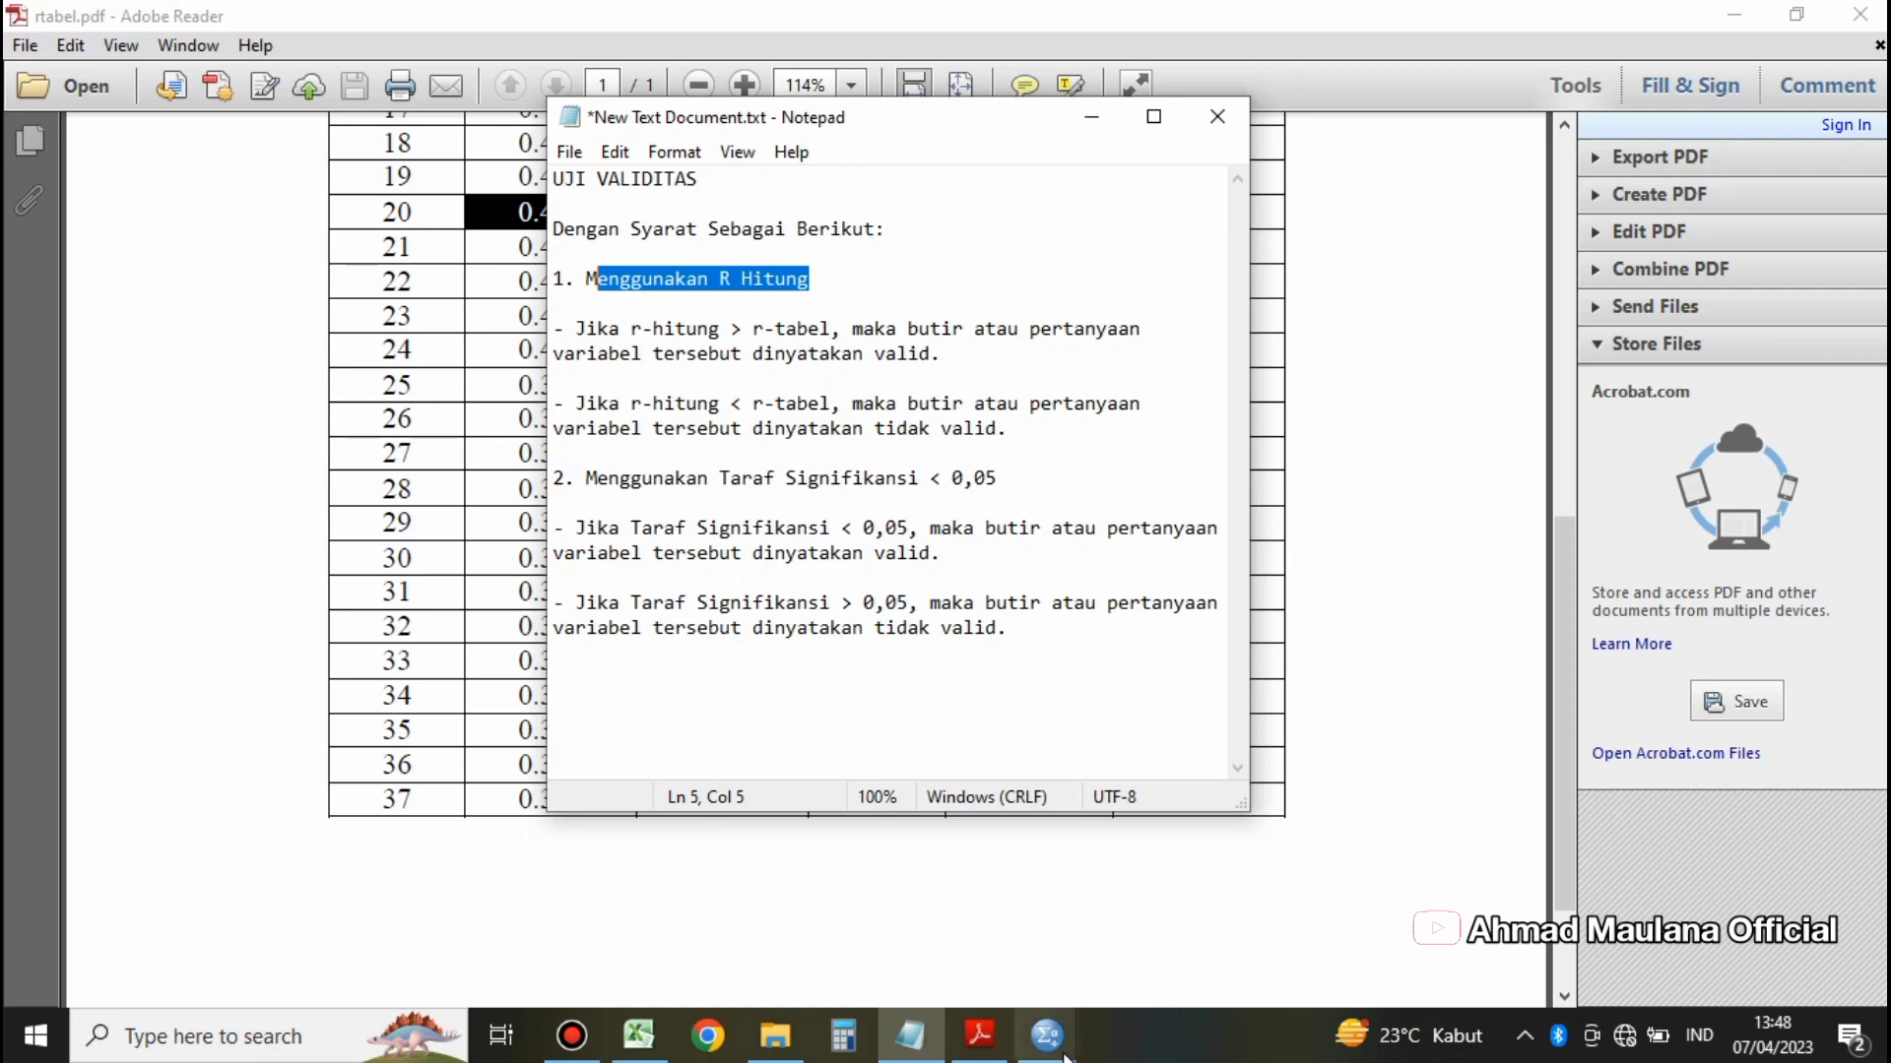
{"action": "mouse_move", "coordinate": [1064, 1055]}
{"action": "left_click", "coordinate": [940, 960]}
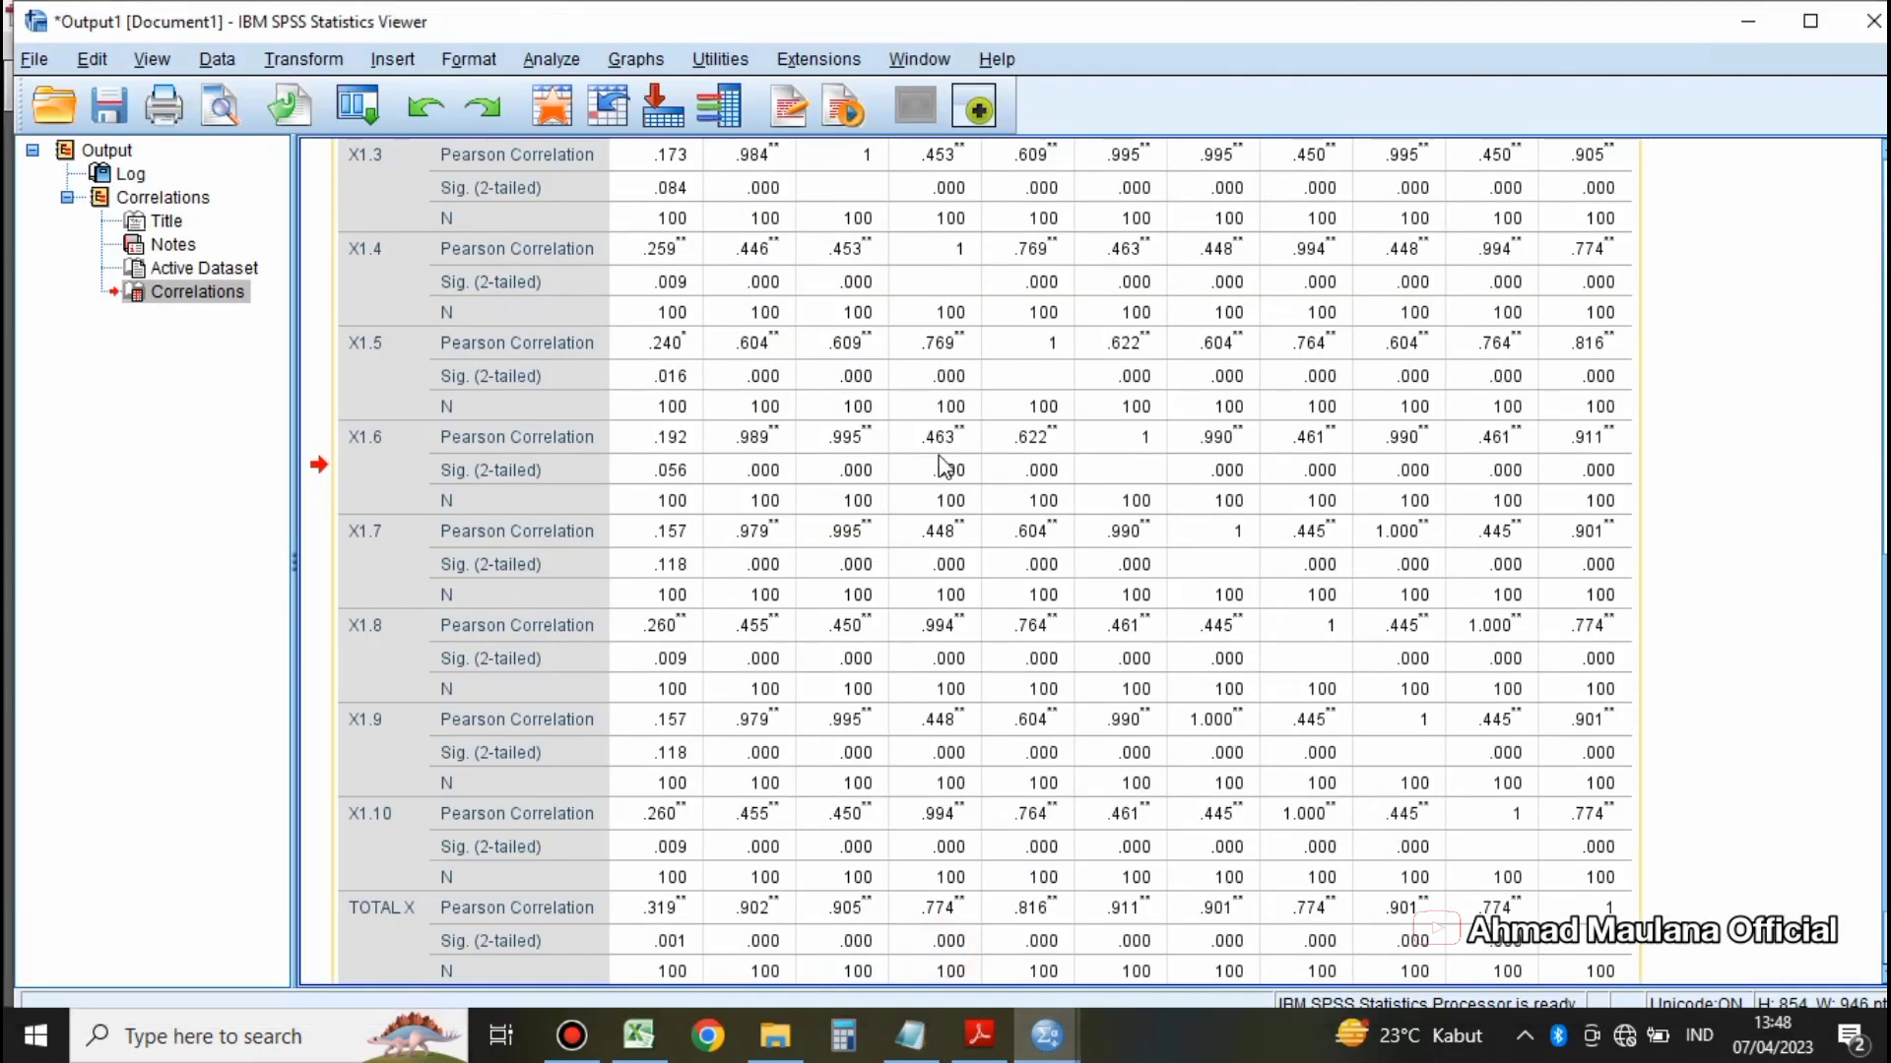
{"action": "scroll", "coordinate": [942, 466], "scroll_direction": "up", "scroll_amount": 5}
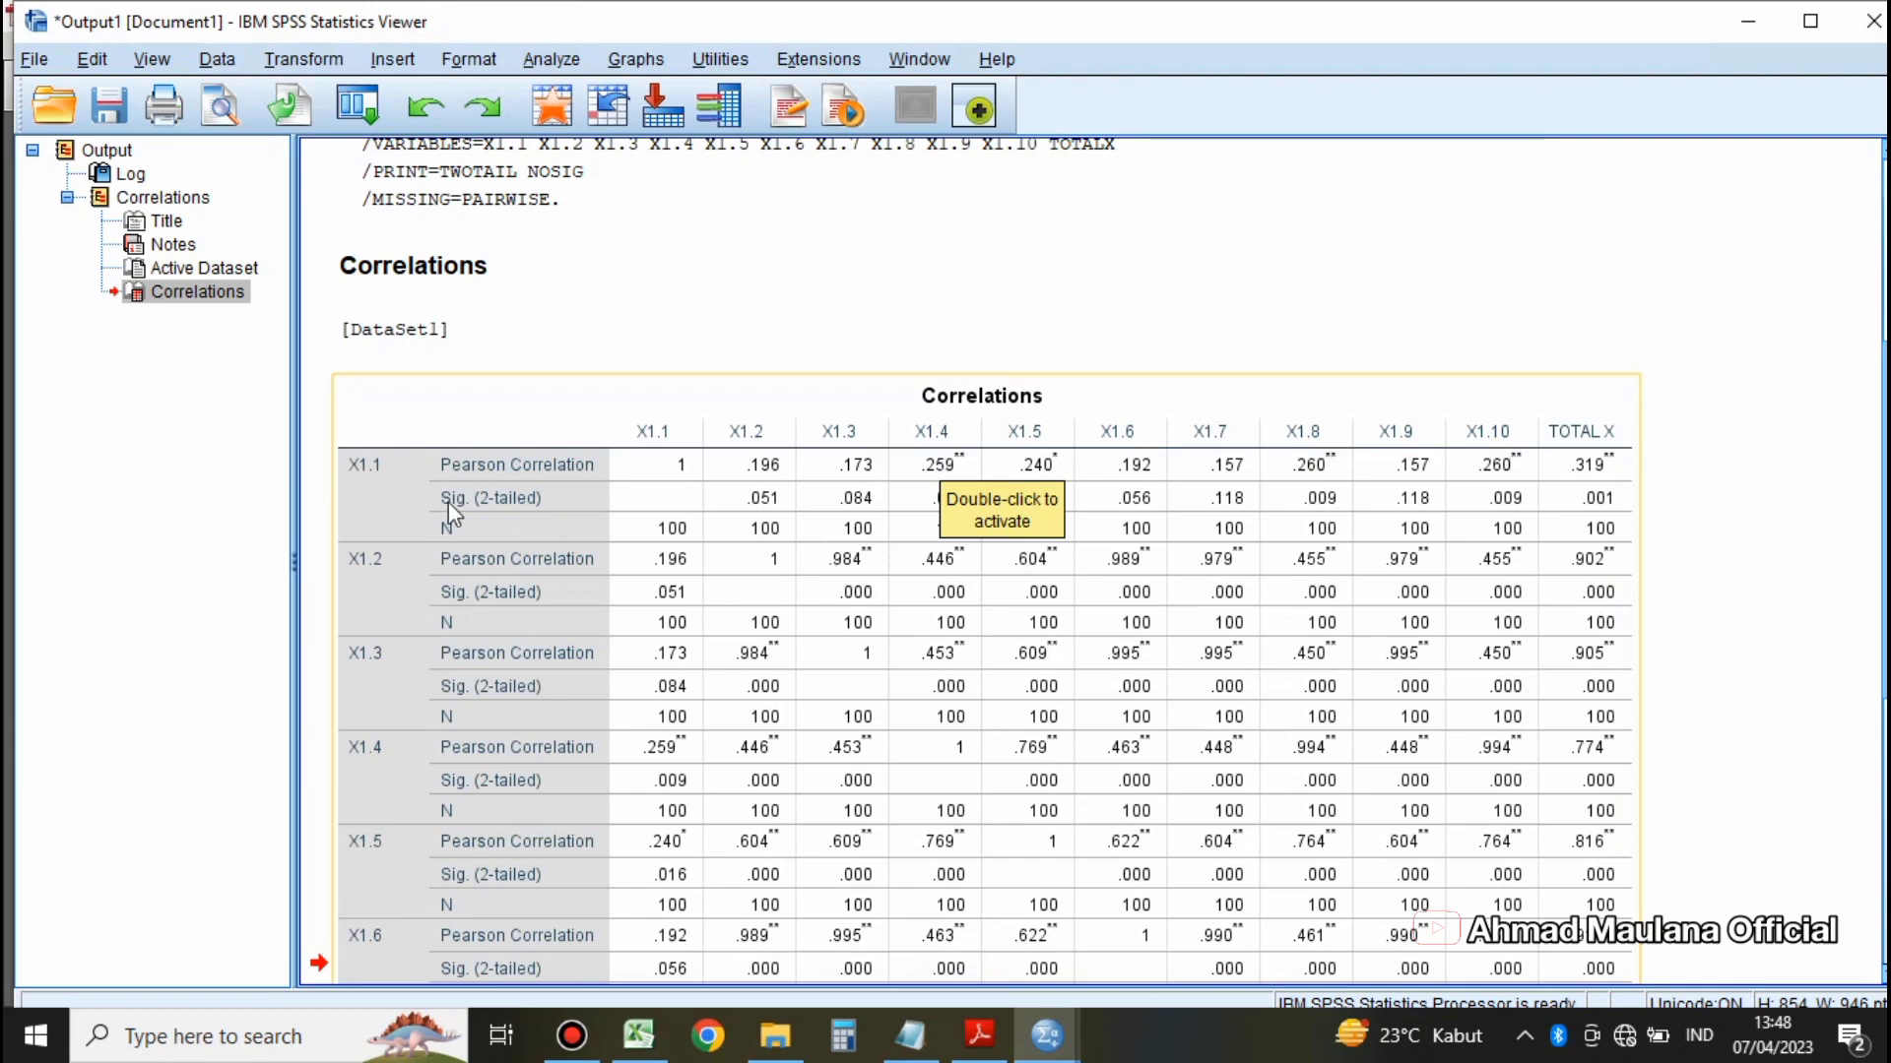
{"action": "scroll", "coordinate": [447, 502], "scroll_direction": "down", "scroll_amount": 2}
{"action": "scroll", "coordinate": [463, 305], "scroll_direction": "up", "scroll_amount": 1}
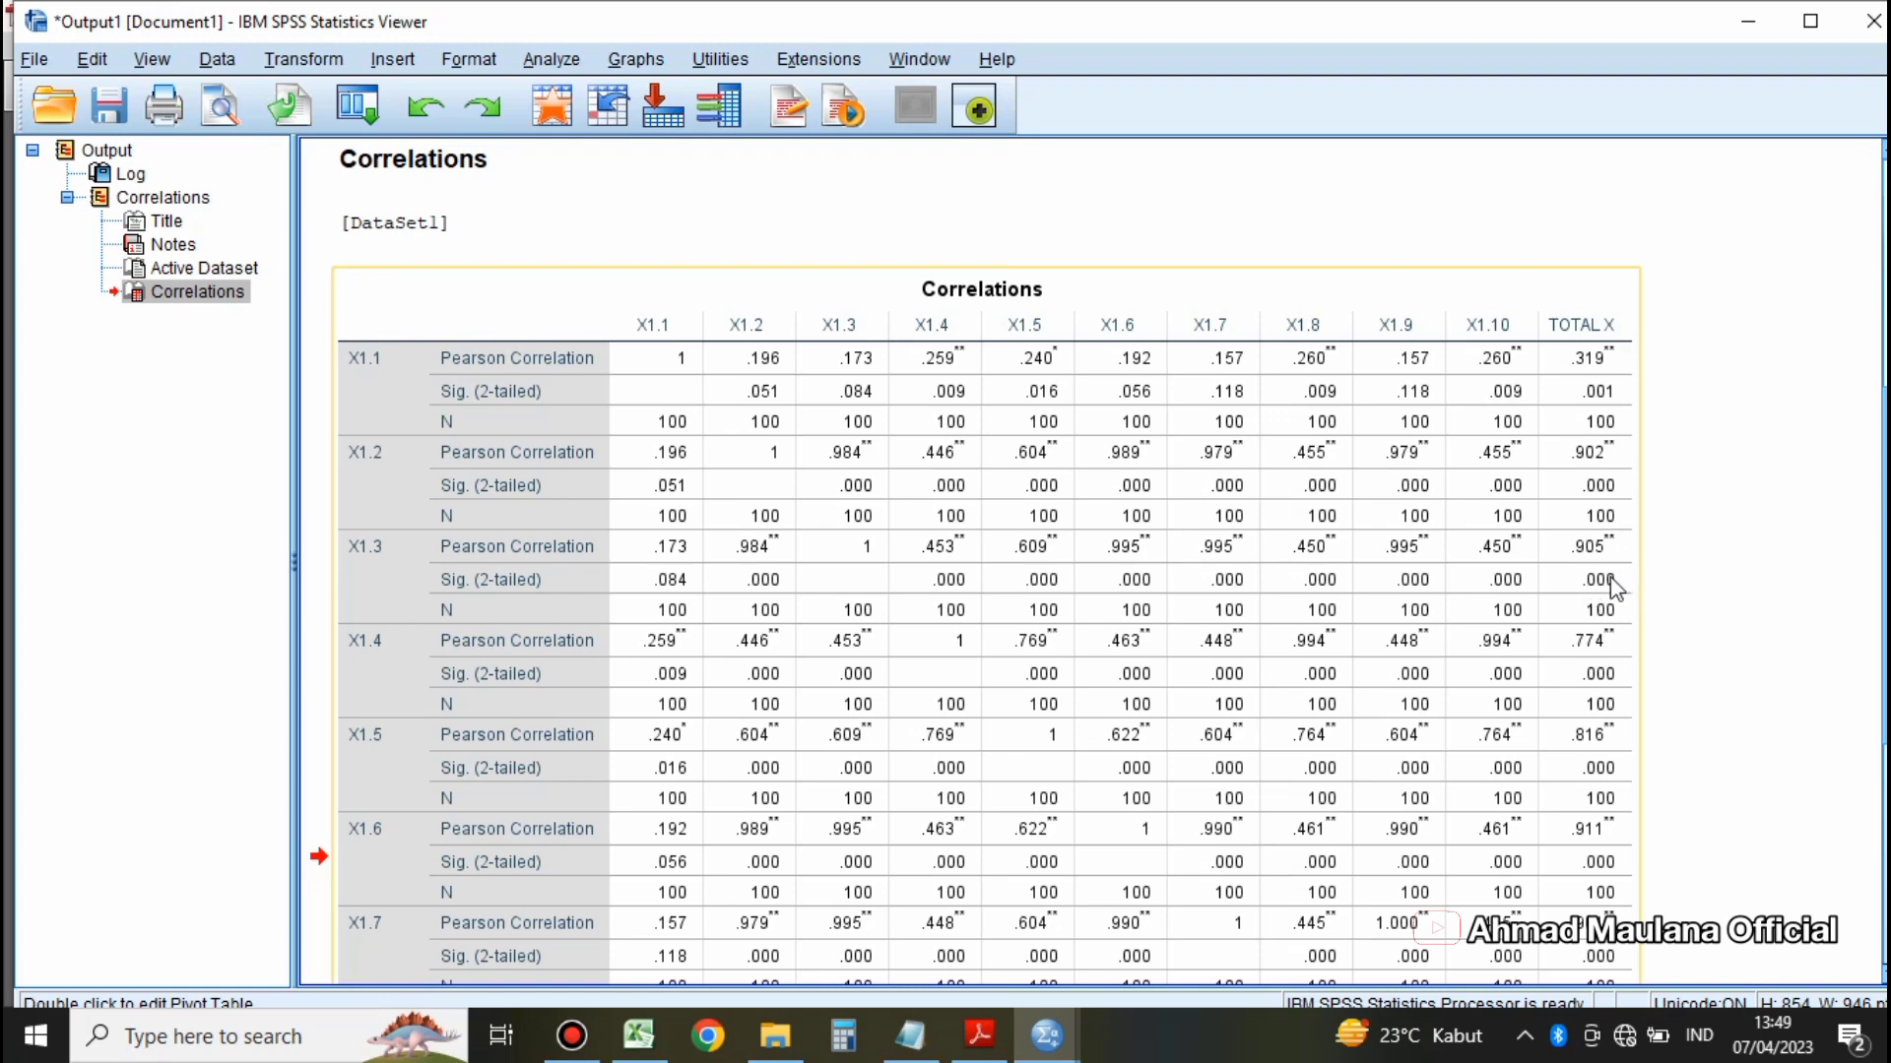
{"action": "scroll", "coordinate": [1612, 587], "scroll_direction": "down", "scroll_amount": 3}
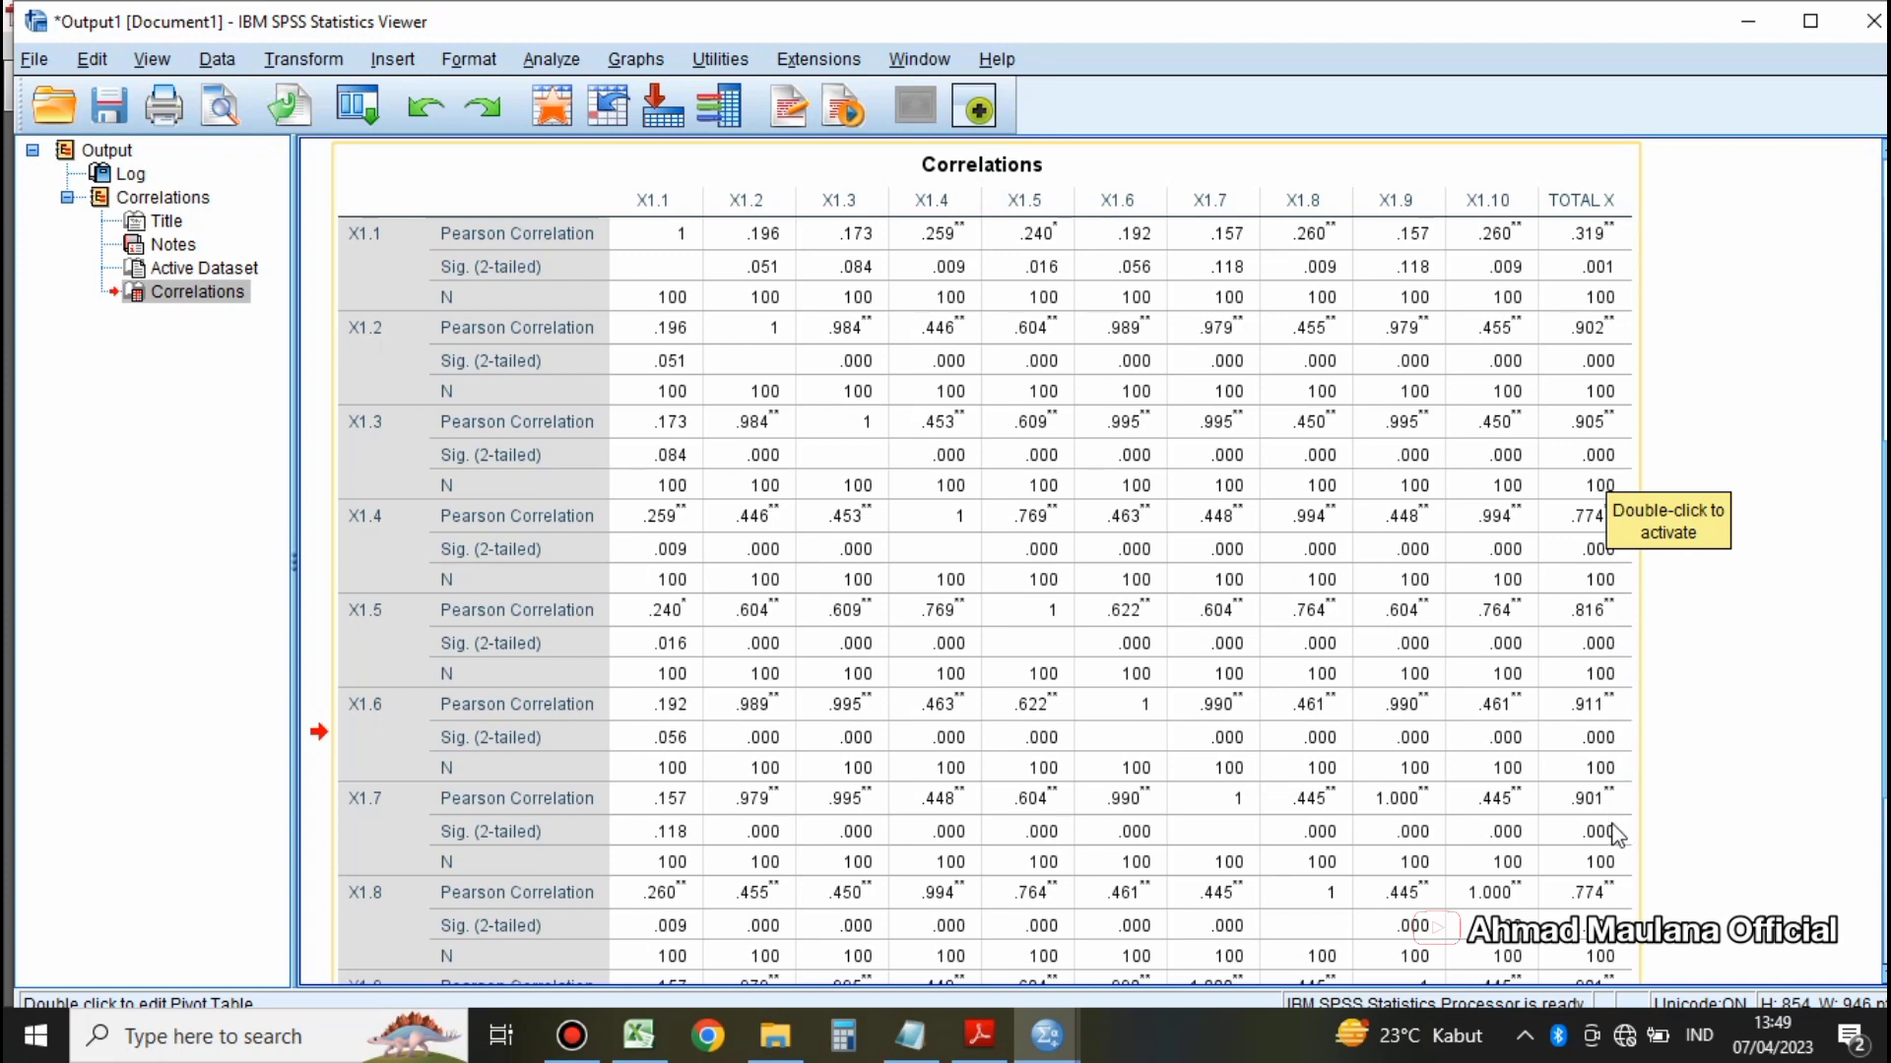
{"action": "scroll", "coordinate": [1615, 835], "scroll_direction": "down", "scroll_amount": 5}
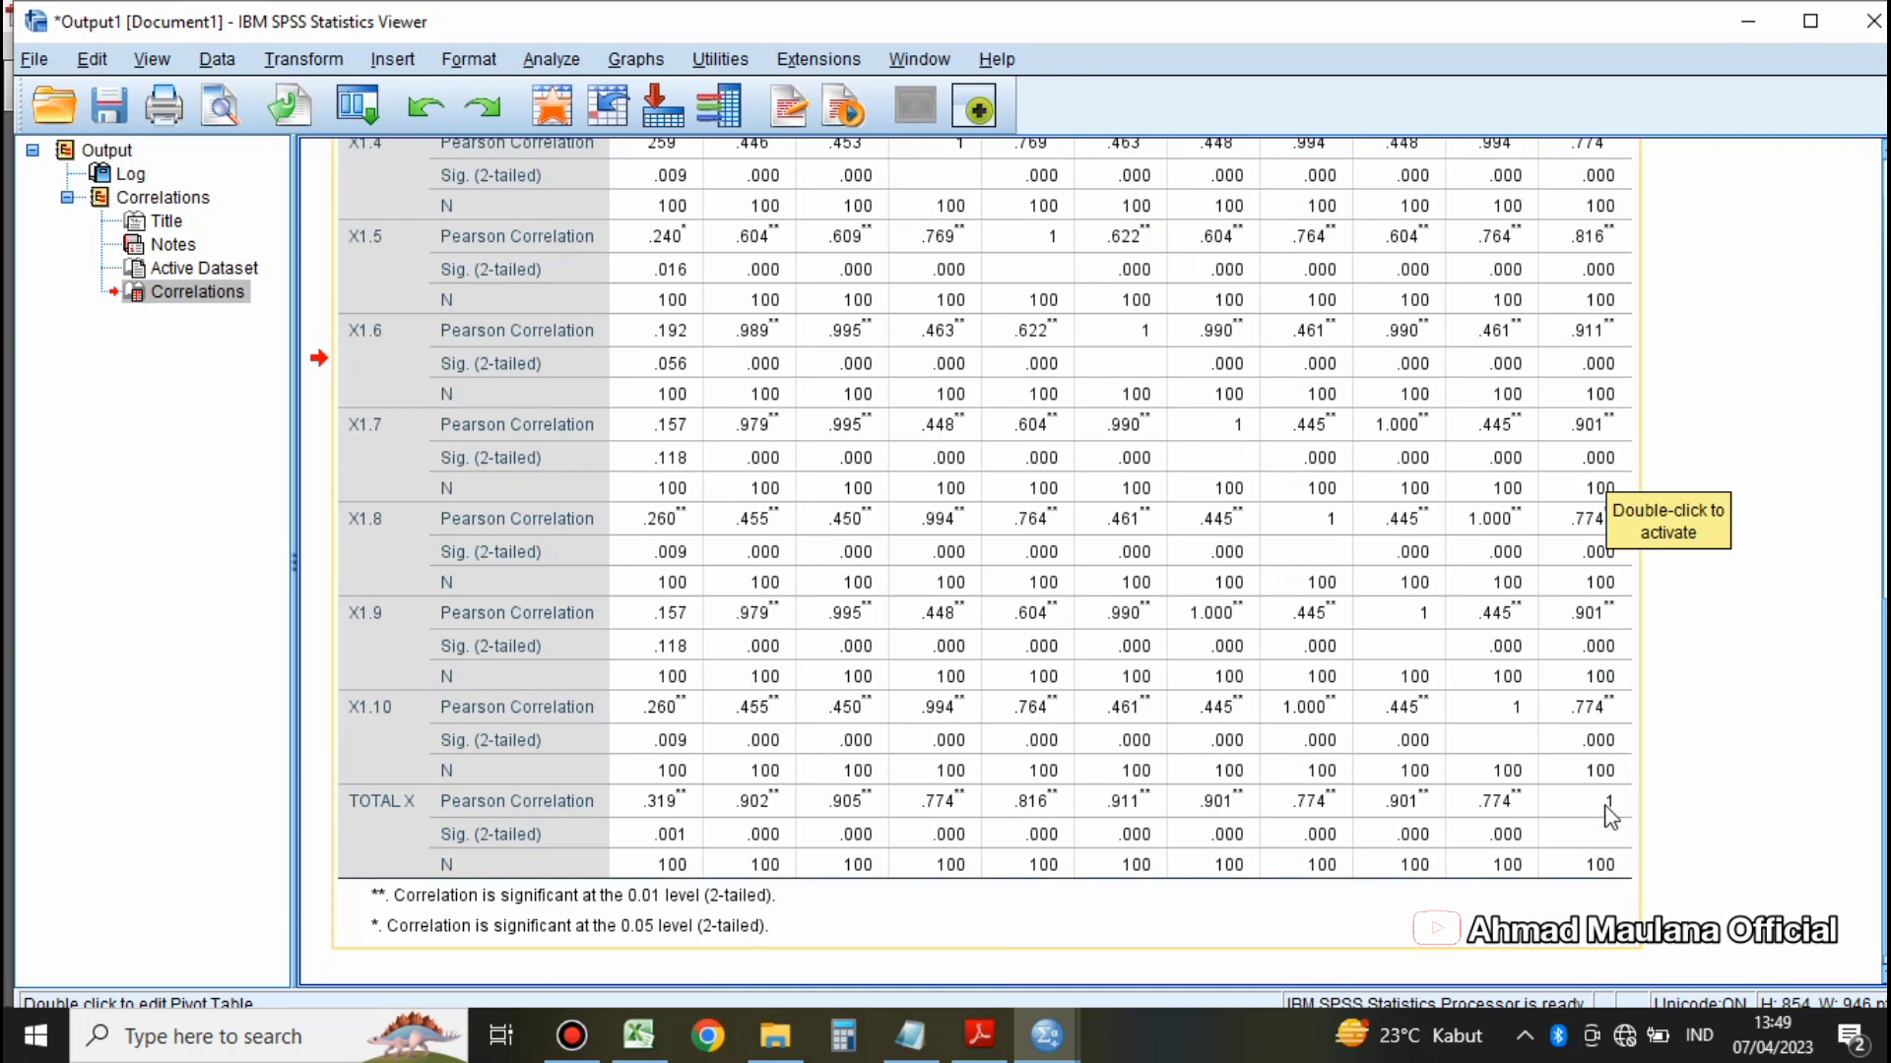
{"action": "scroll", "coordinate": [1604, 792], "scroll_direction": "up", "scroll_amount": 2}
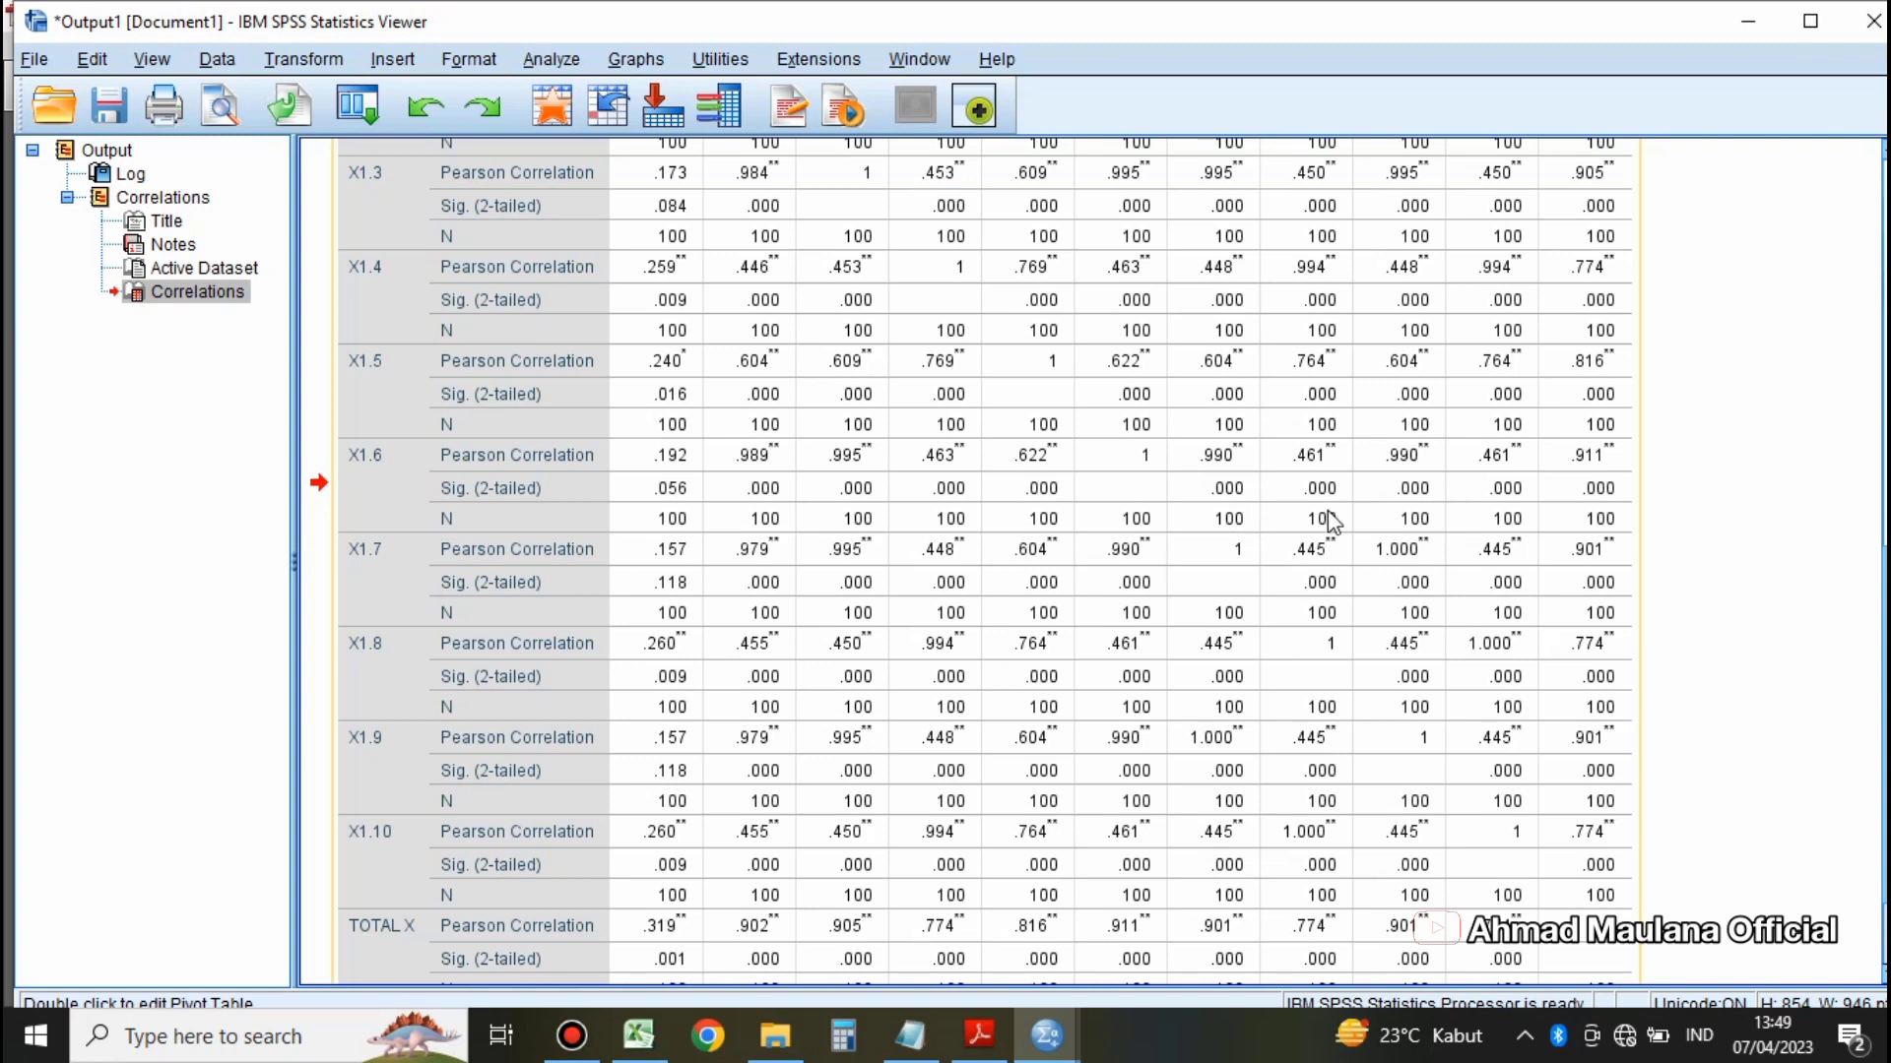
{"action": "scroll", "coordinate": [787, 482], "scroll_direction": "up", "scroll_amount": 3}
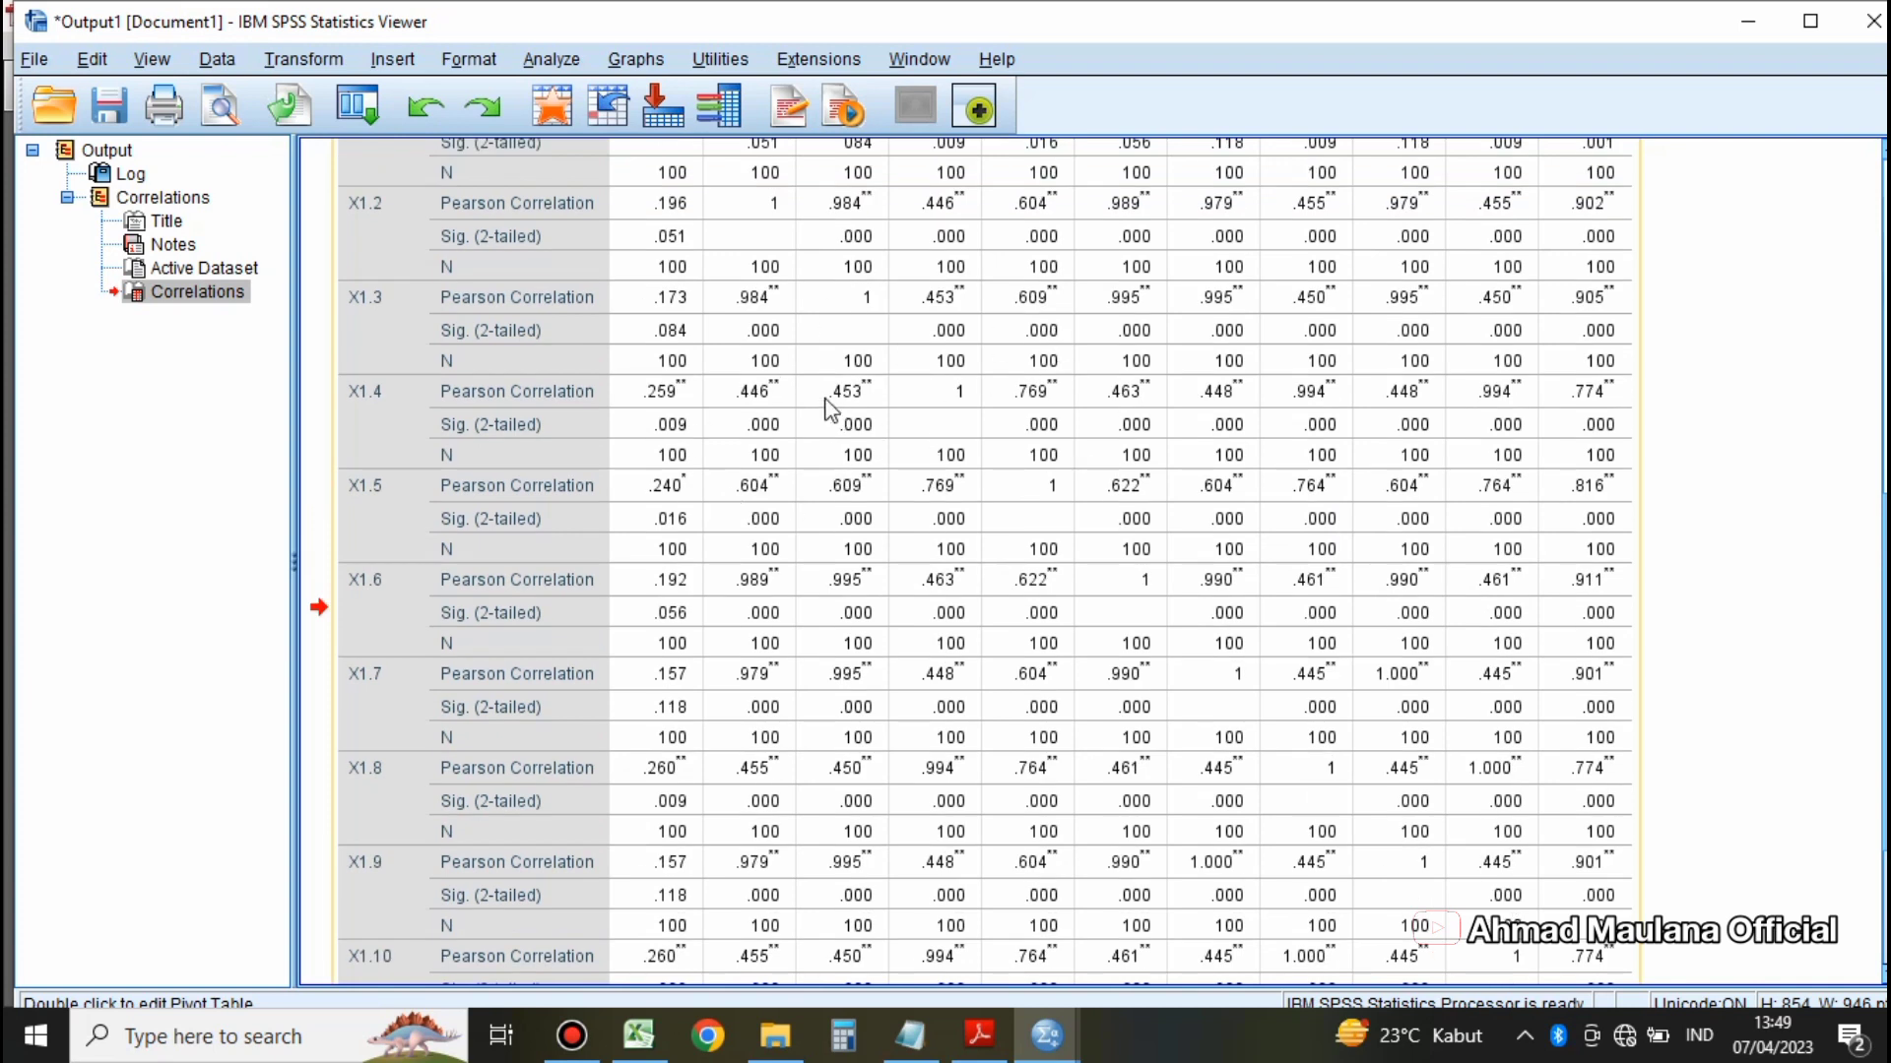
Step: Open the Bivariate Correlations setup and reset it to clear the previous X variables
{"action": "left_click", "coordinate": [544, 61]}
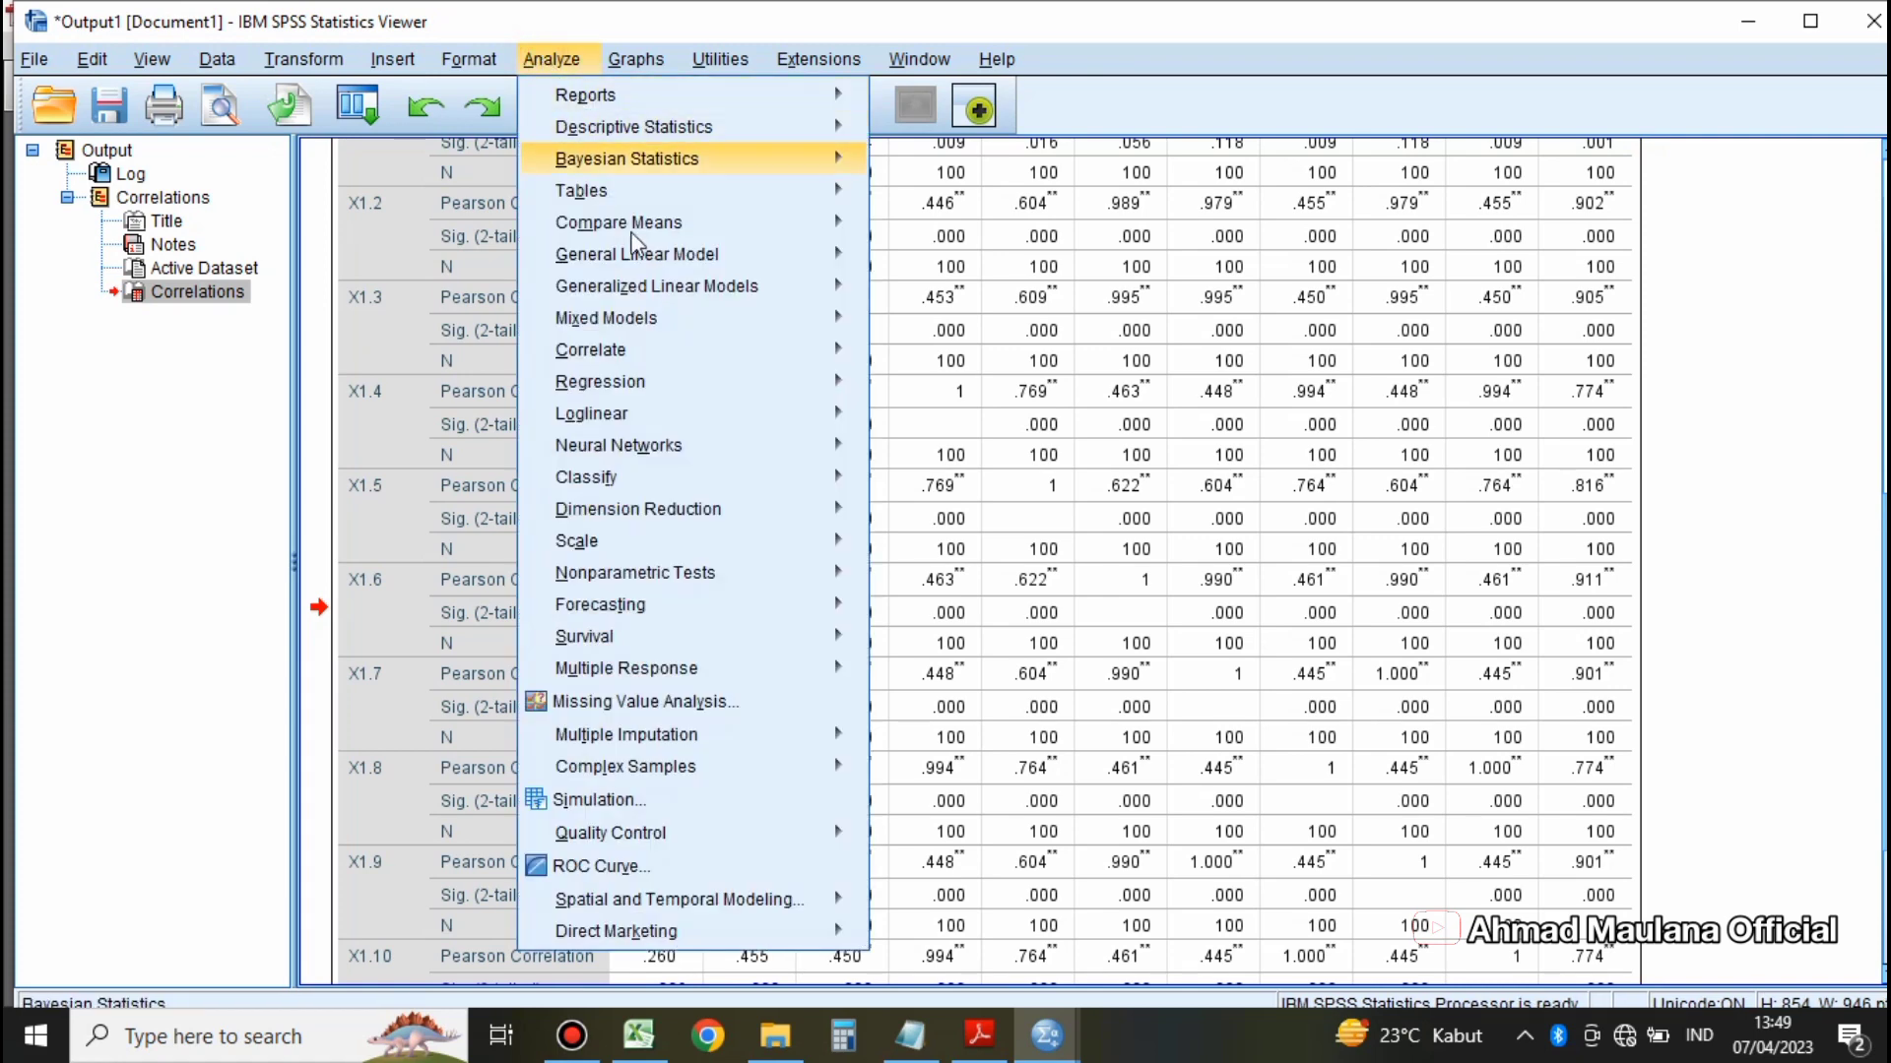
{"action": "mouse_move", "coordinate": [689, 360]}
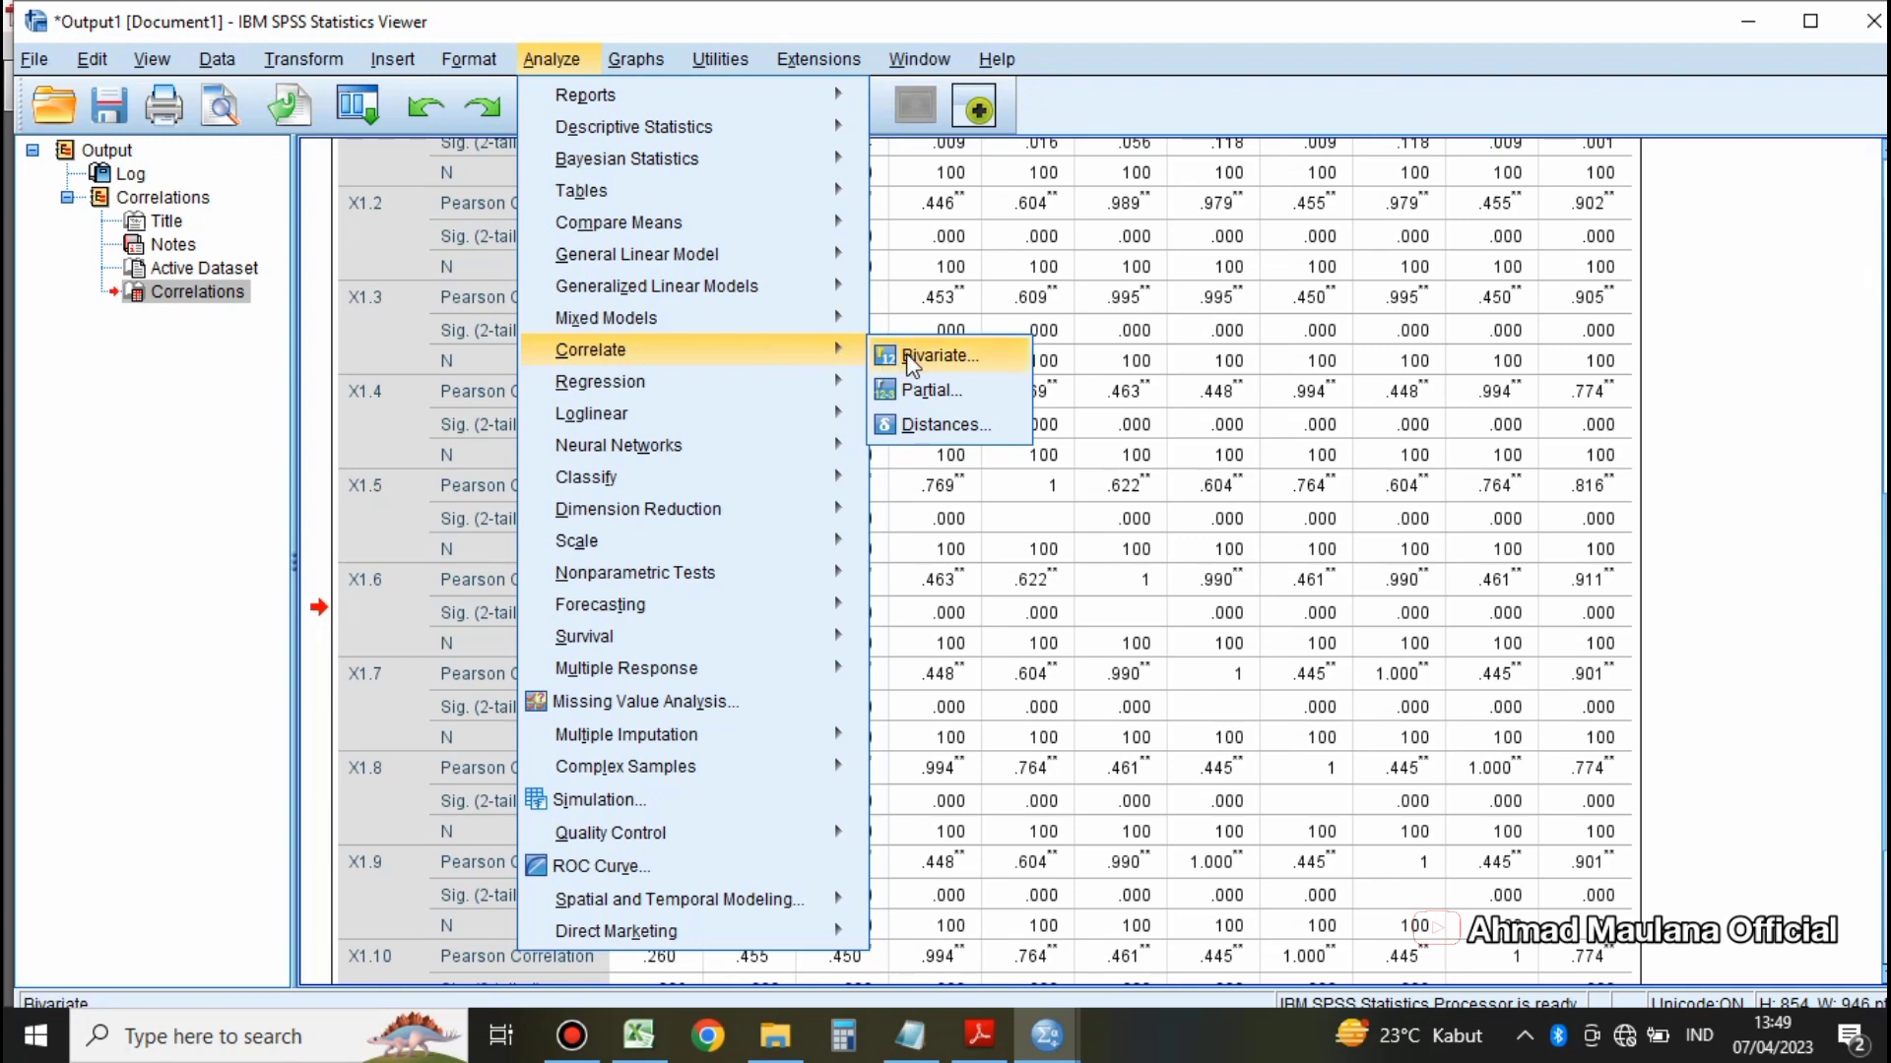
{"action": "left_click", "coordinate": [910, 359]}
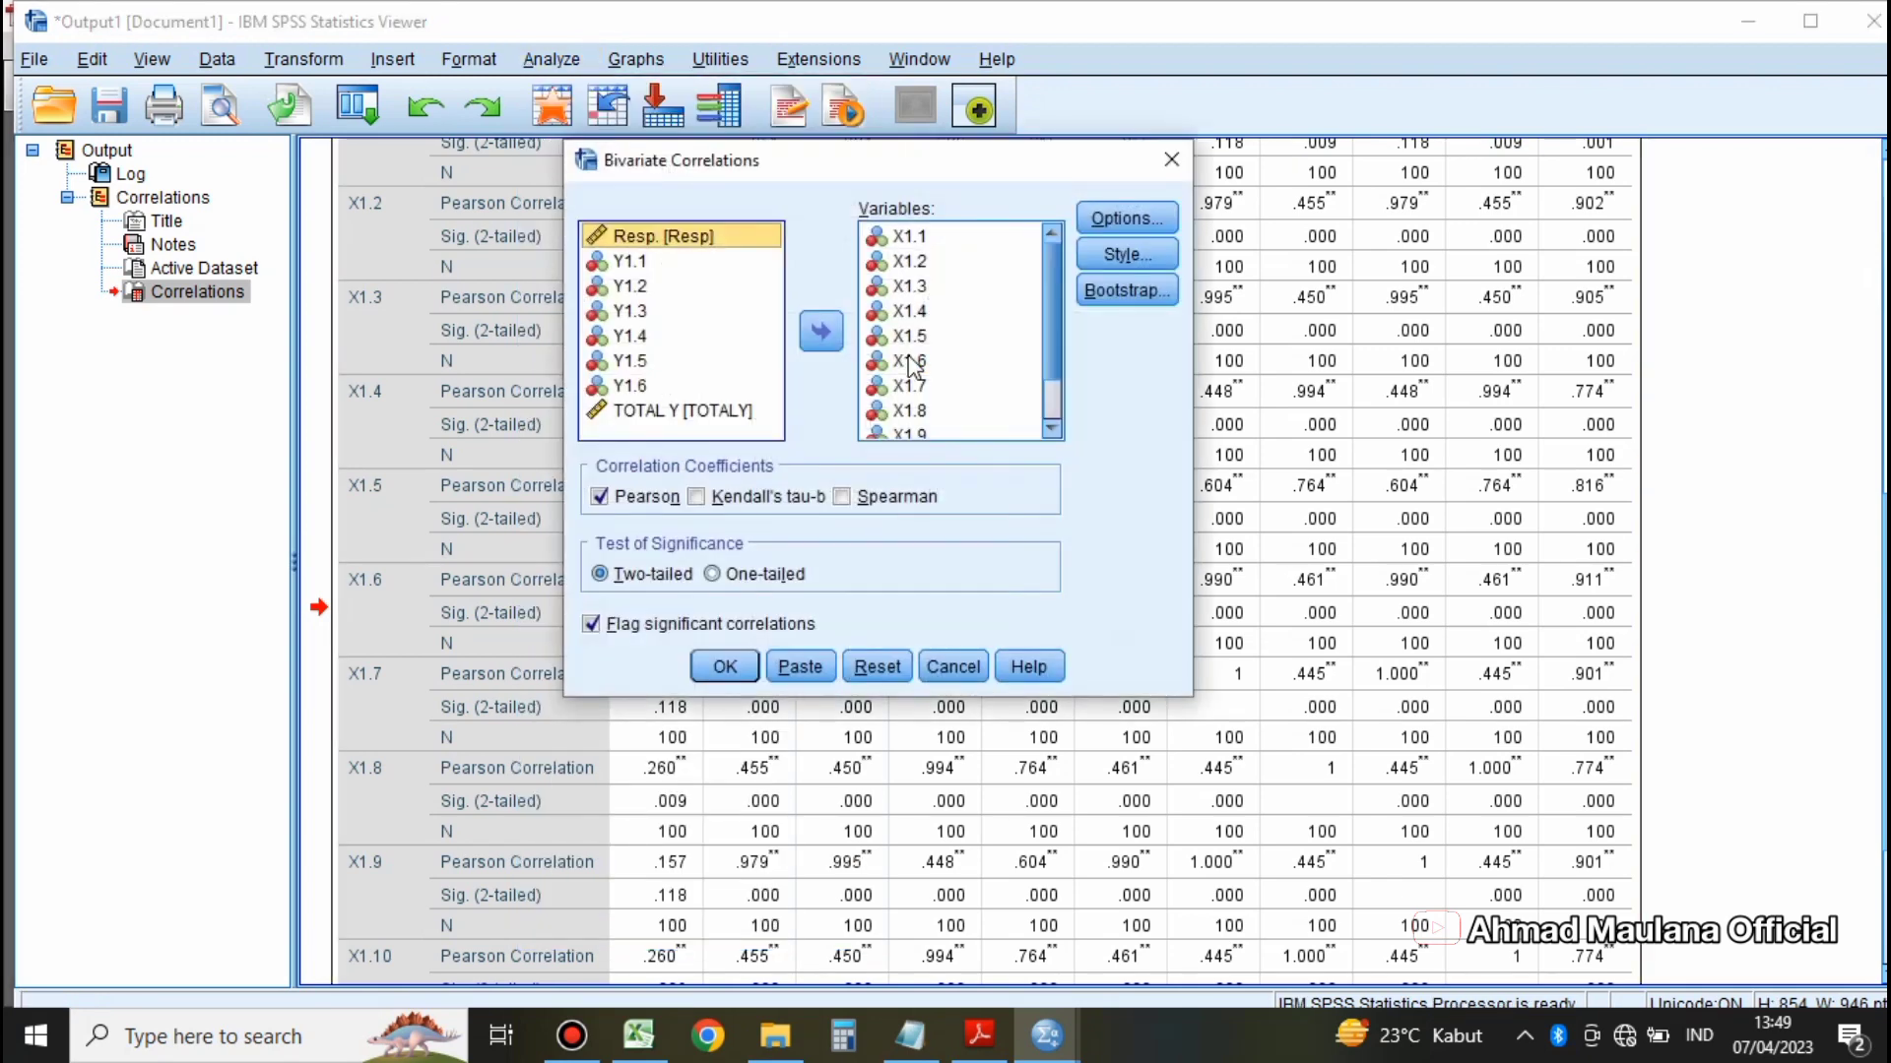
{"action": "left_click_drag", "start_coordinate": [833, 167], "coordinate": [1082, 168]}
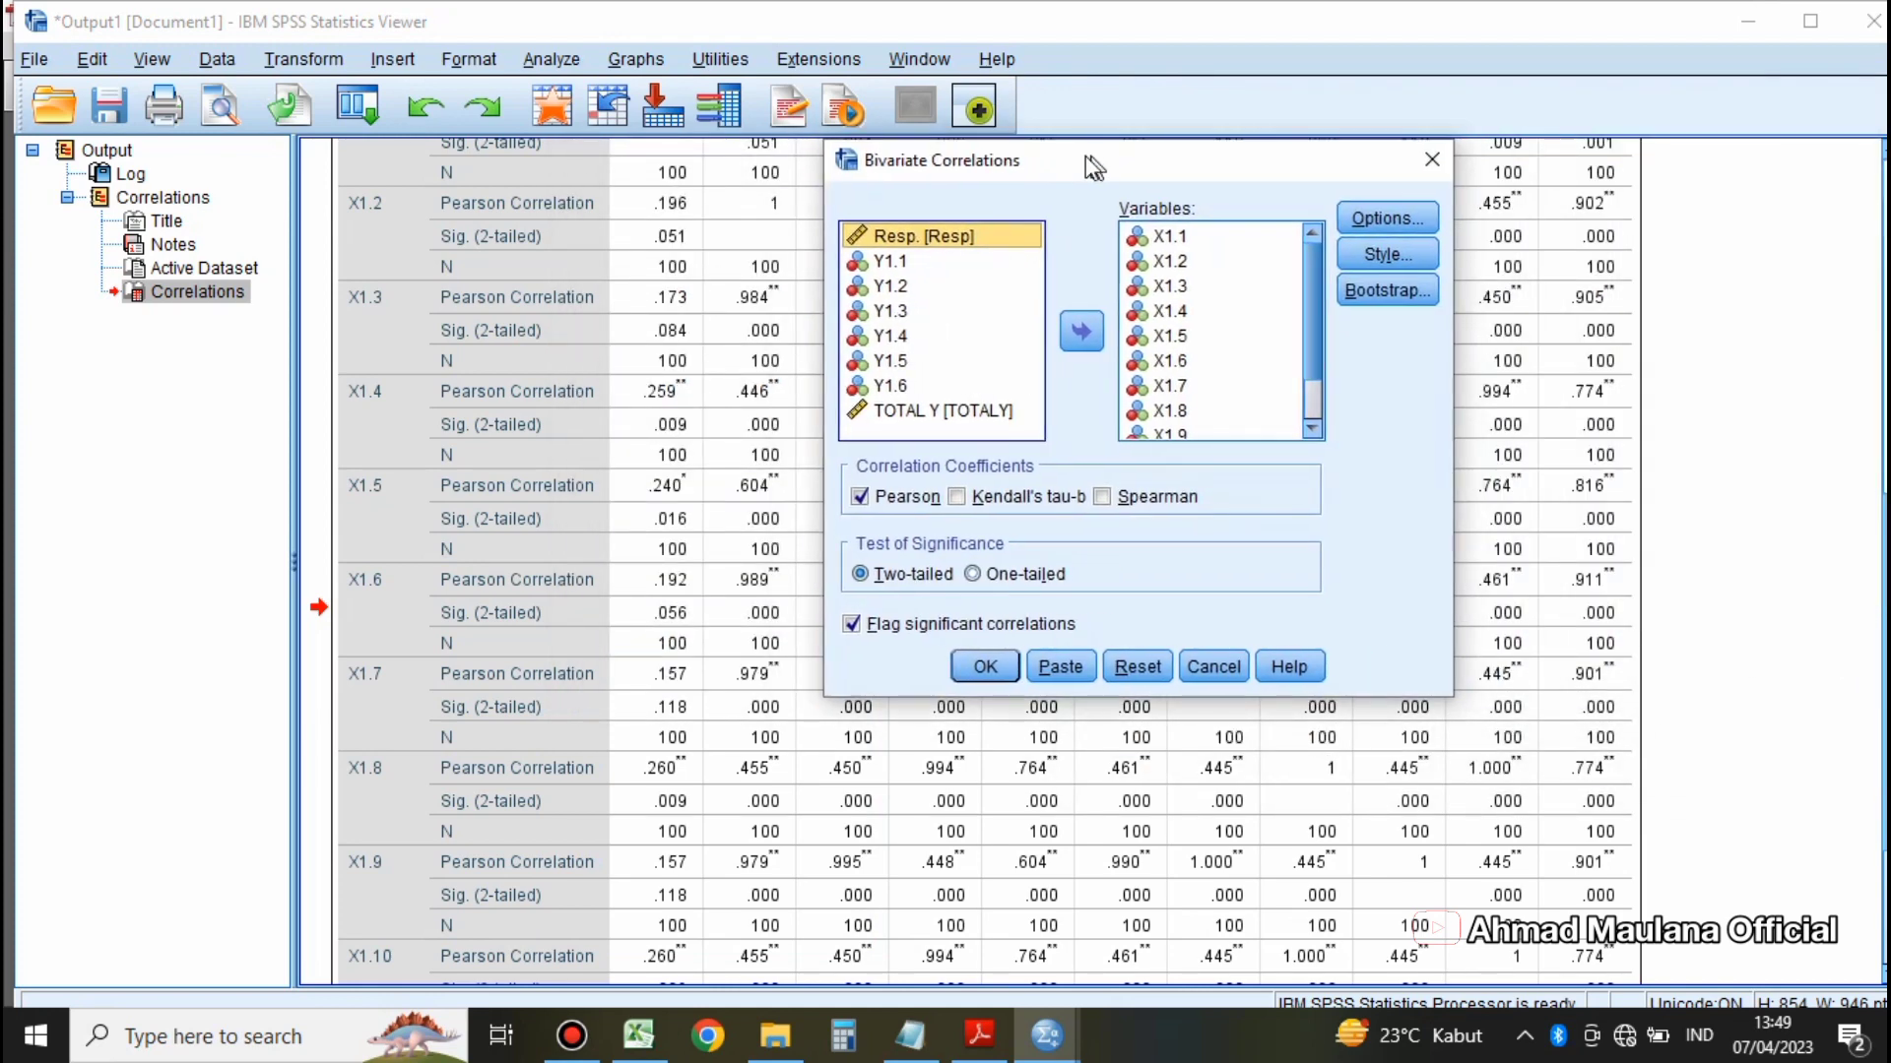
{"action": "left_click", "coordinate": [1126, 669]}
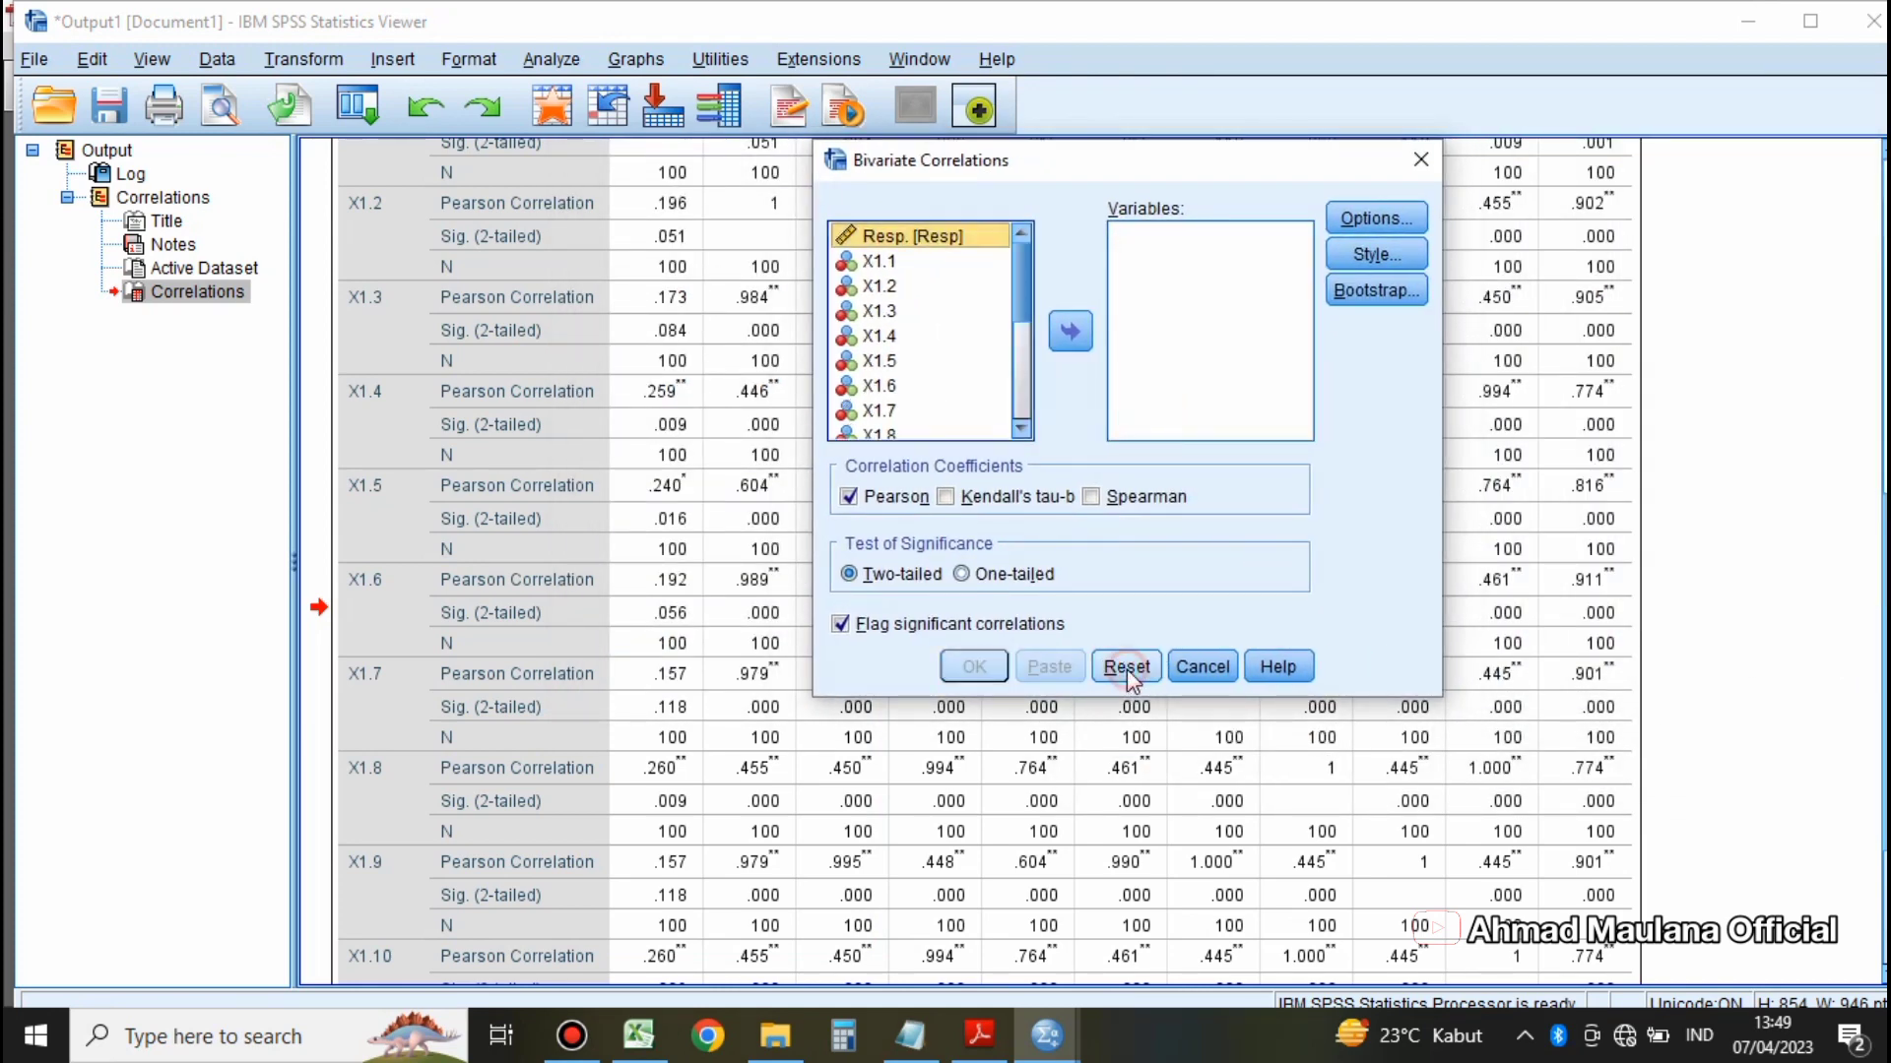
Step: Run a two-tailed Pearson bivariate correlation on Y1.1 through Y1.6 together with TOTAL Y
{"action": "scroll", "coordinate": [946, 414], "scroll_direction": "down", "scroll_amount": 2}
{"action": "scroll", "coordinate": [946, 414], "scroll_direction": "down", "scroll_amount": 2}
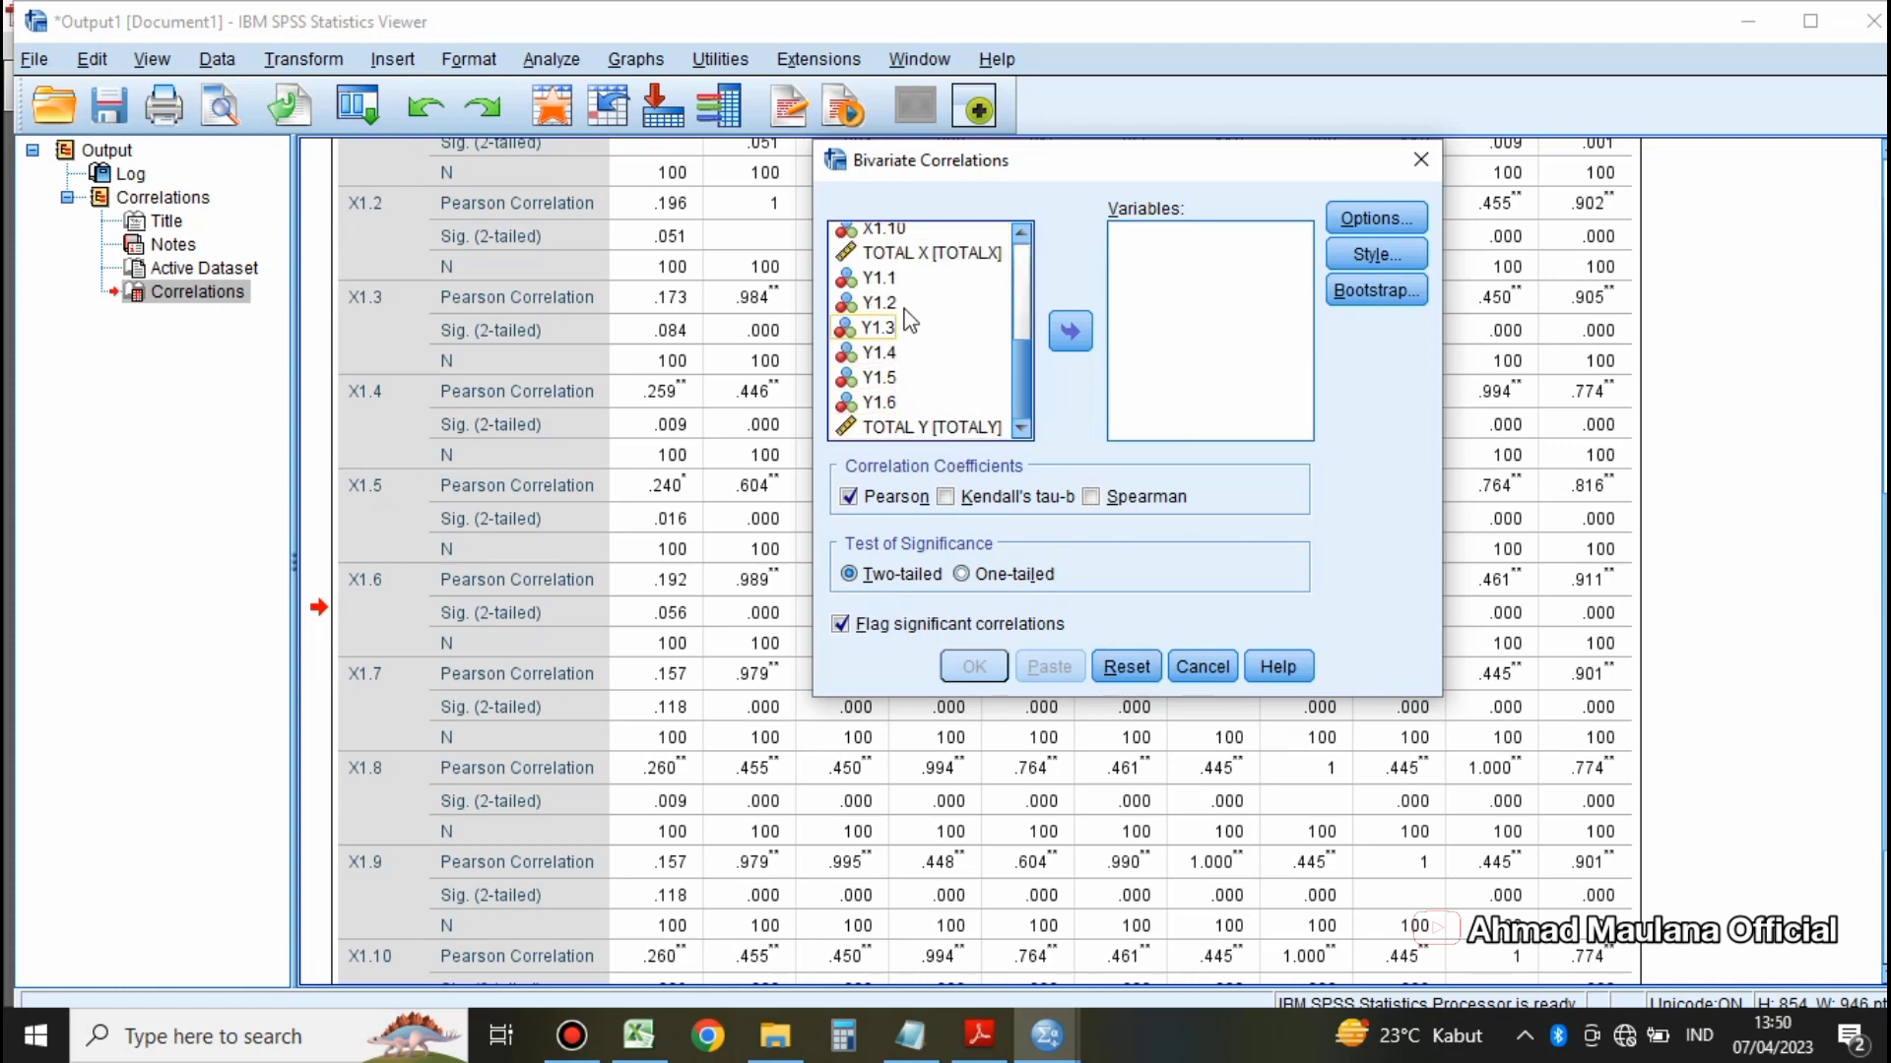
{"action": "left_click", "coordinate": [880, 279]}
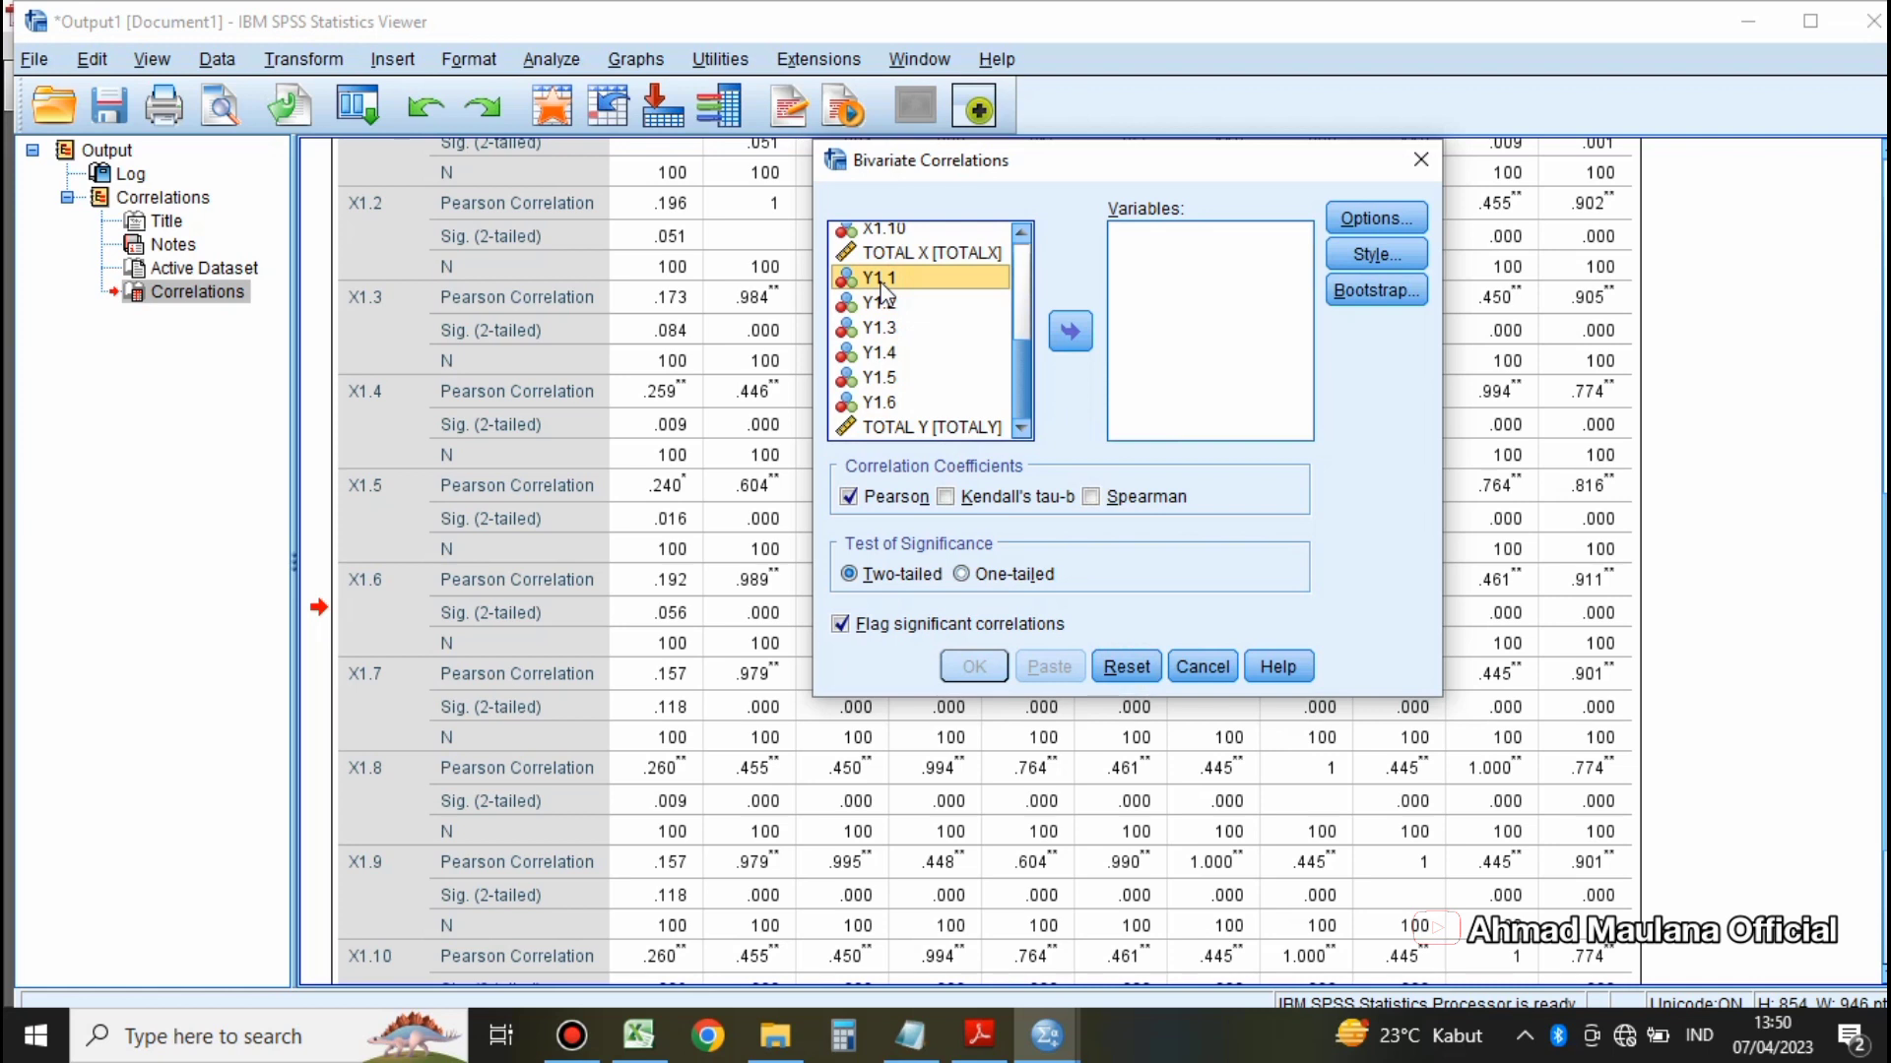
{"action": "key", "text": "shift+Down"}
{"action": "key", "text": "shift+Down"}
{"action": "key", "text": "shift+Down"}
{"action": "key", "text": "shift+Down"}
{"action": "key", "text": "shift+Down"}
{"action": "key", "text": "shift+Down"}
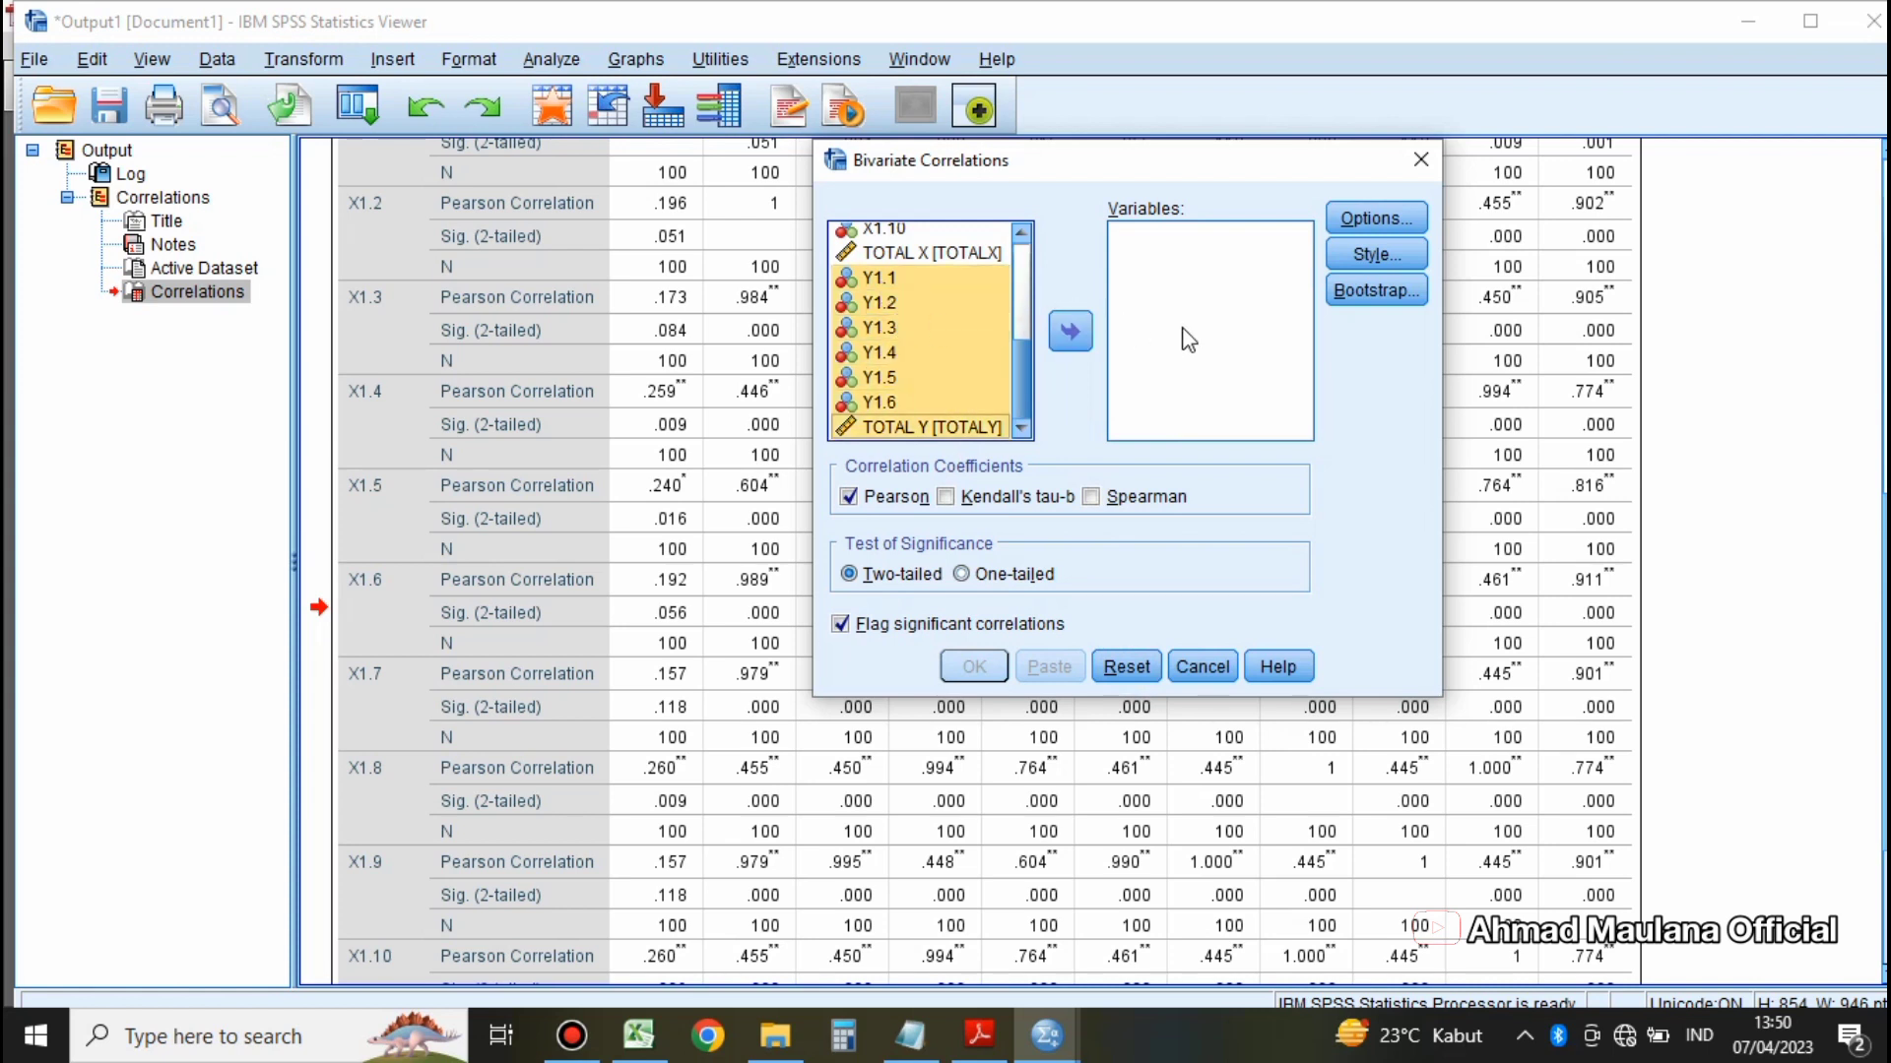
{"action": "left_click", "coordinate": [1079, 338]}
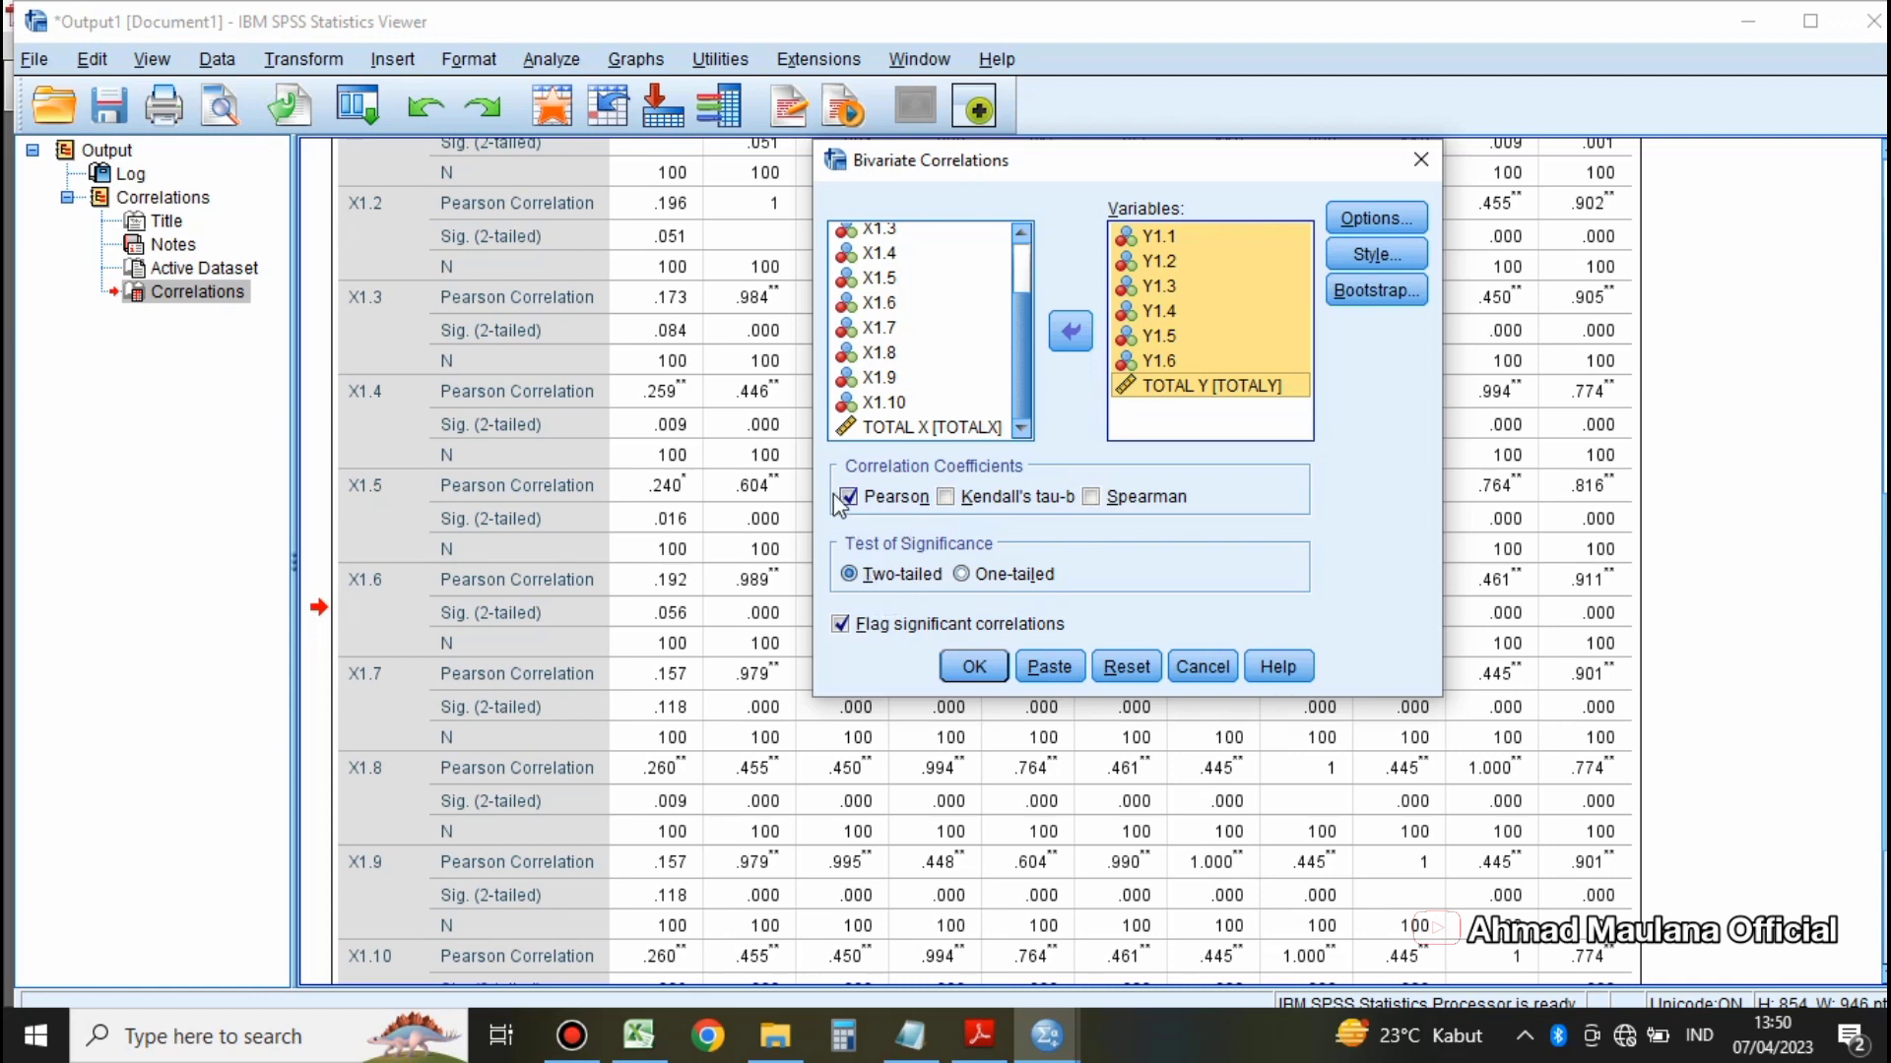
{"action": "left_click", "coordinate": [975, 670]}
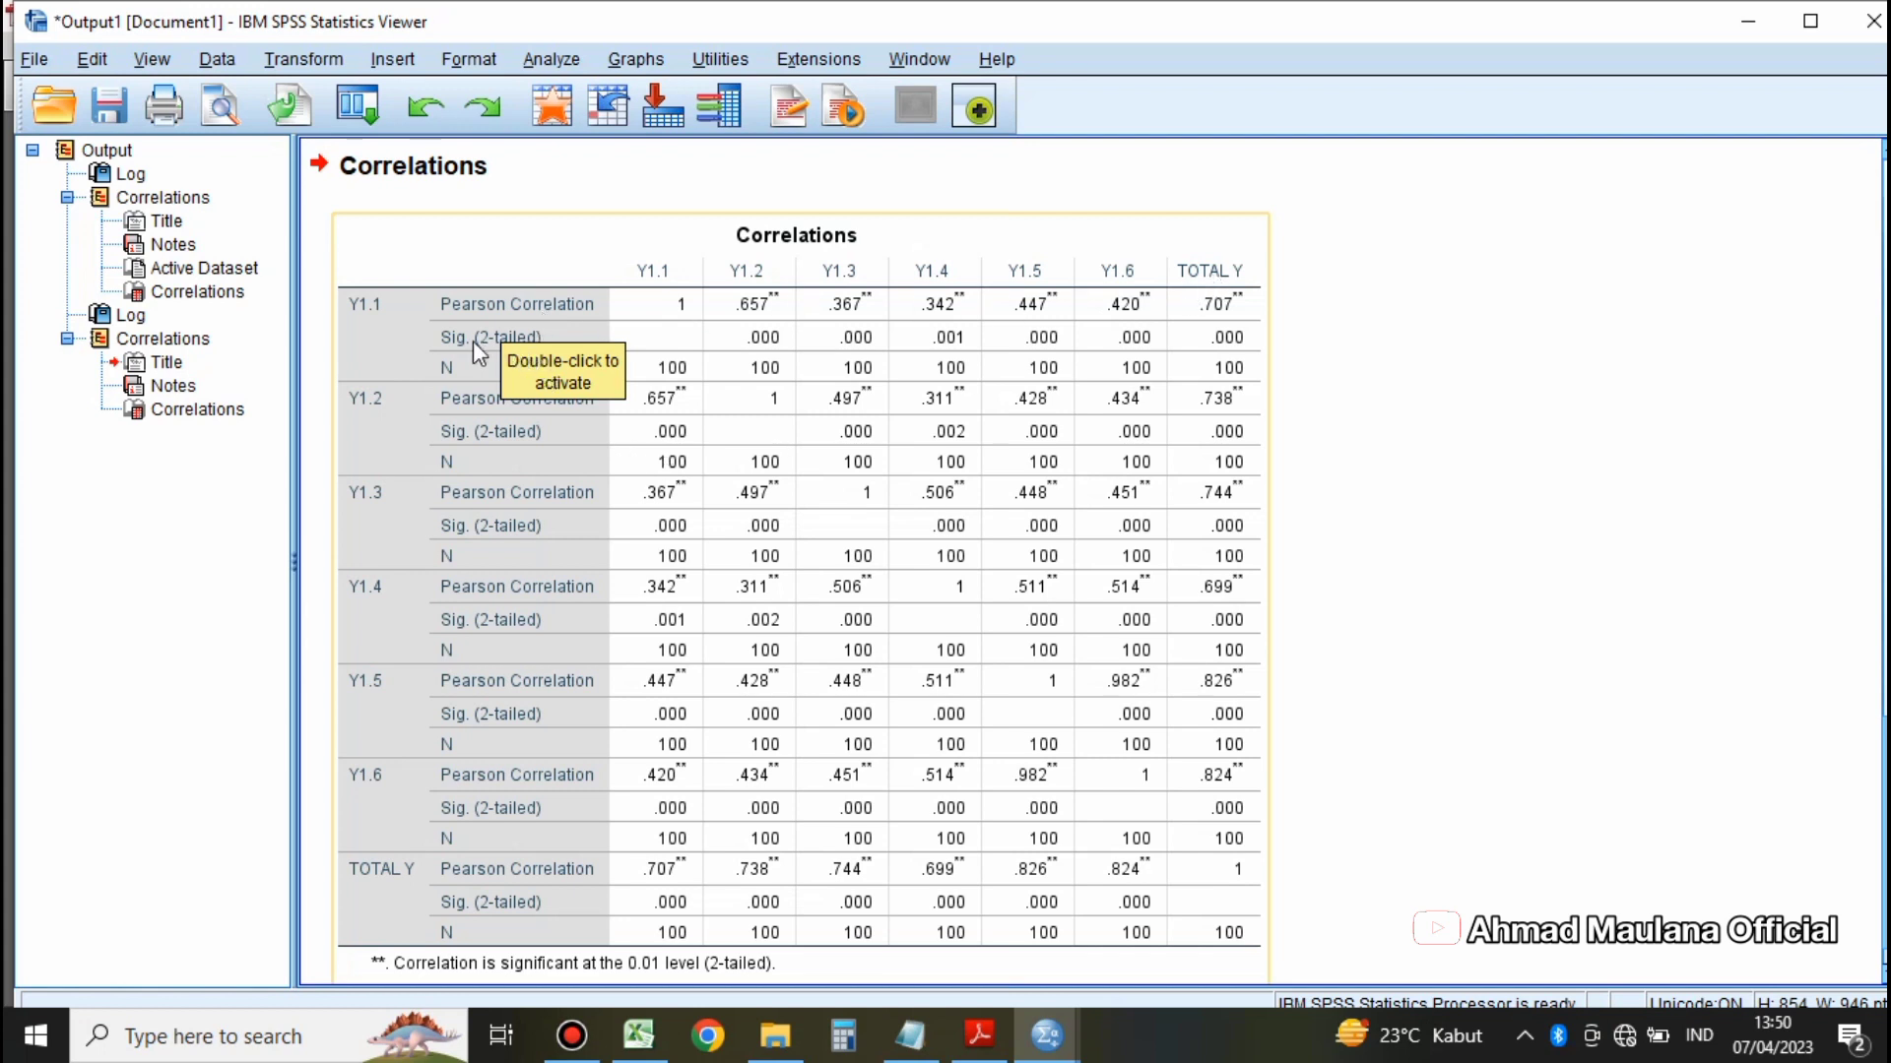
Step: Consult the highlighted r-table value for 100 respondents in rtabel.pdf and return to the SPSS output
{"action": "left_click", "coordinate": [475, 276]}
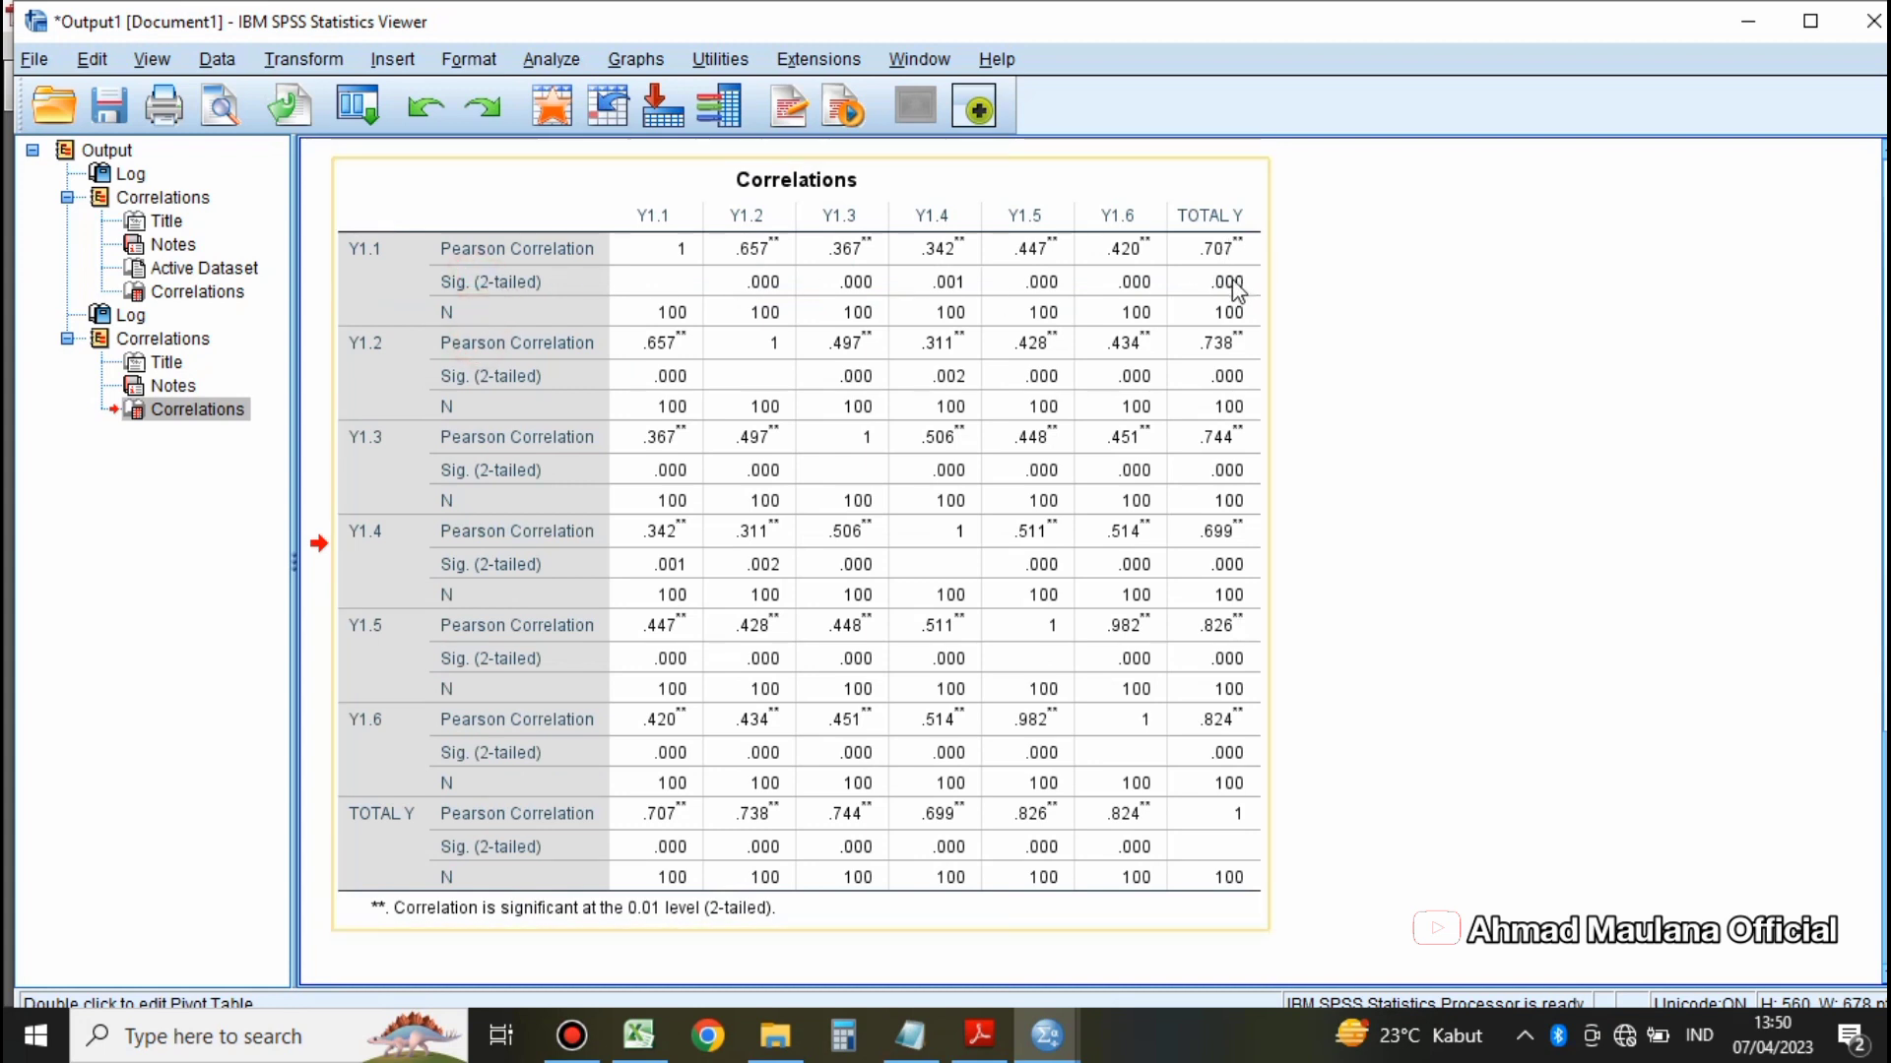
{"action": "left_click", "coordinate": [974, 1044]}
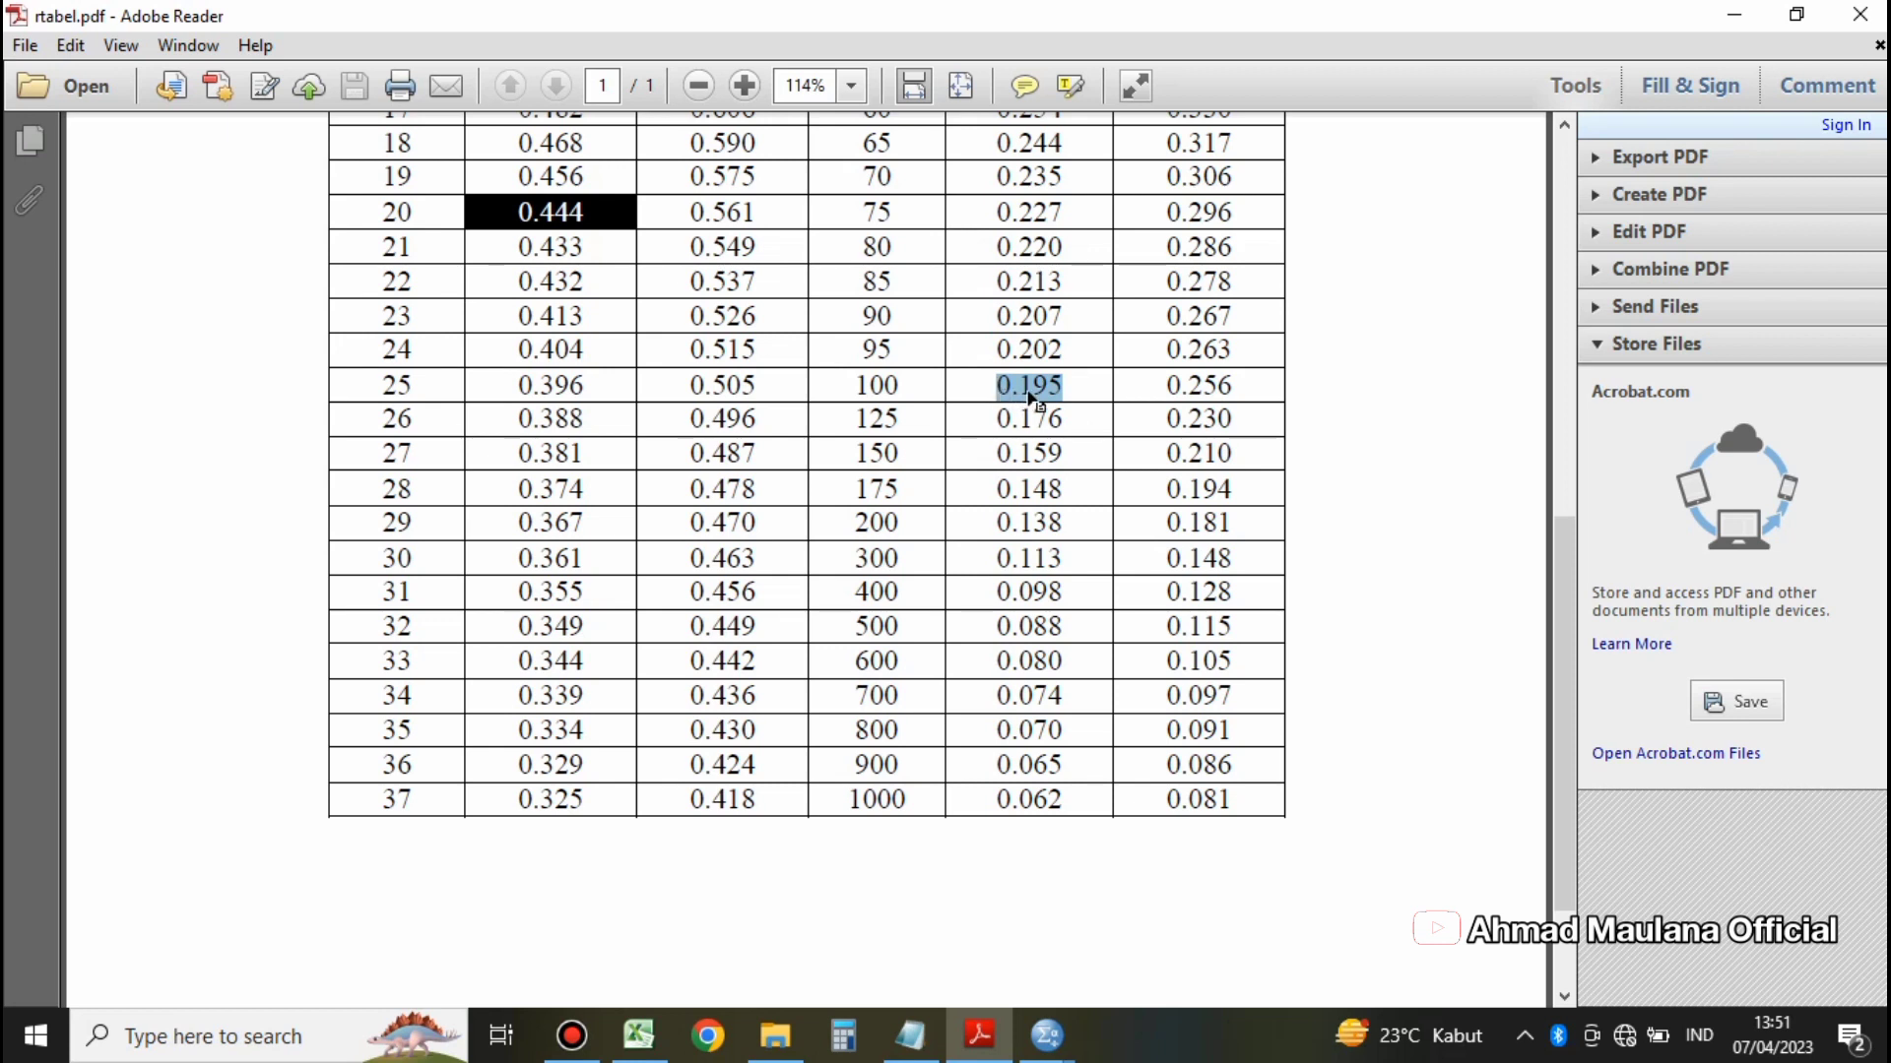
{"action": "mouse_move", "coordinate": [1047, 1034]}
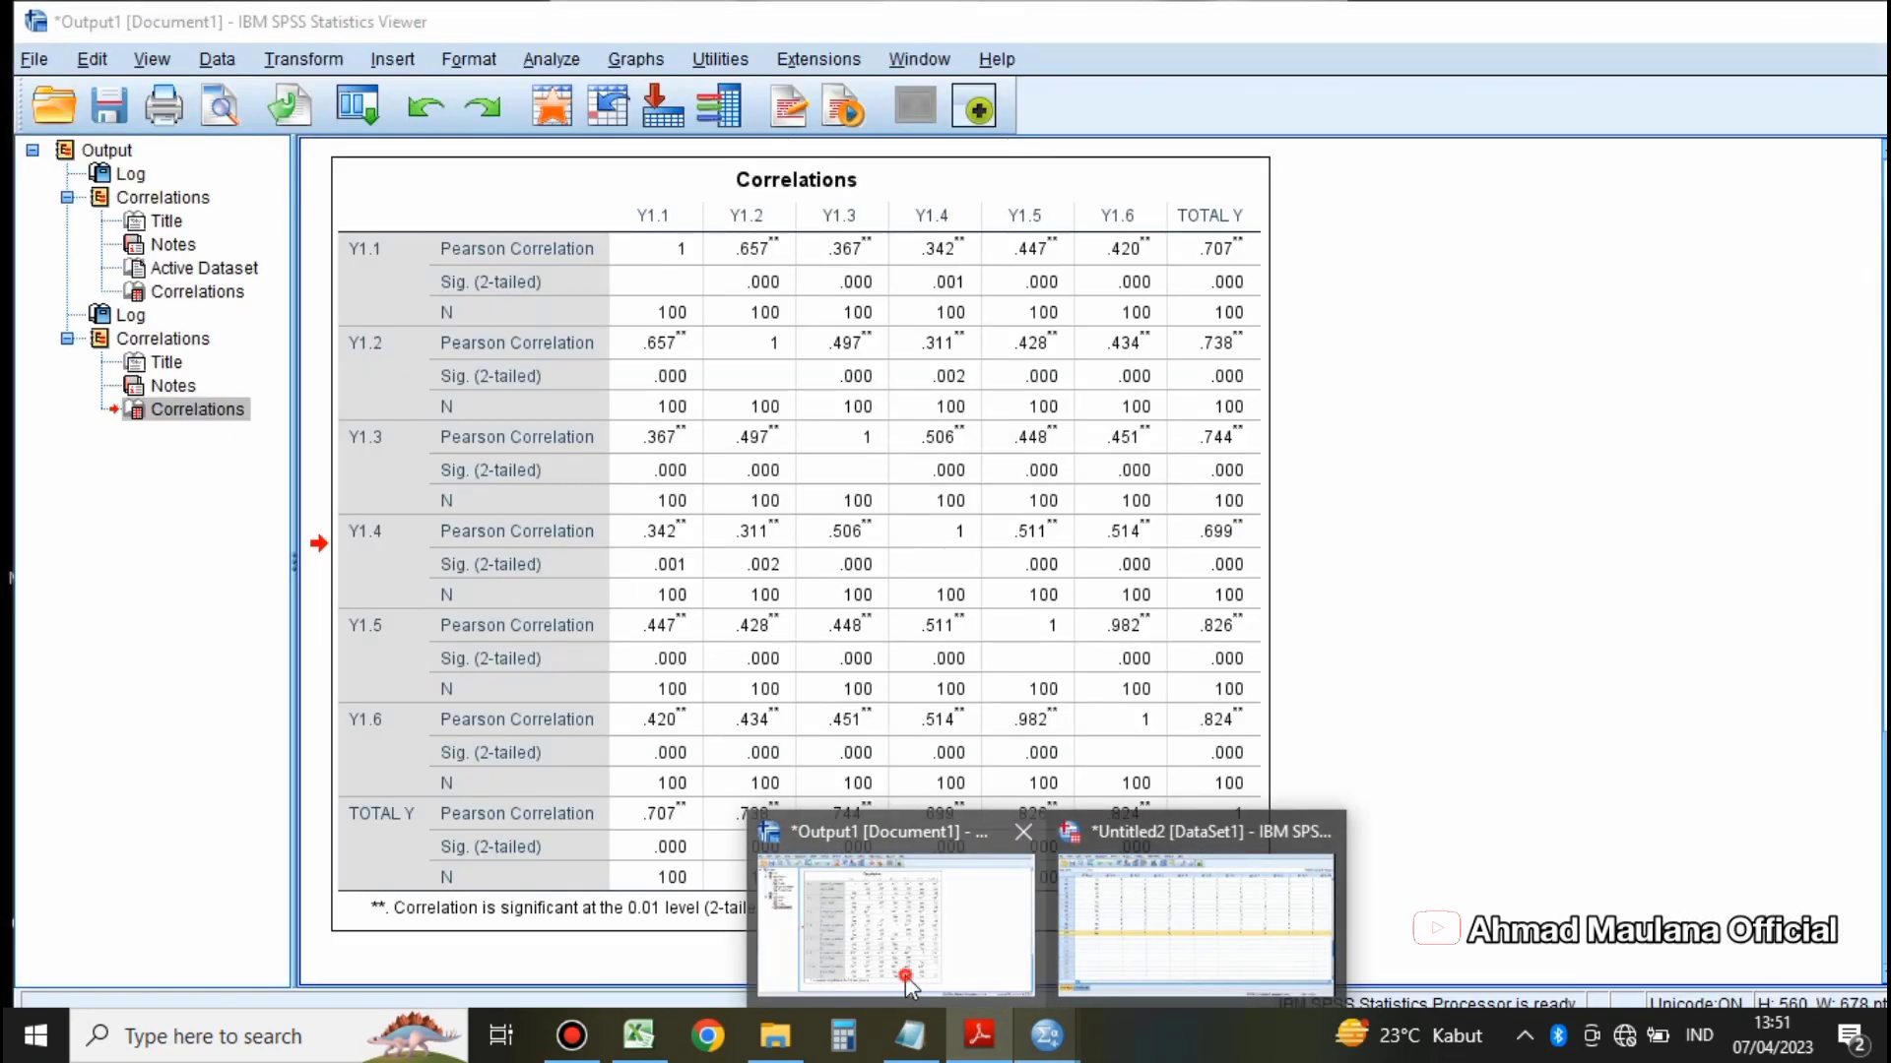
{"action": "left_click", "coordinate": [906, 975]}
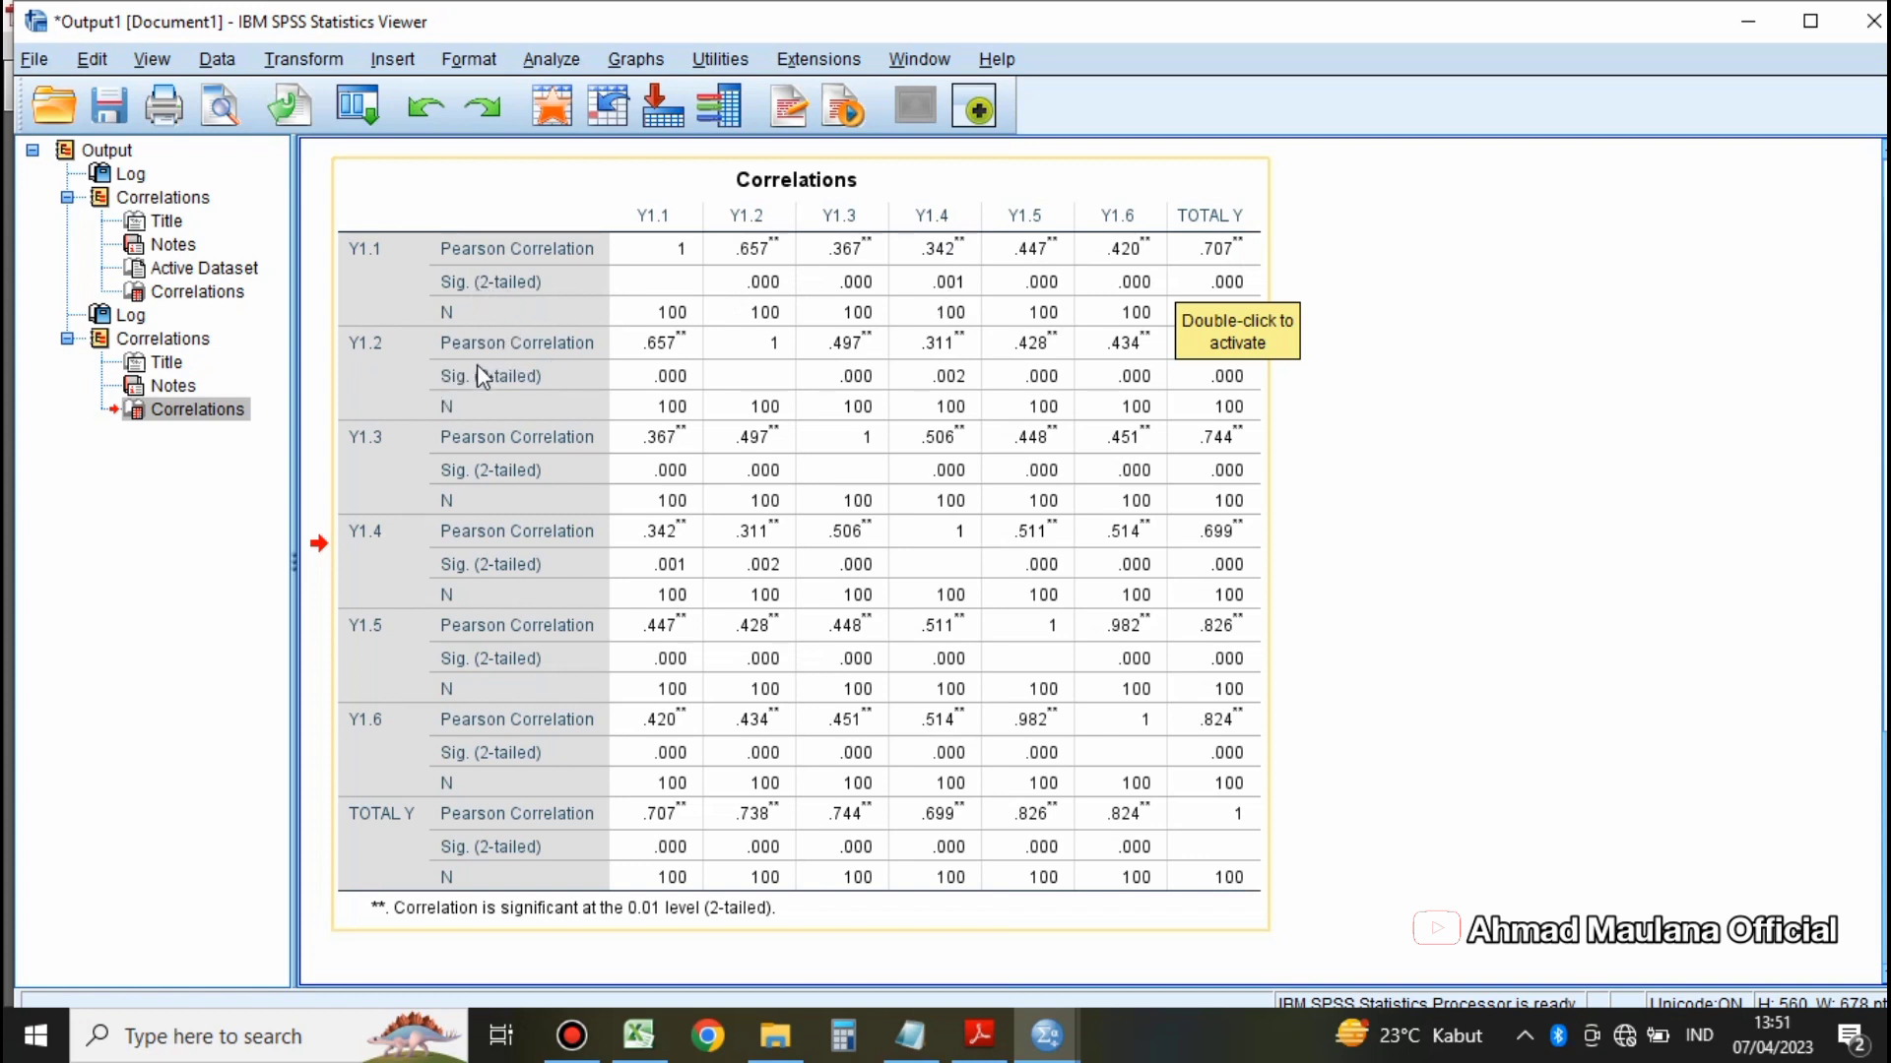
Step: Examine the Pearson Correlation and Sig. (2-tailed) values of the Y items in the TOTAL Y column
{"action": "left_click_drag", "start_coordinate": [1014, 371], "coordinate": [1410, 363]}
{"action": "left_click", "coordinate": [1231, 401]}
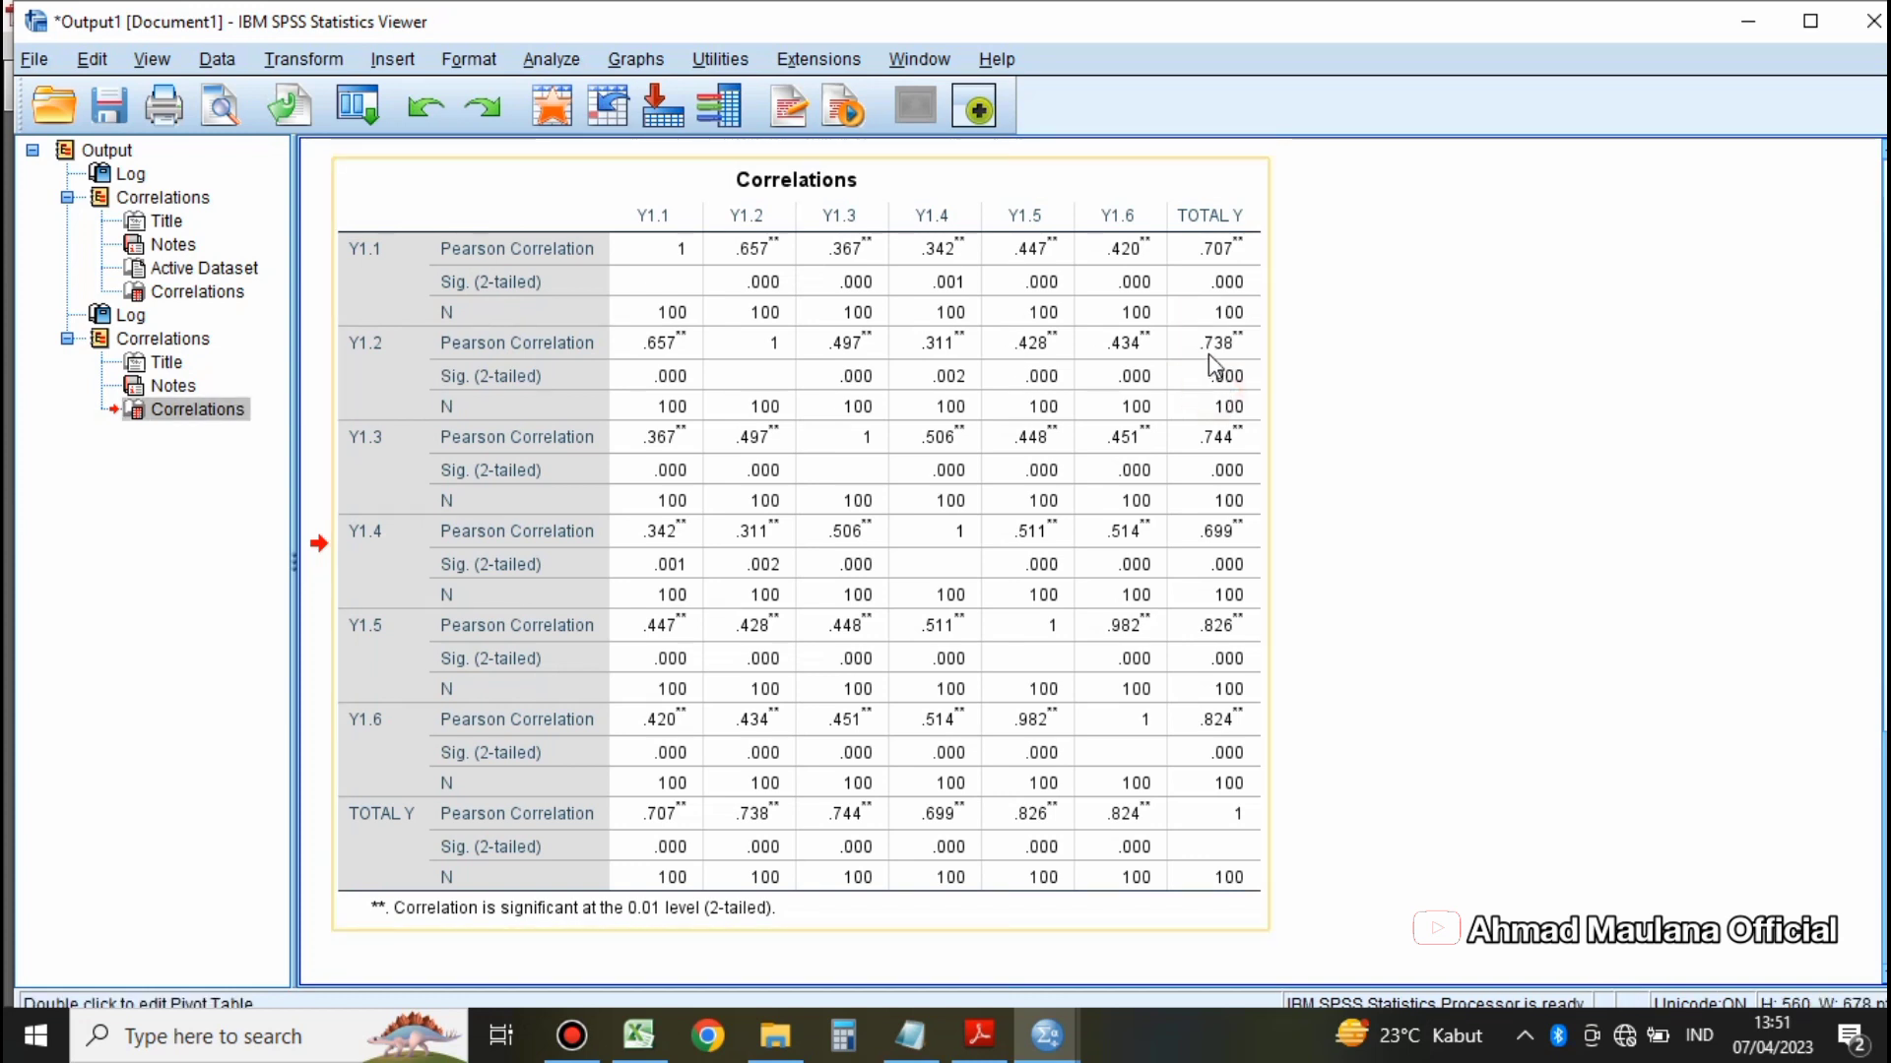
{"action": "left_click", "coordinate": [1211, 355]}
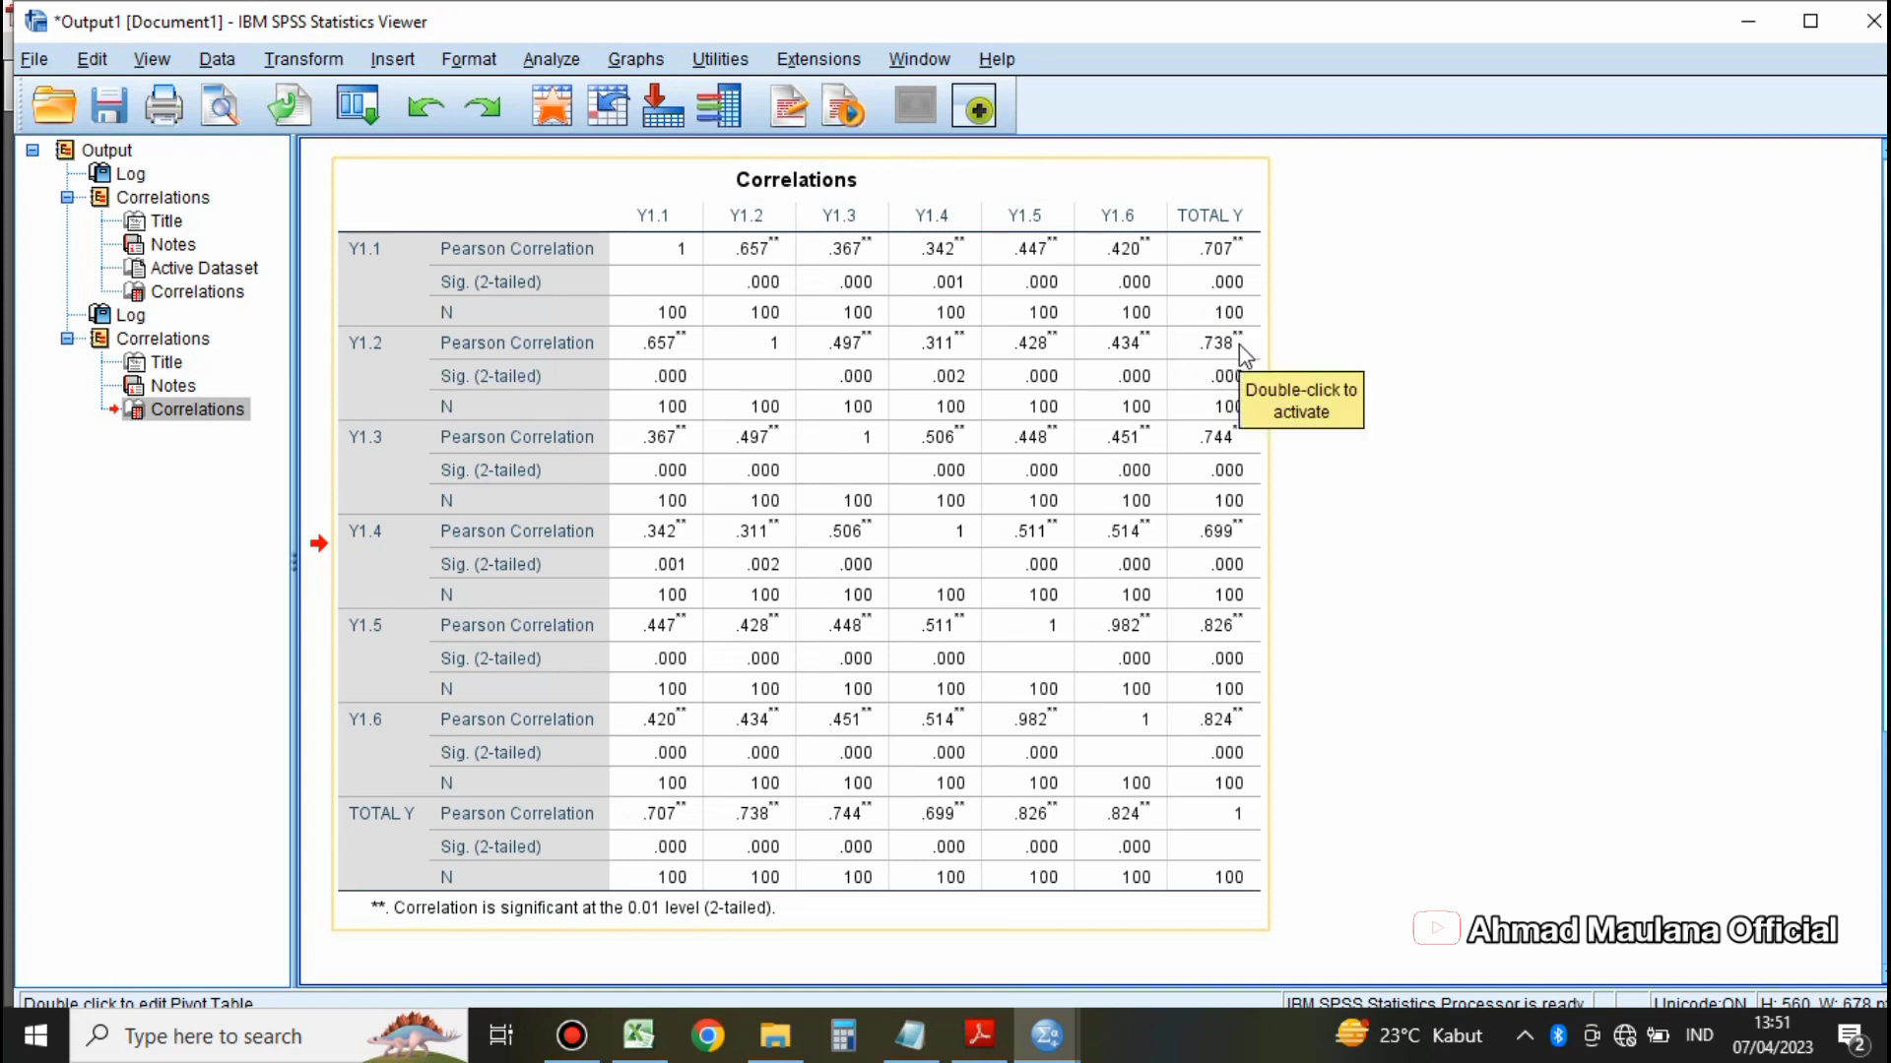
Step: Recheck the highlighted value in rtabel.pdf and review the Y items' correlations with TOTAL Y in the SPSS output
{"action": "left_click", "coordinate": [977, 1057]}
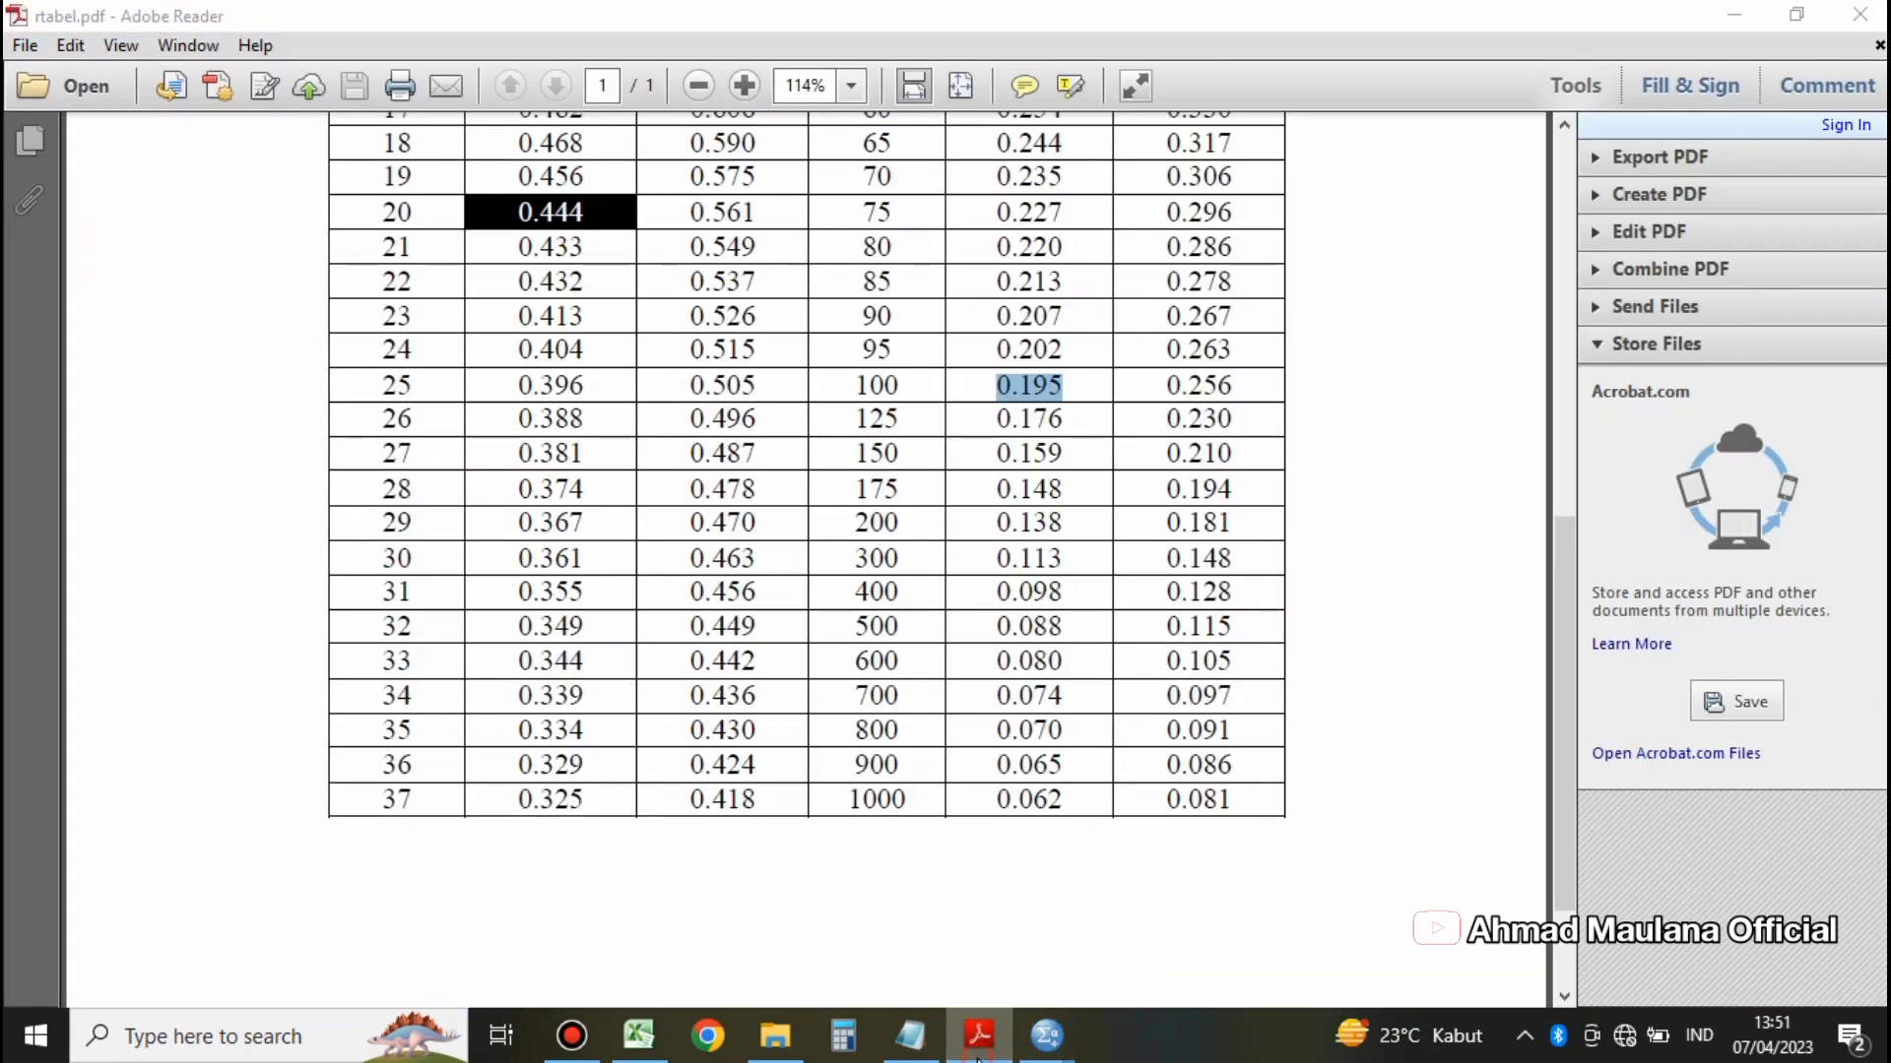
{"action": "left_click", "coordinate": [1046, 1036]}
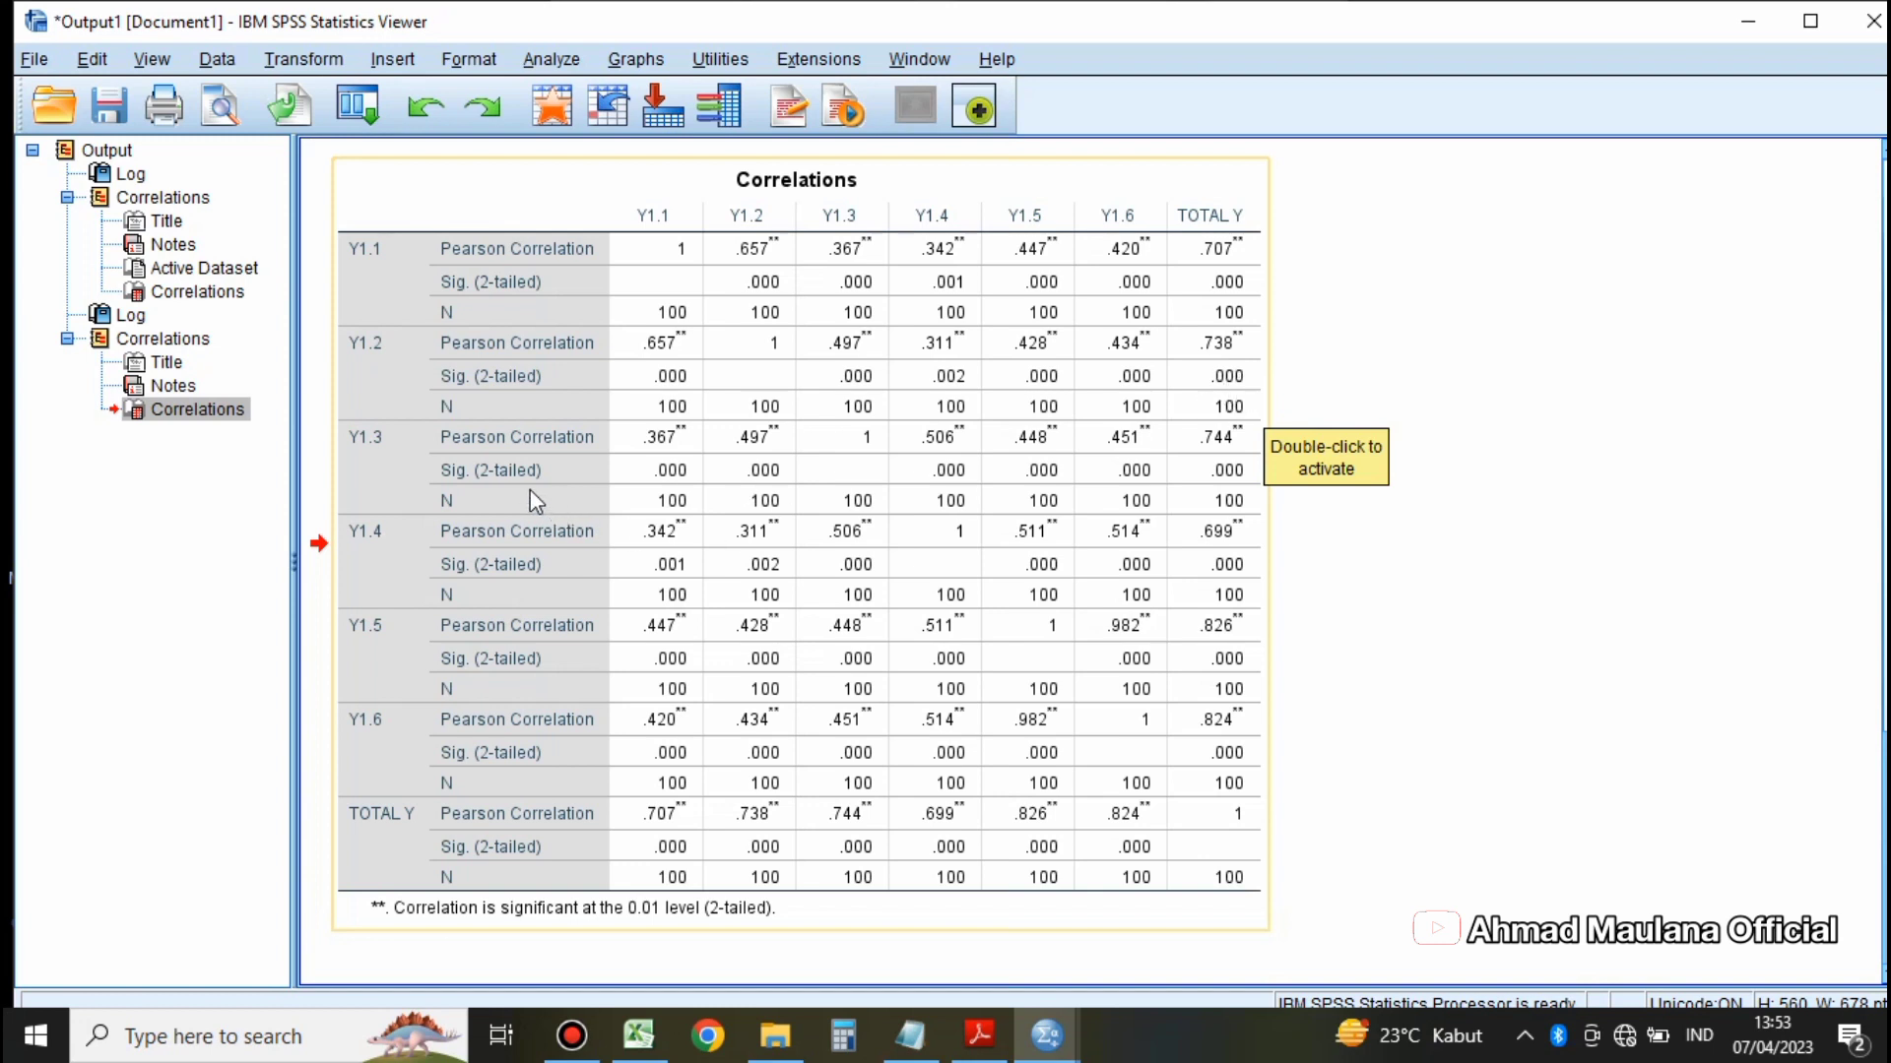
{"action": "left_click", "coordinate": [1221, 486]}
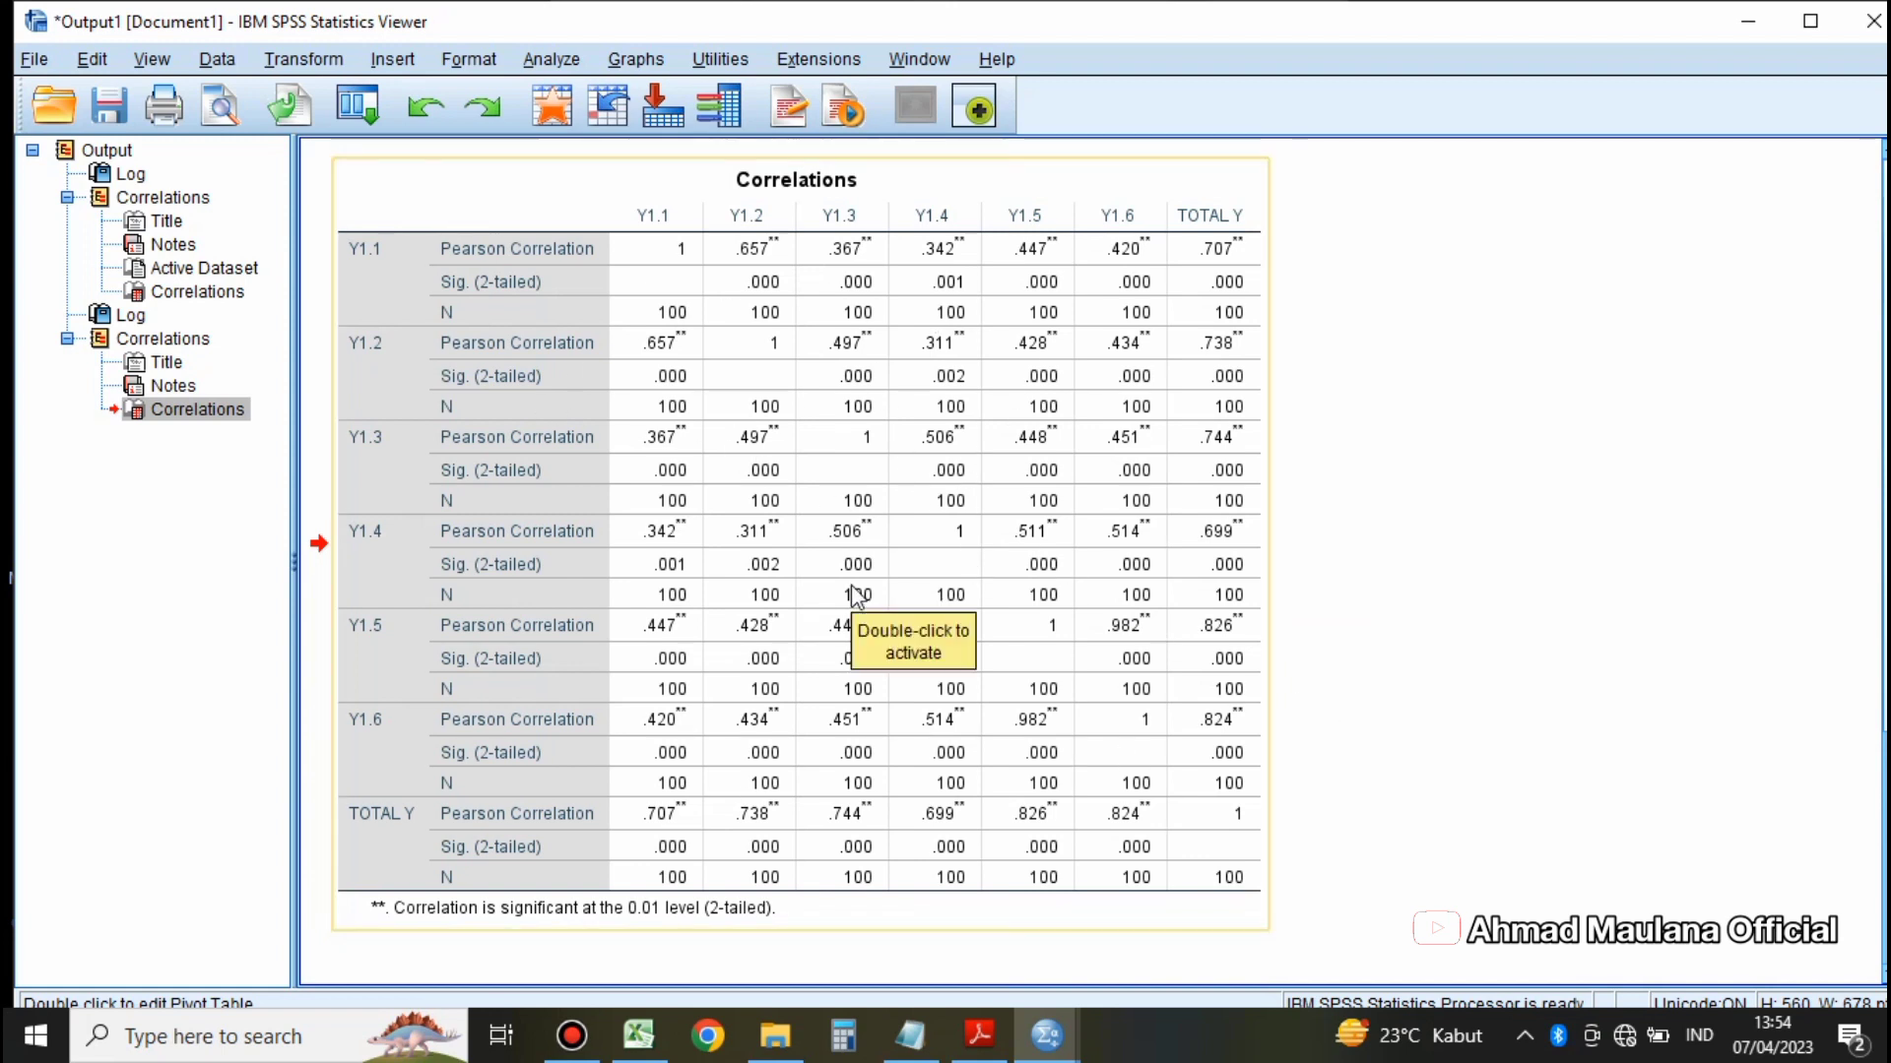
{"action": "scroll", "coordinate": [853, 588], "scroll_direction": "up", "scroll_amount": 3}
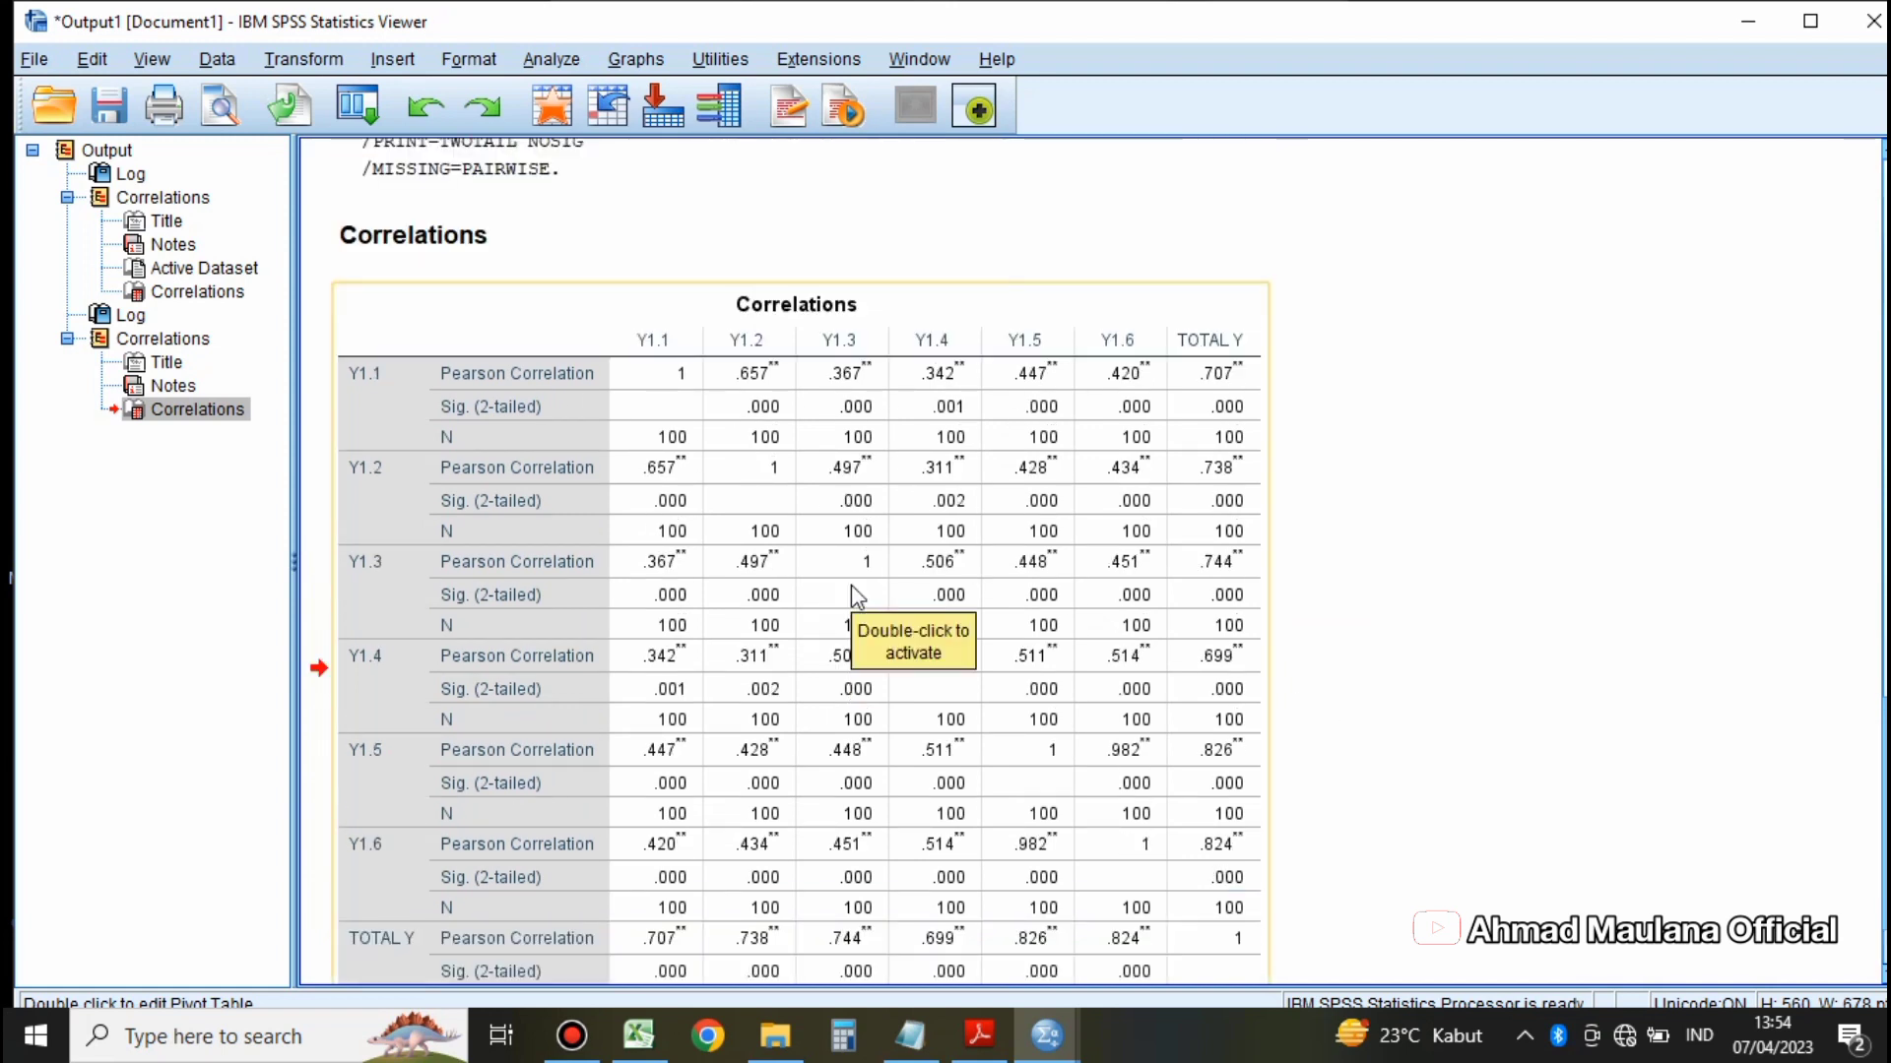